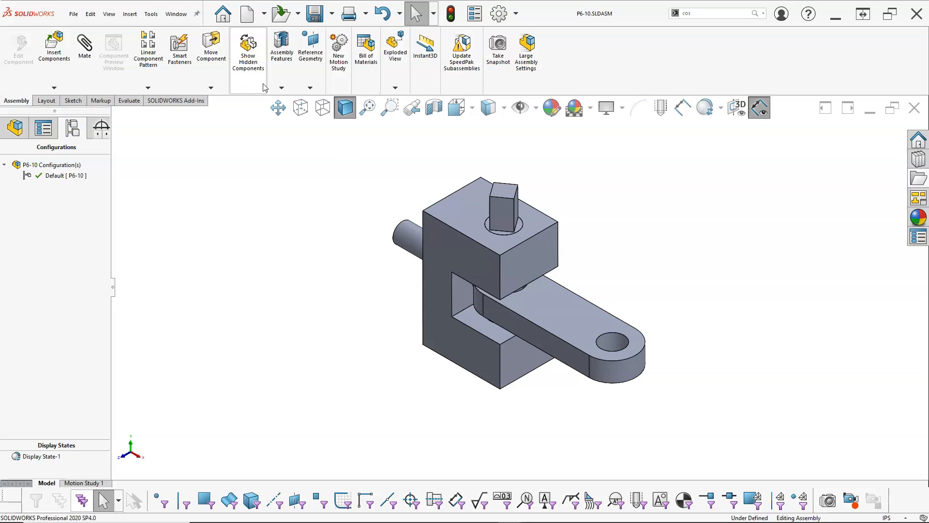
# Start an exploded view and move the vertical screw about 0.62 in upward along Y, with auto-spacing of components off.
pyautogui.click(401, 73)
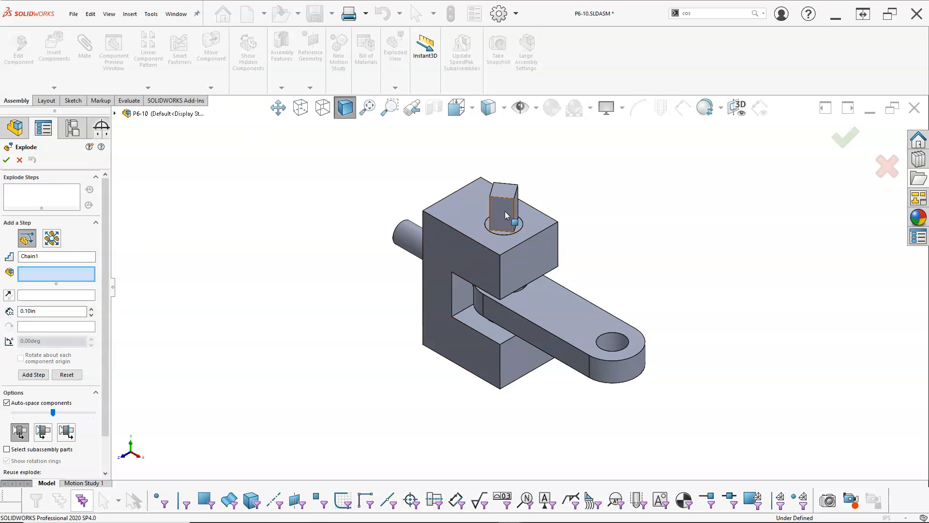
pyautogui.scroll(2, 513, 226)
pyautogui.click(509, 242)
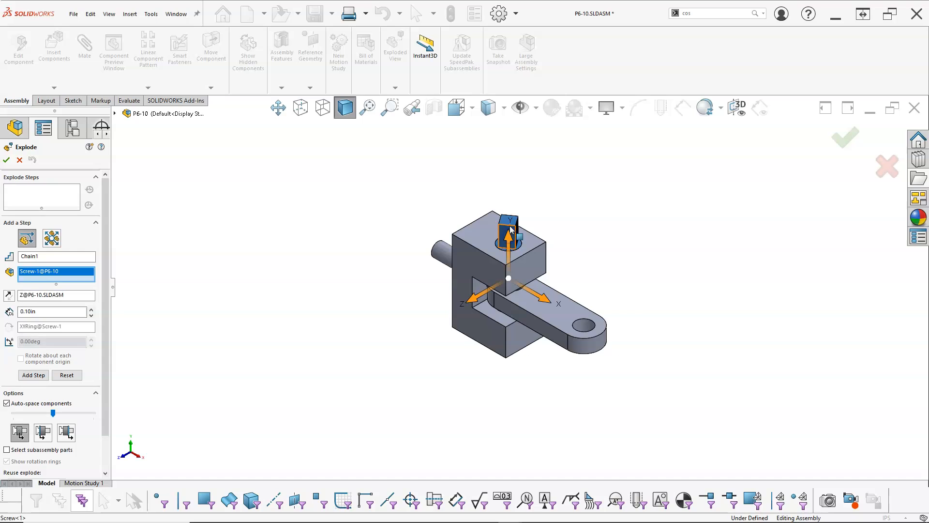
pyautogui.moveTo(509, 242); pyautogui.dragTo(513, 119)
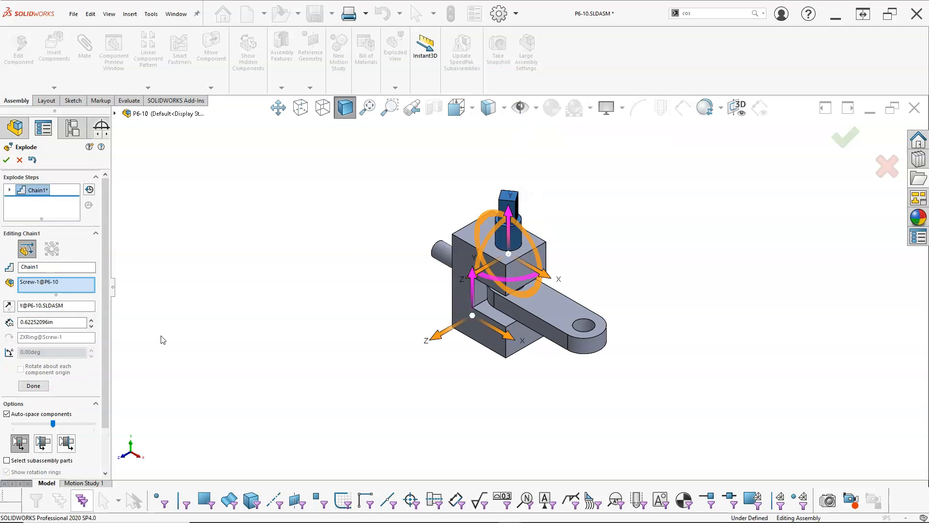
pyautogui.scroll(-2, 109, 416)
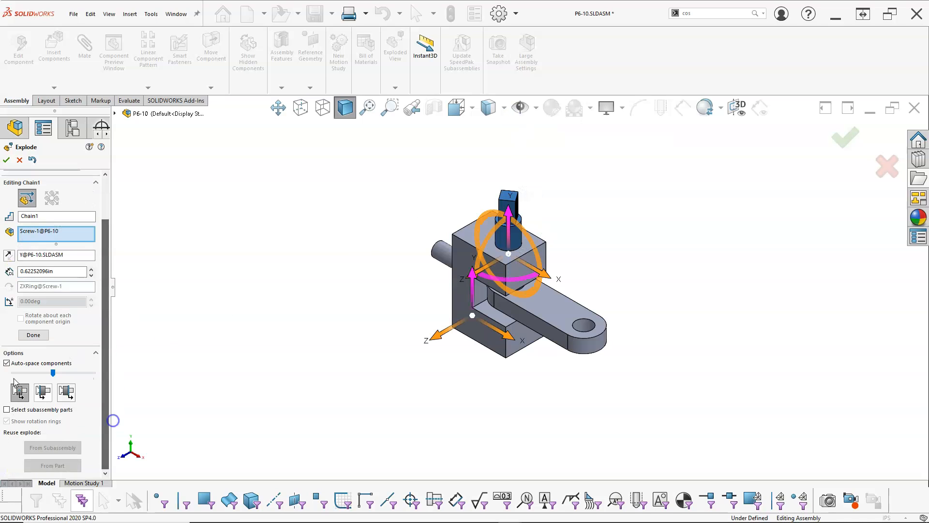
pyautogui.click(7, 363)
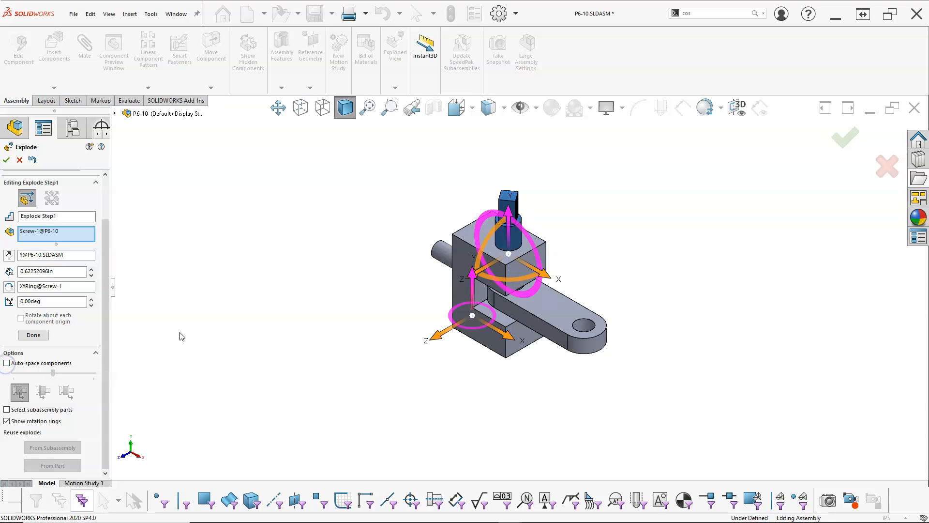
# Set the vertical screw's explode distance to 3 in and complete its explode step.
pyautogui.doubleClick(58, 272)
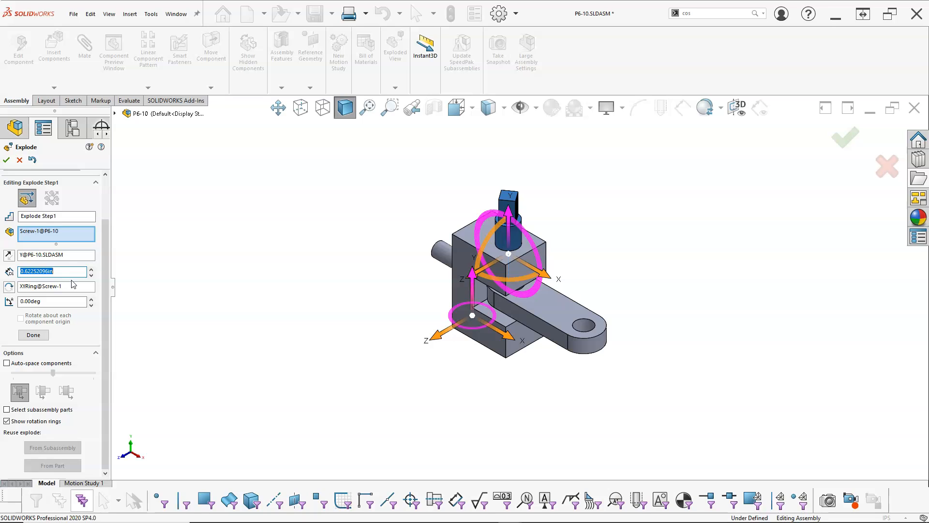
pyautogui.write('2.')
pyautogui.press('Return')
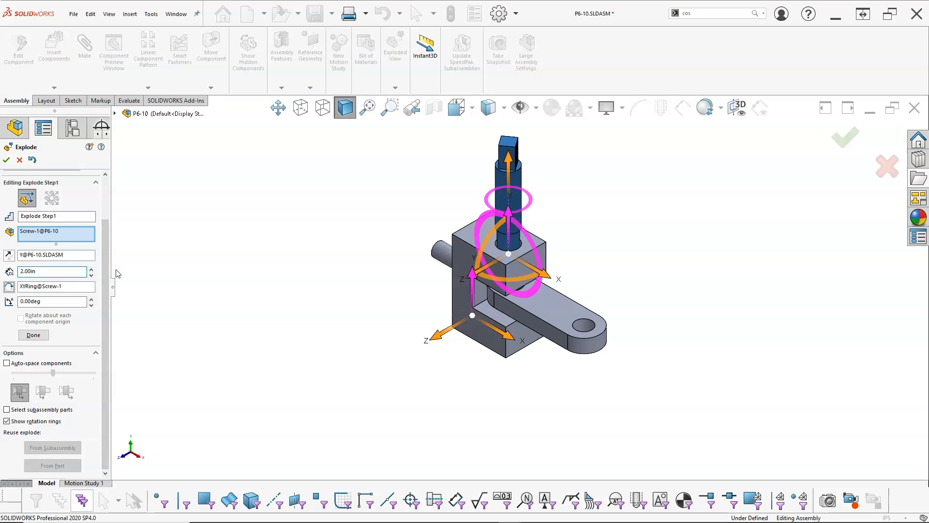
pyautogui.doubleClick(51, 271)
pyautogui.press('Return')
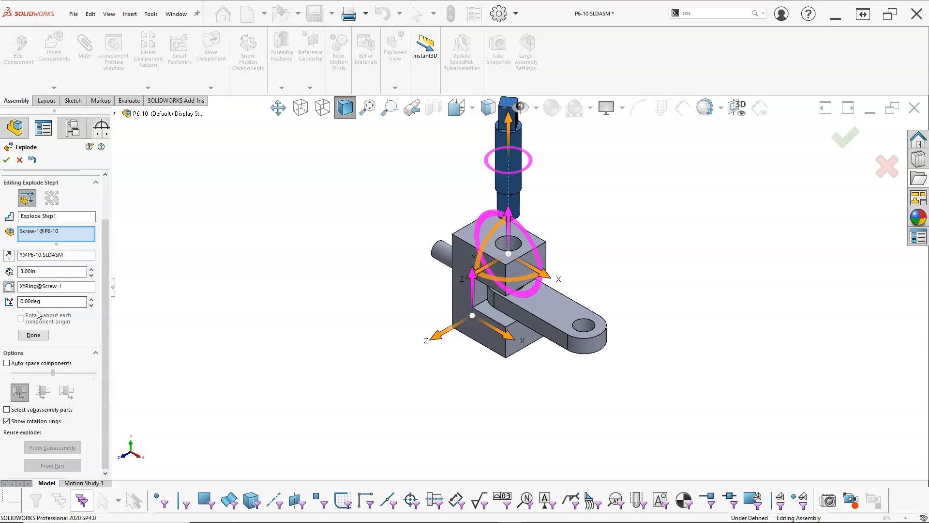
pyautogui.click(34, 334)
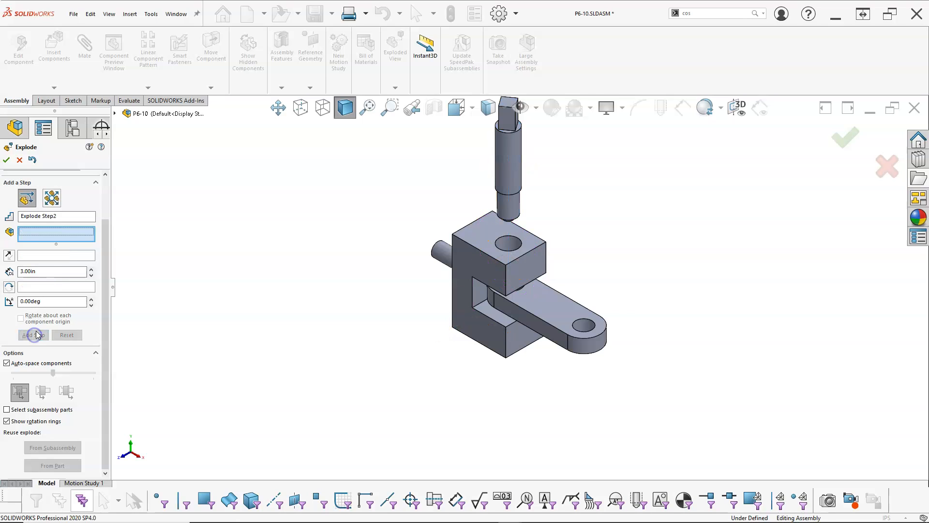
# Explode the horizontal screw about 1.79 in along X away from the bracket, with auto-spacing off, and complete the step.
pyautogui.click(440, 266)
pyautogui.moveTo(484, 281); pyautogui.dragTo(171, 184)
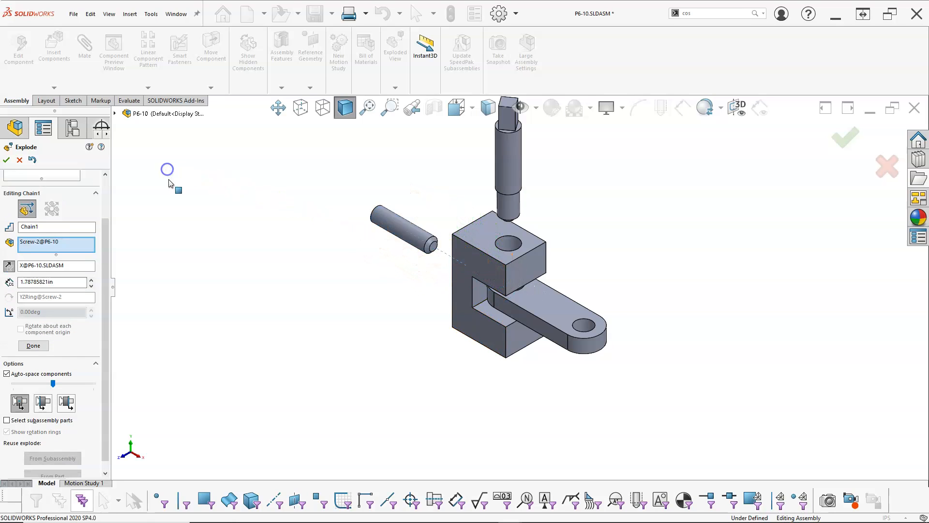
pyautogui.click(6, 374)
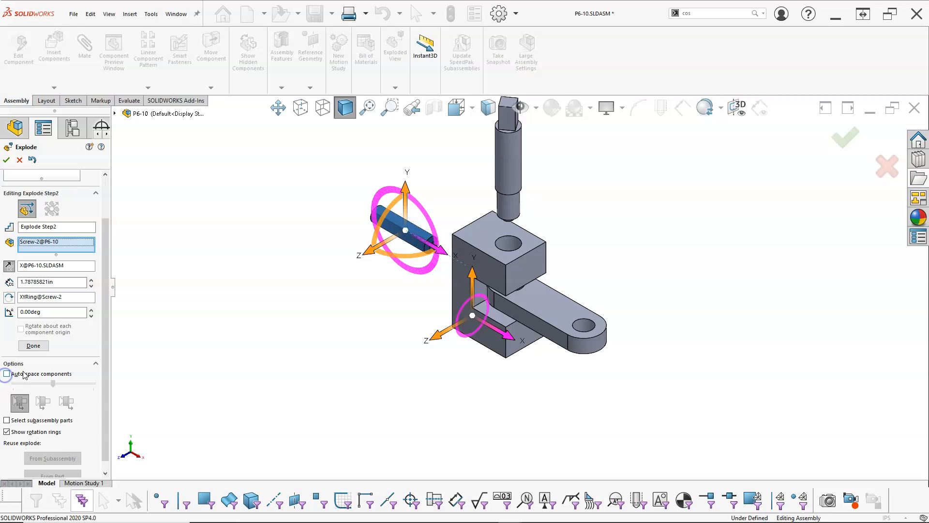
pyautogui.click(32, 347)
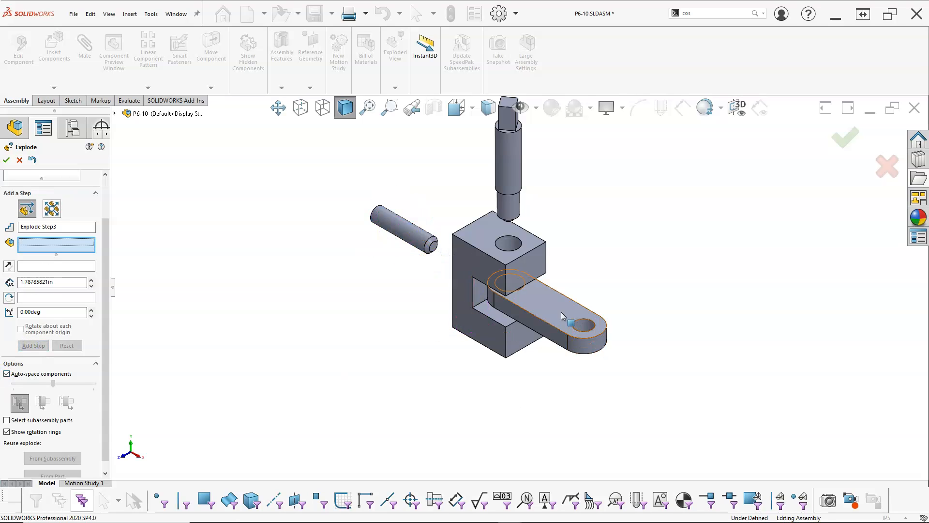
# Explode the arm about 1.65 in along X out of the bracket, accept the exploded view and show the assembly in isometric view.
pyautogui.click(575, 339)
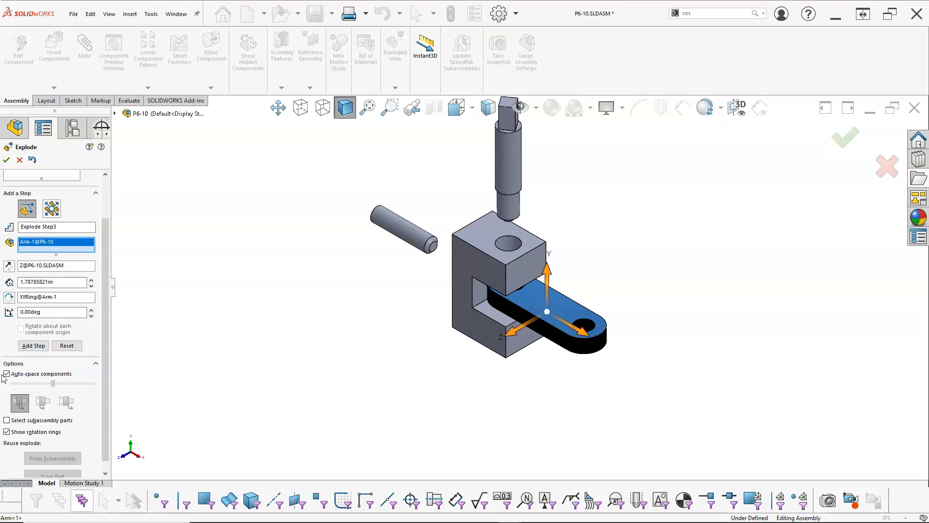
pyautogui.moveTo(588, 335); pyautogui.dragTo(652, 373)
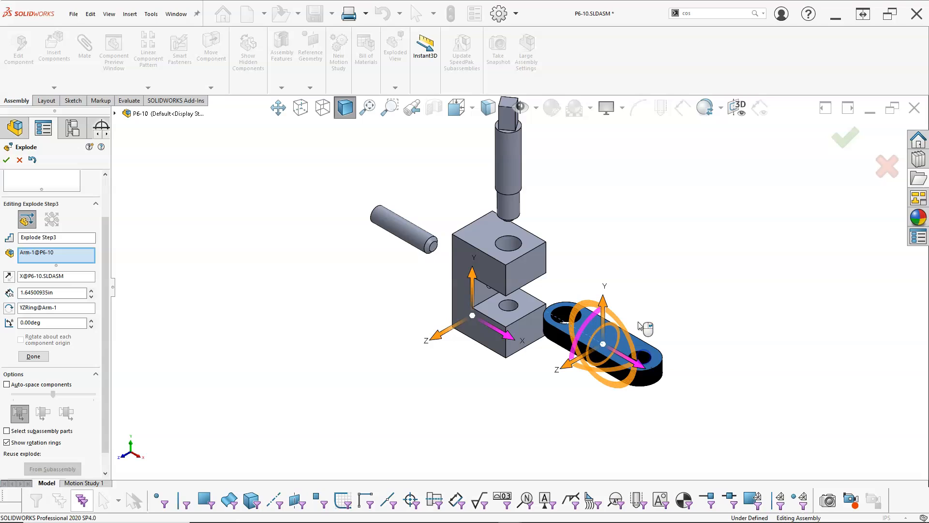
pyautogui.click(7, 160)
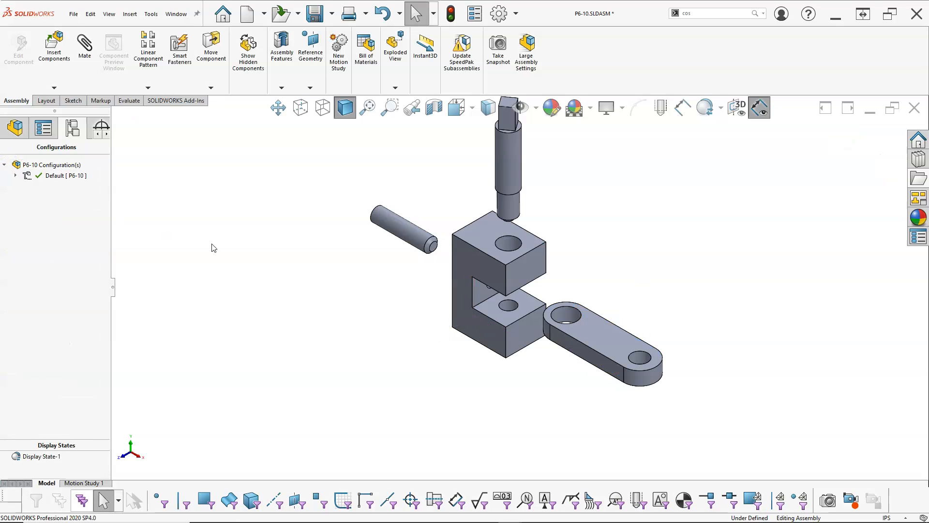
pyautogui.hotkey('ctrl', '7')
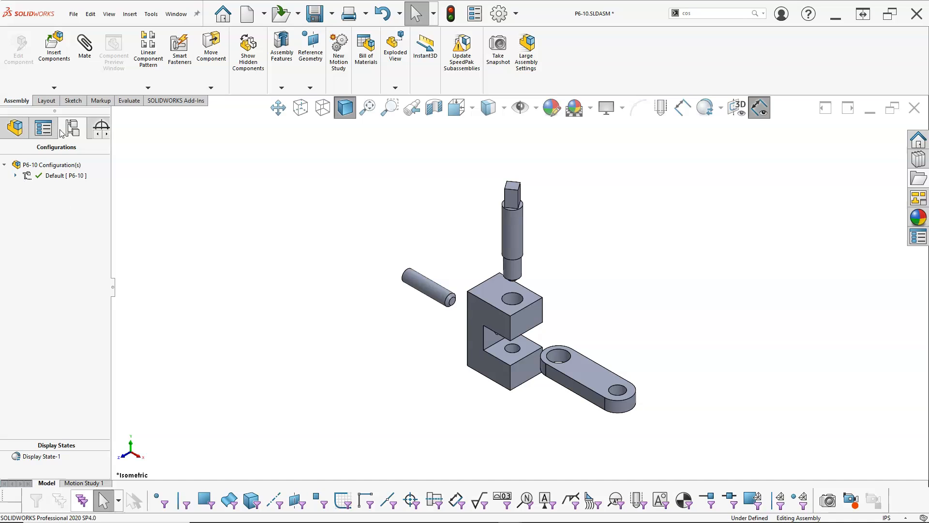
# Check the Default configuration's exploded view by collapsing and re-exploding the assembly.
pyautogui.click(15, 177)
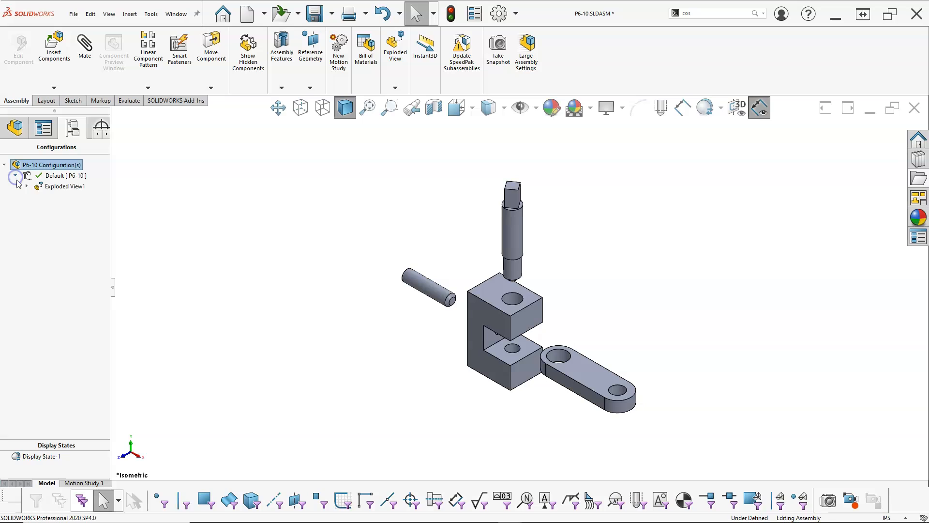
pyautogui.doubleClick(53, 189)
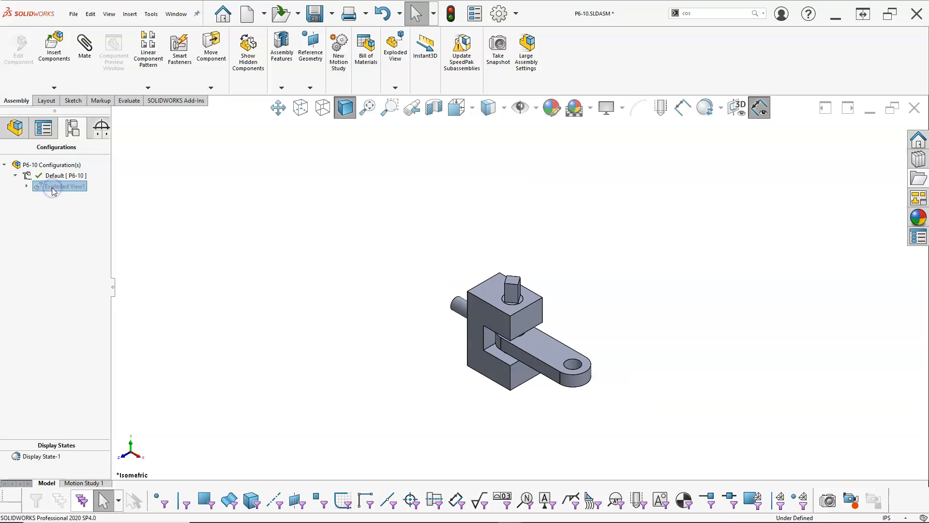
pyautogui.doubleClick(51, 187)
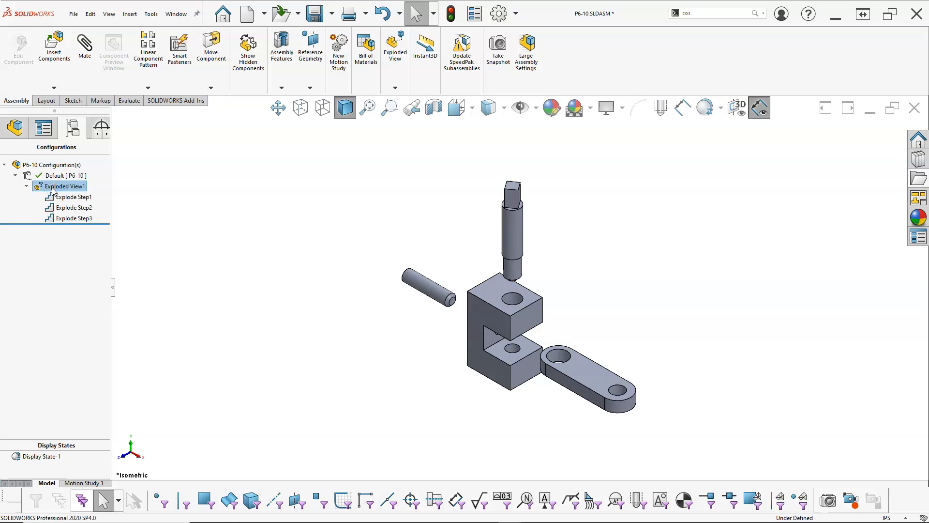
pyautogui.rightClick(54, 190)
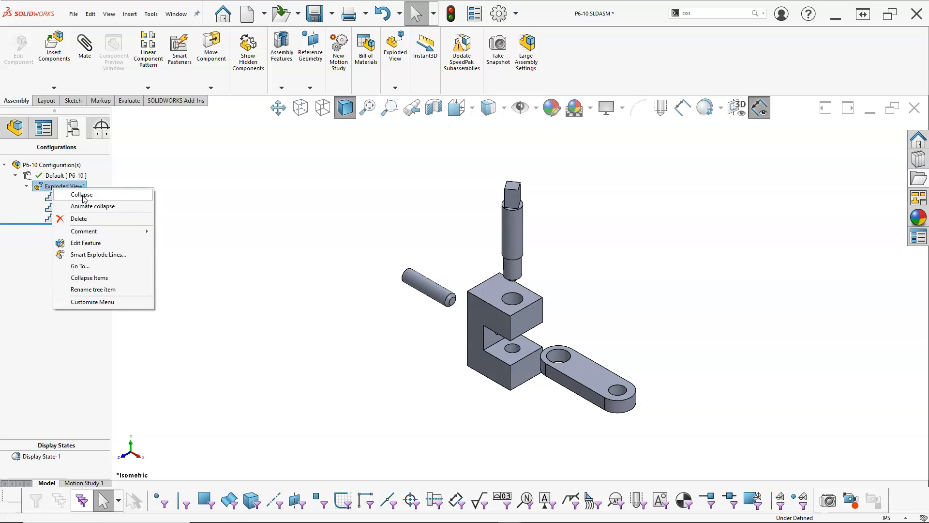
pyautogui.click(85, 195)
pyautogui.rightClick(65, 186)
pyautogui.click(97, 193)
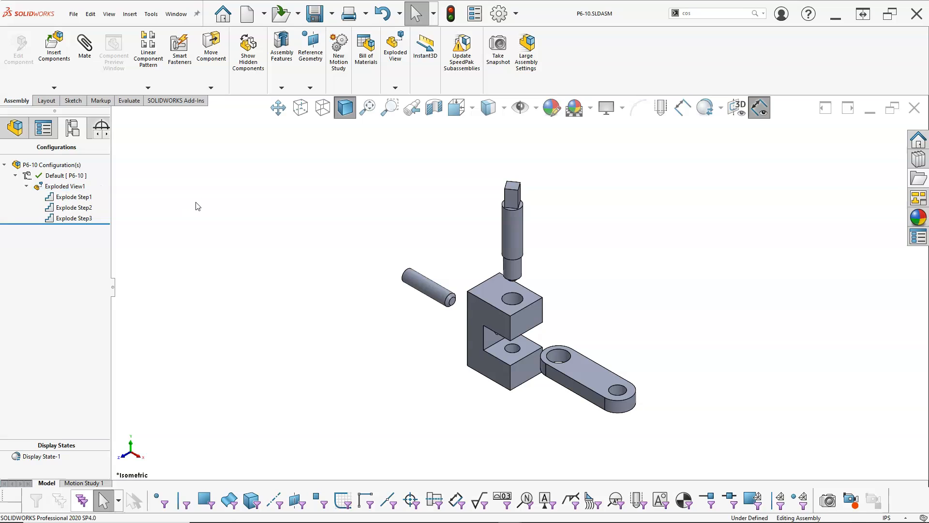
# Collapse the exploded view back to the assembled state.
pyautogui.doubleClick(51, 185)
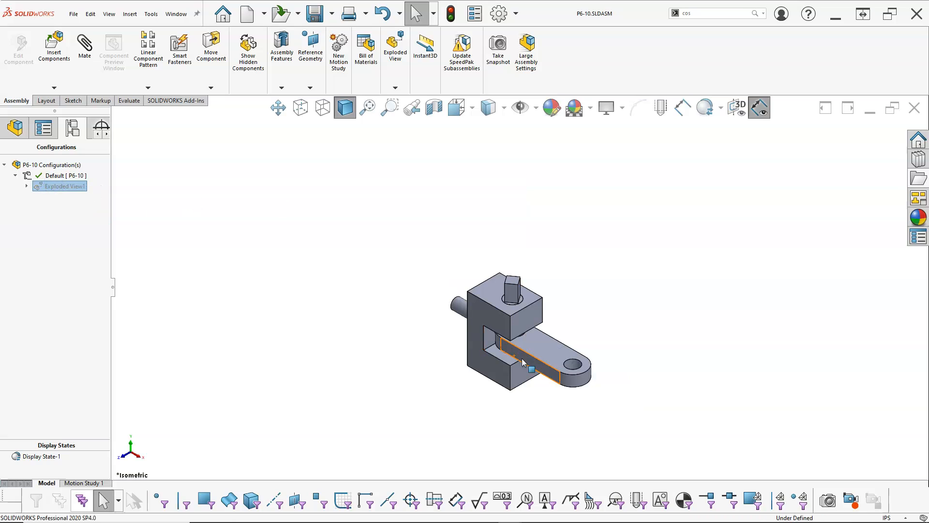
pyautogui.click(538, 388)
pyautogui.scroll(-3, 539, 390)
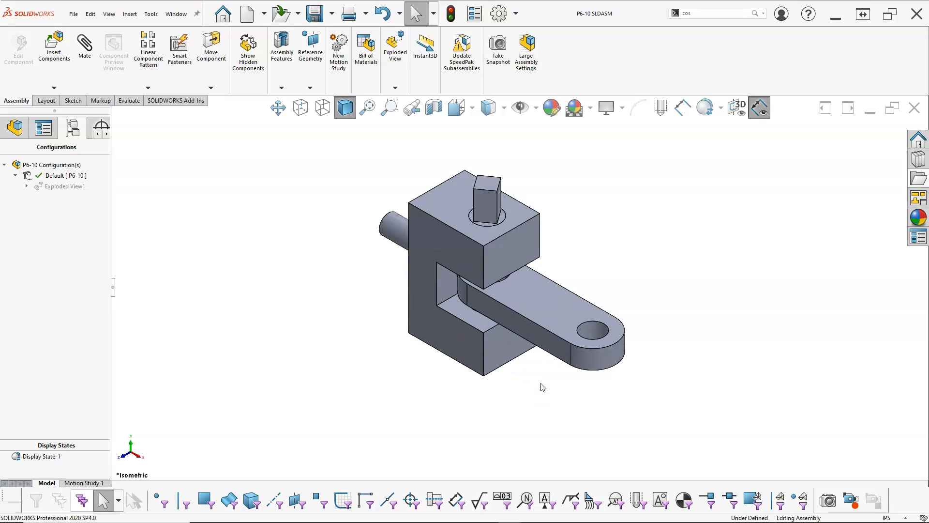
# Create a new drawing from the Drawing template with an A (ANSI) Landscape sheet.
pyautogui.click(248, 14)
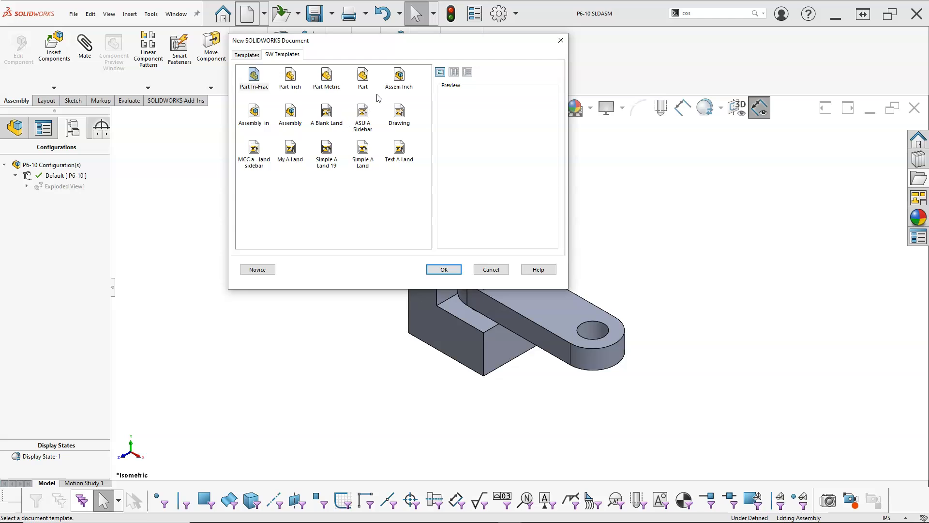
pyautogui.doubleClick(391, 121)
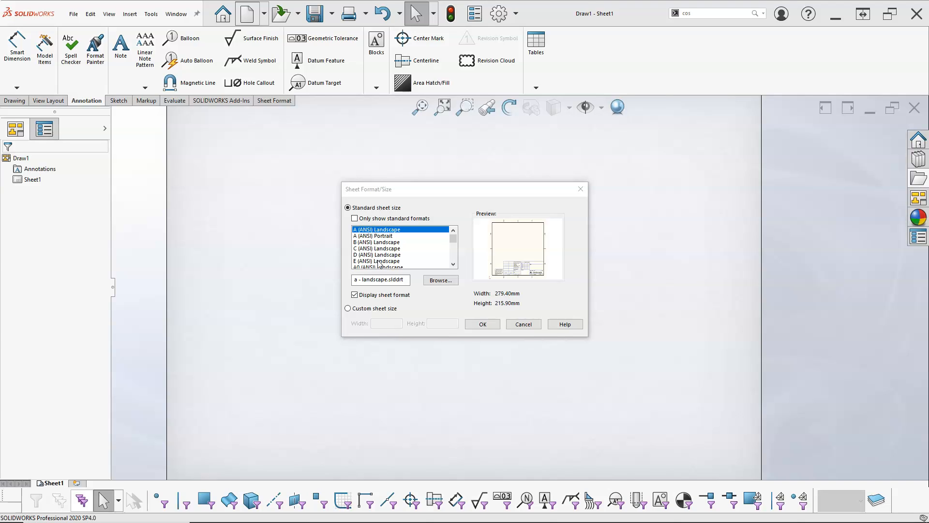
pyautogui.doubleClick(379, 230)
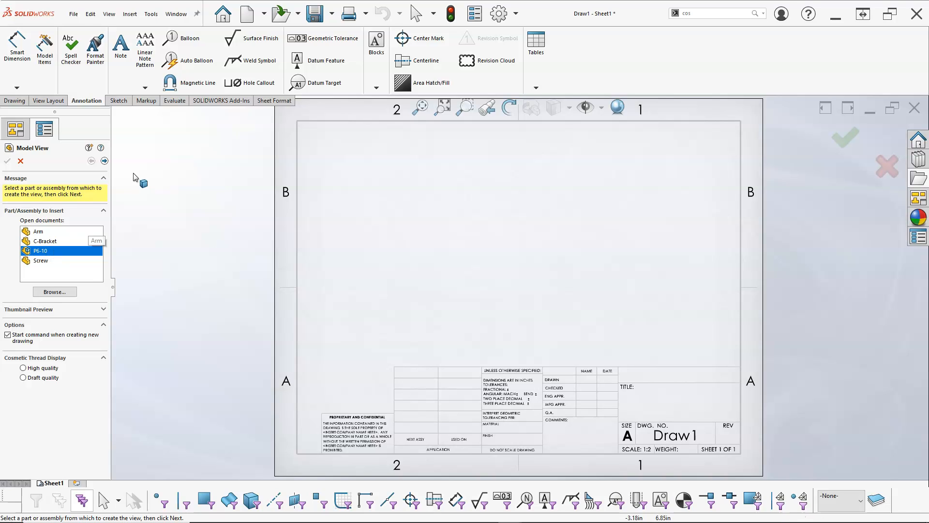
# Place an isometric view of the P6-10 assembly on the sheet and show it in its exploded state.
pyautogui.click(104, 160)
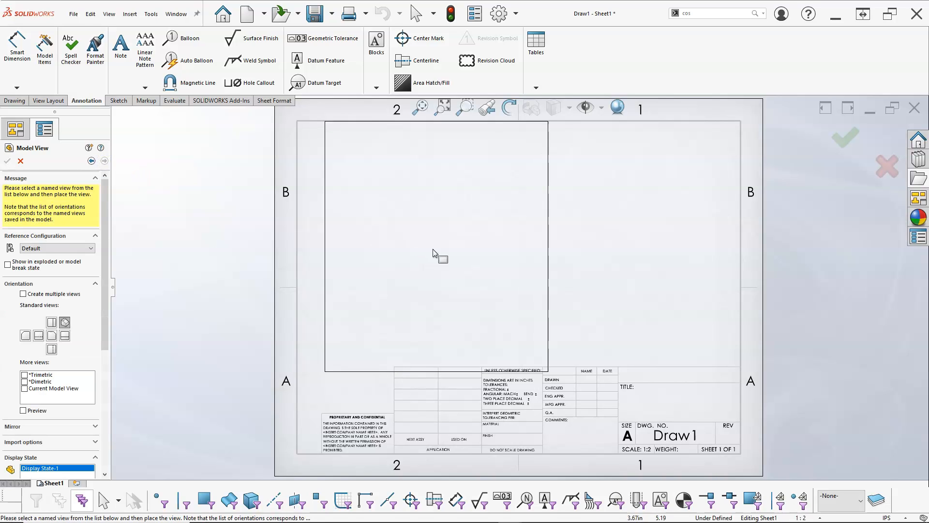
pyautogui.click(454, 246)
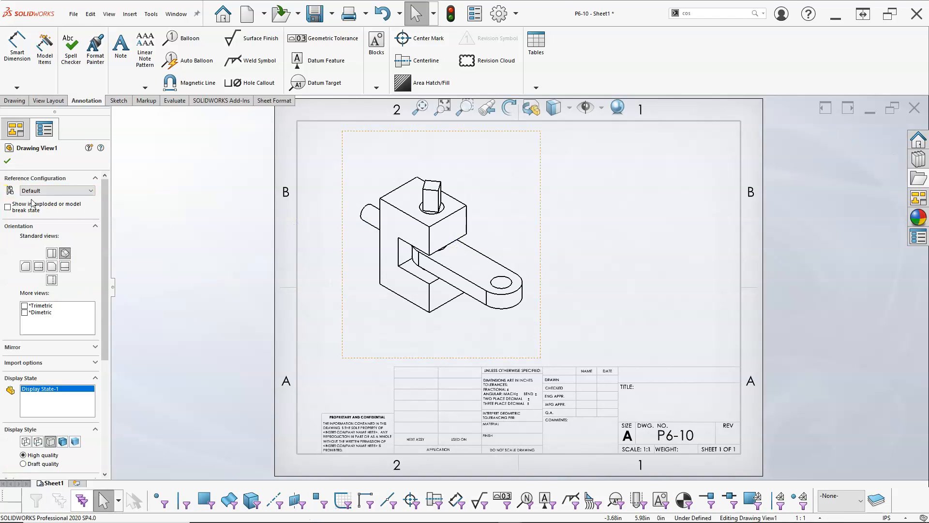
pyautogui.click(8, 208)
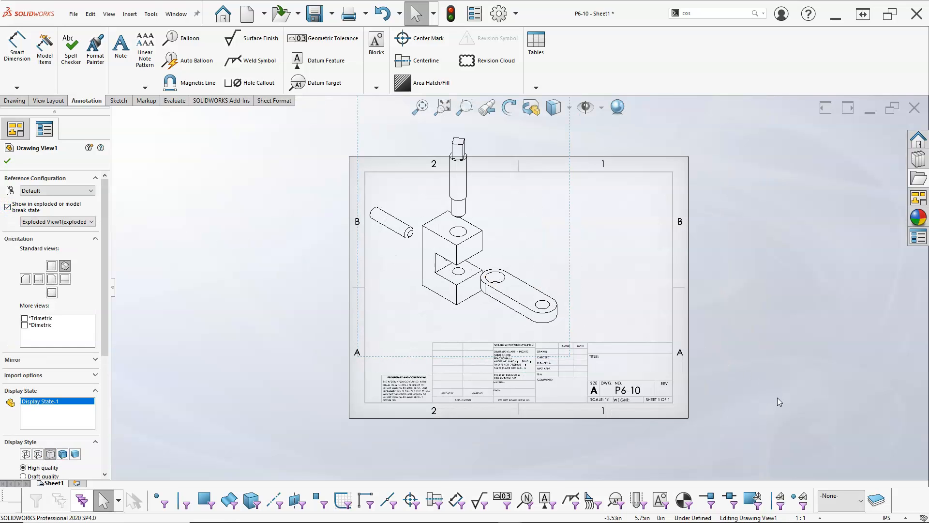
# Set the sheet scale to 1:2.
pyautogui.click(644, 312)
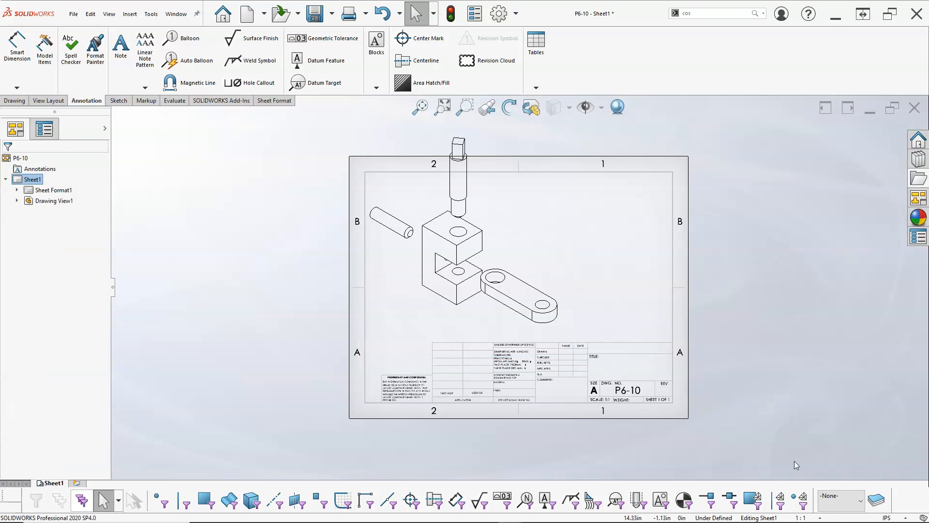
pyautogui.click(819, 517)
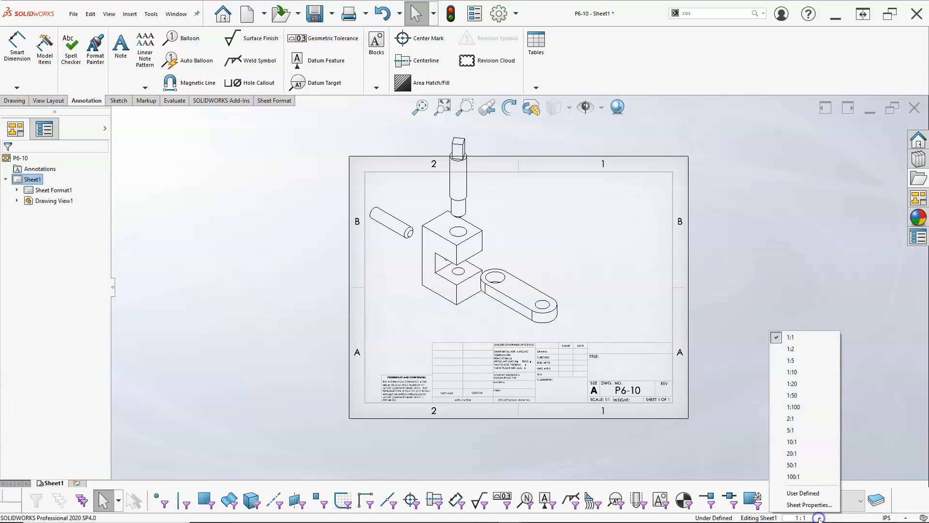
pyautogui.click(791, 349)
pyautogui.click(572, 258)
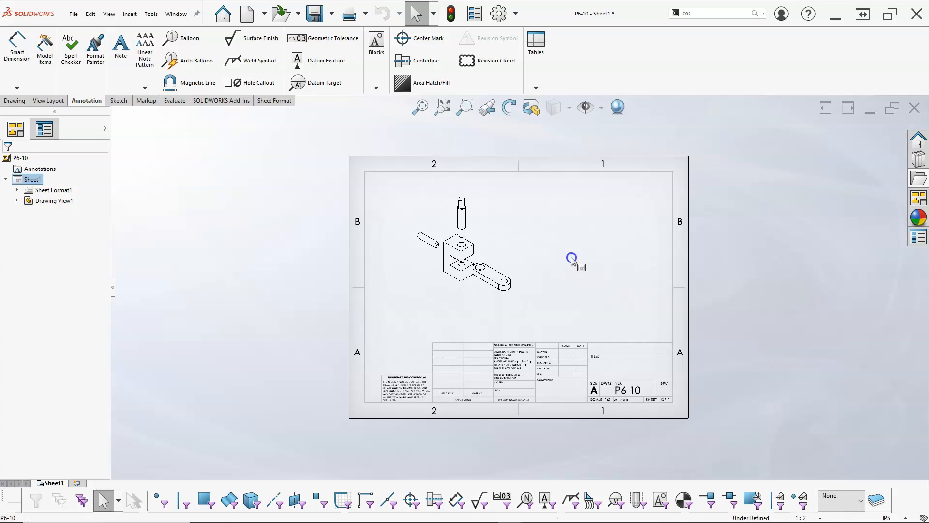
# Reposition the exploded drawing view in the upper-left area of the sheet, above the title block.
pyautogui.moveTo(518, 258)
pyautogui.mouseDown()
pyautogui.moveTo(583, 272)
pyautogui.moveTo(579, 264)
pyautogui.mouseUp()
pyautogui.scroll(-2, 578, 262)
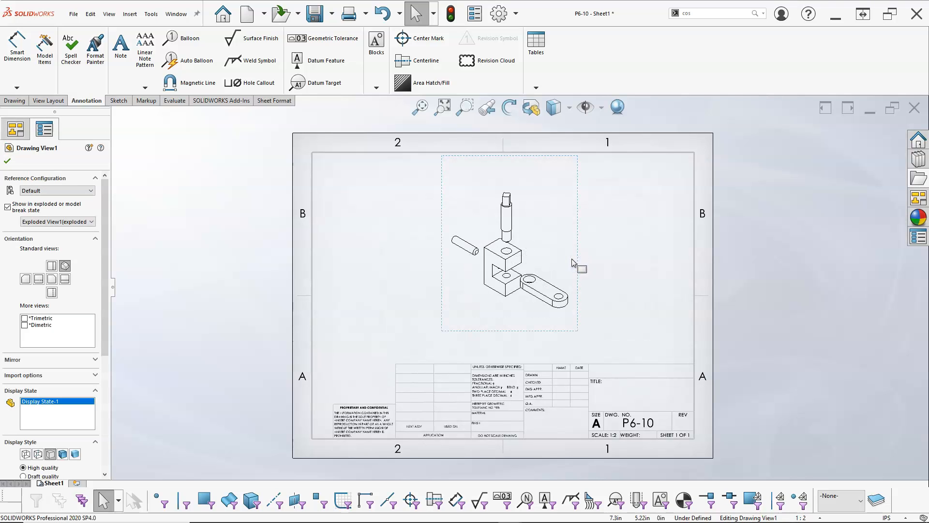
pyautogui.moveTo(577, 260); pyautogui.dragTo(480, 262)
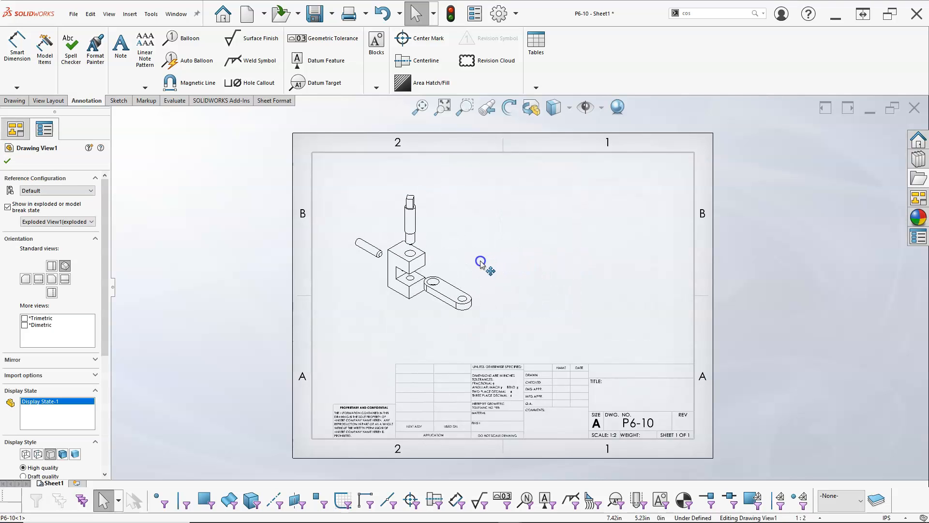
pyautogui.scroll(-3, 460, 265)
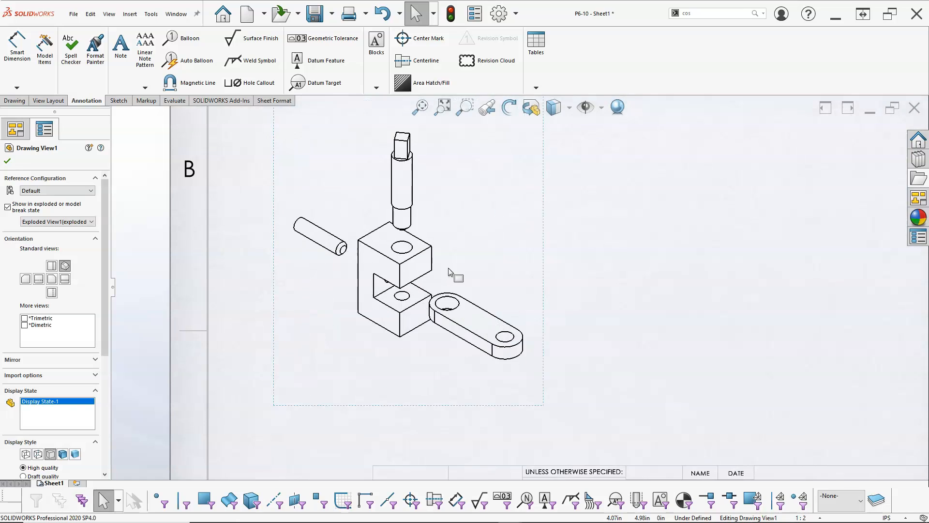
pyautogui.scroll(-1, 415, 220)
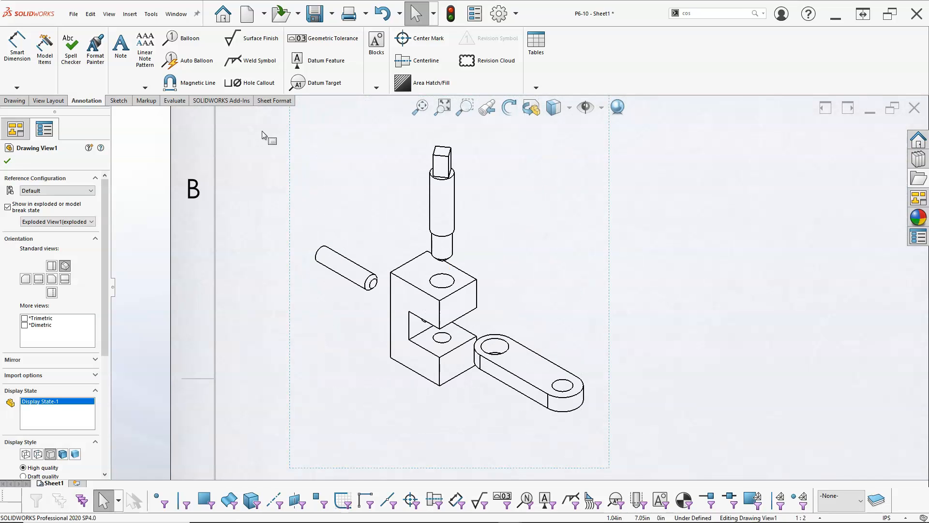
pyautogui.click(11, 101)
pyautogui.click(52, 101)
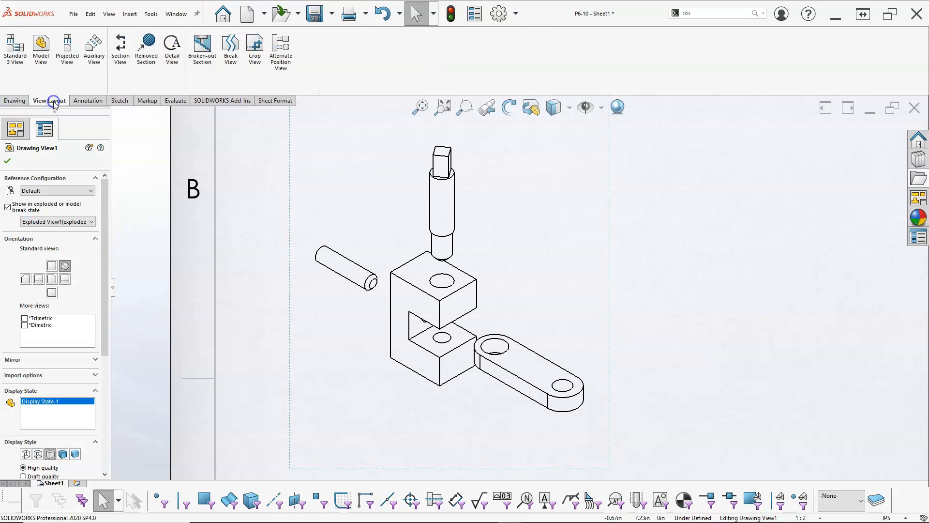
pyautogui.click(92, 104)
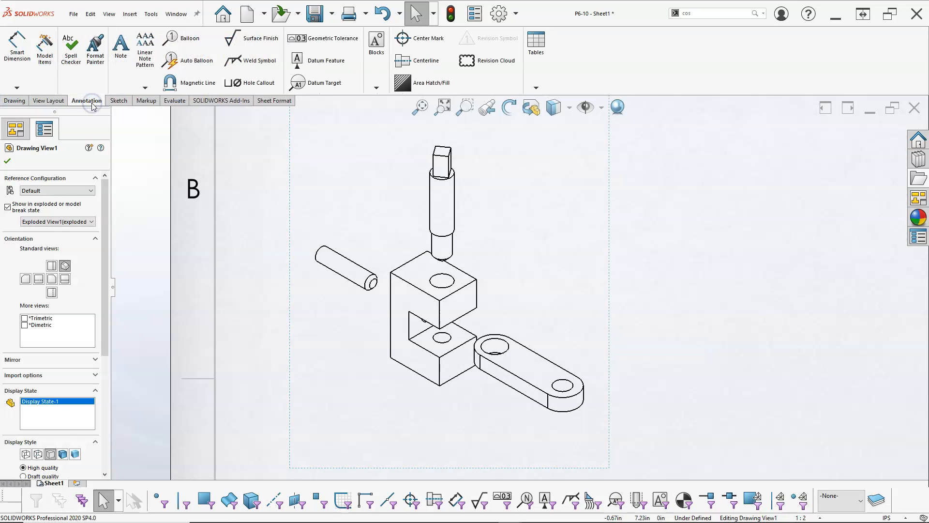
pyautogui.click(118, 102)
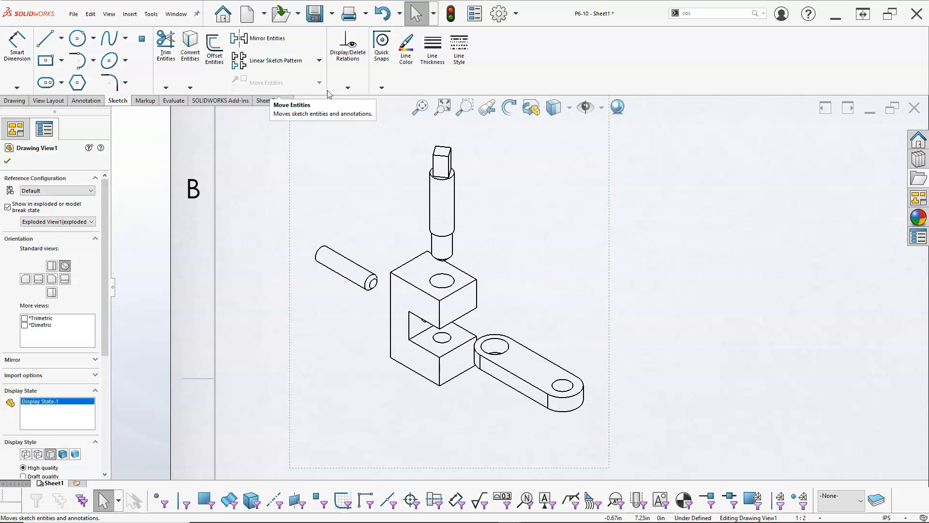
pyautogui.click(149, 100)
pyautogui.click(165, 102)
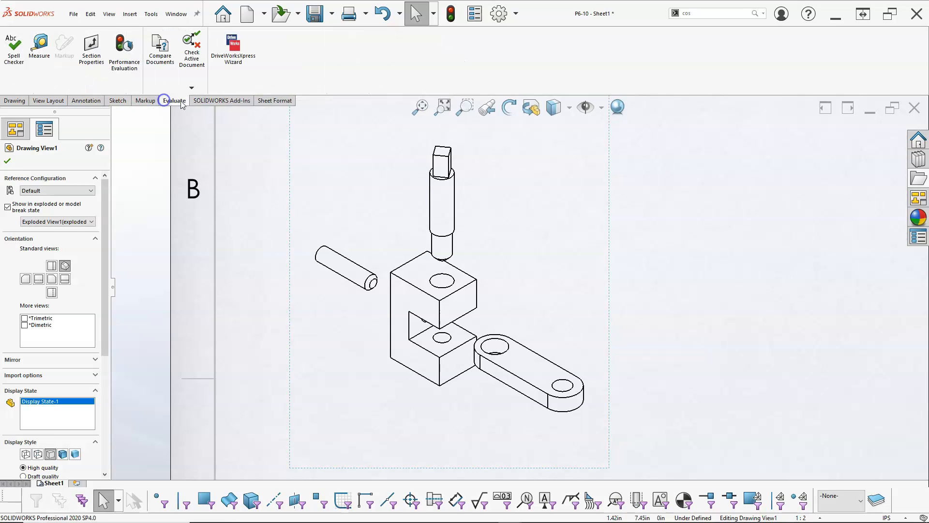
pyautogui.click(82, 103)
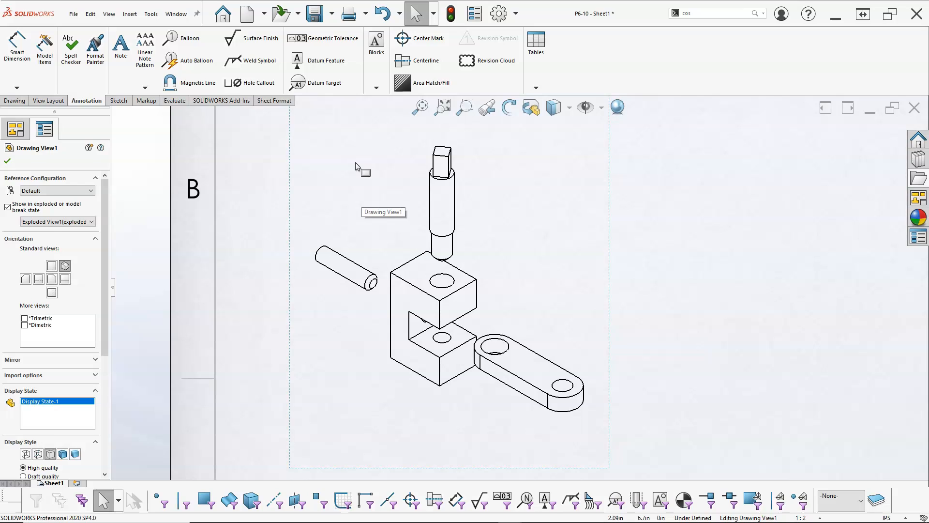
# Close the drawing view properties, switch to the P6-10.SLDASM assembly and show it in its Exploded View1 state.
pyautogui.click(7, 162)
pyautogui.click(176, 13)
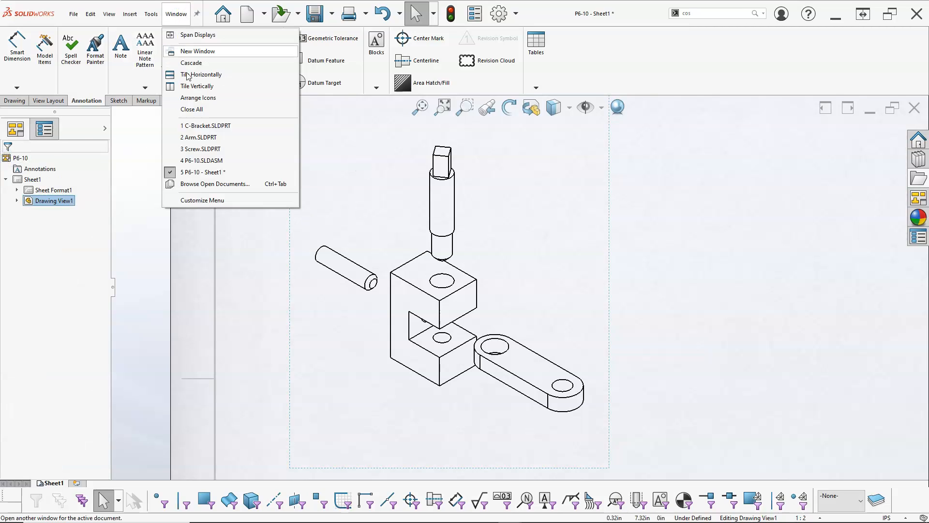
pyautogui.click(210, 160)
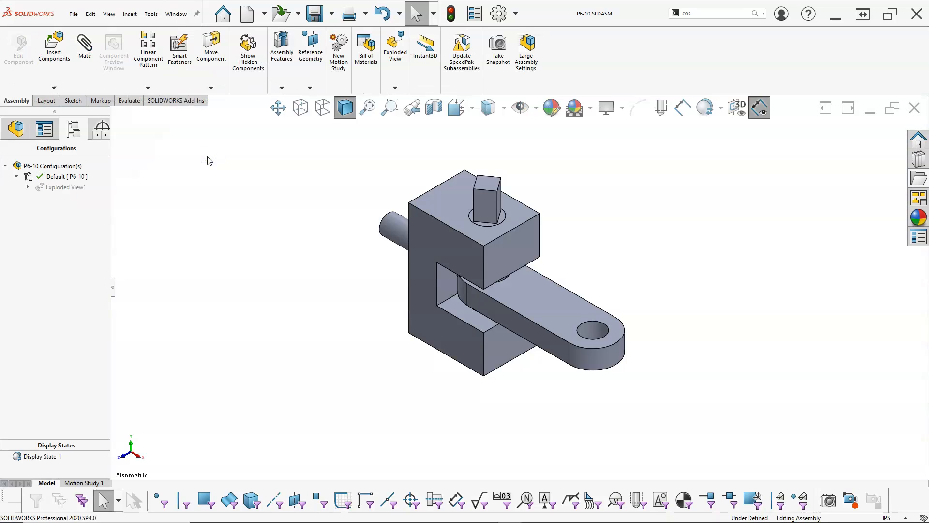
pyautogui.doubleClick(66, 187)
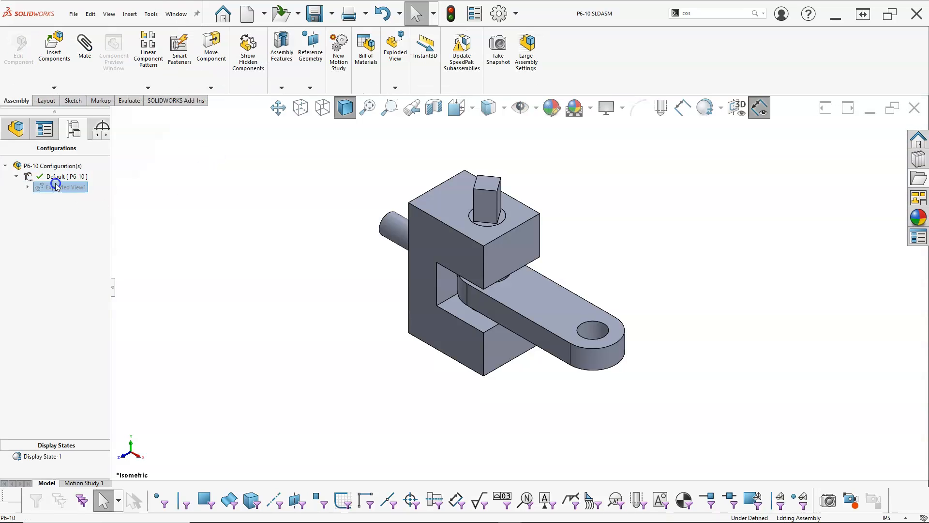
pyautogui.click(297, 223)
pyautogui.press('f')
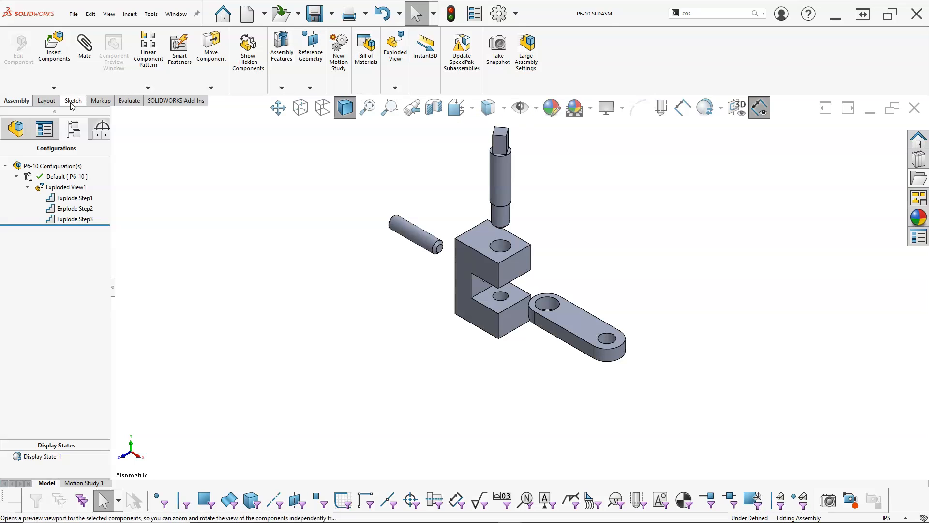
pyautogui.click(45, 100)
pyautogui.click(72, 101)
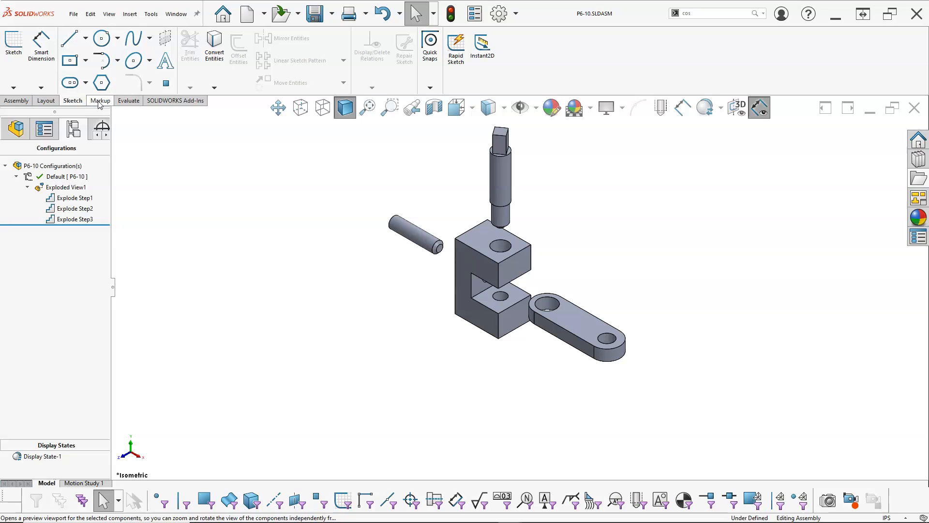
pyautogui.click(13, 101)
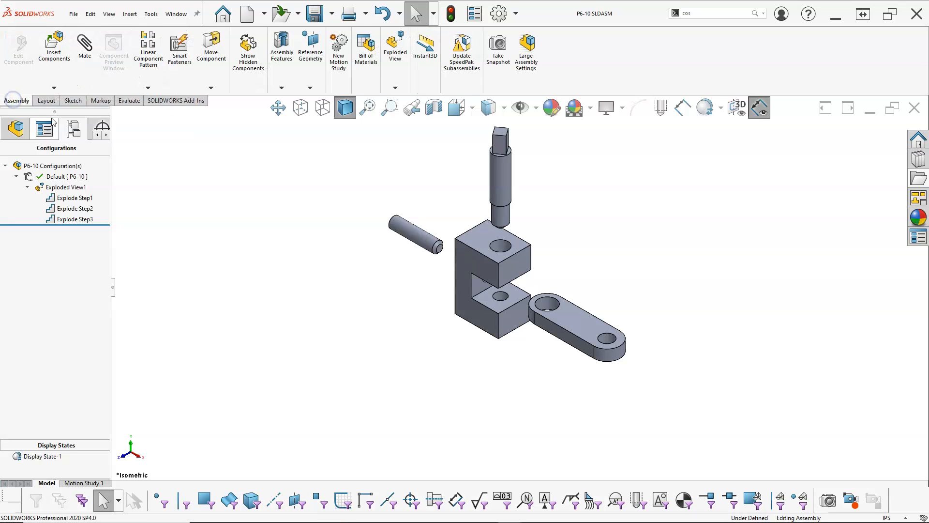
pyautogui.rightClick(316, 166)
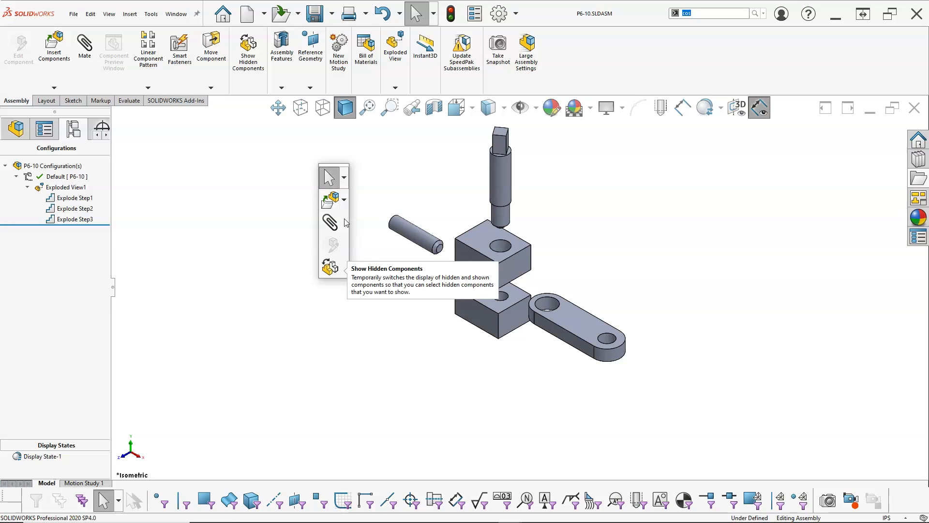
pyautogui.click(273, 193)
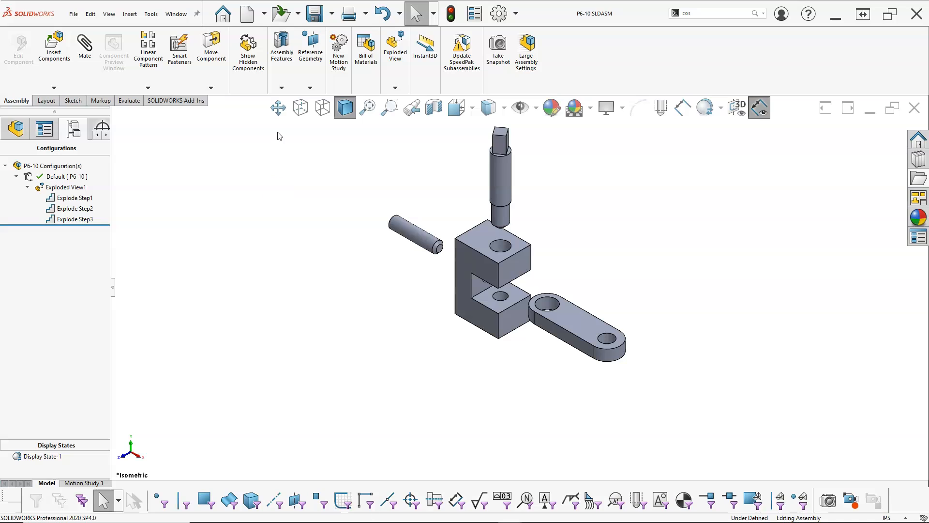
pyautogui.click(282, 89)
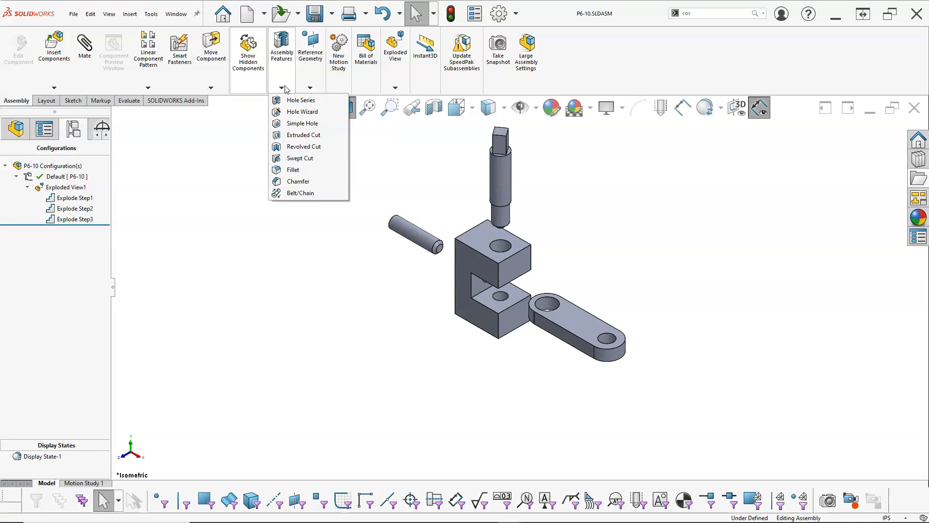
pyautogui.moveTo(148, 17)
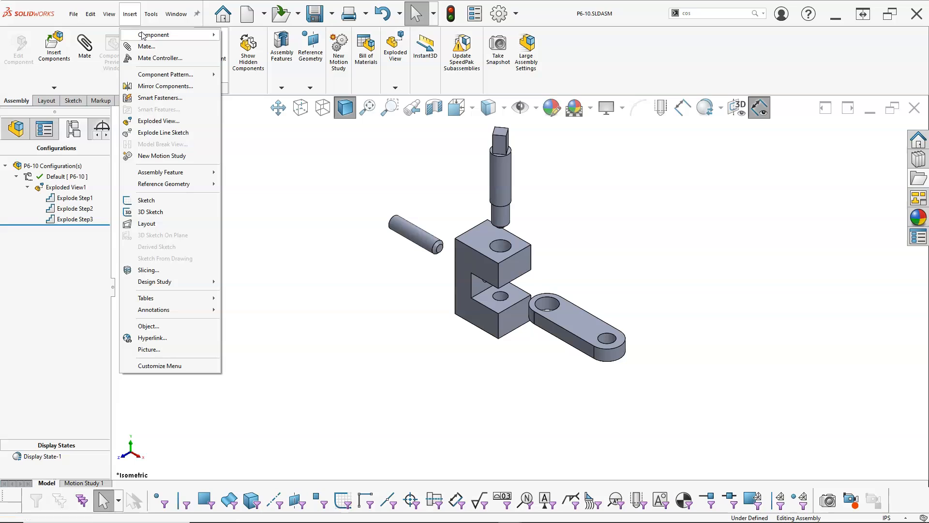
pyautogui.moveTo(144, 39)
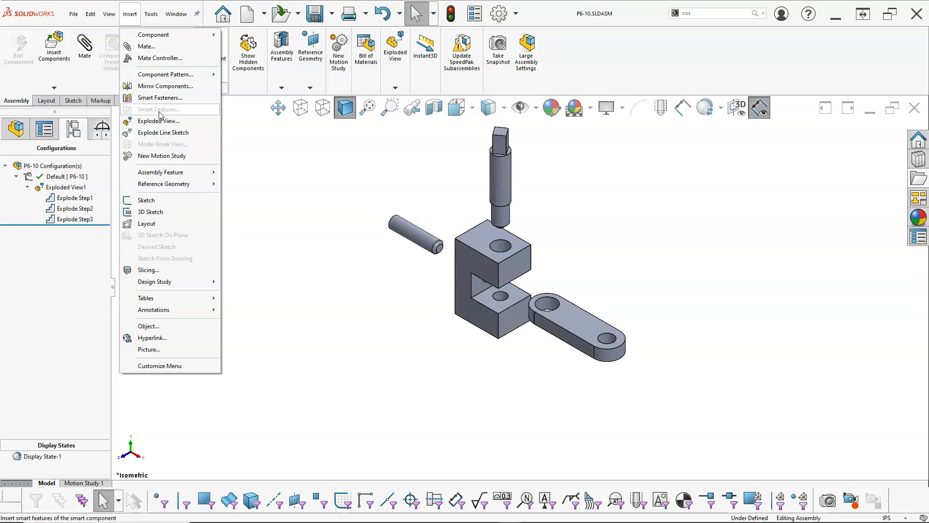
pyautogui.moveTo(163, 175)
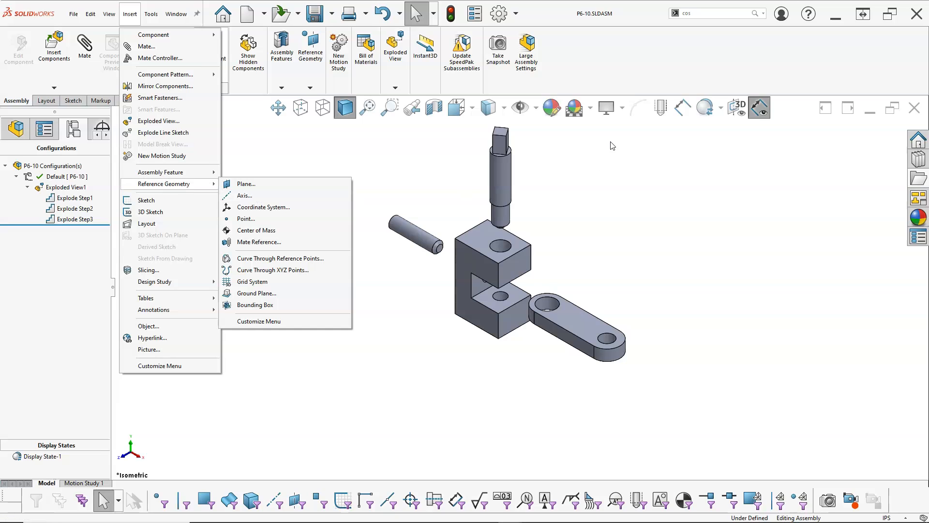
# Search the available commands for "jog" and "explo".
pyautogui.click(695, 19)
pyautogui.click(694, 13)
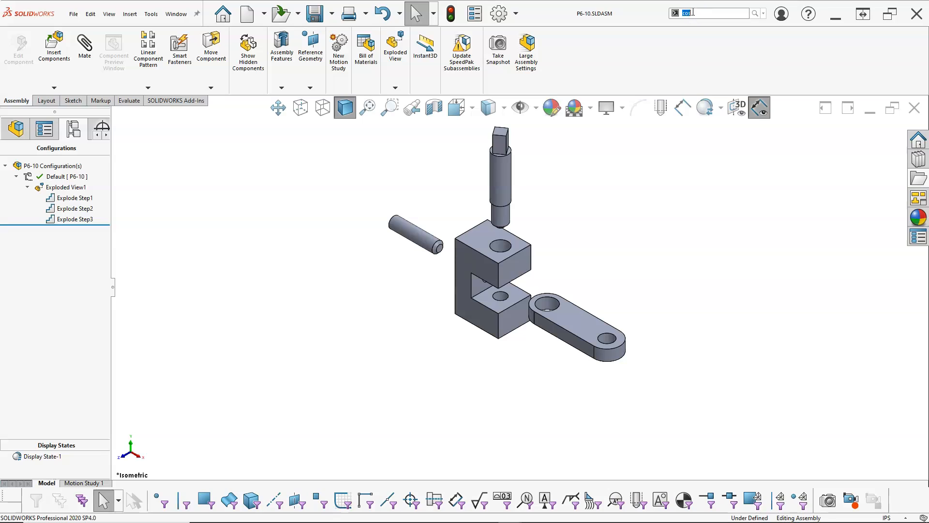
pyautogui.write('jog')
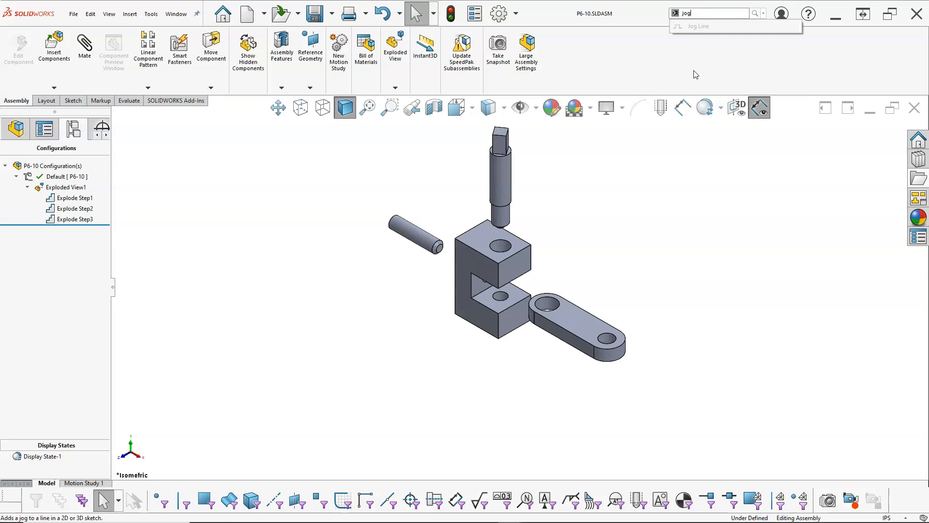
pyautogui.press('BackSpace')
pyautogui.press('BackSpace')
pyautogui.press('BackSpace')
pyautogui.write('w')
pyautogui.press('BackSpace')
pyautogui.write('explo')
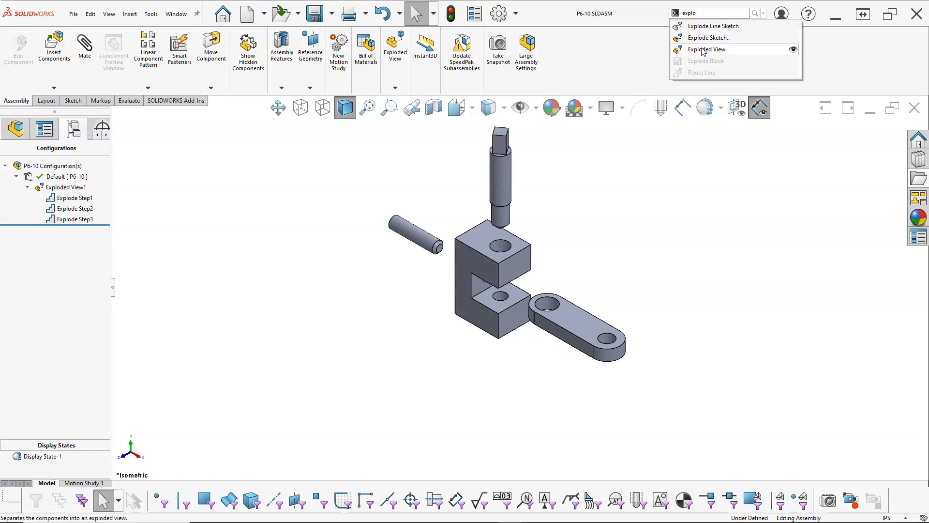
# Start an Explode Line Sketch and select the screw's lower end face and the C-bracket's underside as the items to connect.
pyautogui.click(395, 88)
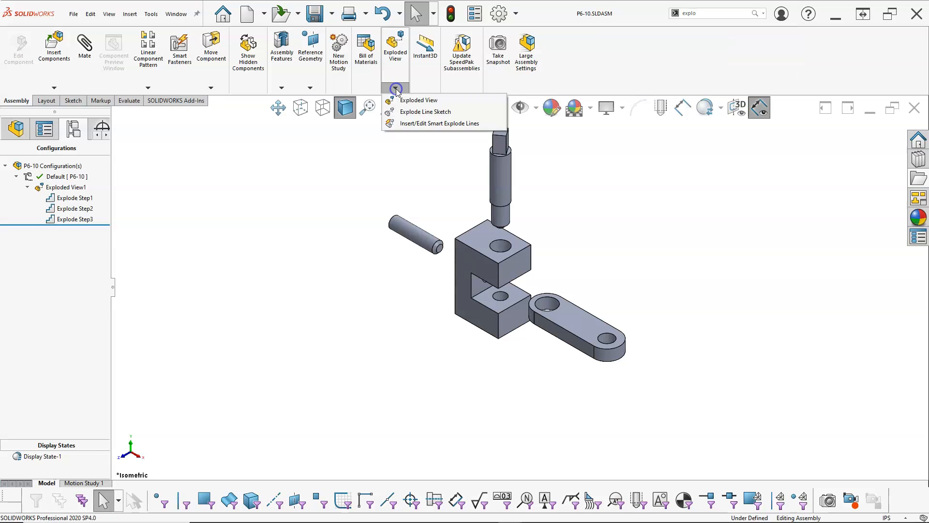
pyautogui.click(416, 113)
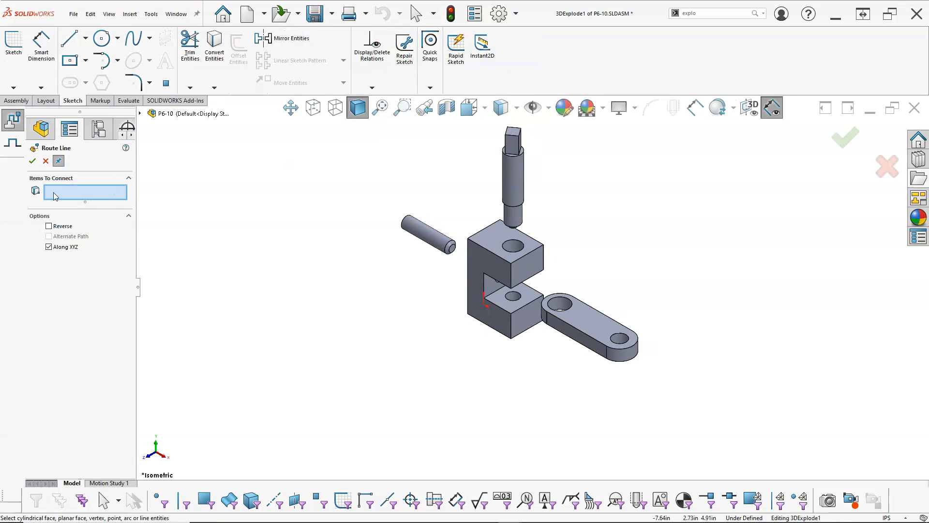
pyautogui.scroll(-5, 522, 250)
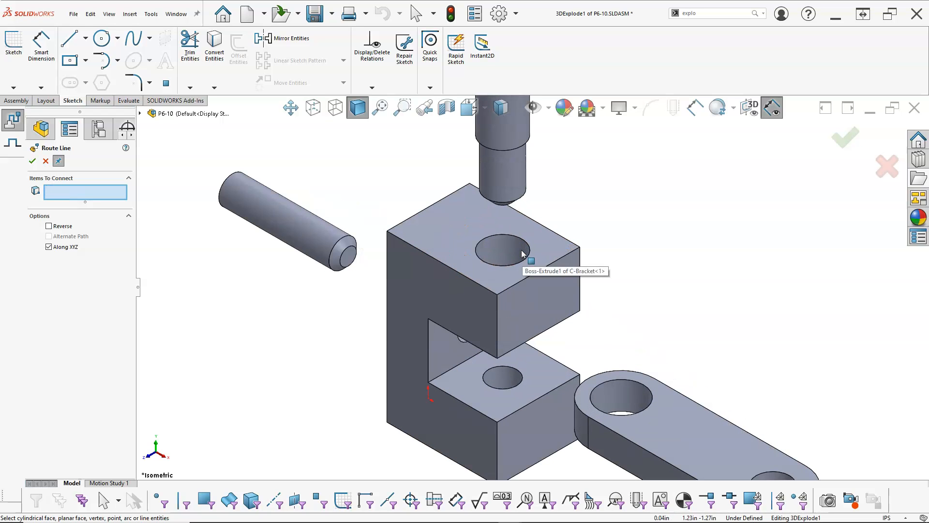
pyautogui.moveTo(517, 246); pyautogui.dragTo(496, 190, button='middle')
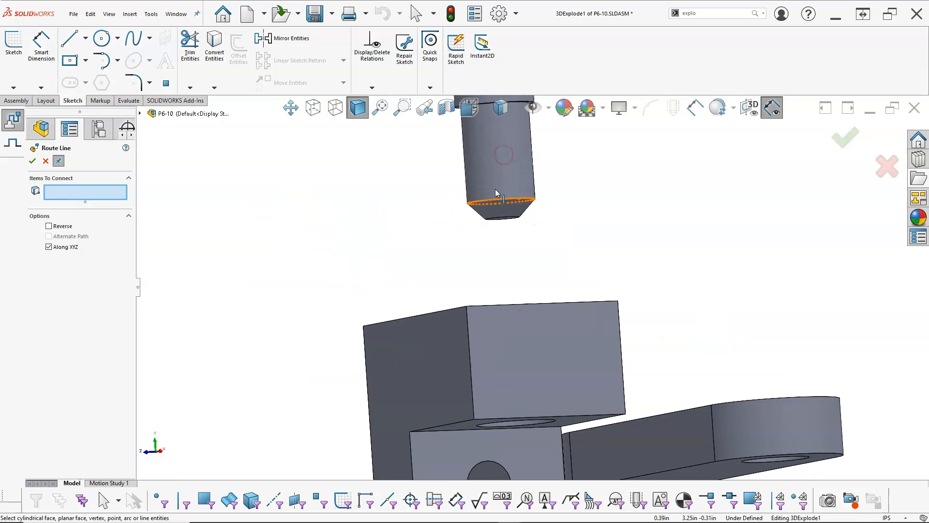
pyautogui.scroll(-4, 501, 222)
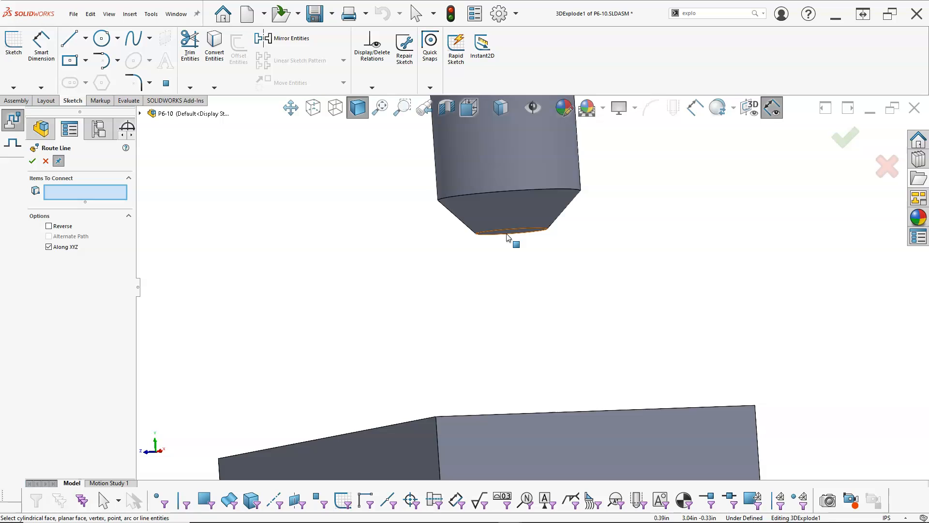
pyautogui.click(507, 238)
pyautogui.scroll(5, 514, 260)
pyautogui.moveTo(543, 280); pyautogui.dragTo(579, 185, button='middle')
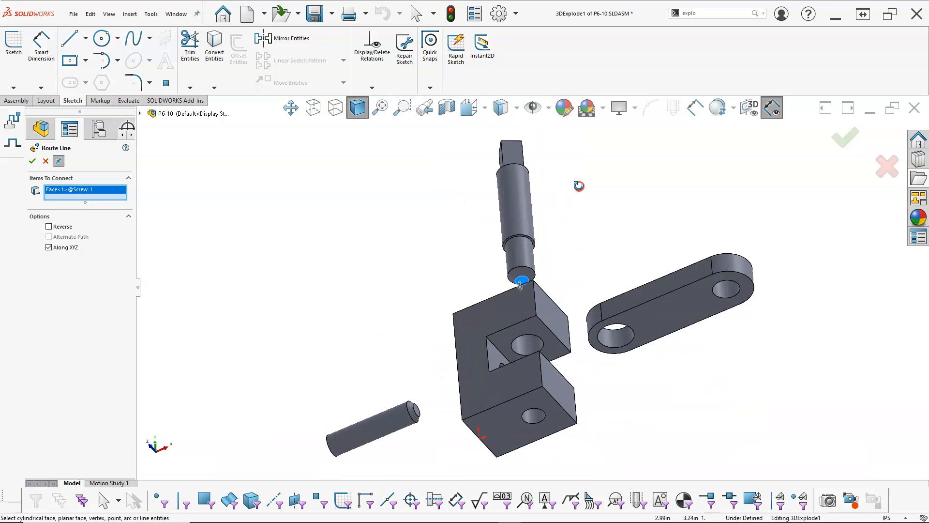
pyautogui.click(561, 424)
pyautogui.moveTo(441, 247); pyautogui.dragTo(425, 423, button='middle')
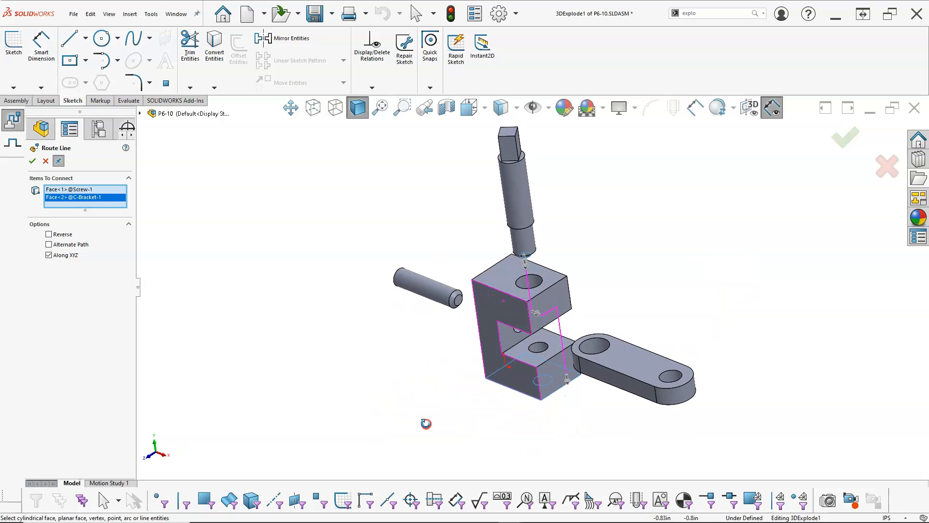
# Try the route line's path options and accept the screw-to-bracket line with Reverse and Along XYZ off and Alternate Path on.
pyautogui.click(48, 255)
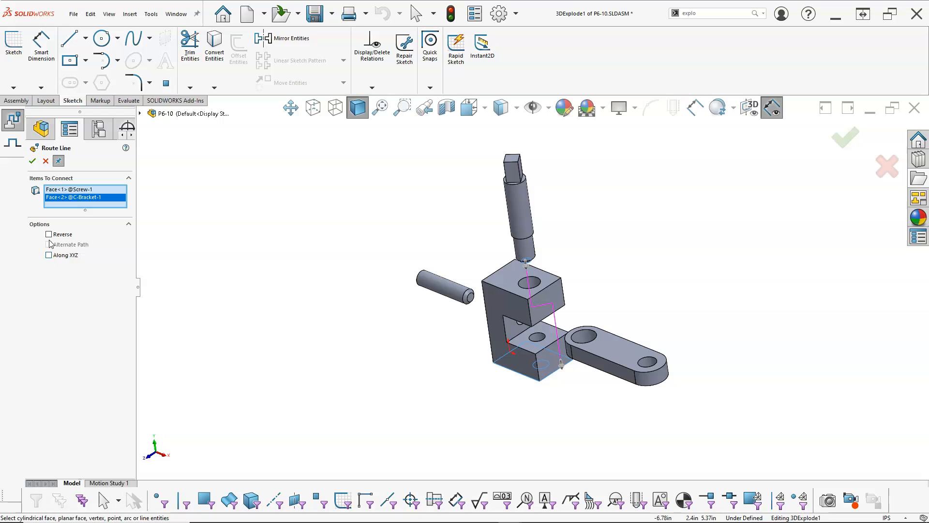
pyautogui.moveTo(226, 285); pyautogui.dragTo(251, 286, button='middle')
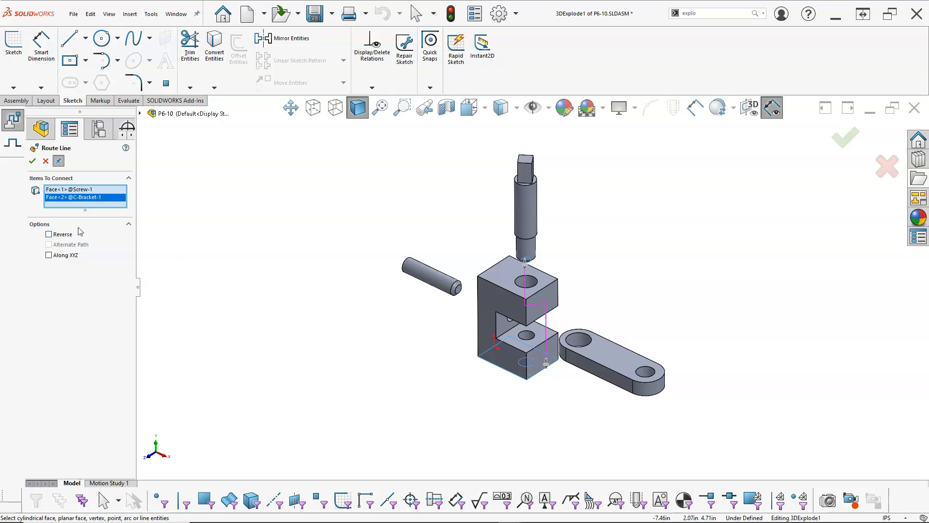
pyautogui.click(49, 234)
pyautogui.click(50, 256)
pyautogui.click(50, 245)
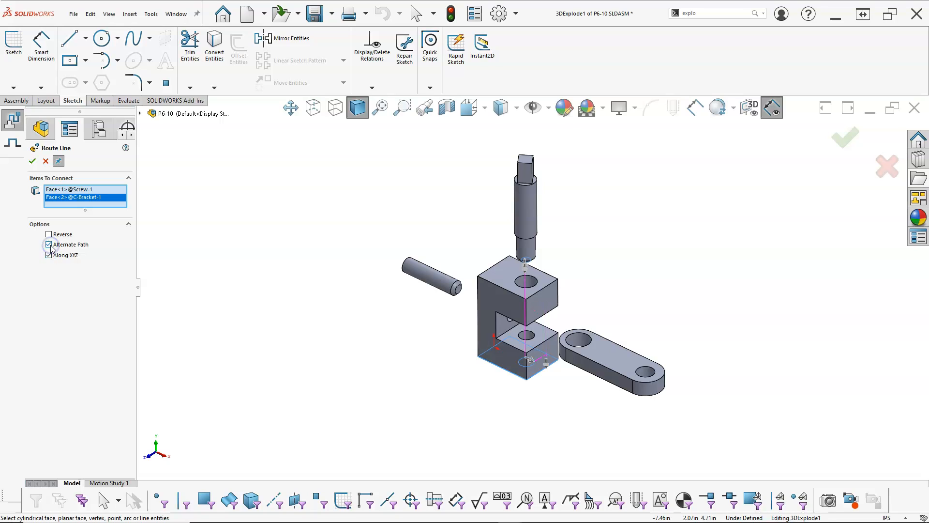
pyautogui.click(49, 234)
pyautogui.click(49, 254)
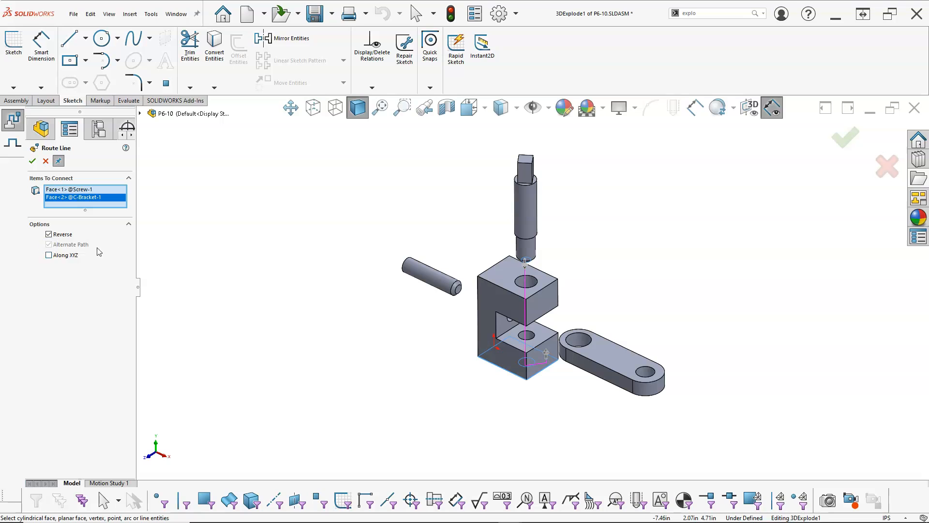
pyautogui.click(49, 234)
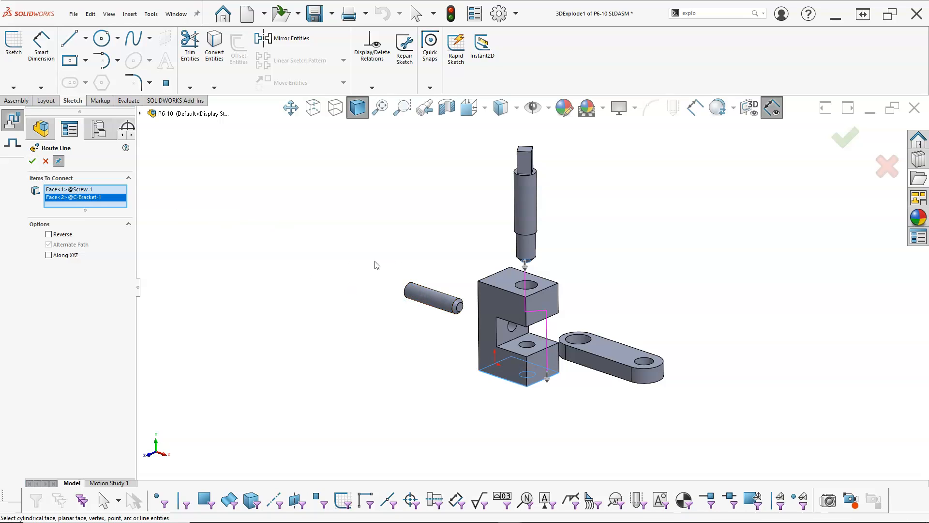
pyautogui.click(33, 164)
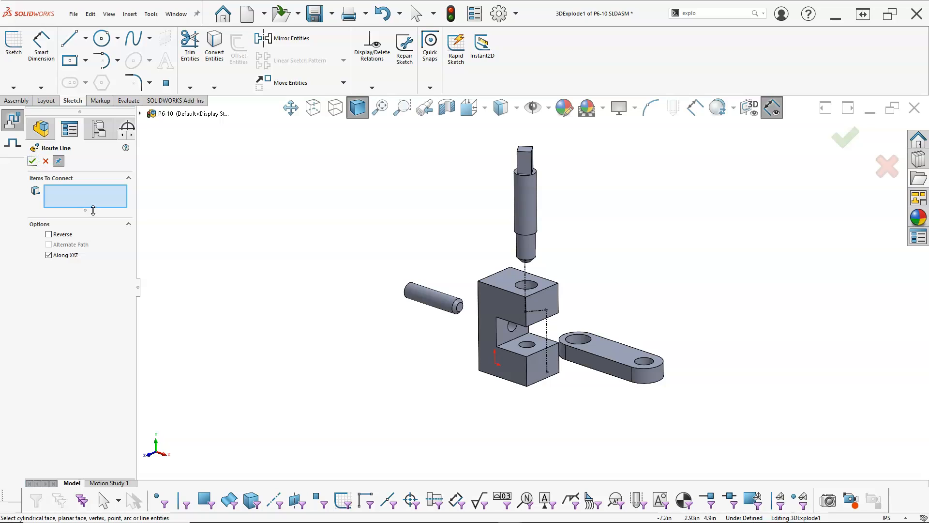
# Add a route line between the side screw's end face and the C-bracket's inner slot face with Along XYZ on.
pyautogui.scroll(-5, 418, 323)
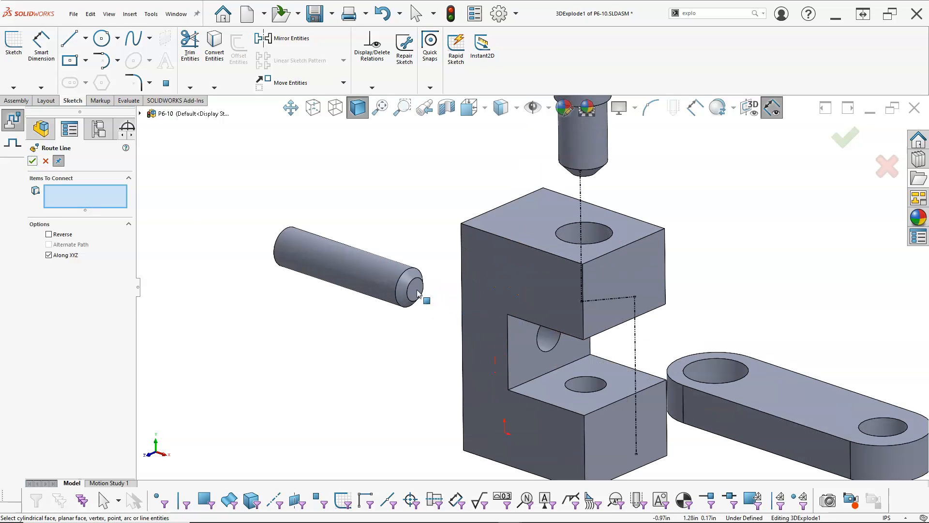
pyautogui.click(415, 289)
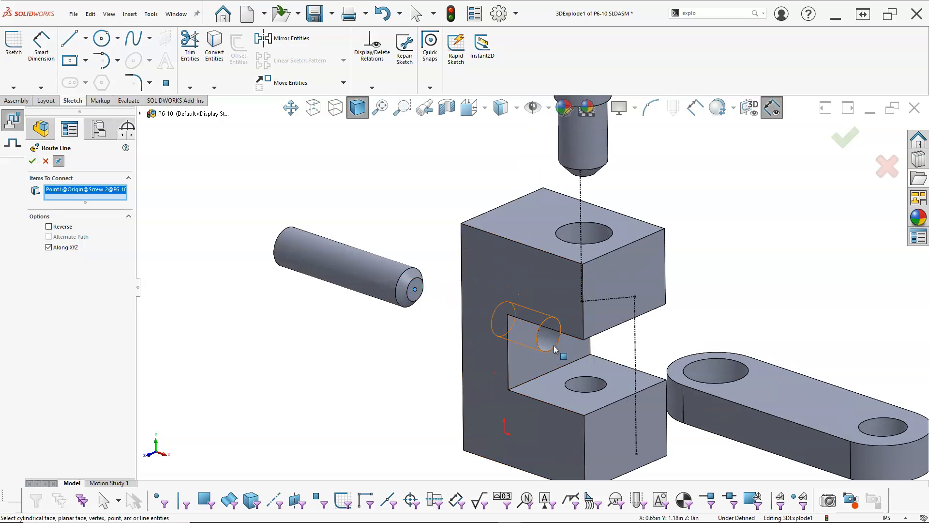
pyautogui.click(546, 358)
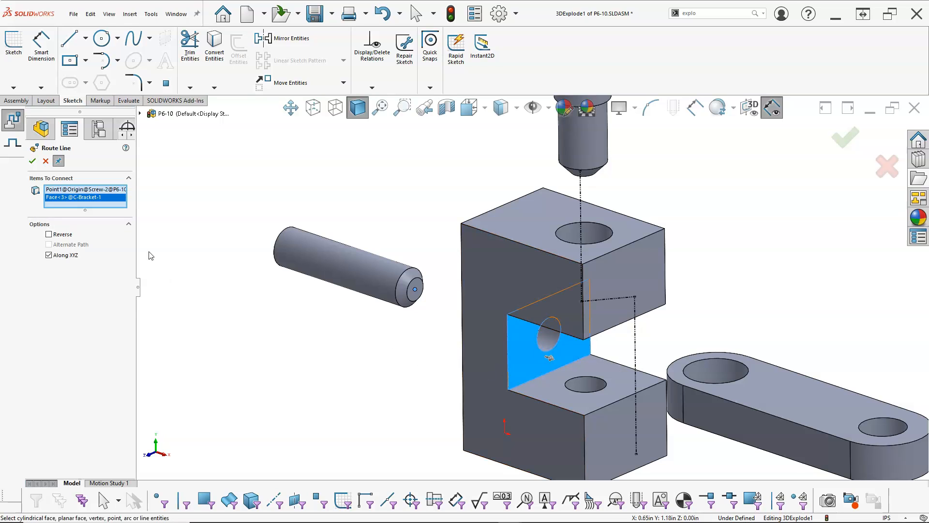
pyautogui.scroll(3, 194, 235)
pyautogui.scroll(-1, 198, 231)
pyautogui.moveTo(197, 232); pyautogui.dragTo(214, 241, button='middle')
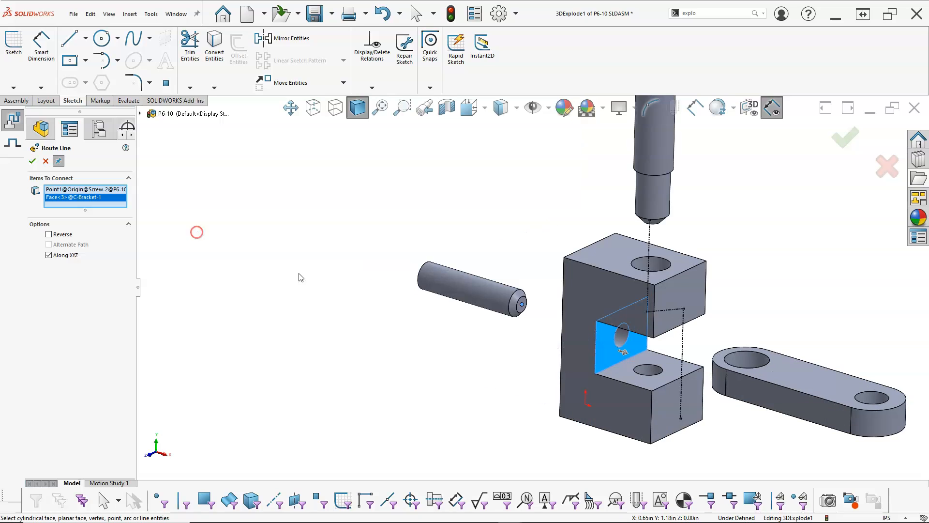
pyautogui.scroll(-4, 499, 304)
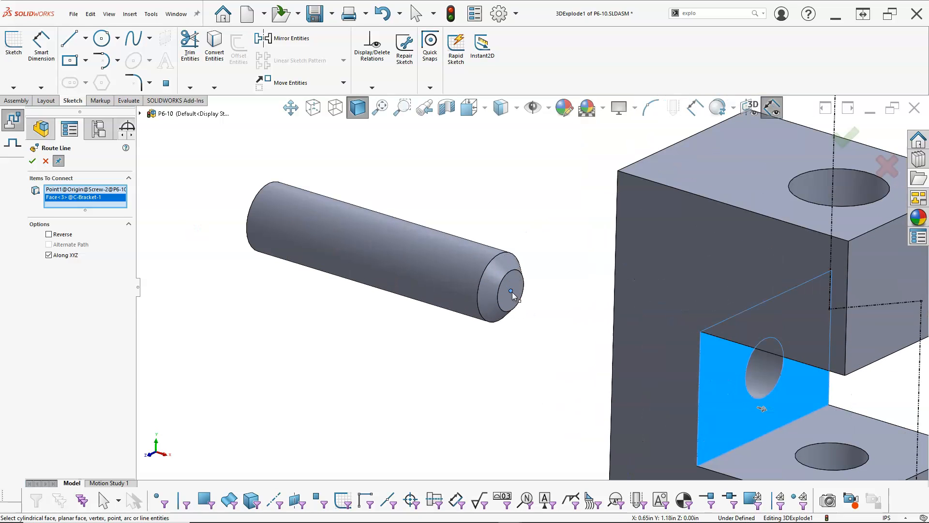
pyautogui.click(512, 292)
pyautogui.click(513, 298)
pyautogui.scroll(3, 508, 310)
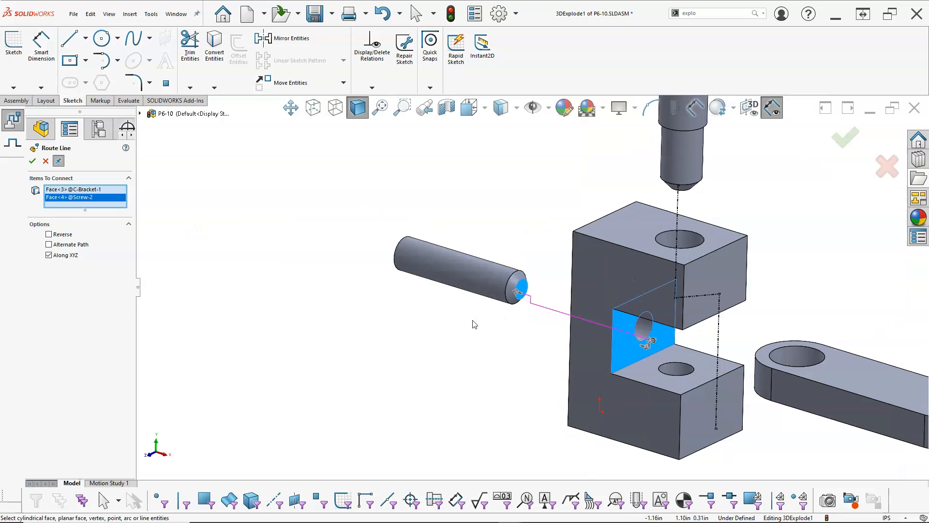
pyautogui.click(32, 161)
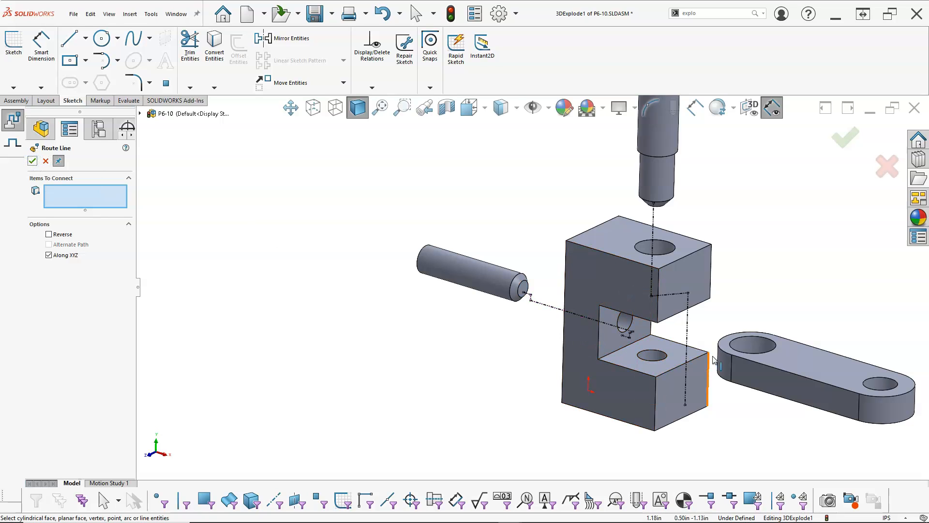
# Add a route line from the arm's large hole to the C-bracket's lower hole with Along XYZ on, and finish the Route Line command.
pyautogui.scroll(-3, 709, 359)
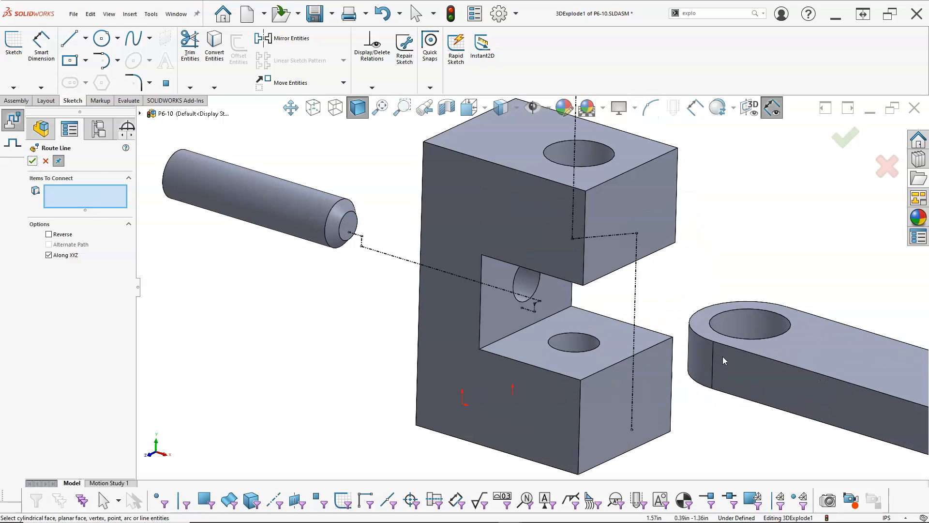
pyautogui.click(751, 325)
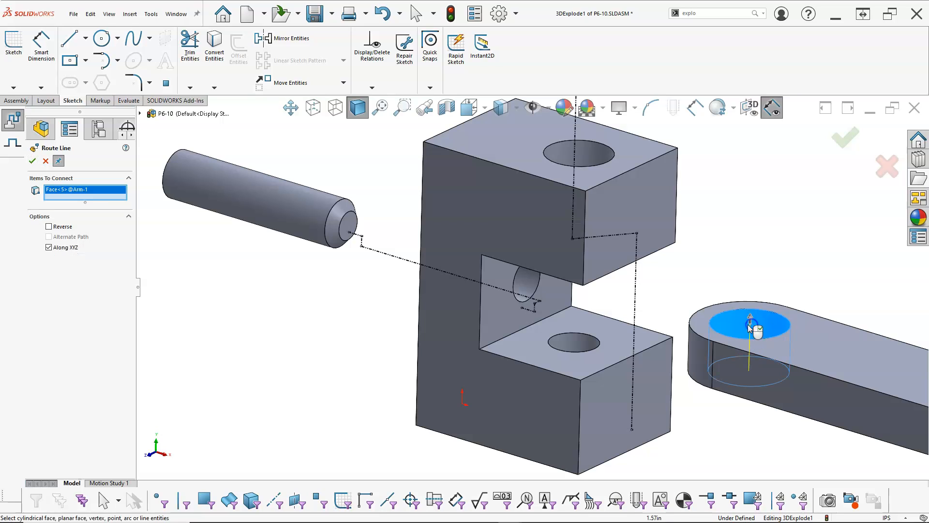
pyautogui.click(584, 344)
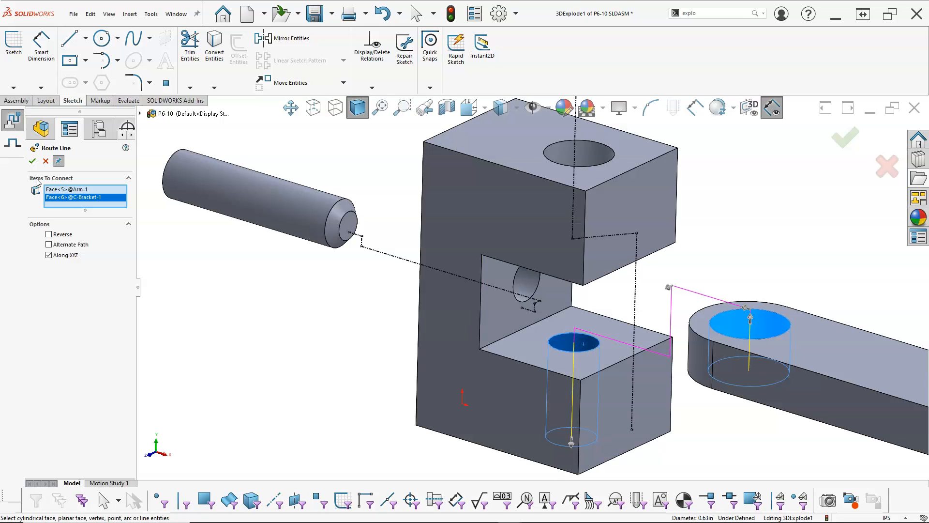
pyautogui.click(32, 162)
pyautogui.scroll(4, 304, 296)
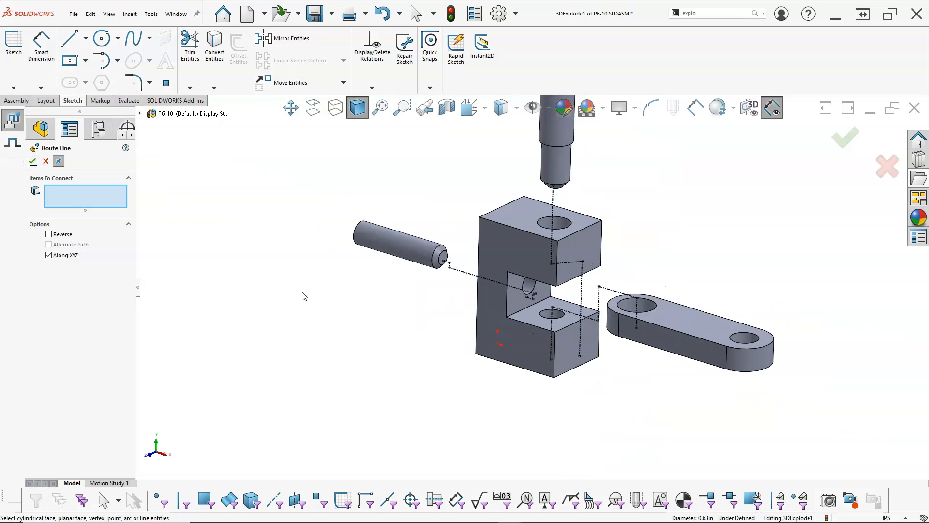
pyautogui.click(32, 161)
pyautogui.moveTo(266, 277); pyautogui.dragTo(254, 282, button='middle')
pyautogui.press('Escape')
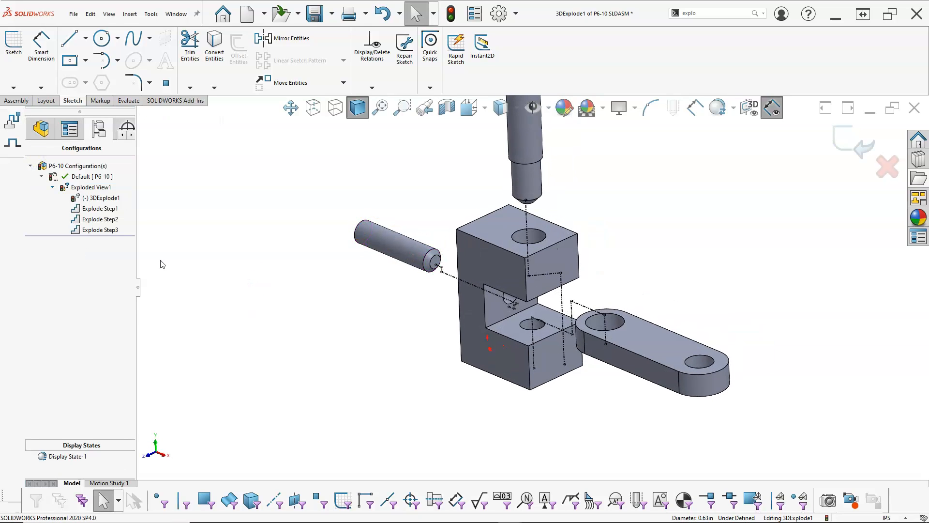
pyautogui.rightClick(103, 199)
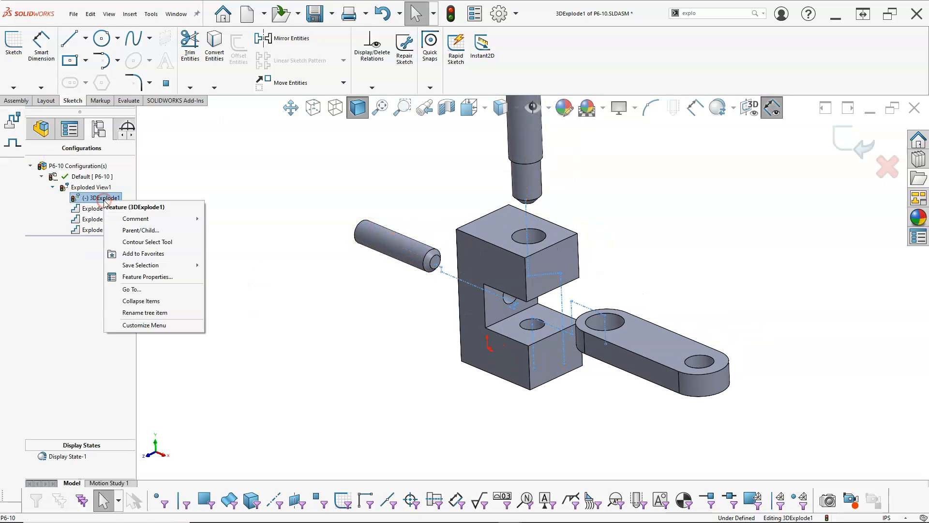
pyautogui.click(160, 194)
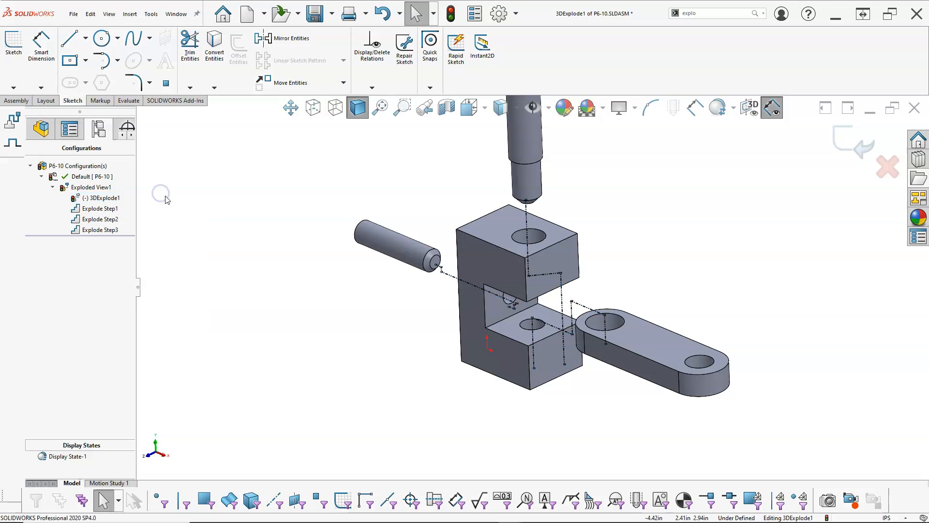
# Delete the vertical screw's horizontal jog and outer vertical segment from the explode line, keeping the segment at the screw tip.
pyautogui.moveTo(678, 221); pyautogui.dragTo(661, 236, button='middle')
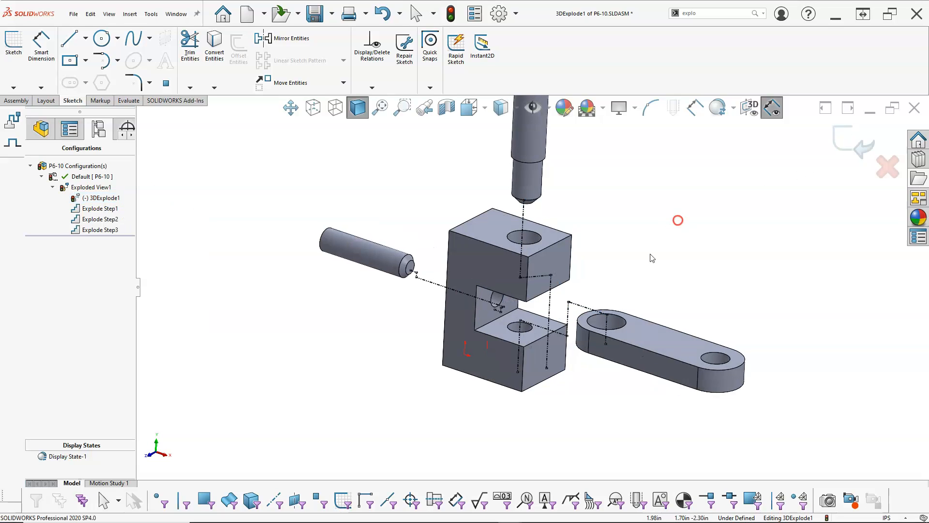
pyautogui.scroll(-5, 600, 297)
pyautogui.scroll(4, 474, 276)
pyautogui.moveTo(475, 276)
pyautogui.mouseDown(button='middle')
pyautogui.moveTo(463, 286)
pyautogui.moveTo(479, 274)
pyautogui.mouseUp(button='middle')
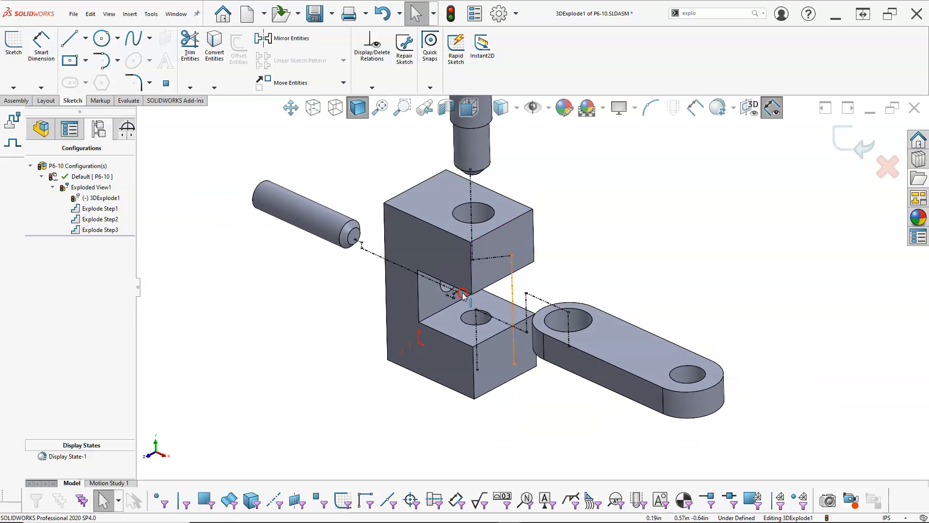
pyautogui.click(495, 261)
pyautogui.press('Delete')
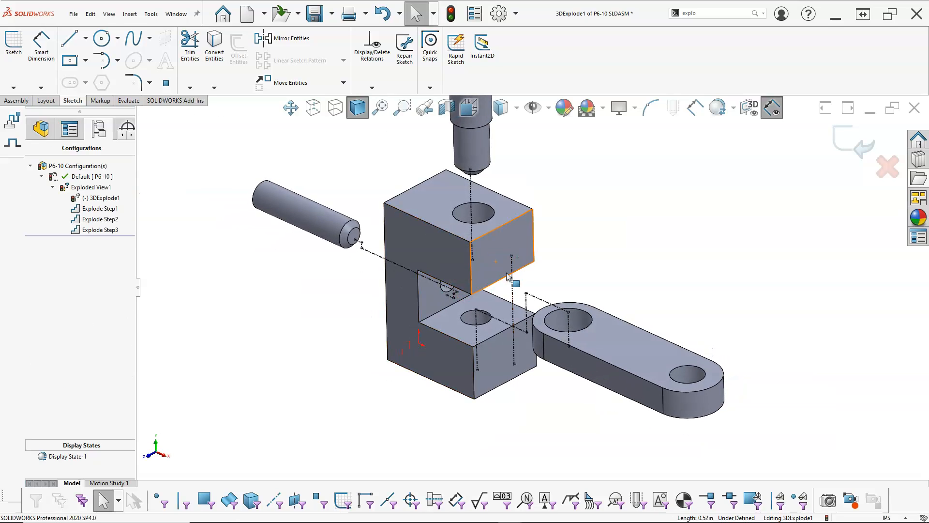
pyautogui.click(513, 332)
pyautogui.press('Delete')
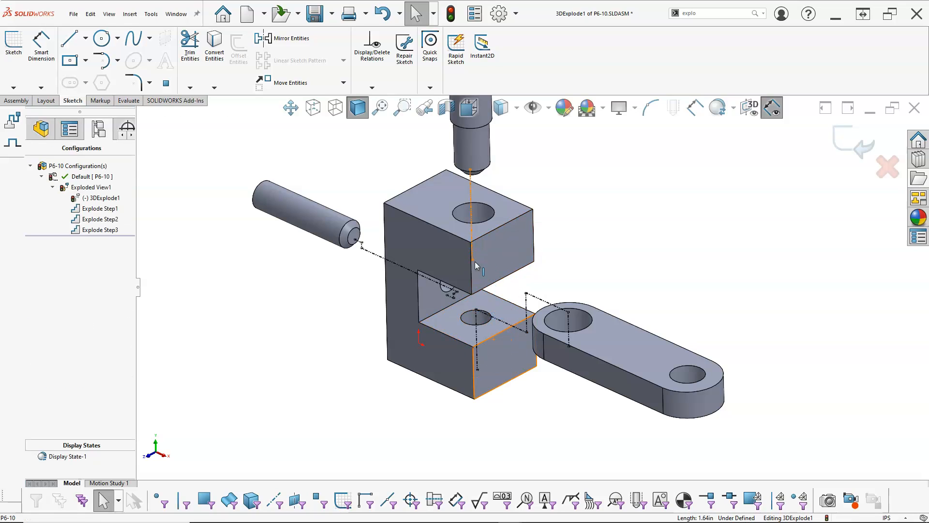
# Move the vertical screw's remaining explode line and constrain its lower endpoint to the C-bracket's bottom face with an On Plane relation.
pyautogui.moveTo(482, 300); pyautogui.dragTo(488, 394)
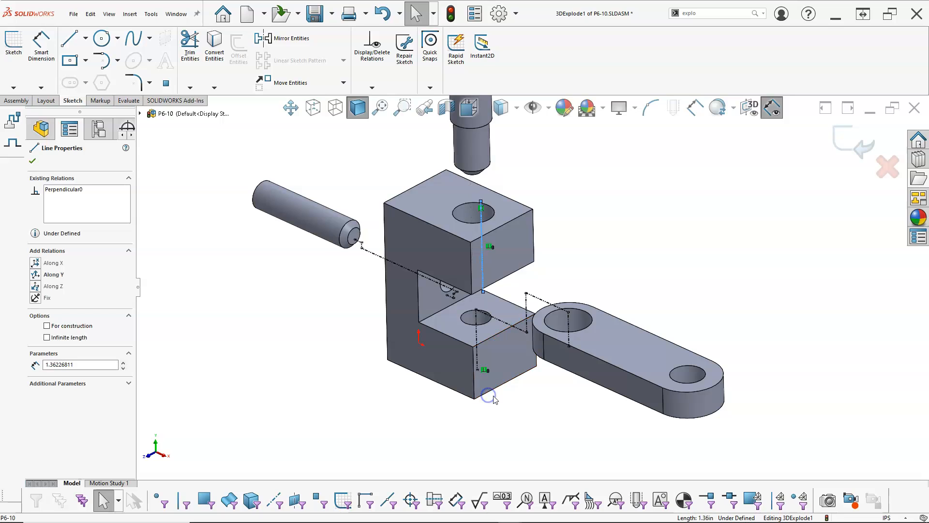
pyautogui.click(512, 415)
pyautogui.click(484, 291)
pyautogui.moveTo(484, 292); pyautogui.dragTo(533, 240, button='middle')
pyautogui.keyDown('ctrl'); pyautogui.click(529, 371); pyautogui.keyUp('ctrl')
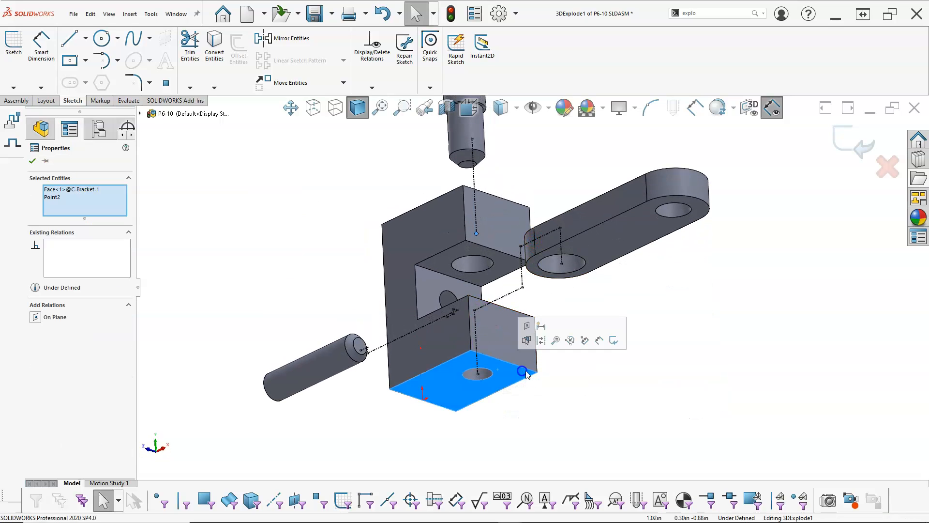
pyautogui.click(527, 326)
pyautogui.moveTo(587, 367); pyautogui.dragTo(579, 406, button='middle')
pyautogui.scroll(-2, 579, 406)
pyautogui.scroll(2, 579, 407)
pyautogui.scroll(-4, 497, 188)
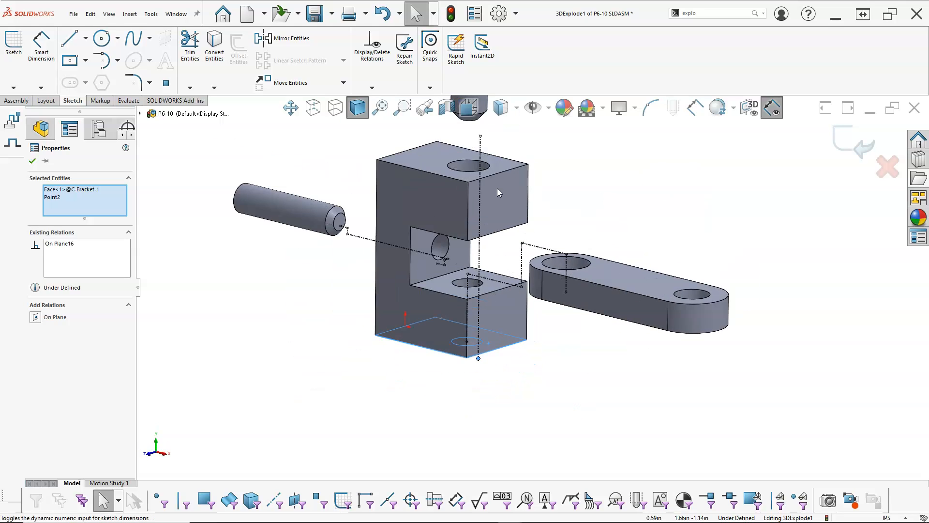
pyautogui.scroll(2, 498, 188)
pyautogui.scroll(-3, 497, 188)
pyautogui.scroll(-2, 517, 245)
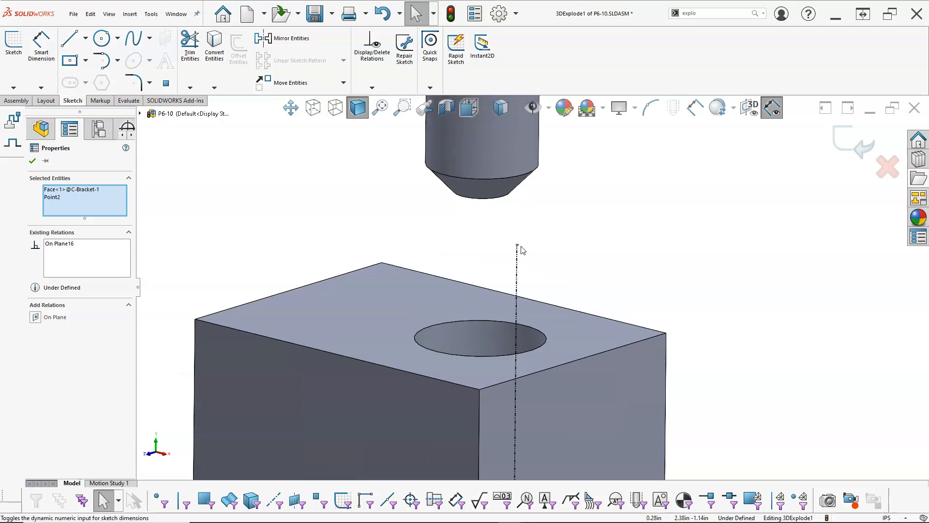
pyautogui.click(518, 248)
pyautogui.moveTo(516, 245)
pyautogui.mouseDown(button='middle')
pyautogui.moveTo(552, 234)
pyautogui.moveTo(552, 177)
pyautogui.moveTo(502, 237)
pyautogui.mouseUp(button='middle')
pyautogui.keyDown('ctrl'); pyautogui.click(501, 230); pyautogui.keyUp('ctrl')
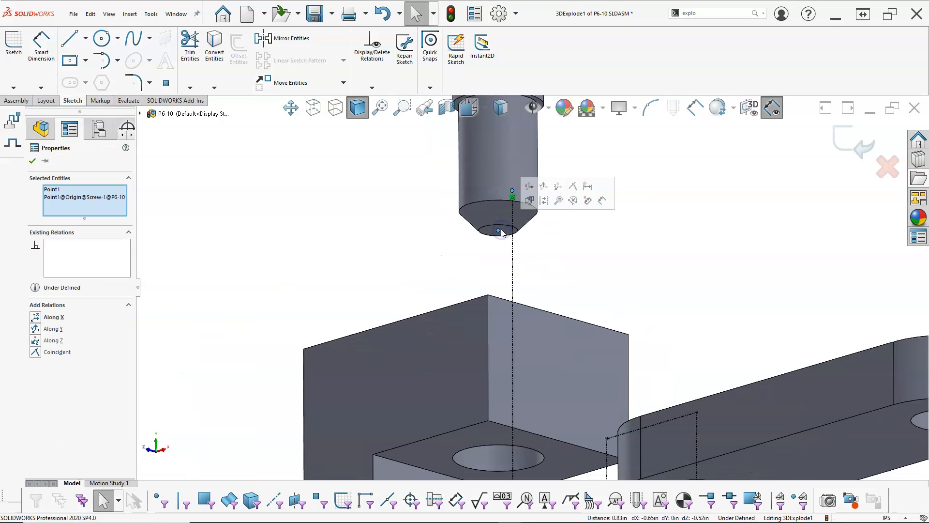
pyautogui.click(549, 153)
pyautogui.click(510, 234)
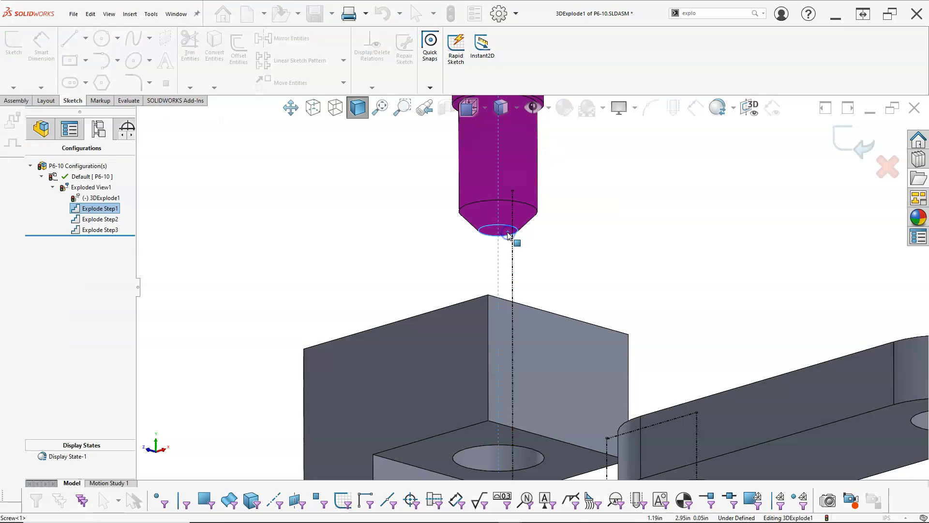
pyautogui.click(571, 252)
# Make the vertical explode line's upper endpoint coincident with the center point of the vertical screw's tip.
pyautogui.click(499, 232)
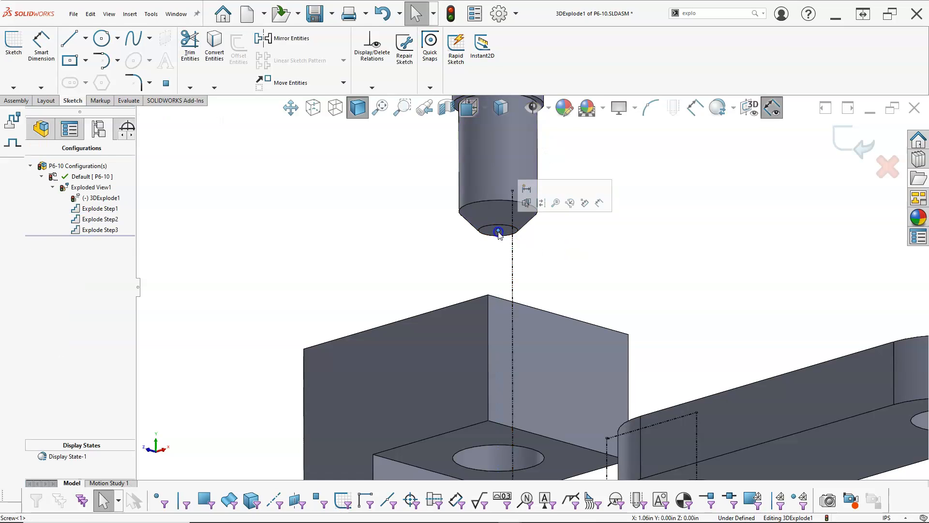
pyautogui.keyDown('ctrl'); pyautogui.click(514, 192); pyautogui.keyUp('ctrl')
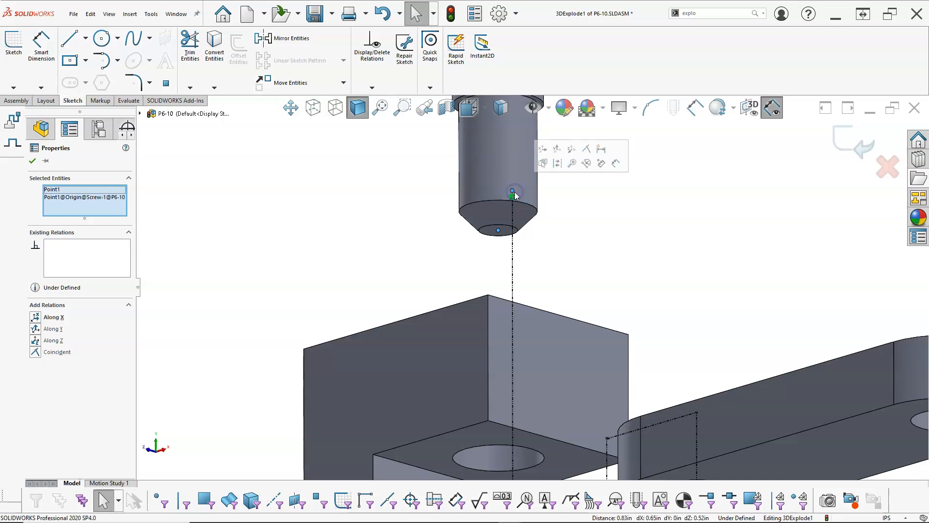
pyautogui.click(35, 352)
pyautogui.click(239, 266)
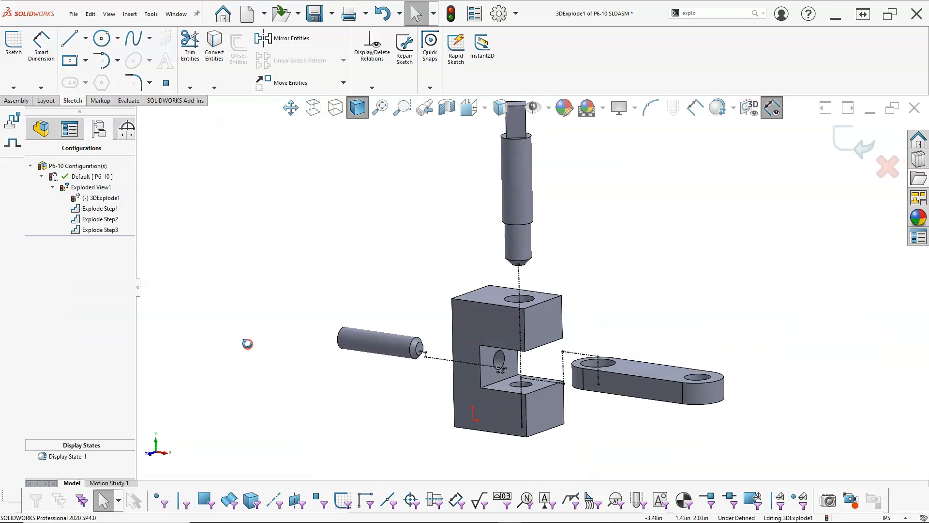
# Delete the side screw's long explode line segment and jog segments, keeping the short segment at the screw's end face.
pyautogui.scroll(-5, 429, 367)
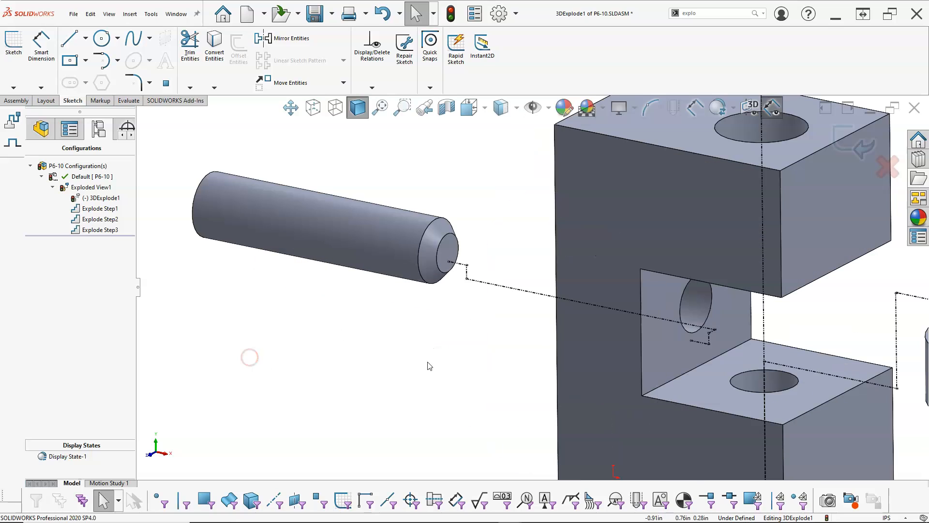
pyautogui.click(511, 289)
pyautogui.press('Delete')
pyautogui.moveTo(727, 327); pyautogui.dragTo(675, 353)
pyautogui.press('Delete')
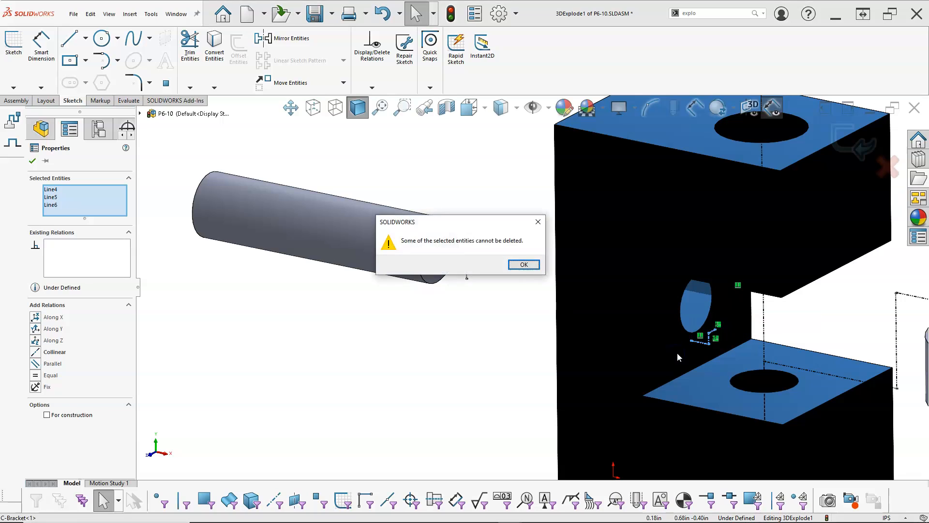
pyautogui.click(523, 264)
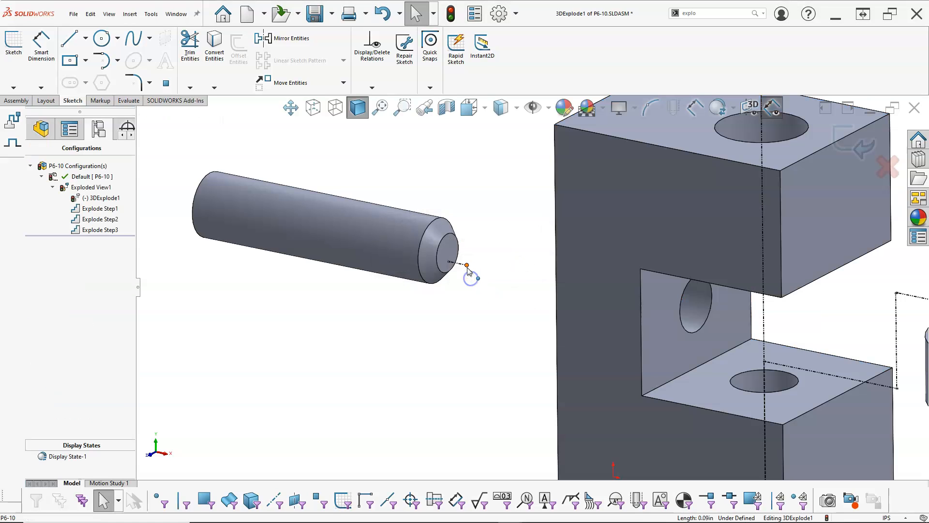
# Extend the side screw's short explode line to the center of the bracket's side hole and attach its start to the screw end's center.
pyautogui.moveTo(466, 266)
pyautogui.mouseDown()
pyautogui.moveTo(680, 315)
pyautogui.moveTo(696, 305)
pyautogui.mouseUp()
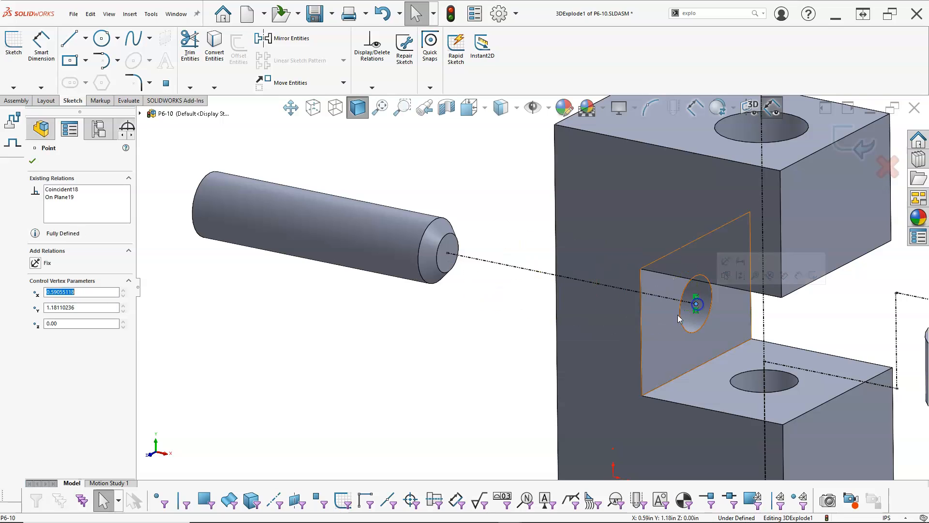
pyautogui.moveTo(447, 253)
pyautogui.mouseDown()
pyautogui.moveTo(455, 259)
pyautogui.moveTo(448, 255)
pyautogui.mouseUp()
pyautogui.click(490, 306)
# Raise the lower segment of the arm's explode line with its endpoint on the vertical explode line, and delete the vertical jog beside the arm.
pyautogui.scroll(5, 490, 306)
pyautogui.scroll(-3, 556, 298)
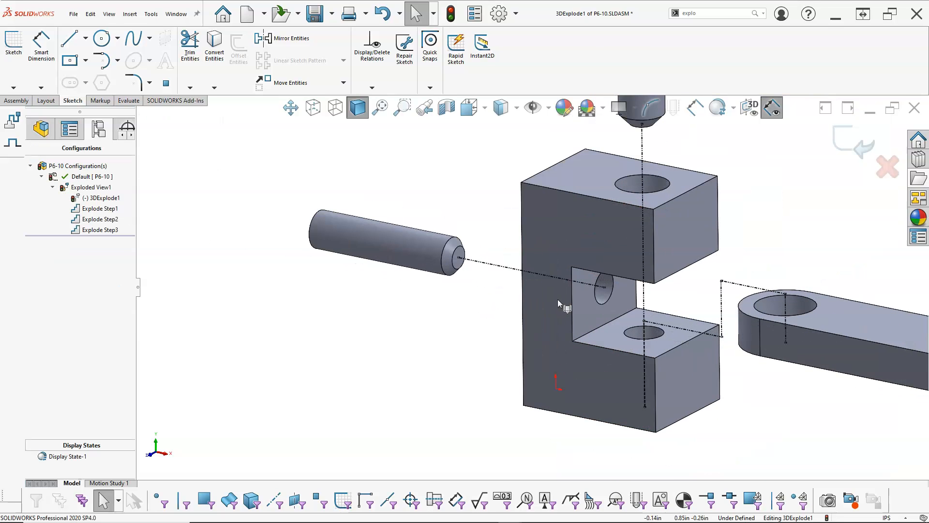
pyautogui.scroll(-2, 742, 376)
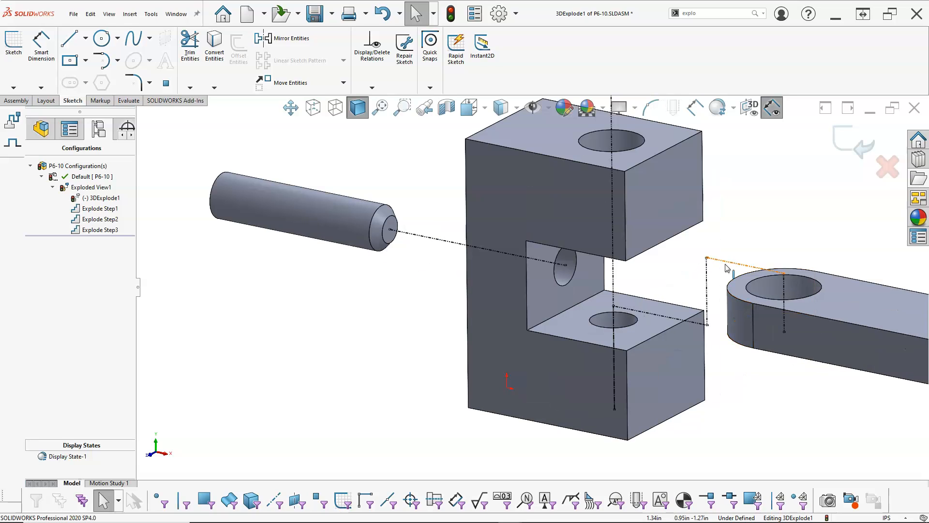
pyautogui.click(690, 323)
pyautogui.click(615, 285)
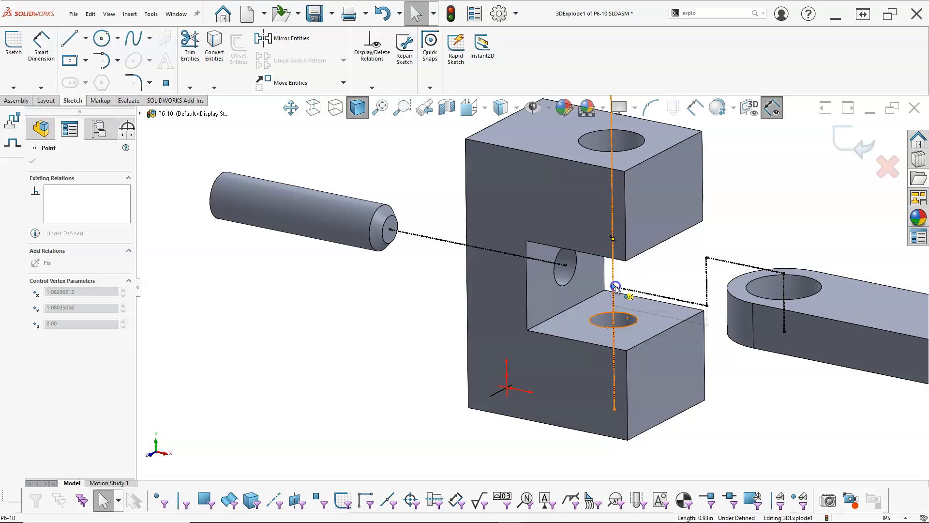
pyautogui.click(707, 286)
pyautogui.press('Escape')
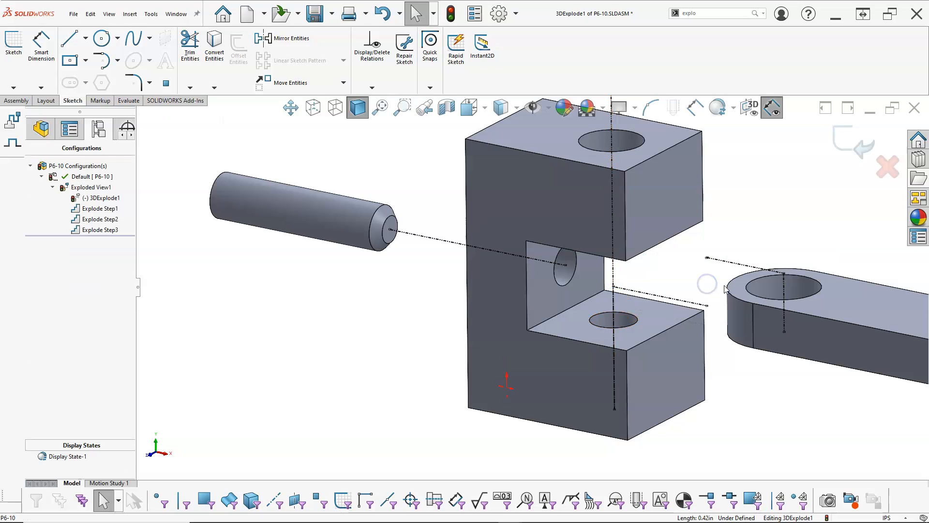
# Delete the arm's upper explode line segments and extend the remaining horizontal line's free endpoint onto the arm.
pyautogui.click(708, 258)
pyautogui.press('Escape')
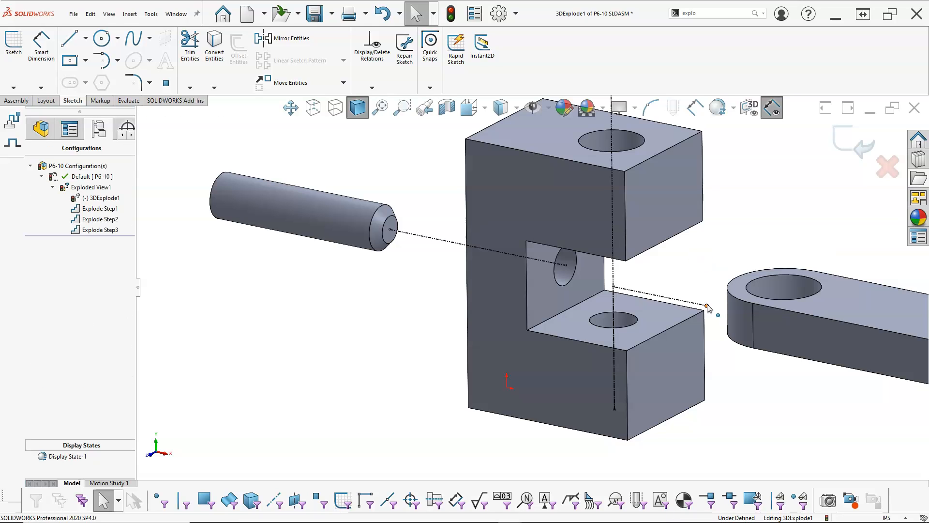
pyautogui.moveTo(708, 308)
pyautogui.mouseDown()
pyautogui.moveTo(773, 286)
pyautogui.moveTo(782, 290)
pyautogui.moveTo(774, 322)
pyautogui.moveTo(784, 289)
pyautogui.mouseUp()
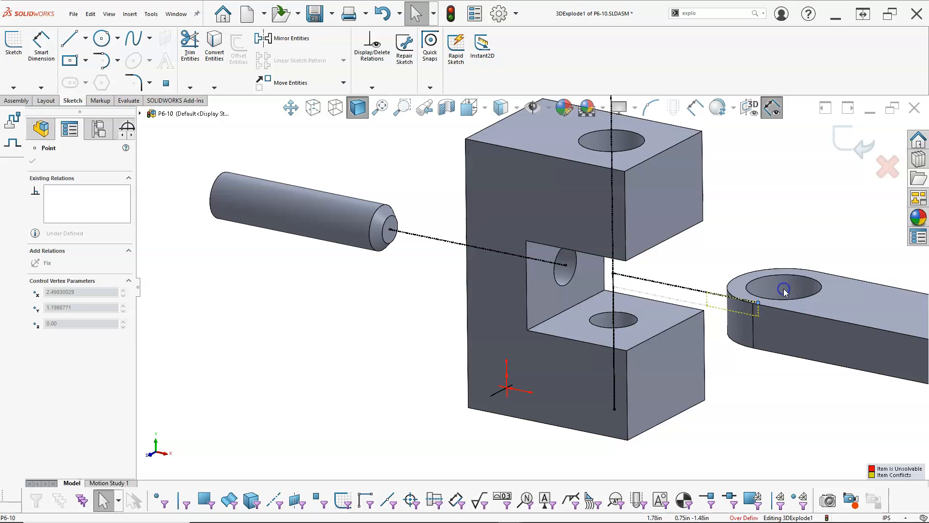
pyautogui.click(534, 267)
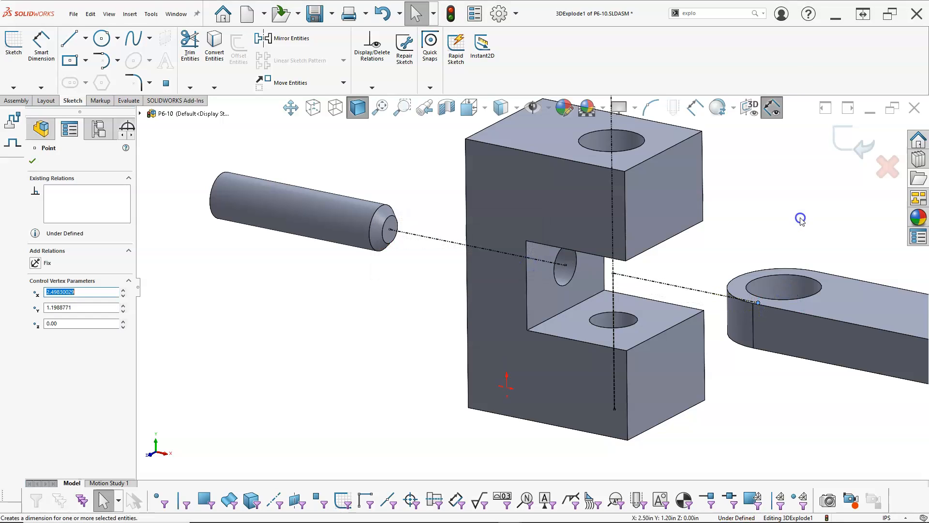
pyautogui.click(773, 190)
# Show the temporary axes of the parts.
pyautogui.press('f')
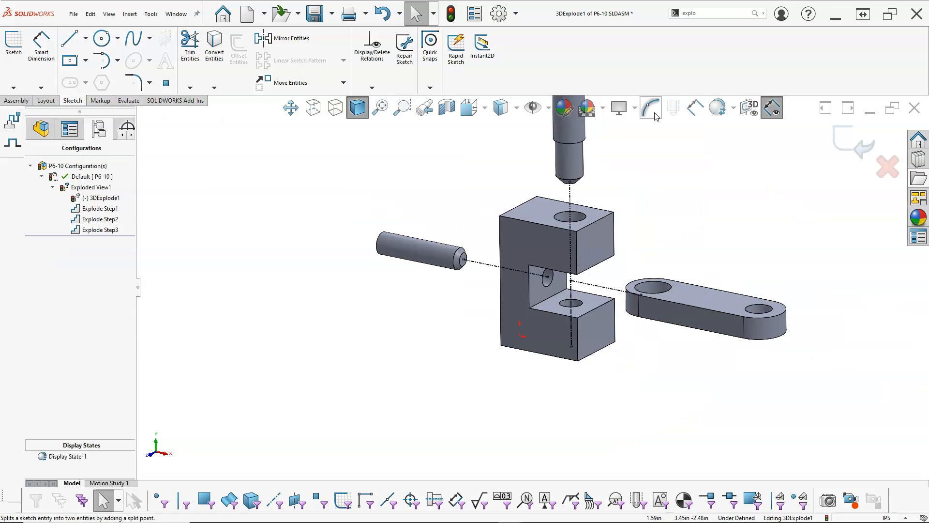
pyautogui.click(548, 109)
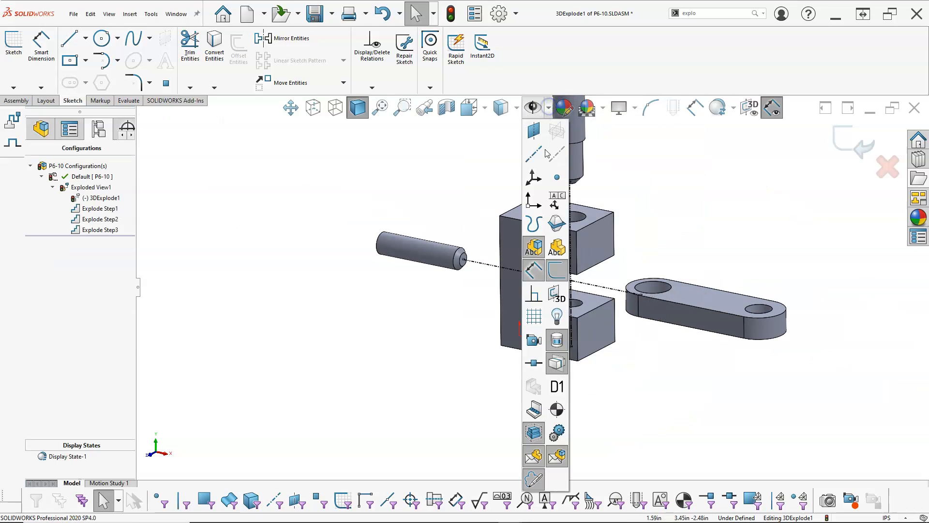
pyautogui.click(553, 154)
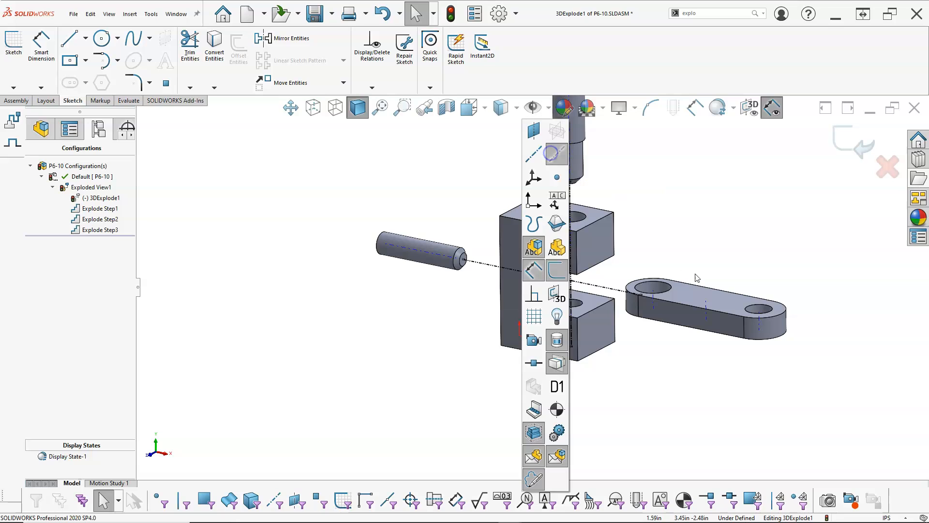
pyautogui.scroll(-6, 676, 299)
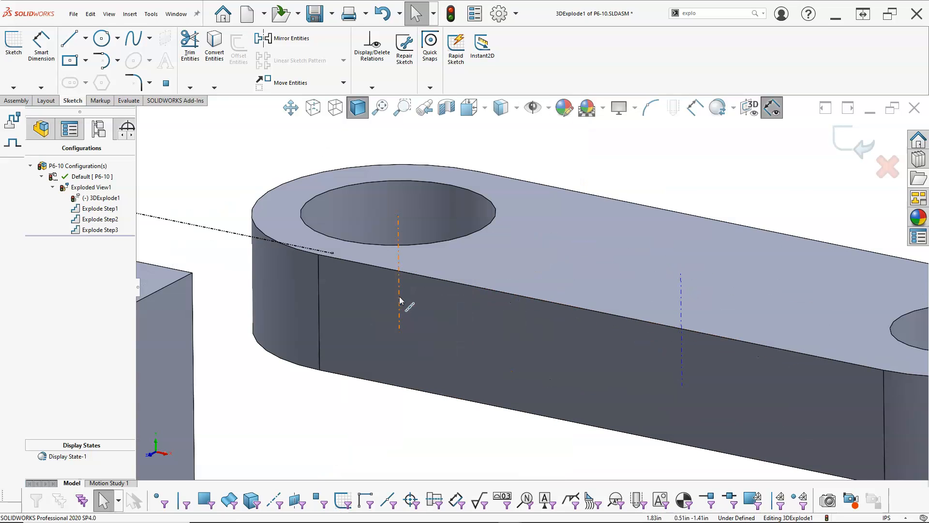
# Try to make the arm explode line's endpoint coincident with the temporary axis of the arm's large hole.
pyautogui.click(398, 300)
pyautogui.click(333, 253)
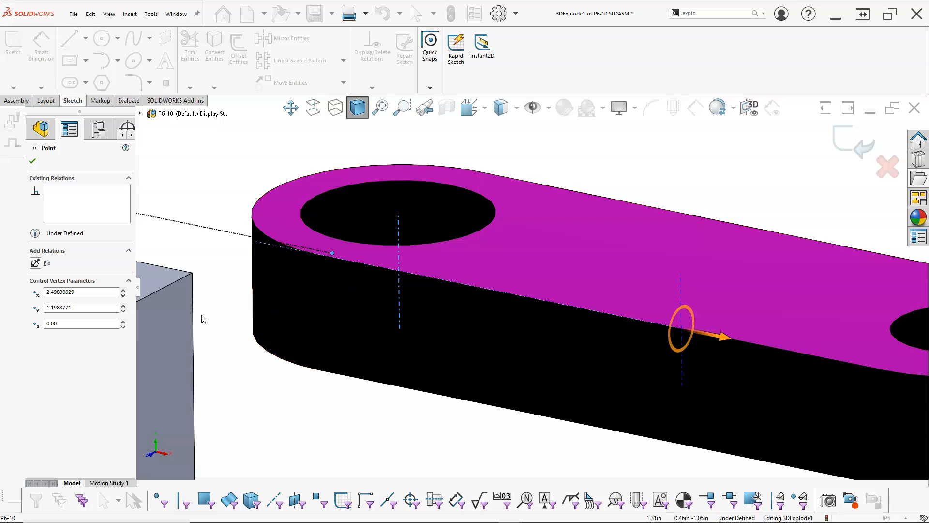
pyautogui.click(370, 425)
pyautogui.click(333, 253)
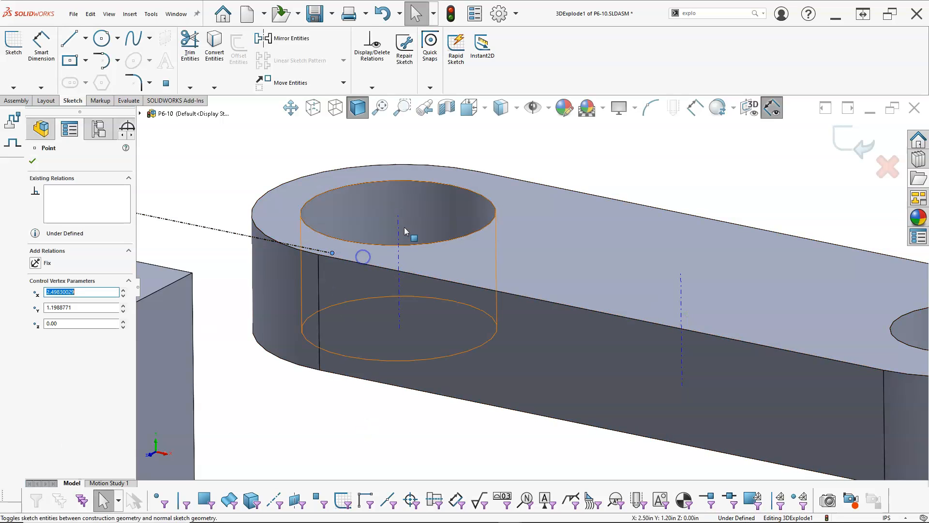
pyautogui.keyDown('ctrl'); pyautogui.click(399, 216); pyautogui.keyUp('ctrl')
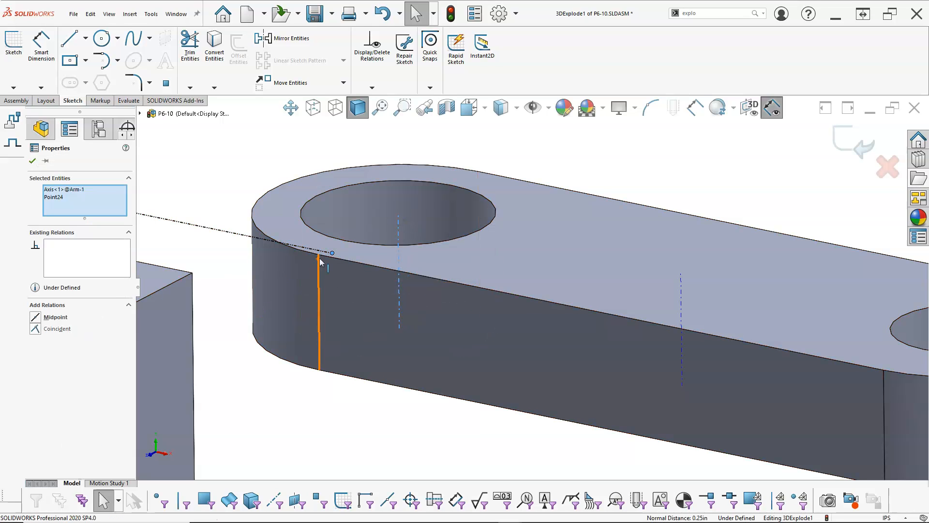
pyautogui.click(57, 328)
pyautogui.click(344, 397)
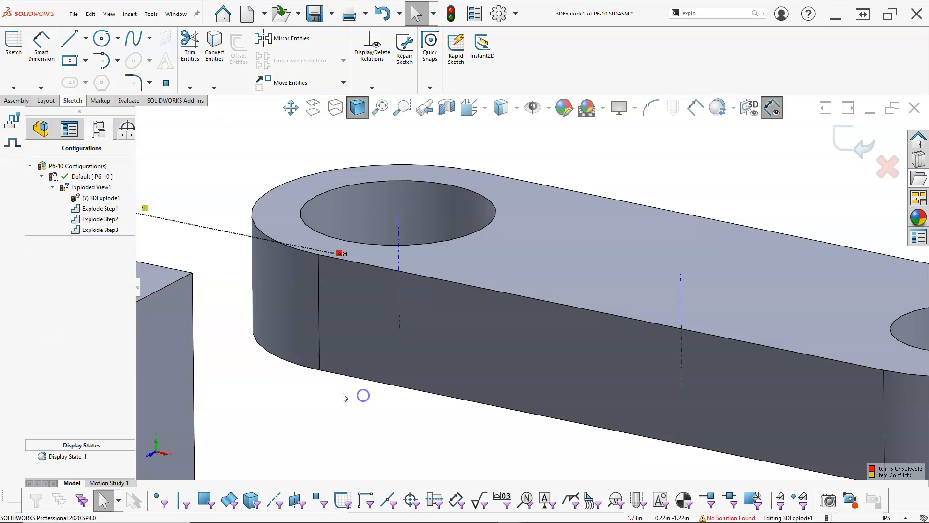
pyautogui.hotkey('ctrl', 'z')
pyautogui.click(330, 401)
# Pull the arm explode line's free endpoint back to the rounded end of the arm.
pyautogui.scroll(1, 331, 399)
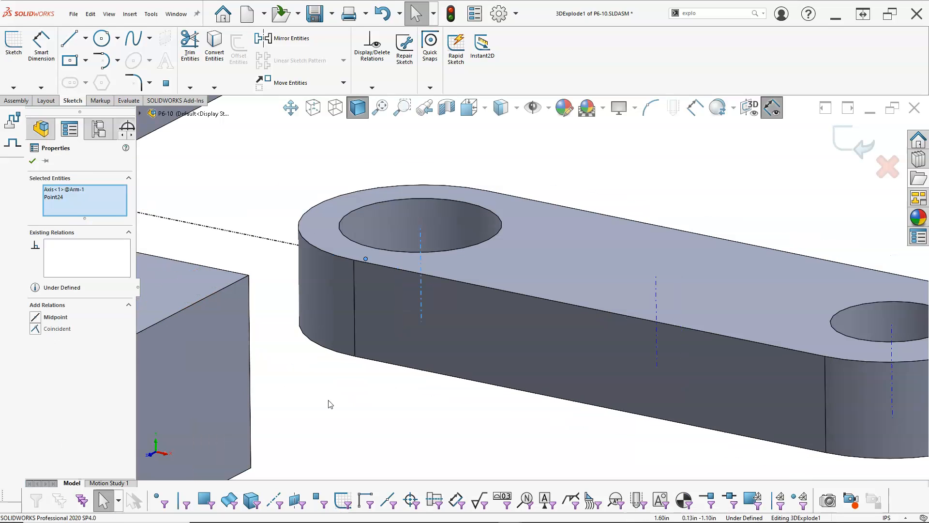
pyautogui.scroll(5, 375, 262)
pyautogui.moveTo(412, 284); pyautogui.dragTo(474, 319, button='middle')
pyautogui.scroll(-5, 519, 296)
pyautogui.moveTo(600, 248)
pyautogui.mouseDown()
pyautogui.moveTo(543, 251)
pyautogui.moveTo(554, 262)
pyautogui.mouseUp()
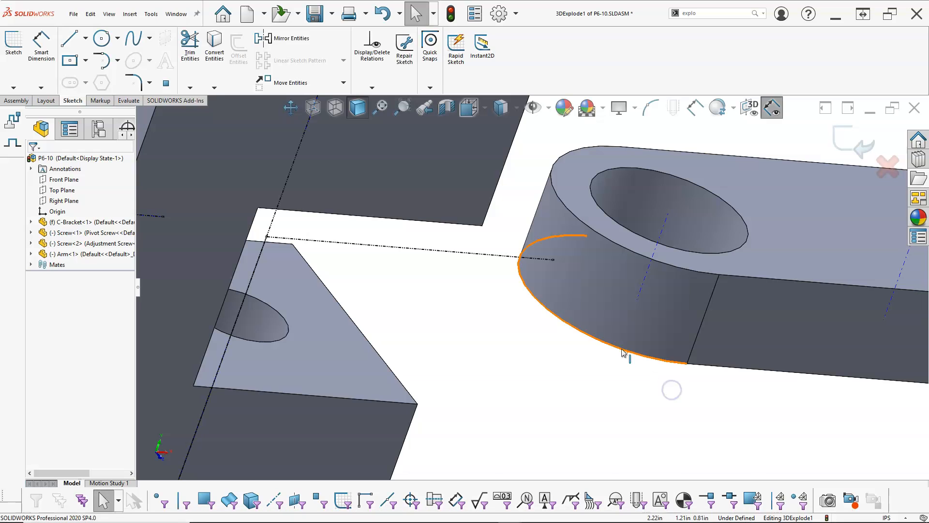
pyautogui.click(555, 262)
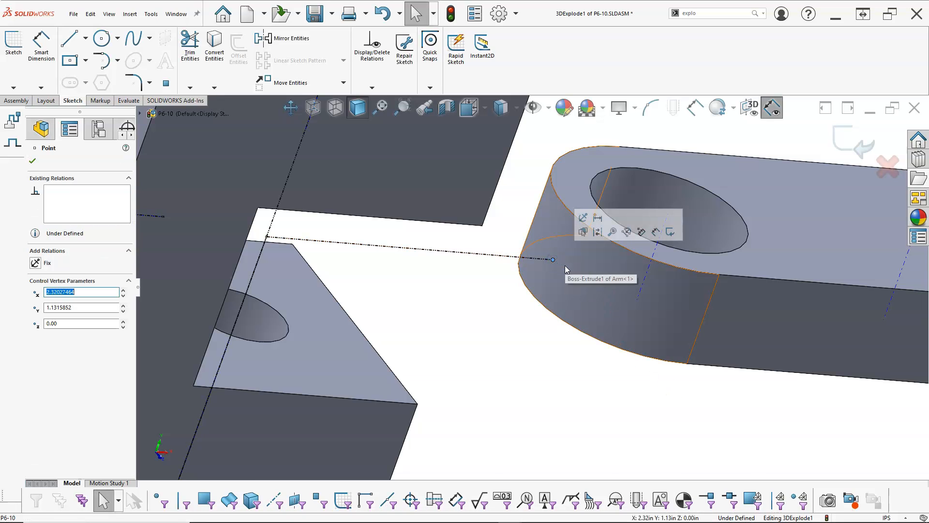
pyautogui.keyDown('ctrl'); pyautogui.click(565, 265); pyautogui.keyUp('ctrl')
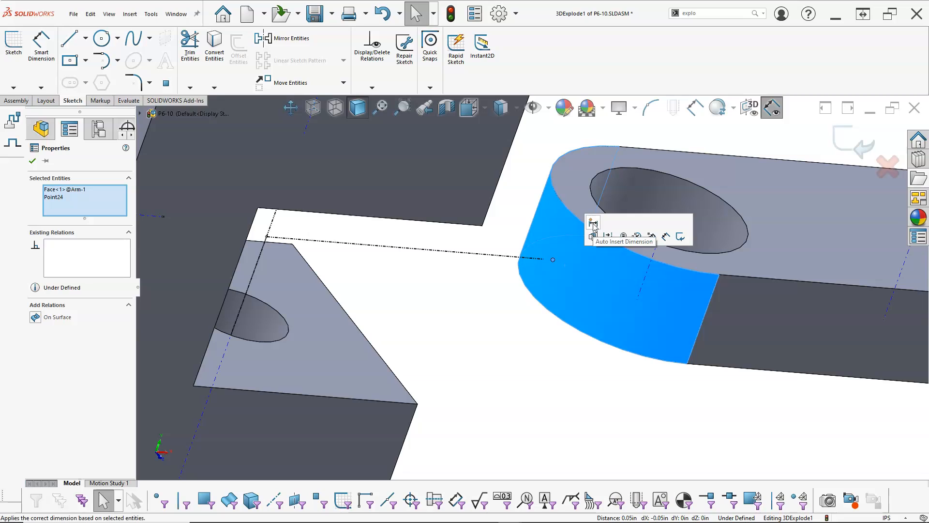
pyautogui.click(538, 375)
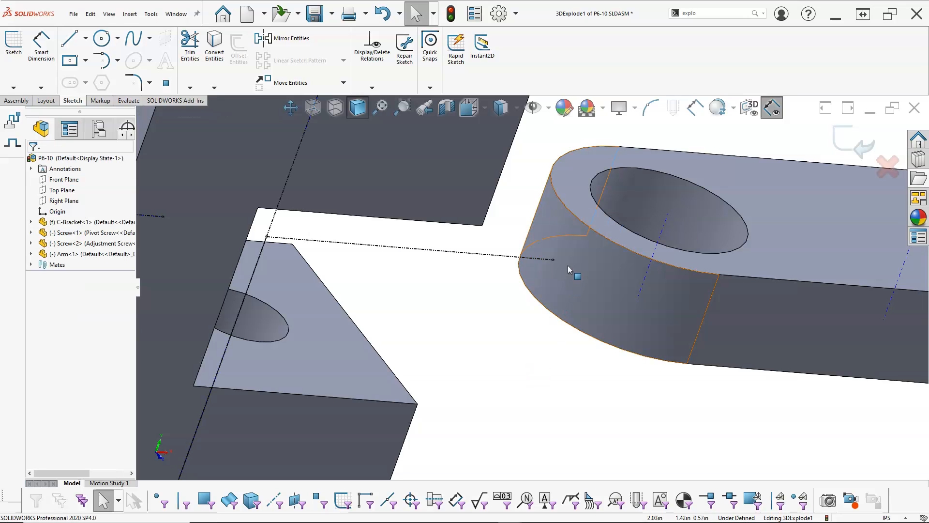
# Attach the arm explode line's free endpoint to the lower curved edge of the arm's rounded end.
pyautogui.moveTo(552, 260)
pyautogui.mouseDown()
pyautogui.moveTo(517, 256)
pyautogui.moveTo(523, 266)
pyautogui.moveTo(531, 255)
pyautogui.moveTo(523, 272)
pyautogui.moveTo(533, 295)
pyautogui.mouseUp()
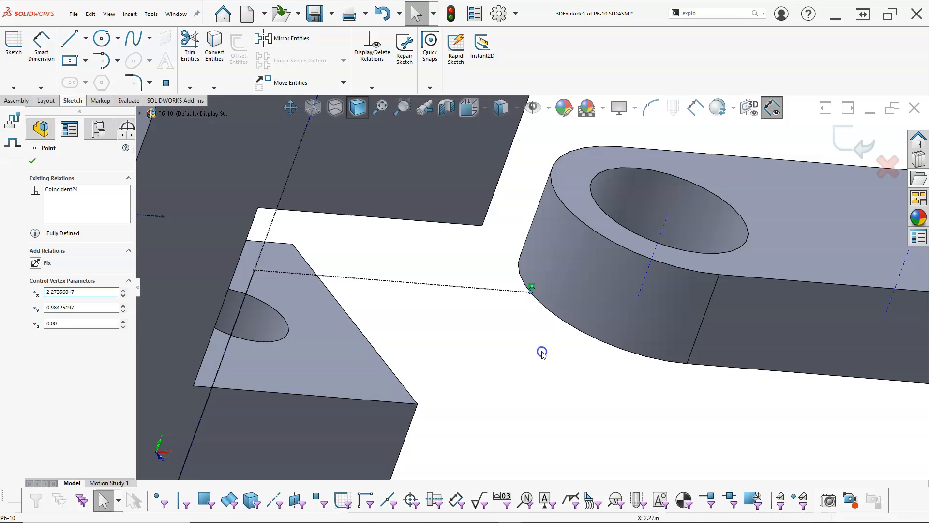
pyautogui.click(558, 364)
pyautogui.hotkey('ctrl', '7')
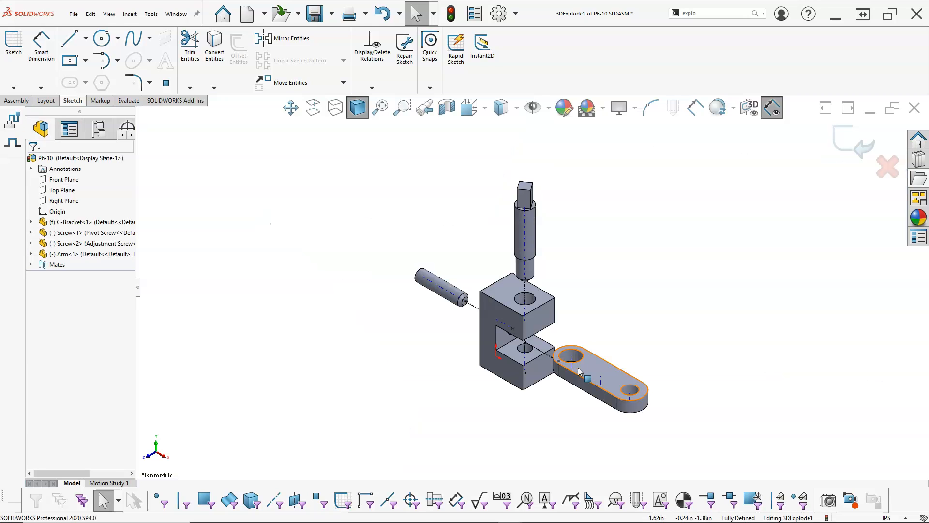
pyautogui.moveTo(605, 288)
pyautogui.mouseDown(button='middle')
pyautogui.moveTo(612, 257)
pyautogui.moveTo(604, 251)
pyautogui.moveTo(607, 272)
pyautogui.mouseUp(button='middle')
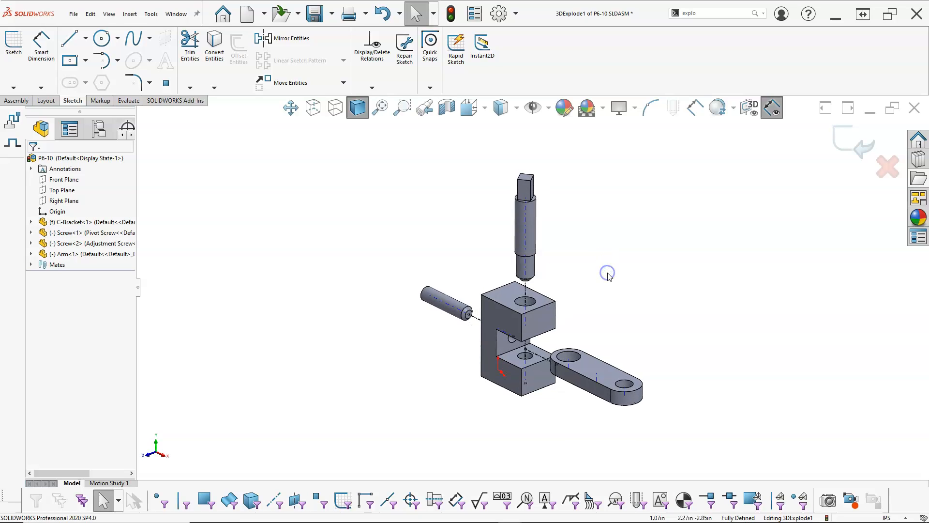
# Hide the temporary axes in the isometric view, and rebuild and save the assembly.
pyautogui.hotkey('ctrl', '7')
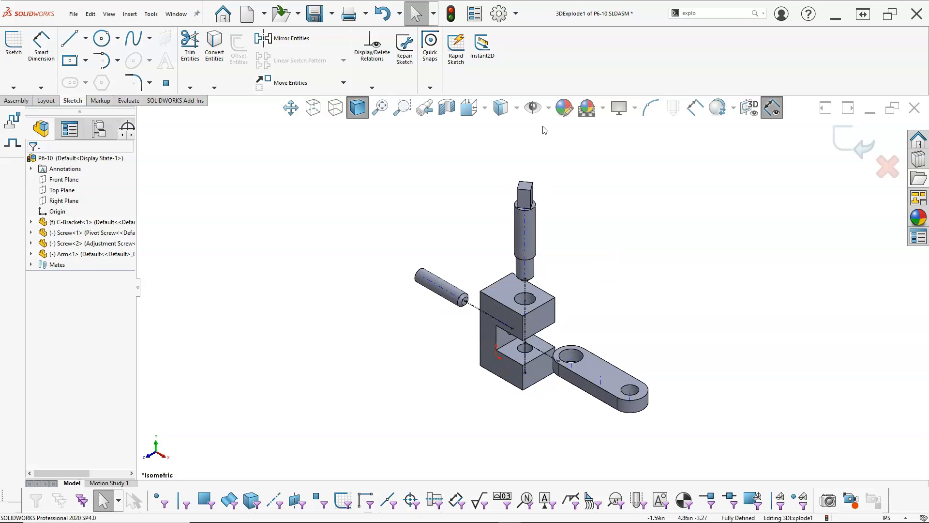
pyautogui.click(550, 115)
pyautogui.click(625, 198)
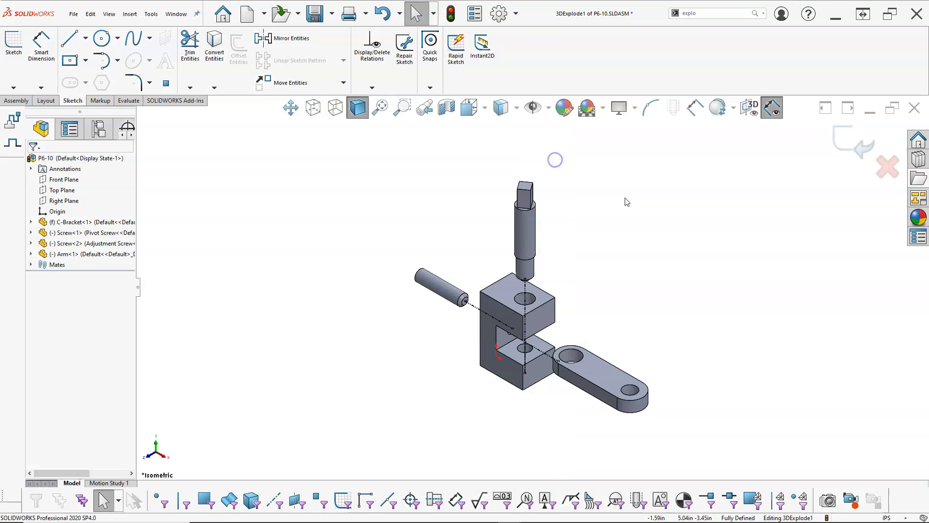
pyautogui.scroll(-2, 603, 303)
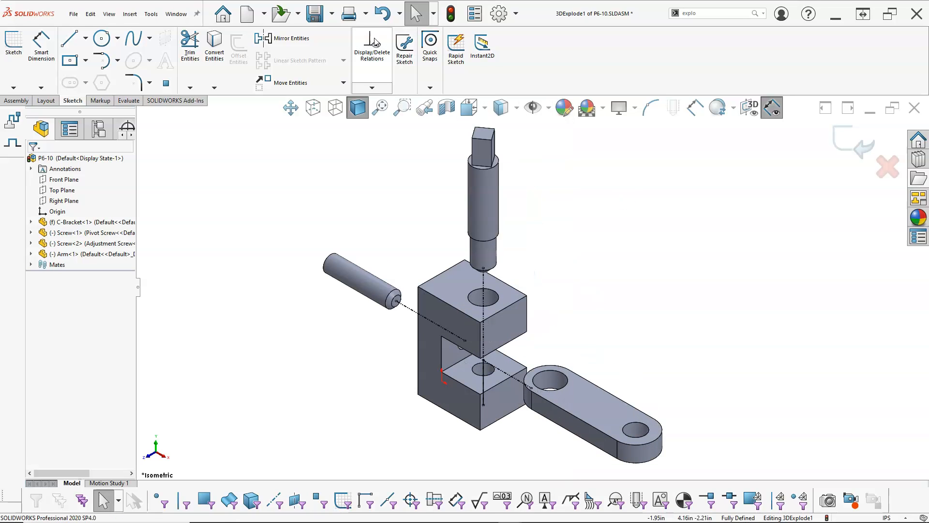
pyautogui.click(315, 15)
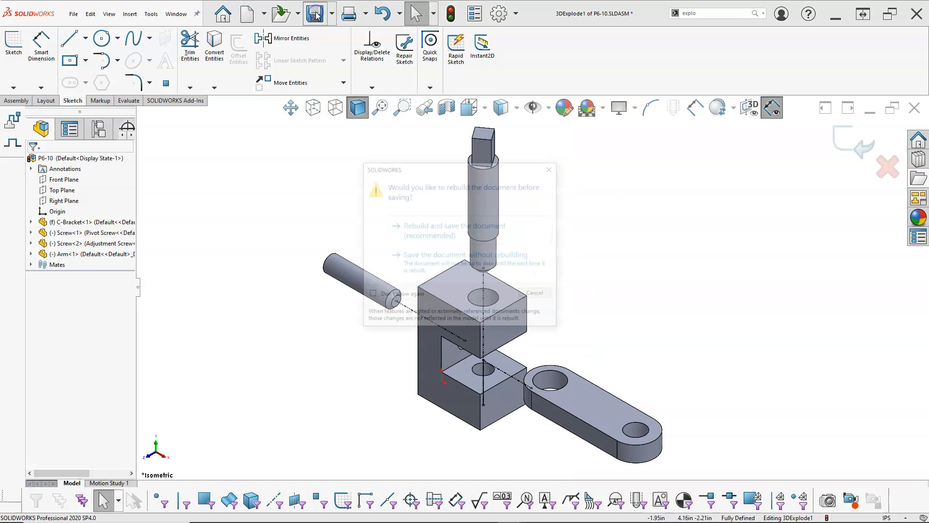
pyautogui.click(418, 240)
# Switch to the P6-10 Sheet1 drawing with the updated exploded view.
pyautogui.click(176, 14)
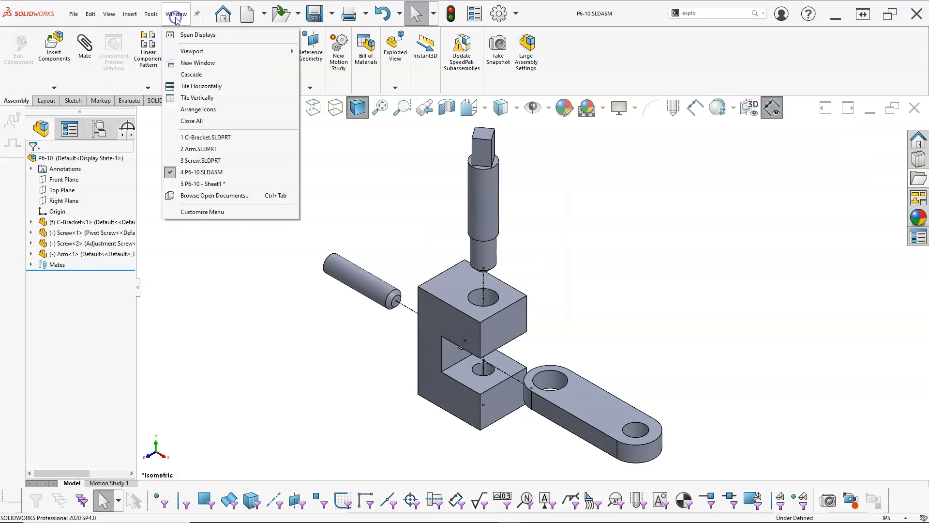
pyautogui.click(222, 185)
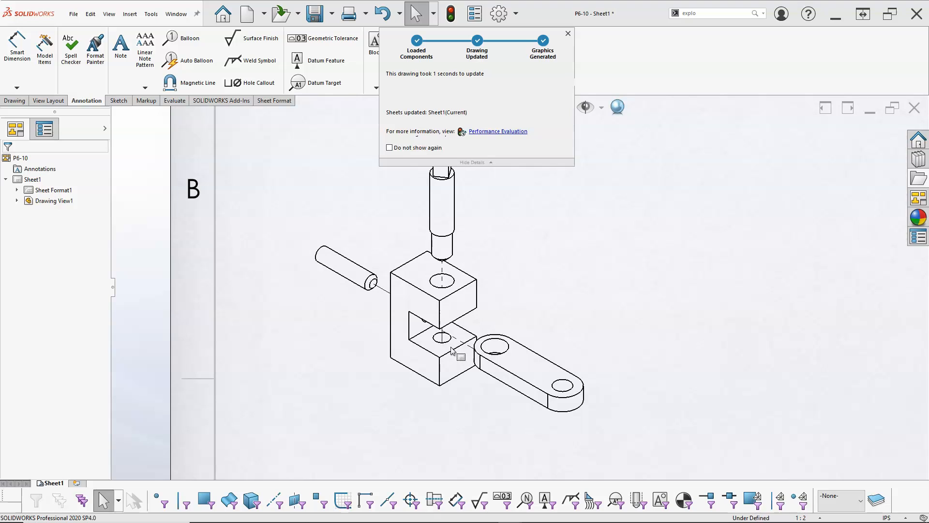
pyautogui.click(635, 293)
pyautogui.scroll(4, 633, 292)
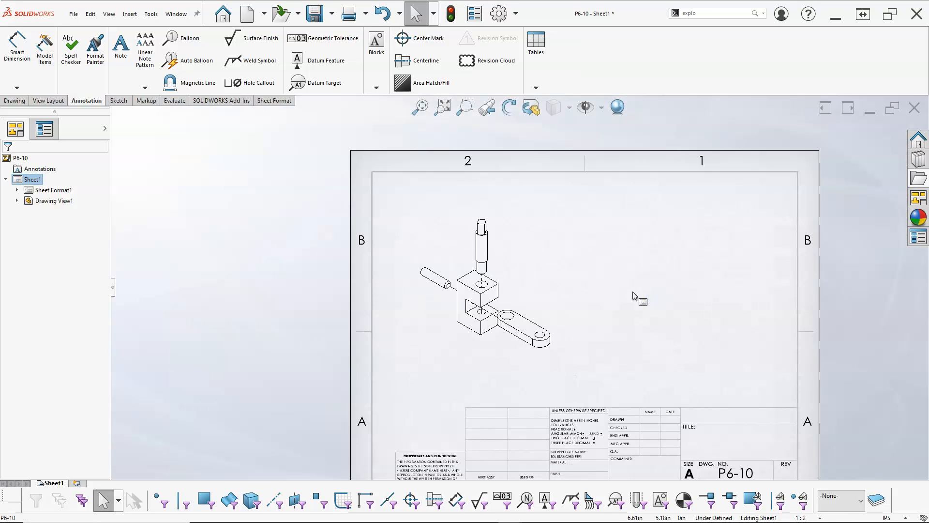
pyautogui.scroll(-2, 632, 295)
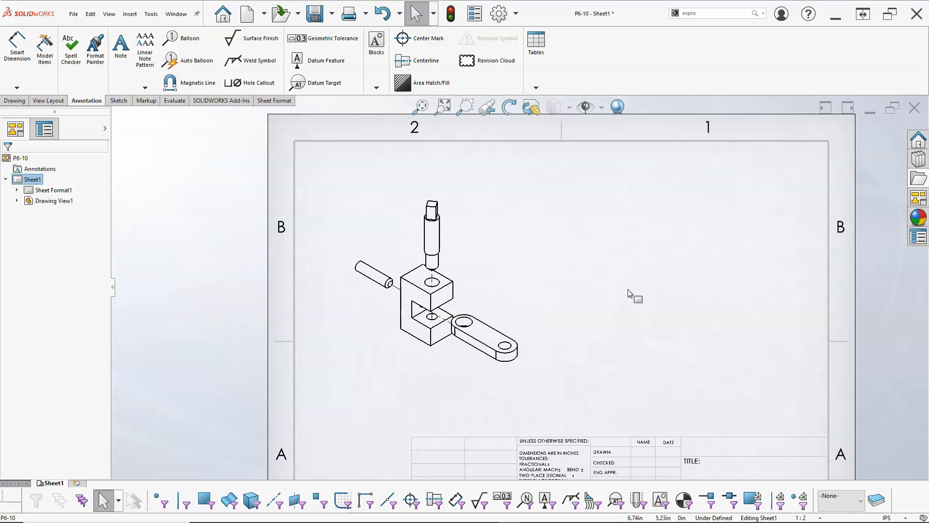
# Start a Bill of Materials for the exploded drawing view and set its BOM type to Top-level only.
pyautogui.click(501, 236)
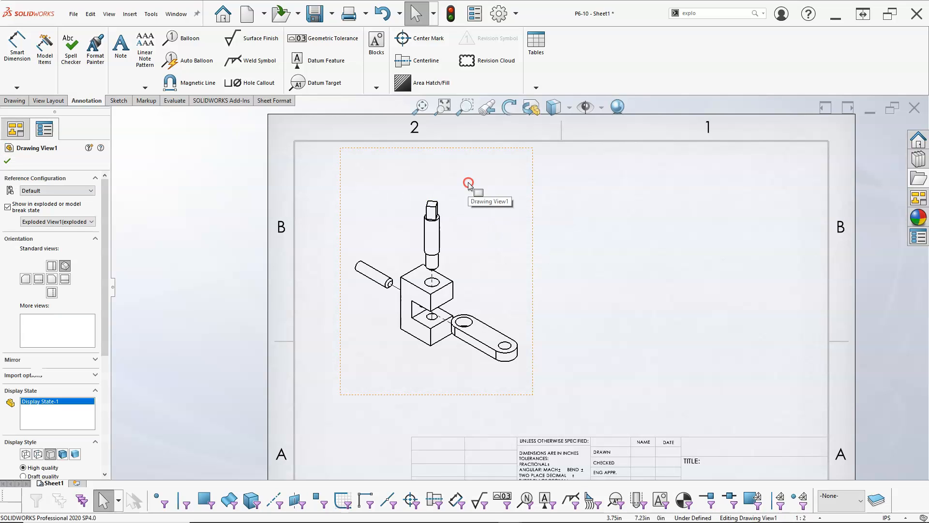
pyautogui.rightClick(469, 183)
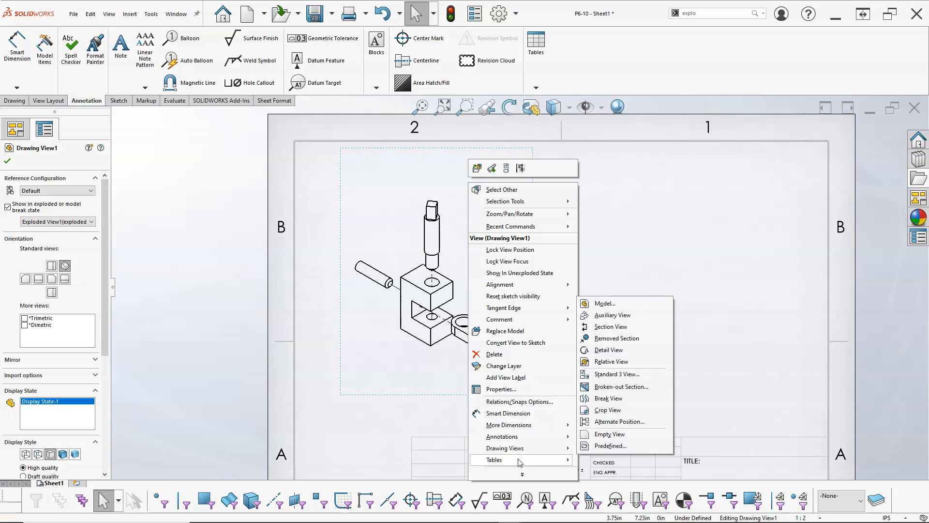
pyautogui.moveTo(518, 460)
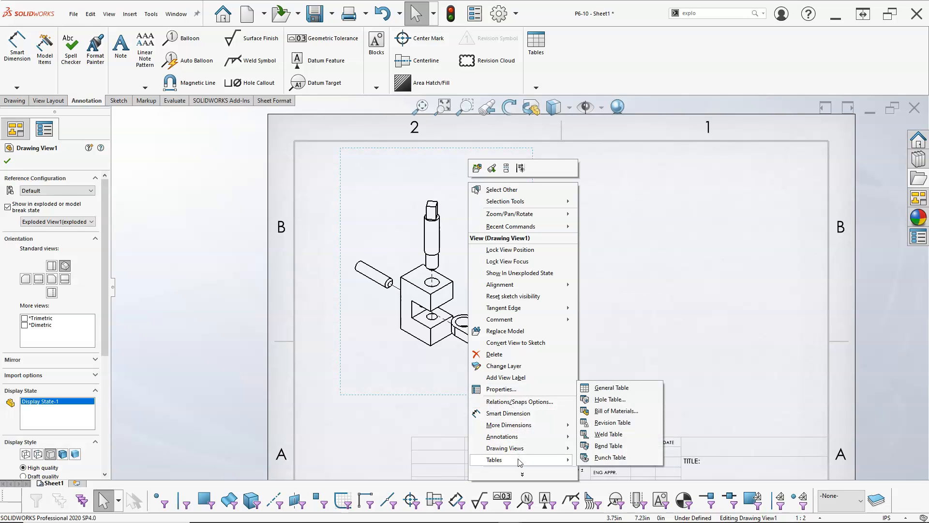
pyautogui.click(602, 409)
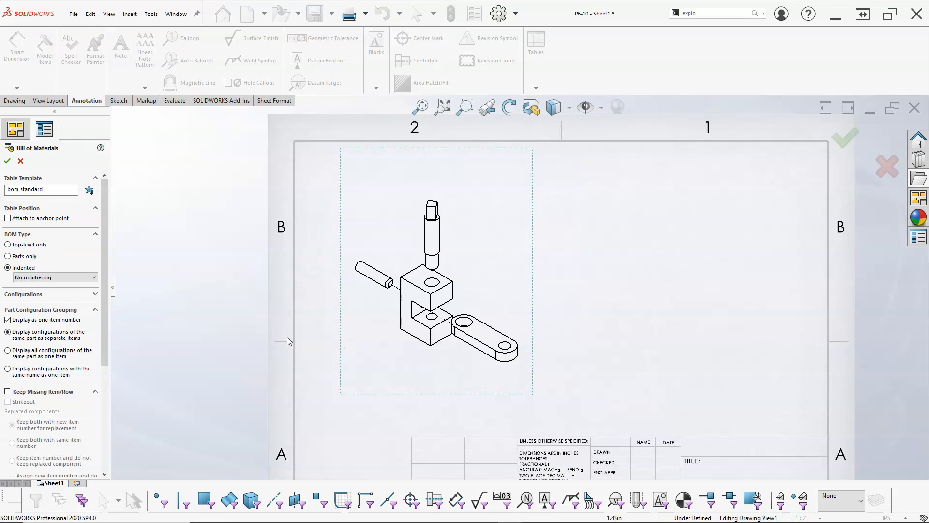
pyautogui.click(22, 246)
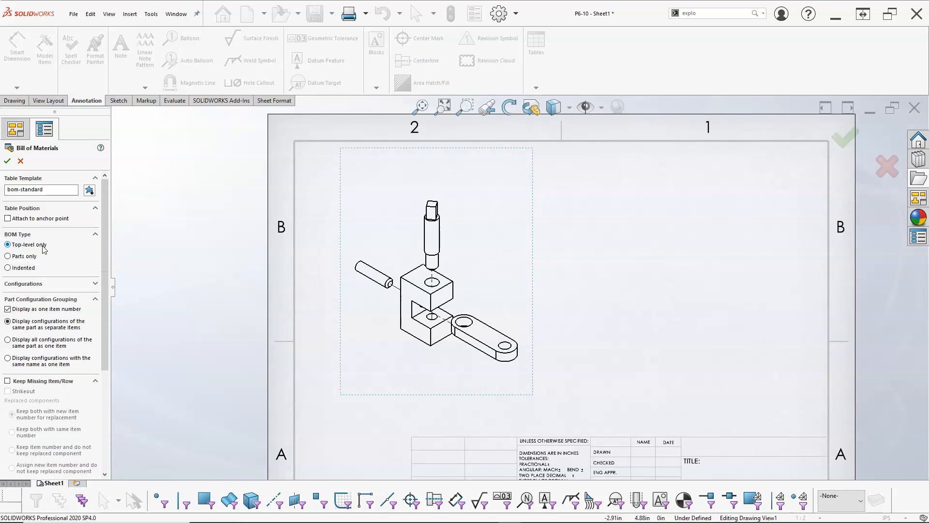
# Load the BOM Simple.sldbomtbt table template from the SW2020 System Files Templates folder in Dropbox.
pyautogui.click(89, 191)
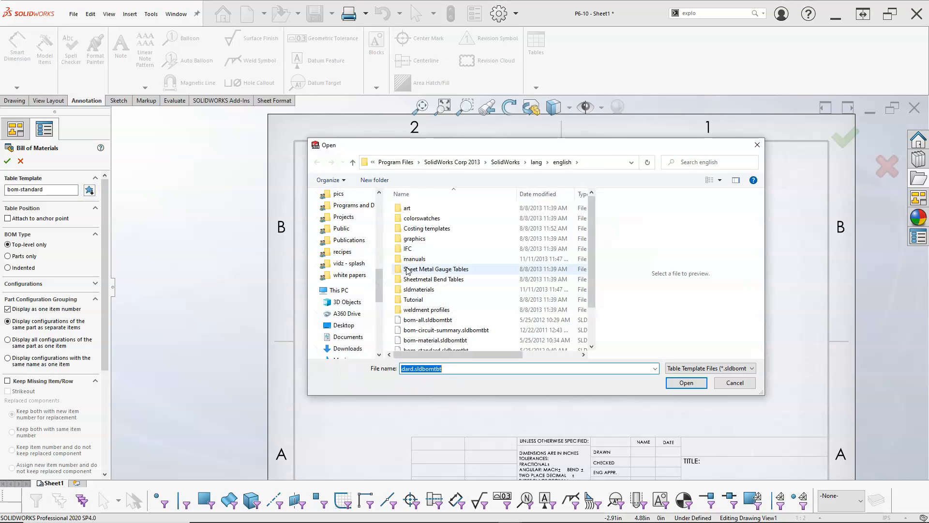
pyautogui.moveTo(381, 279); pyautogui.dragTo(381, 249)
pyautogui.moveTo(592, 263); pyautogui.dragTo(590, 210)
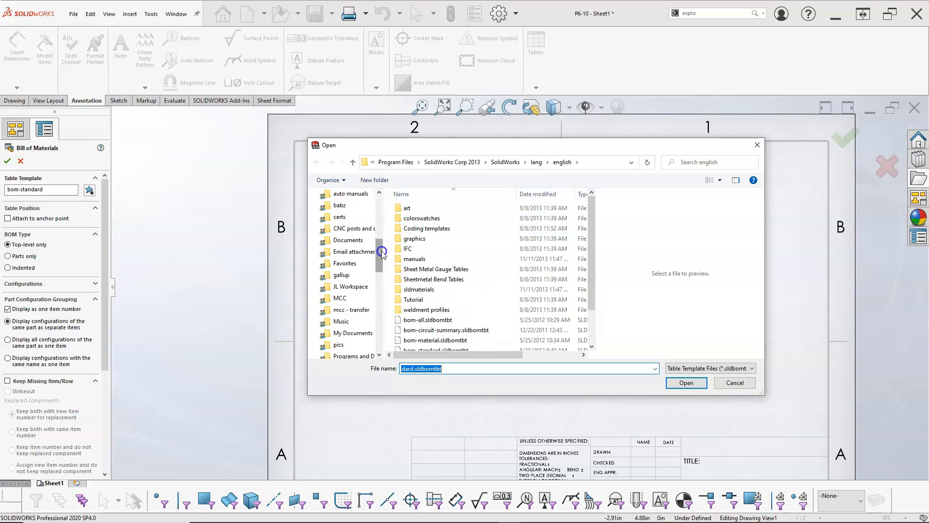
pyautogui.moveTo(382, 253); pyautogui.dragTo(382, 223)
pyautogui.click(352, 270)
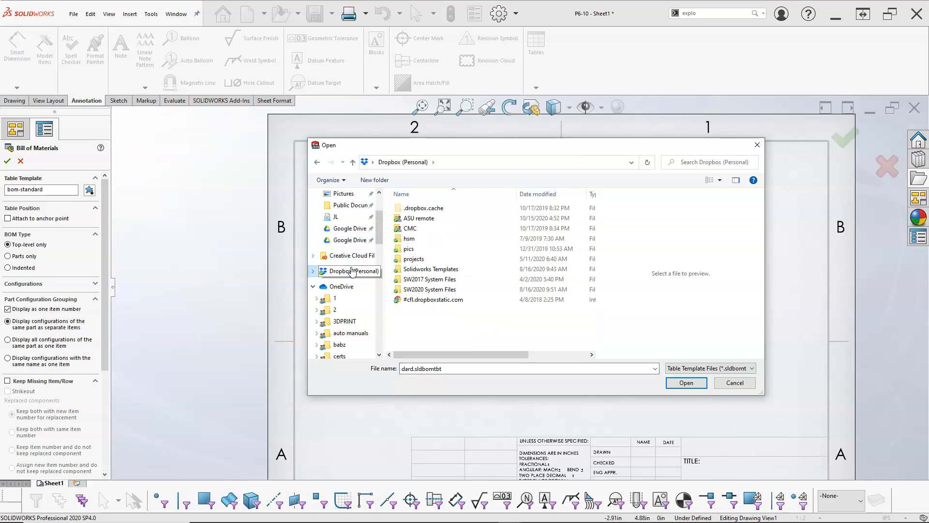
pyautogui.doubleClick(432, 288)
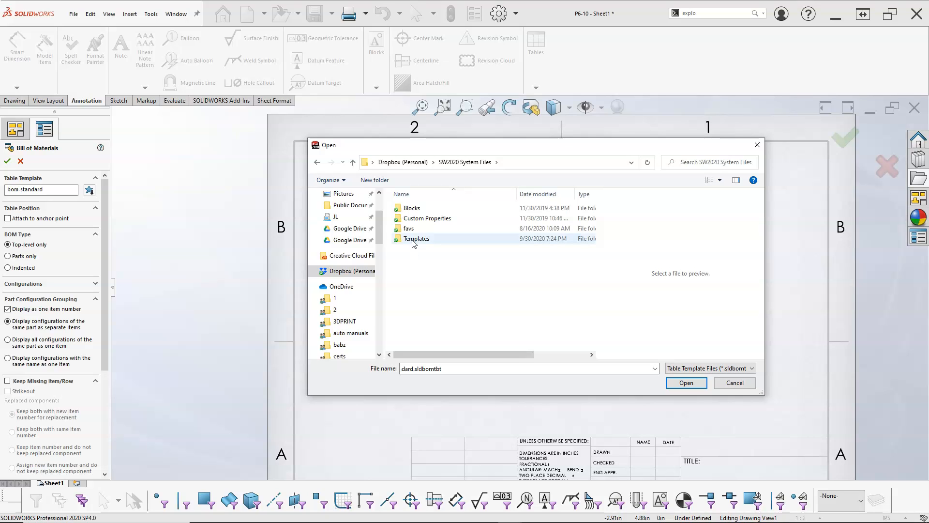
pyautogui.doubleClick(417, 218)
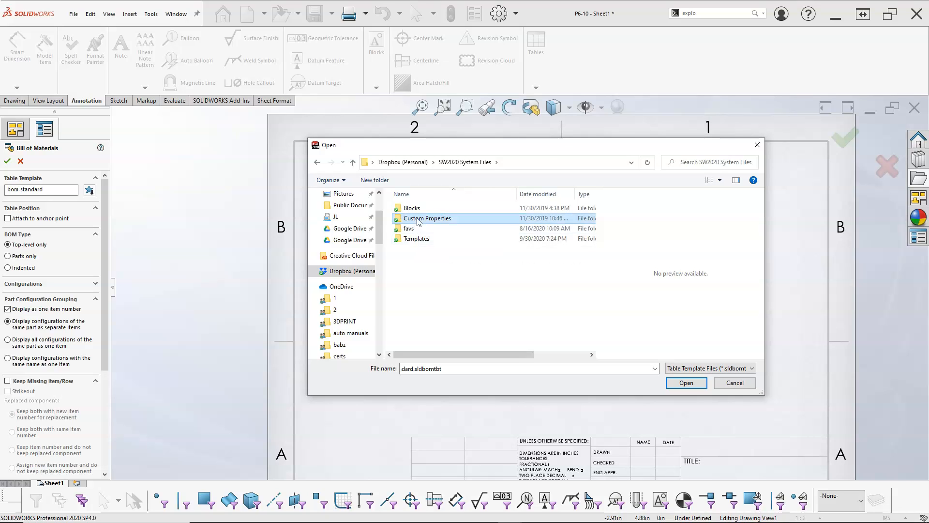
pyautogui.click(458, 164)
pyautogui.doubleClick(410, 242)
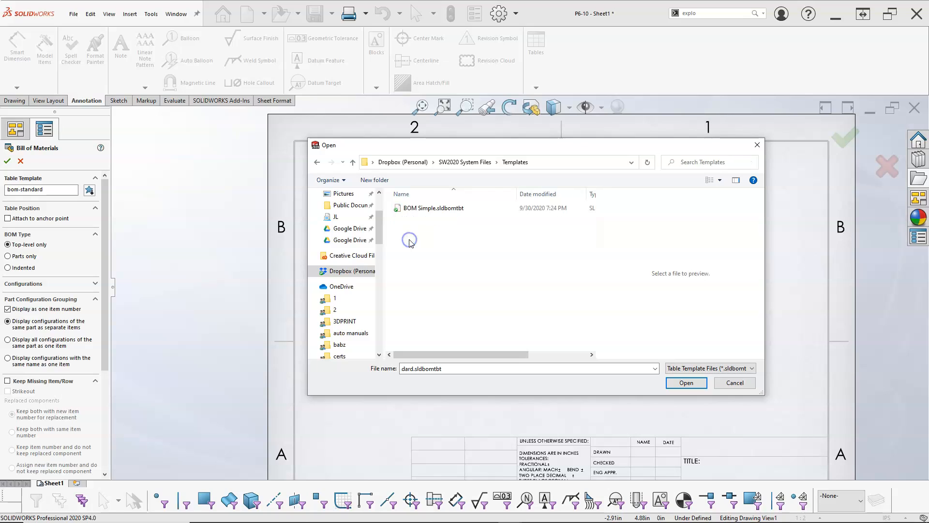
pyautogui.click(422, 209)
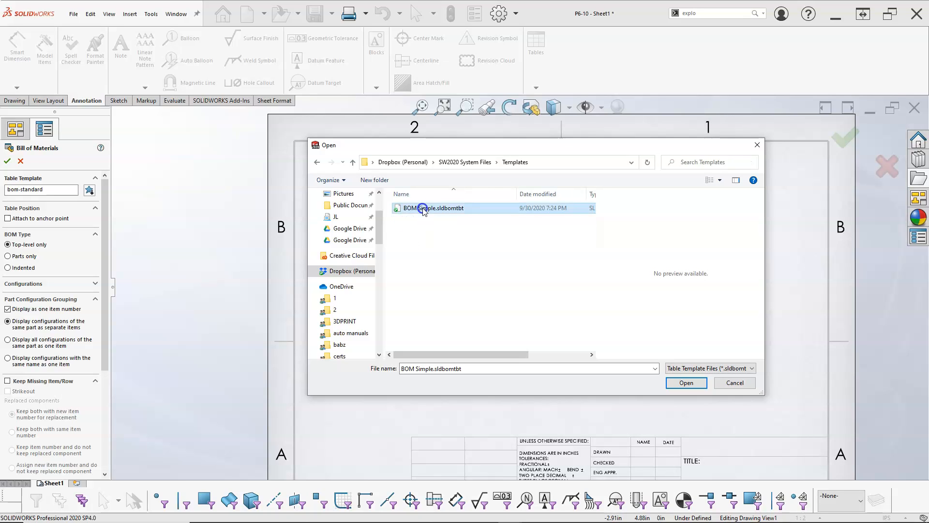
pyautogui.click(686, 383)
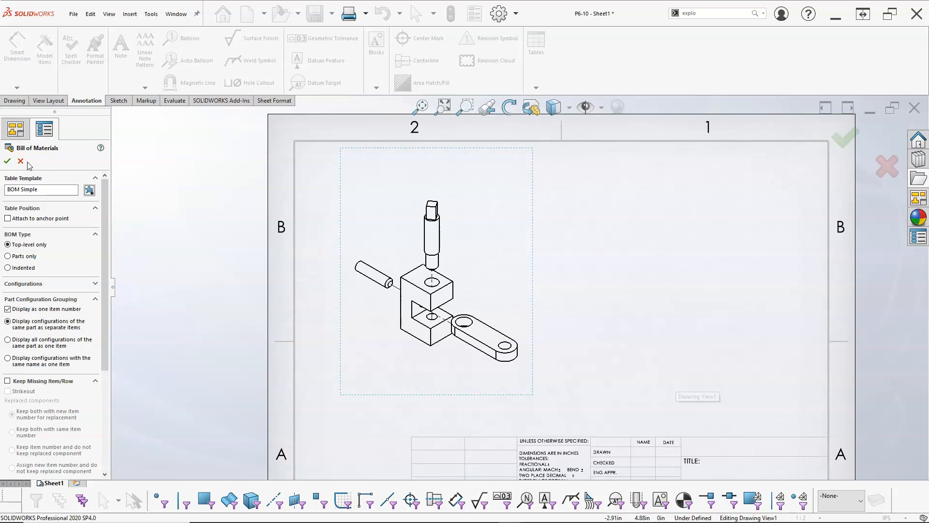
# Place the bill of materials in the upper-right corner of the sheet border and shift the exploded view slightly down and right.
pyautogui.click(5, 161)
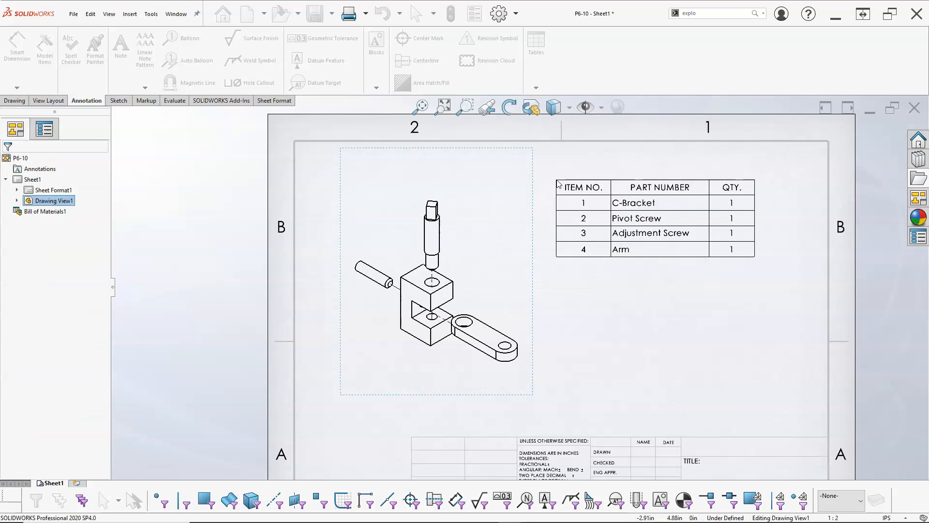
pyautogui.click(617, 155)
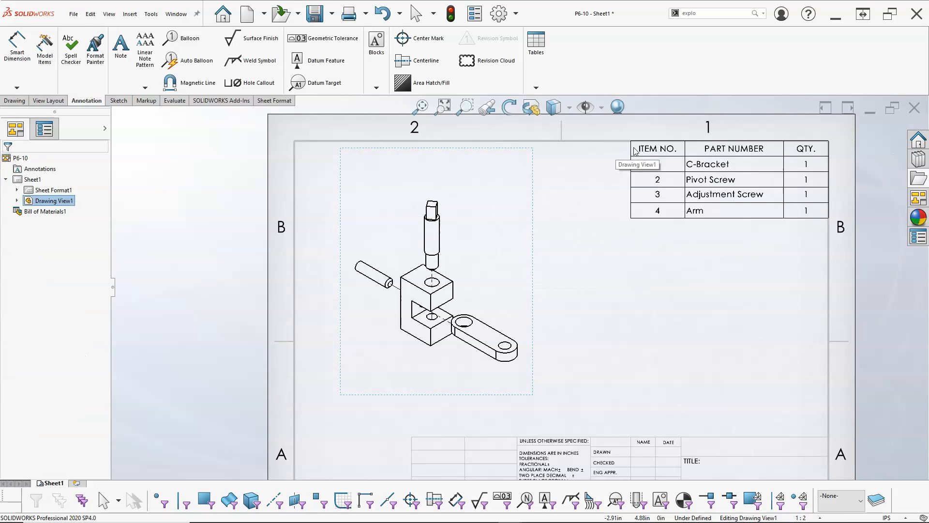
pyautogui.click(606, 243)
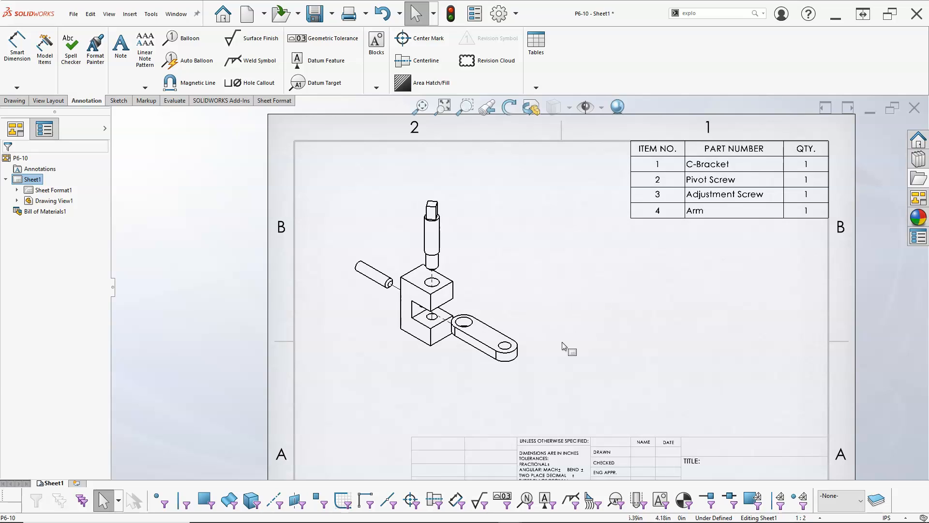
pyautogui.moveTo(528, 280); pyautogui.dragTo(544, 295)
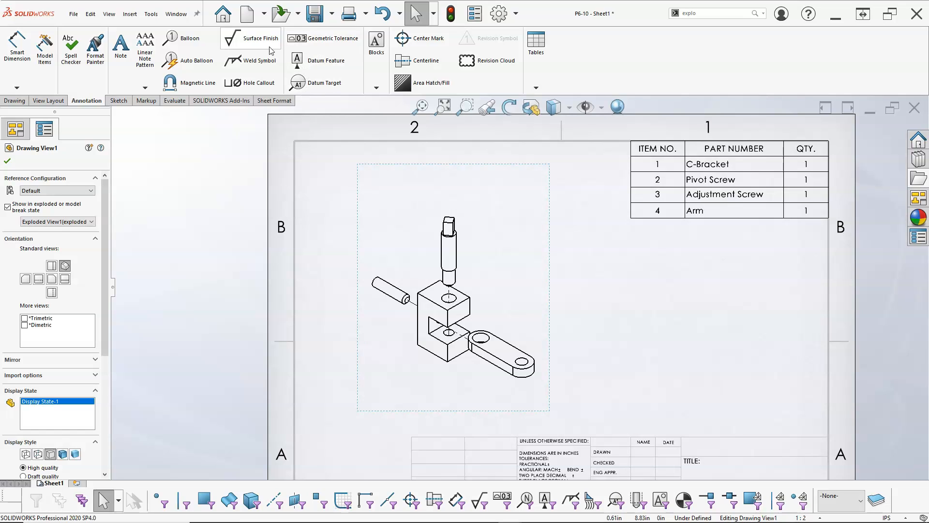
# Add circular item-number balloons to the vertical screw, the C-bracket, the arm and the angled screw in the exploded view.
pyautogui.click(170, 41)
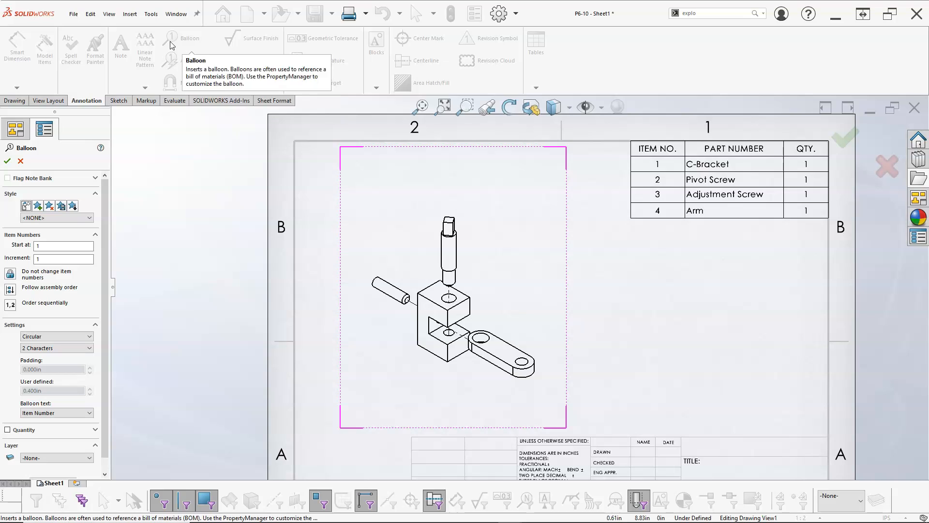
pyautogui.click(450, 248)
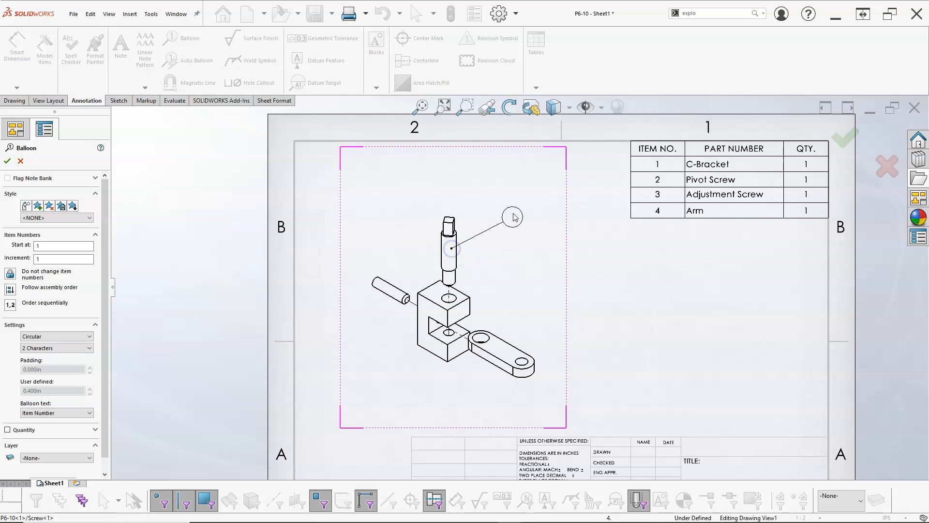
pyautogui.click(518, 207)
pyautogui.click(464, 305)
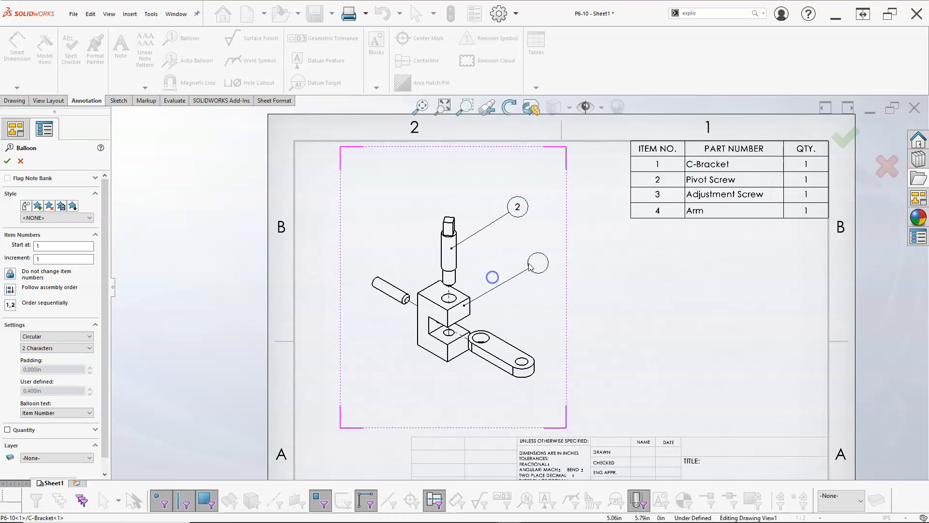
pyautogui.click(518, 260)
pyautogui.click(509, 350)
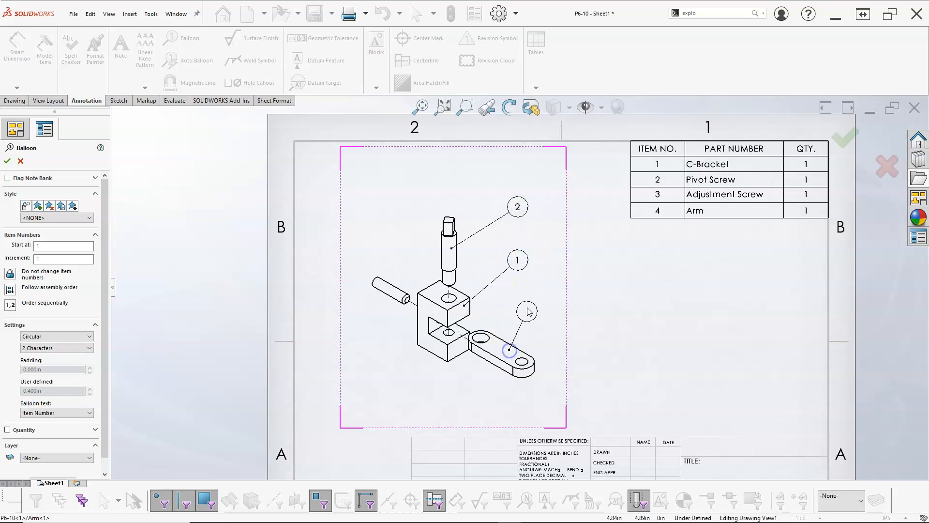
pyautogui.click(519, 304)
pyautogui.click(383, 285)
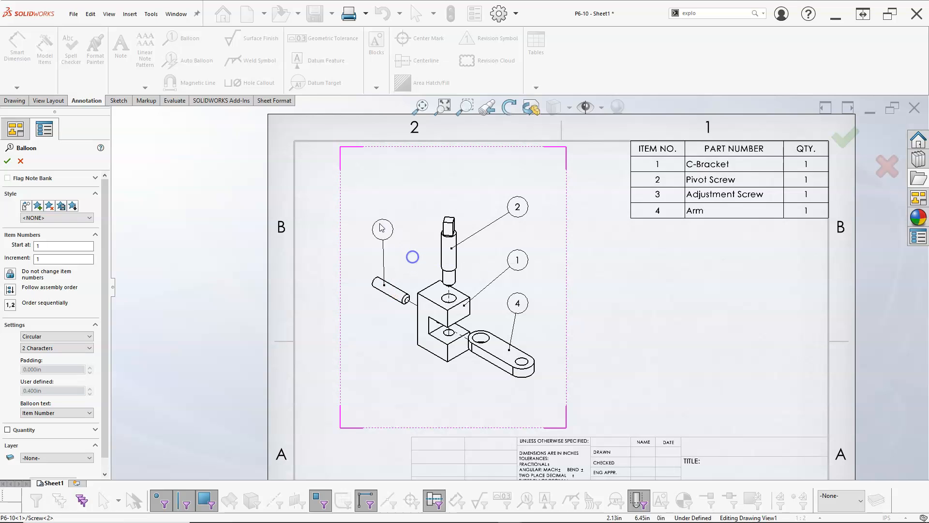
pyautogui.click(354, 231)
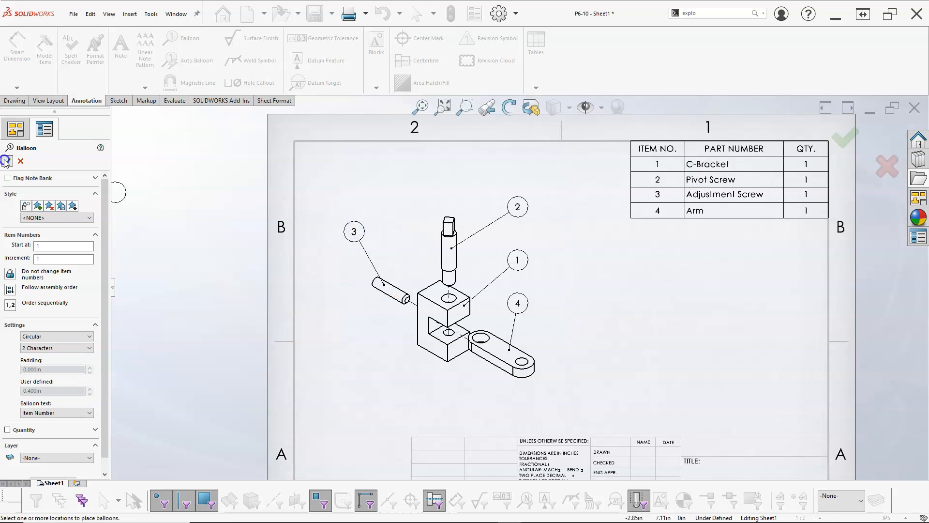
pyautogui.click(6, 161)
pyautogui.press('f')
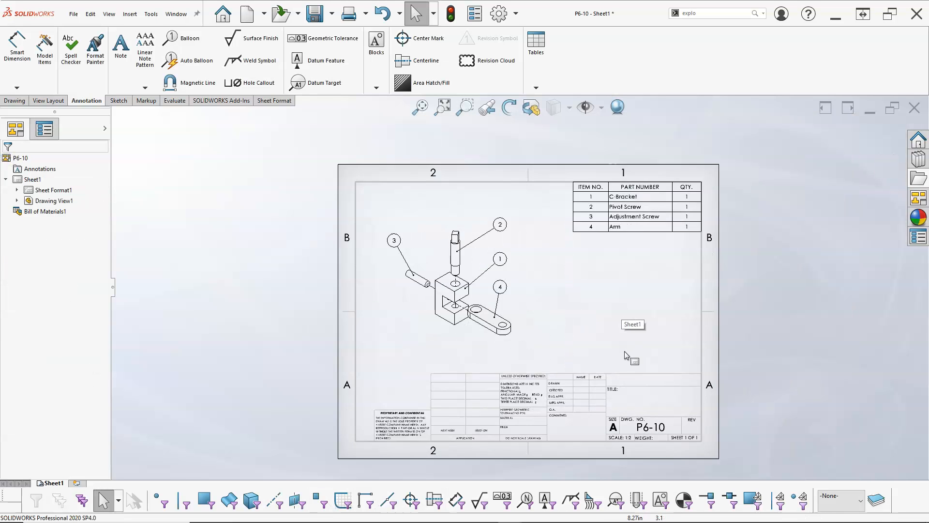
pyautogui.scroll(-2, 589, 391)
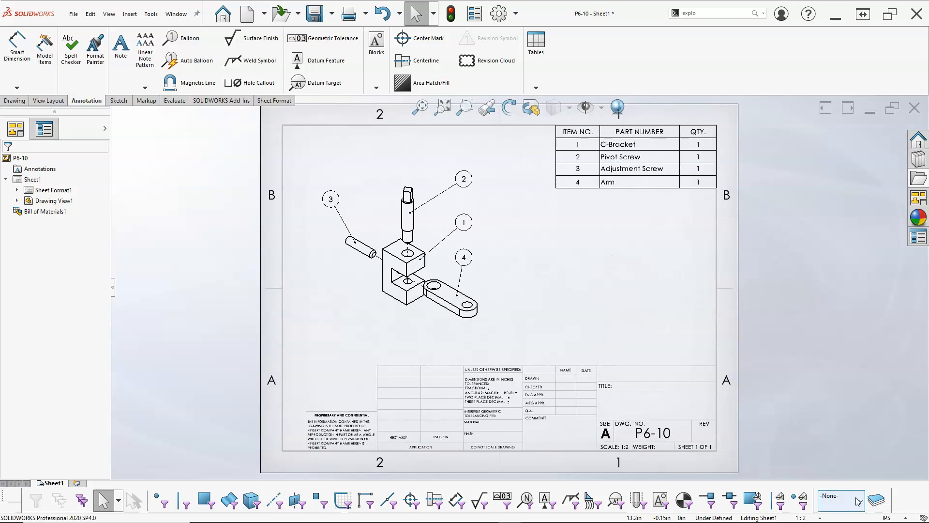
pyautogui.scroll(1, 787, 352)
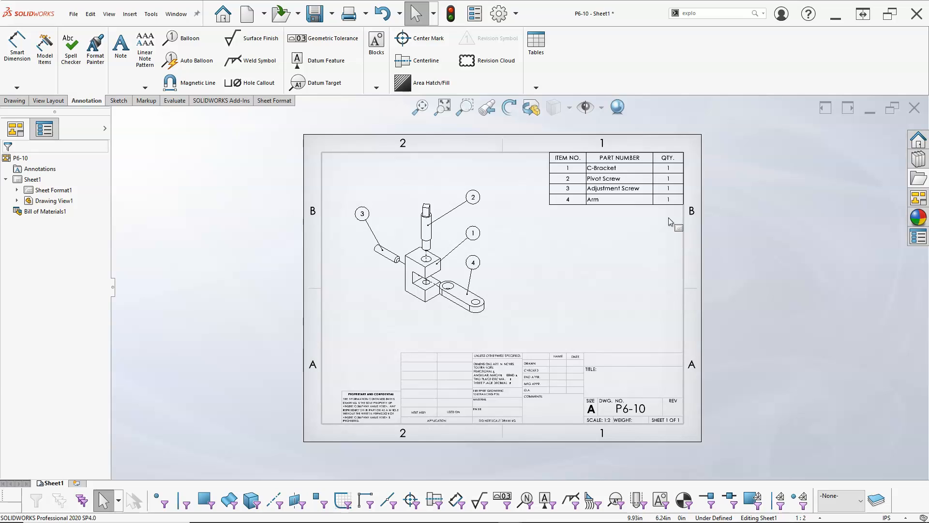
pyautogui.scroll(-1, 669, 220)
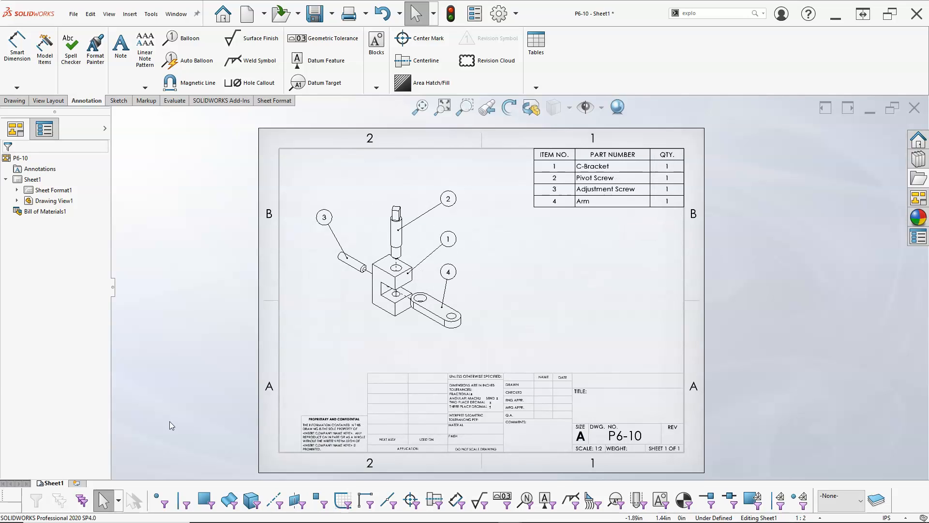
pyautogui.click(875, 501)
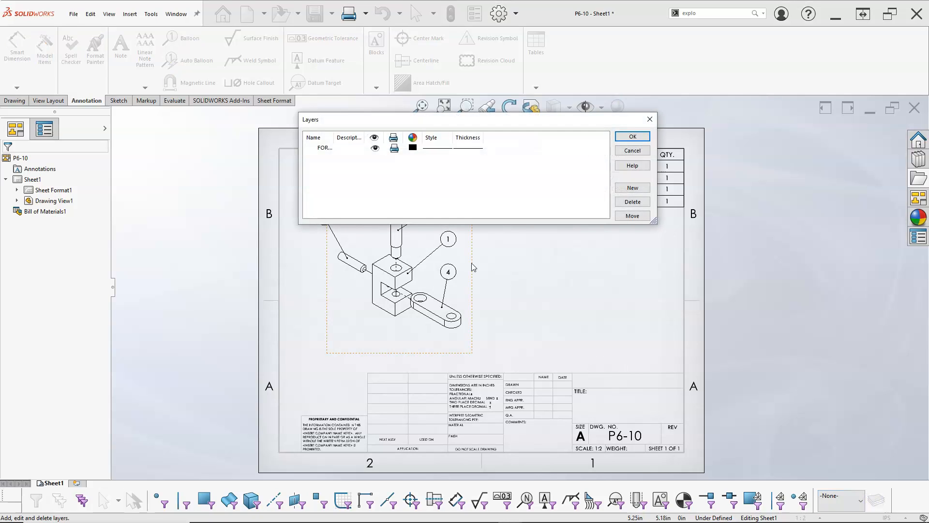
pyautogui.click(631, 151)
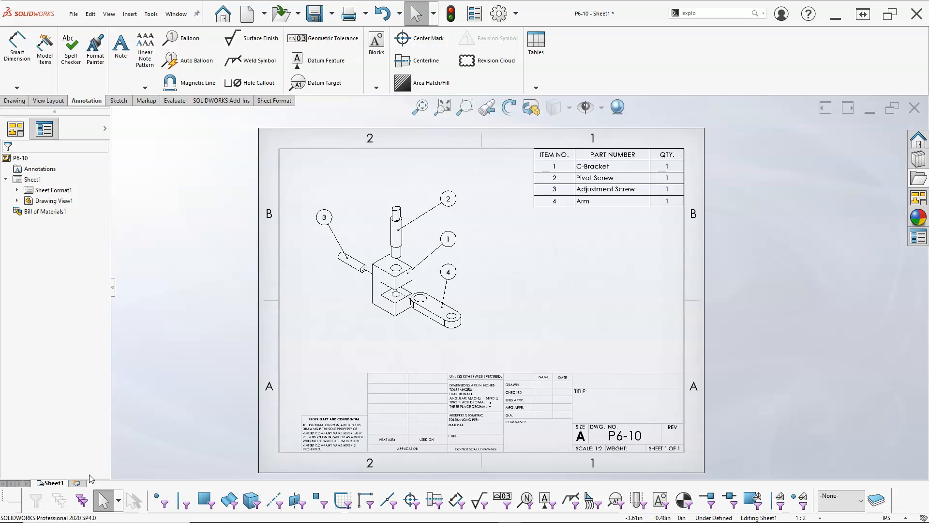
# Add a second sheet to the drawing and start a Model View of the C-Bracket part on it.
pyautogui.click(76, 484)
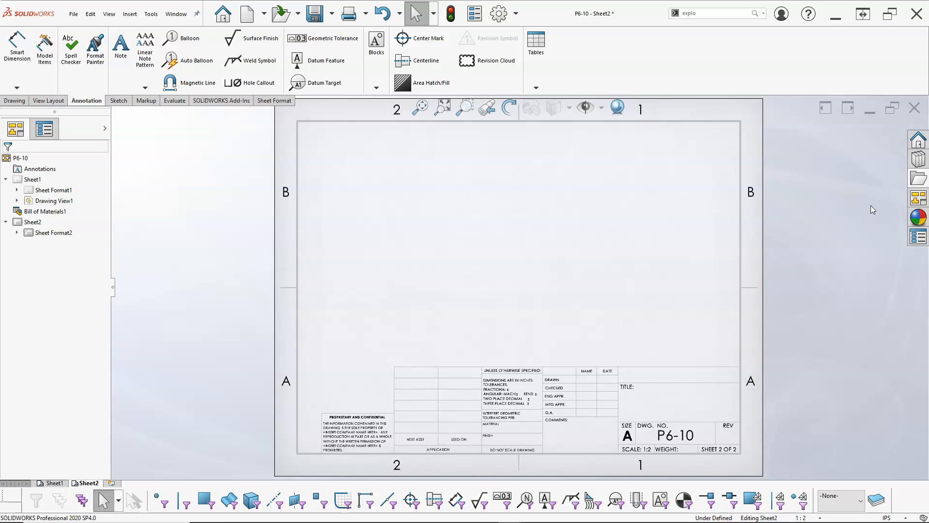
pyautogui.click(48, 101)
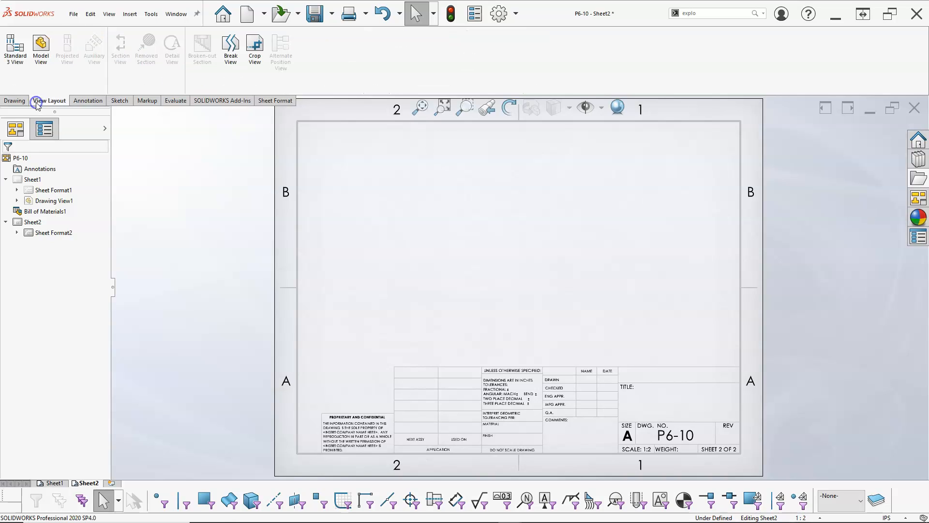
pyautogui.click(36, 54)
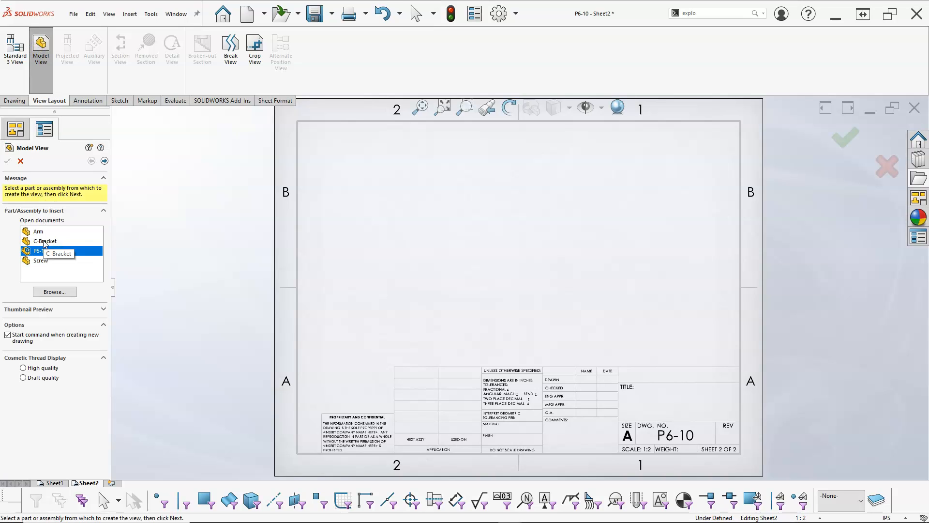
pyautogui.click(48, 241)
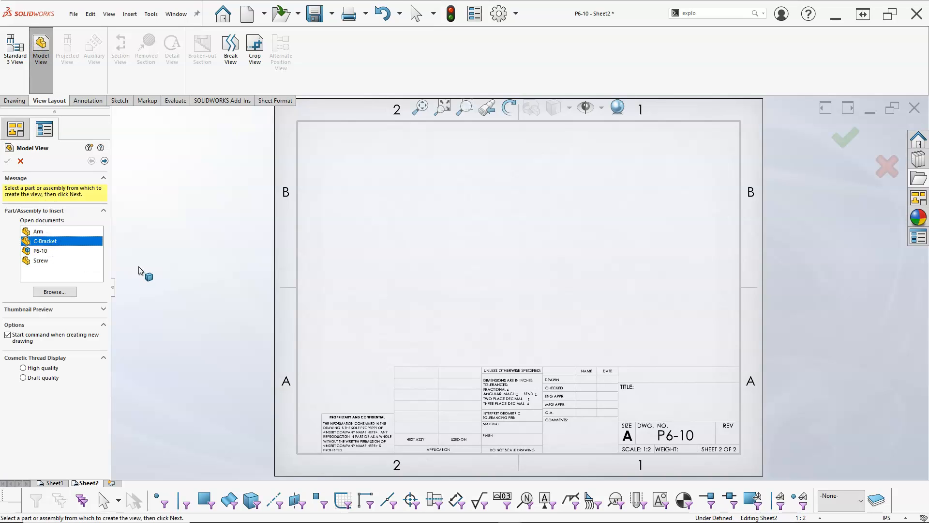
pyautogui.click(104, 161)
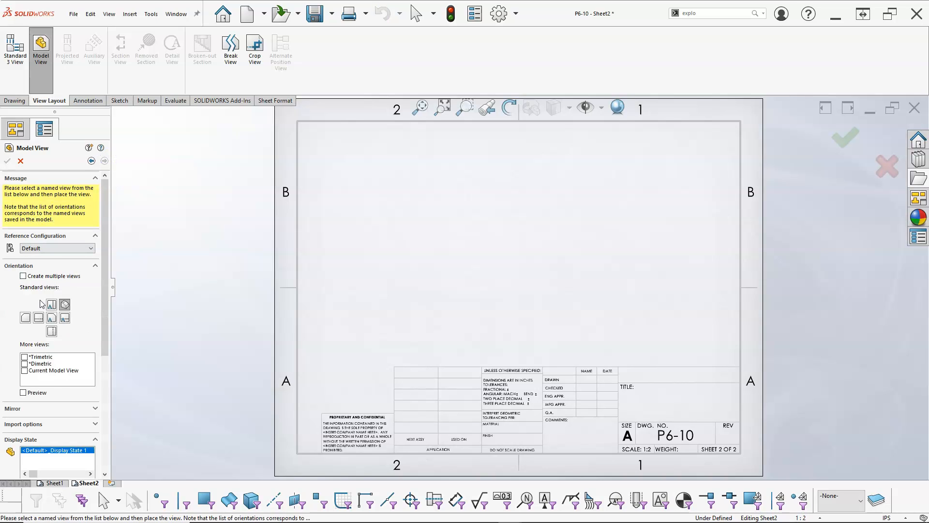
# Create multiple C-Bracket views at once: front, top, right and isometric.
pyautogui.click(24, 276)
pyautogui.click(52, 317)
pyautogui.click(53, 330)
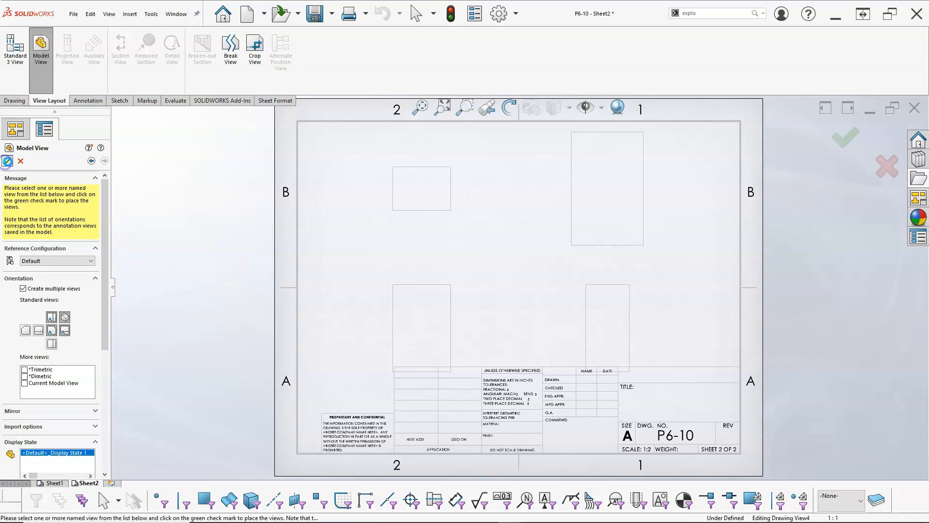
pyautogui.click(6, 163)
# Set the scale of the C-Bracket views to 1:2.
pyautogui.click(435, 249)
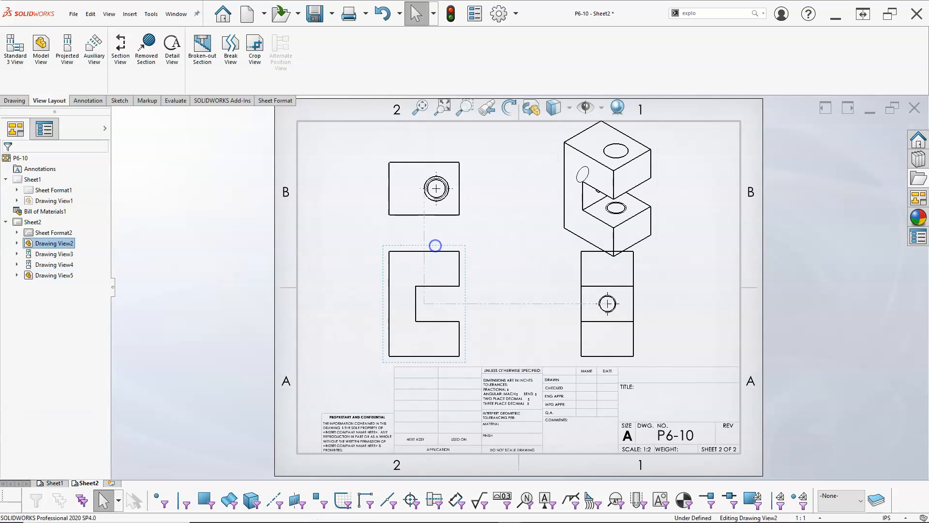
pyautogui.click(820, 518)
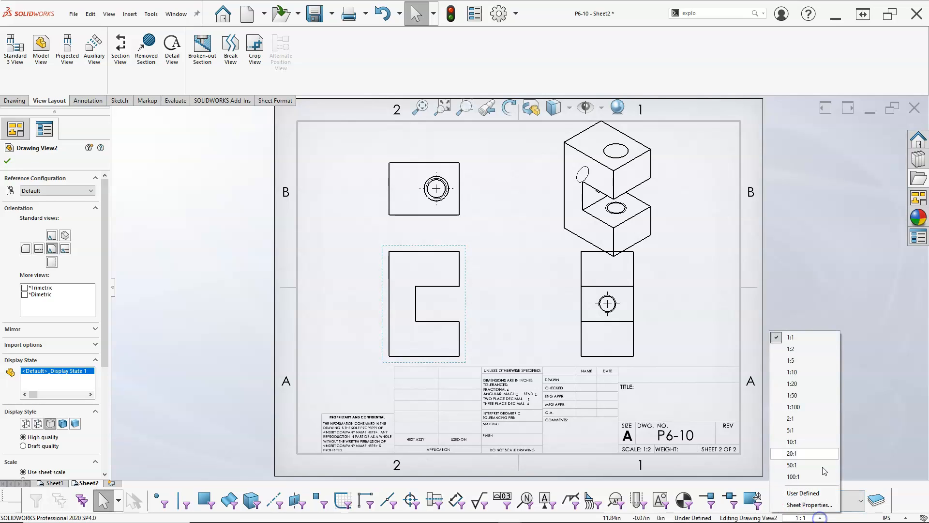
pyautogui.click(786, 350)
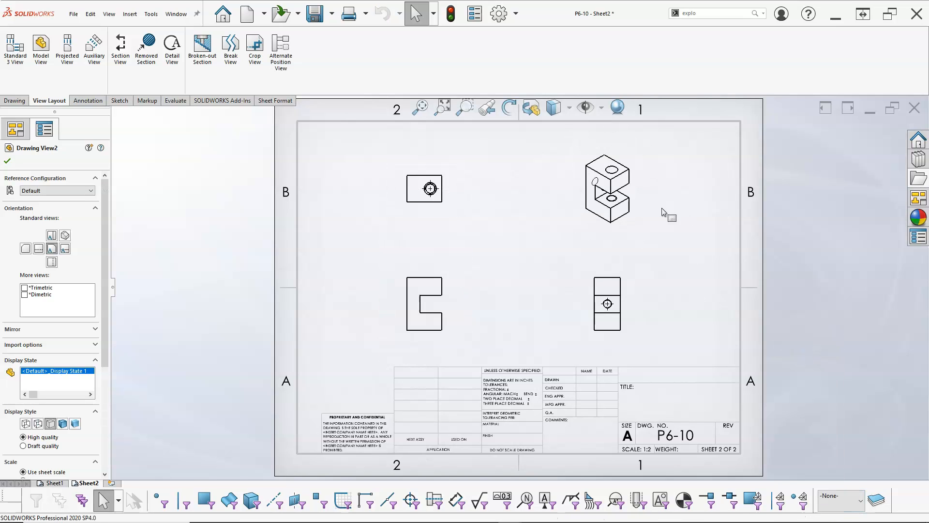
# Move the isometric view to the sheet's upper-right corner and shift the front view up and right with its aligned views.
pyautogui.moveTo(645, 235)
pyautogui.mouseDown()
pyautogui.moveTo(691, 210)
pyautogui.moveTo(724, 212)
pyautogui.mouseUp()
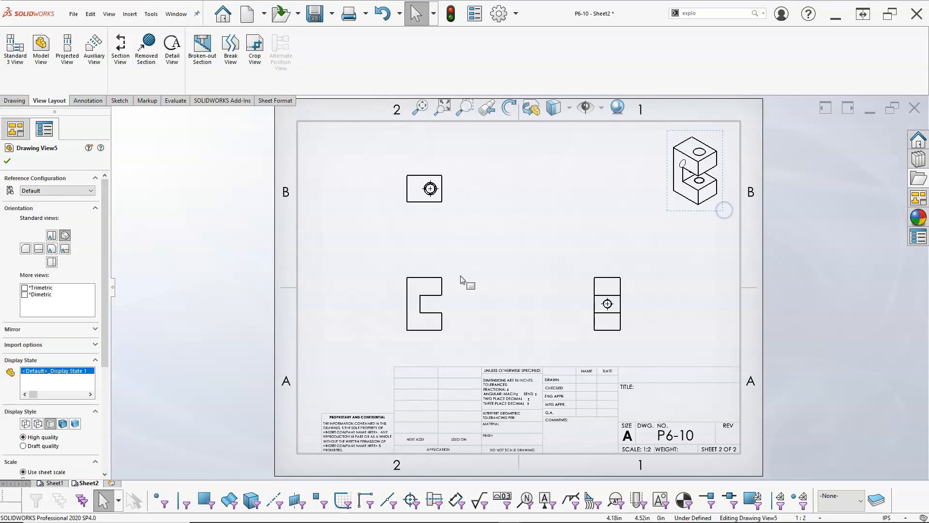
pyautogui.moveTo(446, 271); pyautogui.dragTo(479, 250)
pyautogui.click(516, 294)
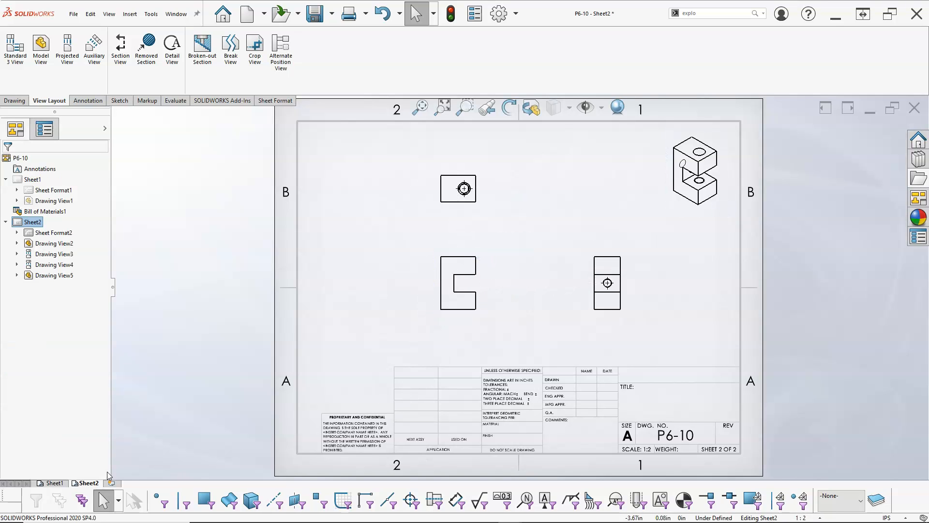
# Add a third sheet to the drawing and load the Arm part's views into the View Palette.
pyautogui.click(112, 483)
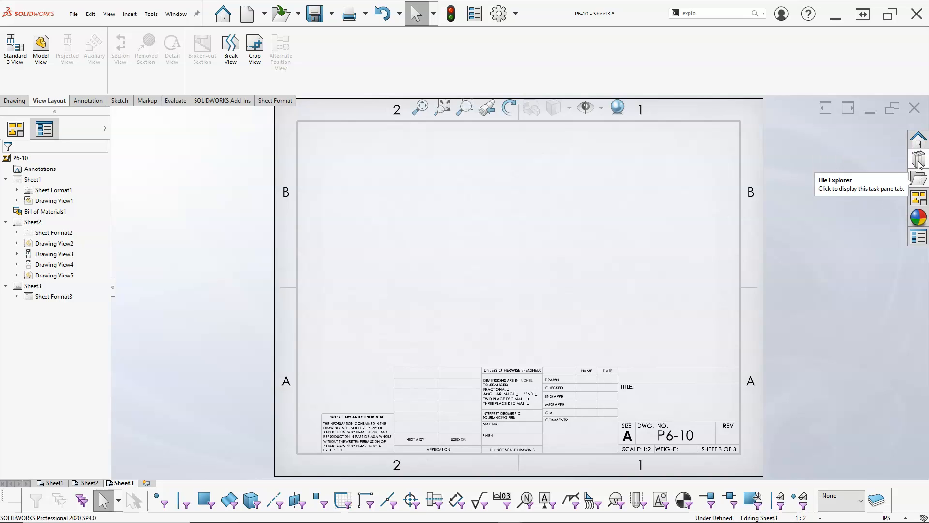
pyautogui.click(919, 196)
pyautogui.click(856, 114)
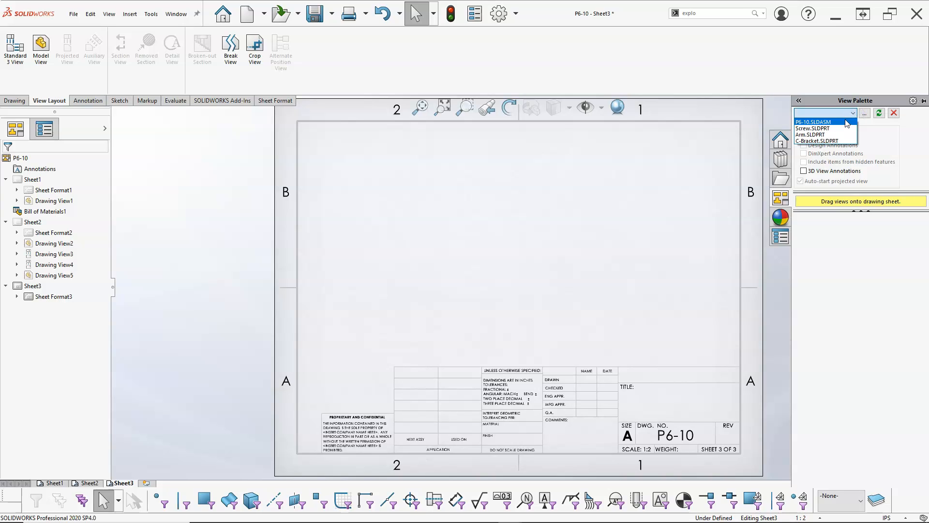
pyautogui.click(817, 135)
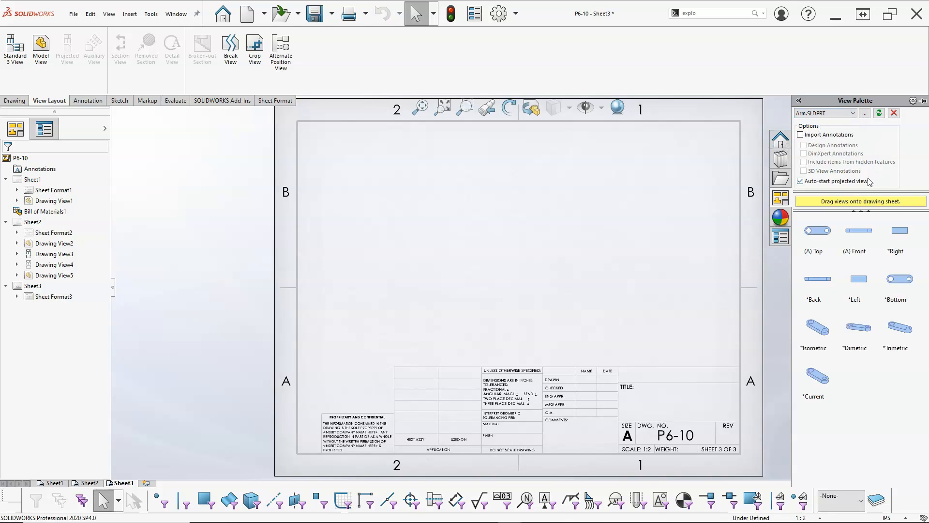
# Place the Arm's top view on the sheet with a projected isometric view and a projected side view.
pyautogui.moveTo(828, 235)
pyautogui.mouseDown()
pyautogui.moveTo(523, 282)
pyautogui.moveTo(455, 272)
pyautogui.moveTo(486, 279)
pyautogui.moveTo(458, 281)
pyautogui.mouseUp()
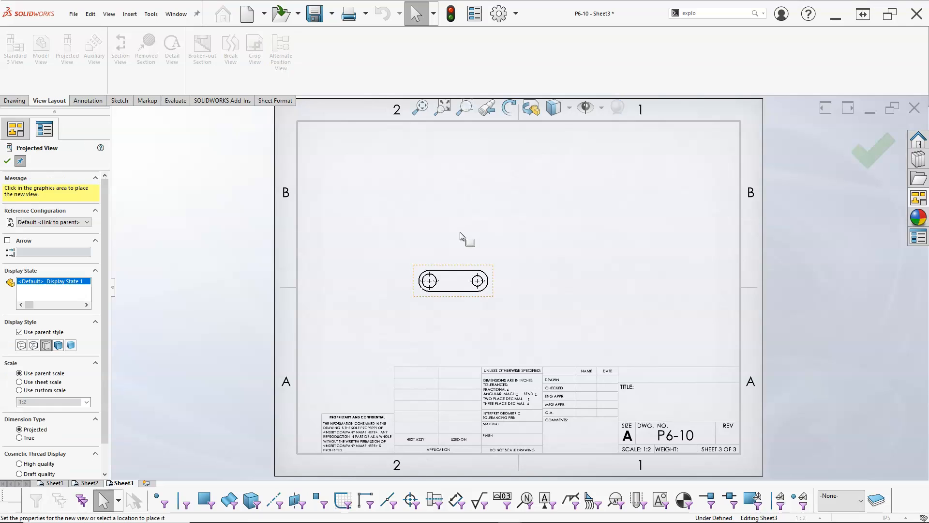
pyautogui.click(592, 203)
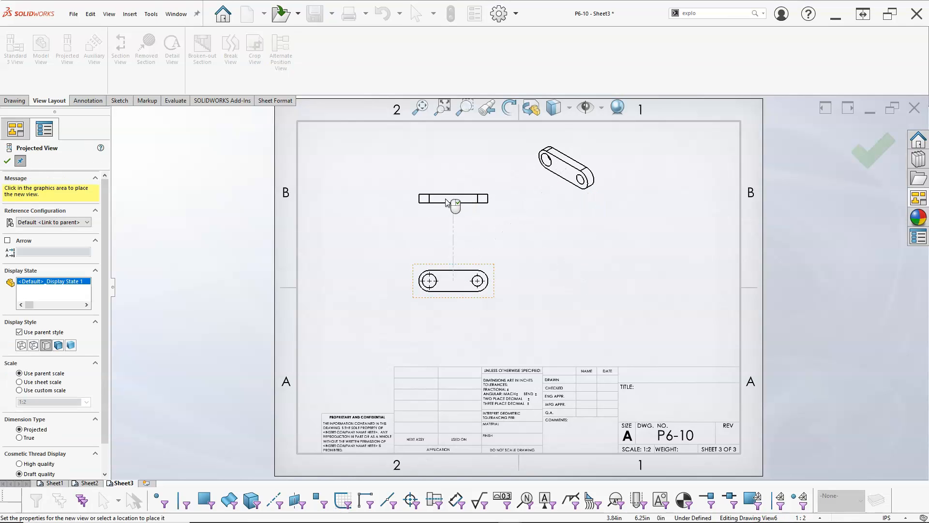
pyautogui.click(569, 283)
pyautogui.click(867, 152)
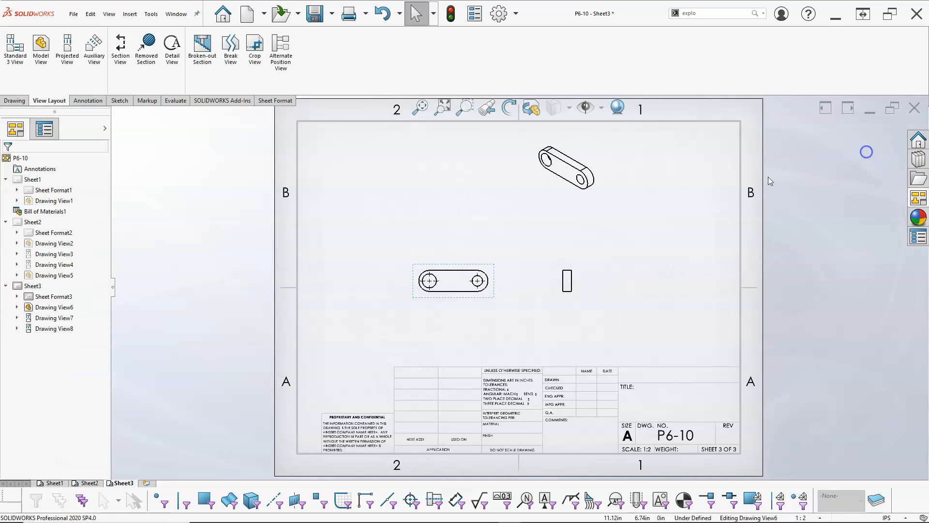
# Shift the Arm's base view up and right, move the side view farther right, and put the isometric view in the sheet's upper-right corner.
pyautogui.moveTo(499, 284); pyautogui.dragTo(516, 257)
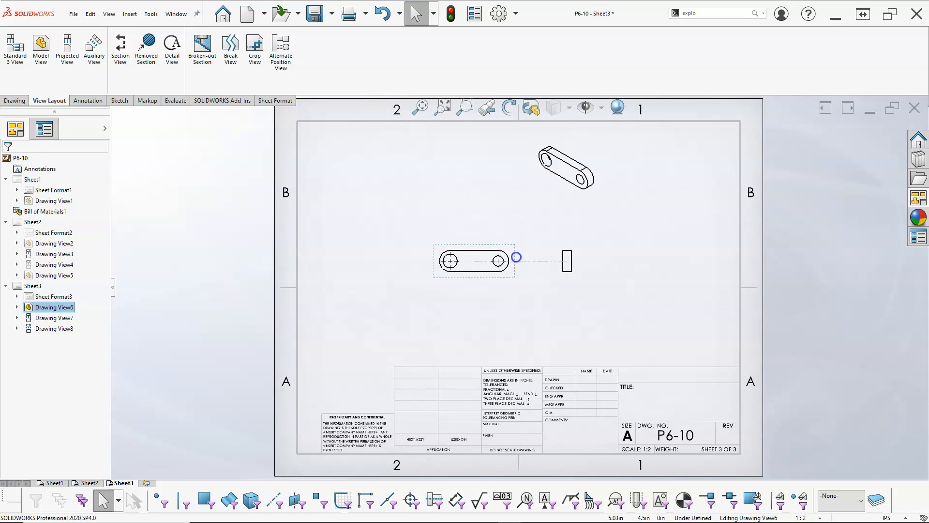
pyautogui.moveTo(571, 275); pyautogui.dragTo(605, 277)
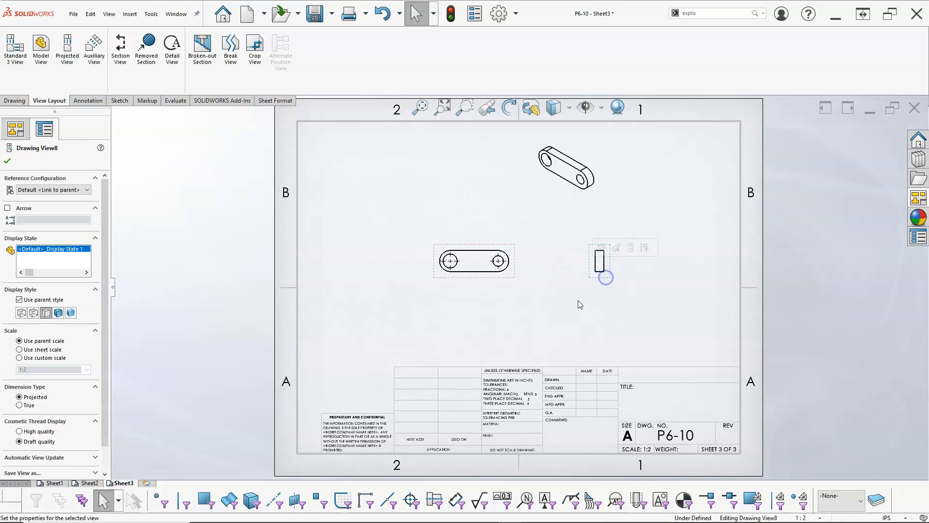
pyautogui.moveTo(600, 198); pyautogui.dragTo(710, 199)
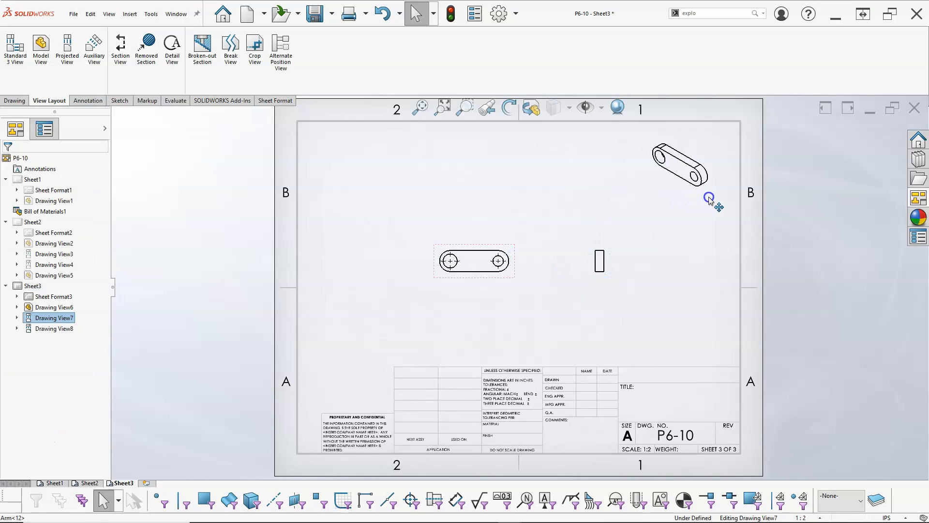
# Add a fourth sheet and start a Model View of the Screw part using the Adjustment Screw configuration.
pyautogui.click(147, 483)
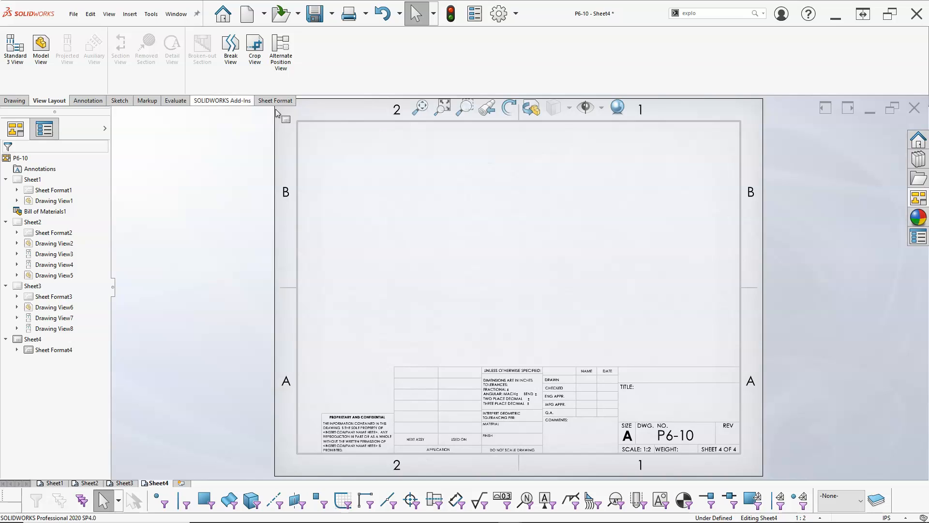
pyautogui.click(42, 49)
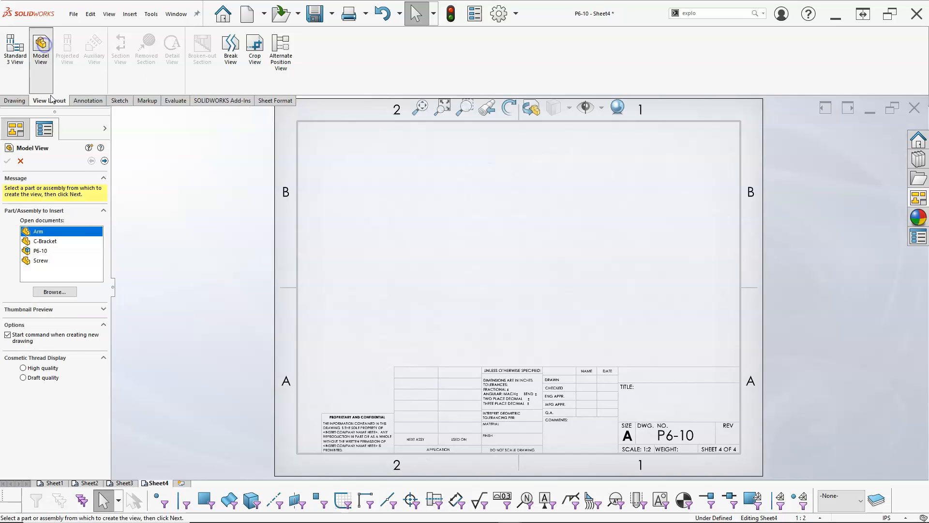
pyautogui.click(43, 263)
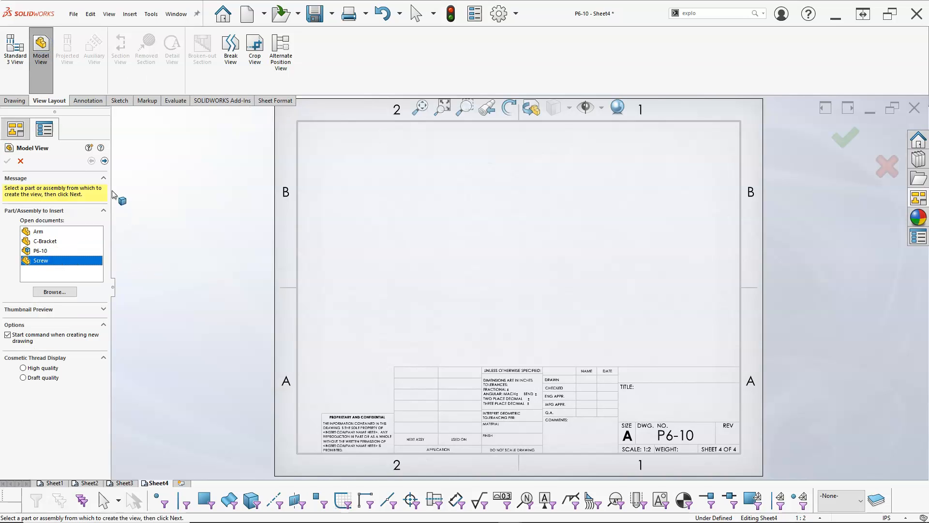
pyautogui.click(105, 161)
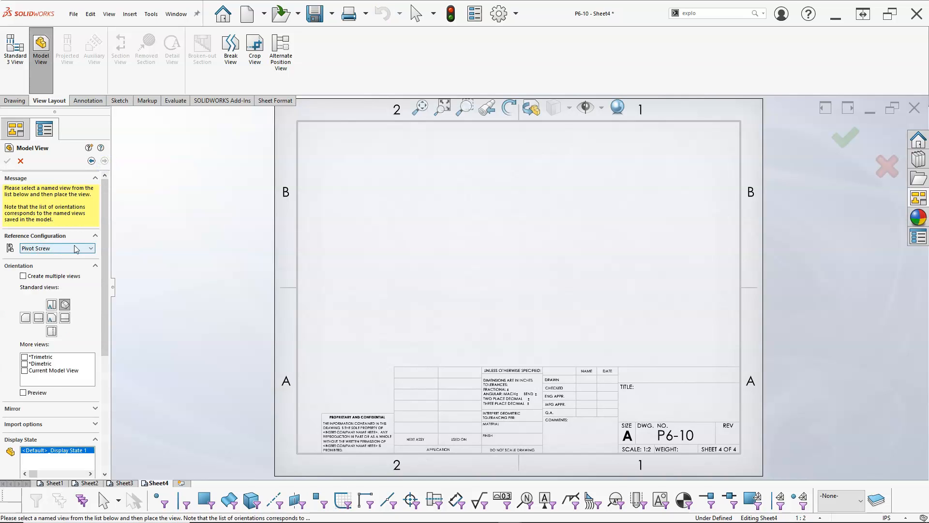
pyautogui.click(65, 249)
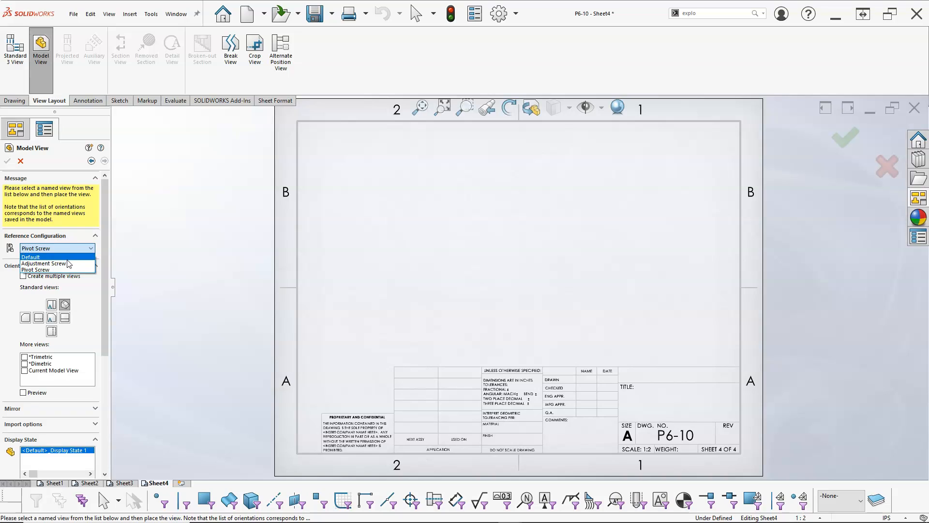
pyautogui.click(68, 263)
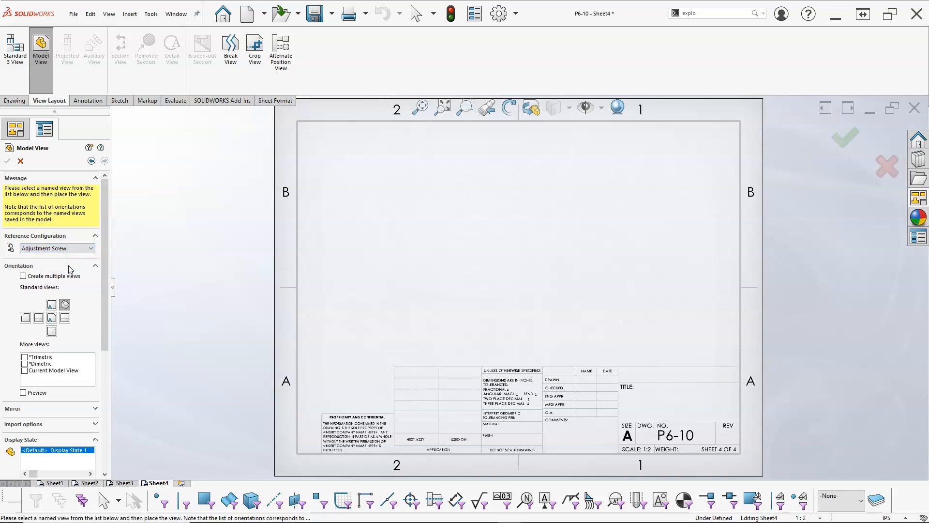
# Create front, right and isometric views of the Adjustment Screw at once, and shift the front view up and right.
pyautogui.click(24, 276)
pyautogui.click(52, 331)
pyautogui.click(65, 331)
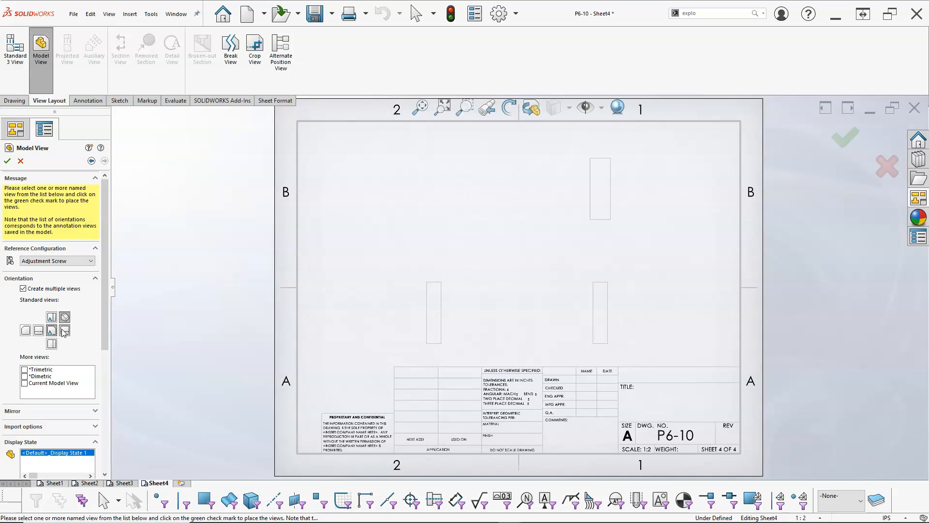
pyautogui.click(9, 162)
pyautogui.moveTo(443, 271)
pyautogui.mouseDown()
pyautogui.moveTo(449, 234)
pyautogui.moveTo(456, 239)
pyautogui.mouseUp()
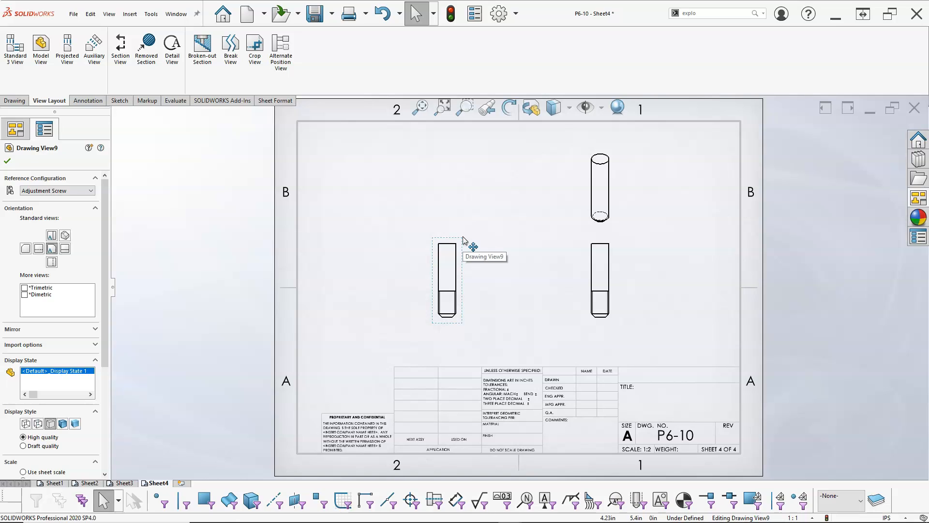
# Rotate the Adjustment Screw's front view by 90 degrees with its dependent views updating to the new orientation.
pyautogui.click(506, 111)
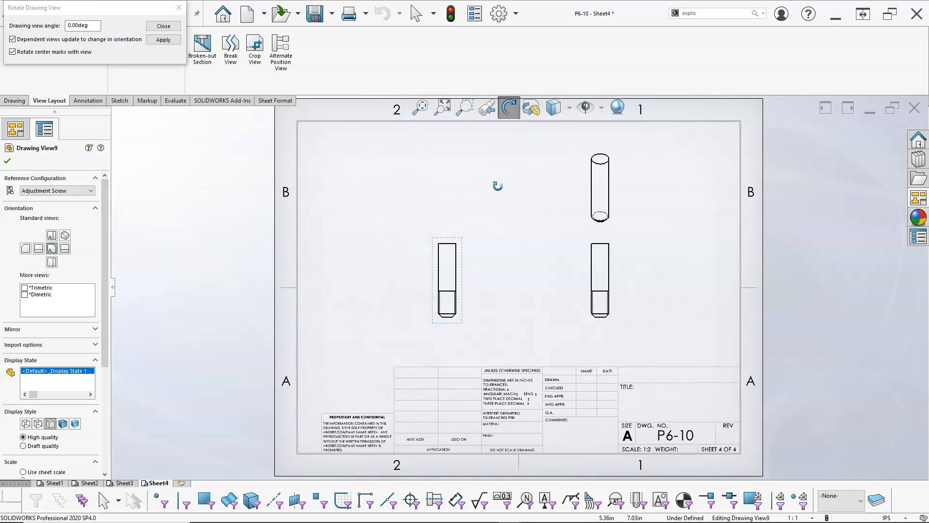
pyautogui.moveTo(95, 10)
pyautogui.mouseDown()
pyautogui.moveTo(434, 185)
pyautogui.moveTo(431, 167)
pyautogui.mouseUp()
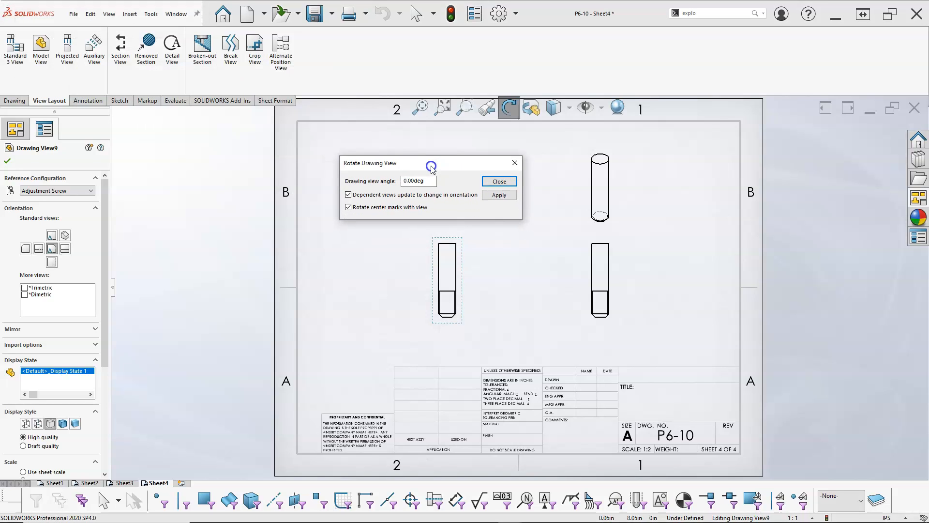
pyautogui.click(405, 181)
pyautogui.write('9')
pyautogui.press('Tab')
pyautogui.click(505, 197)
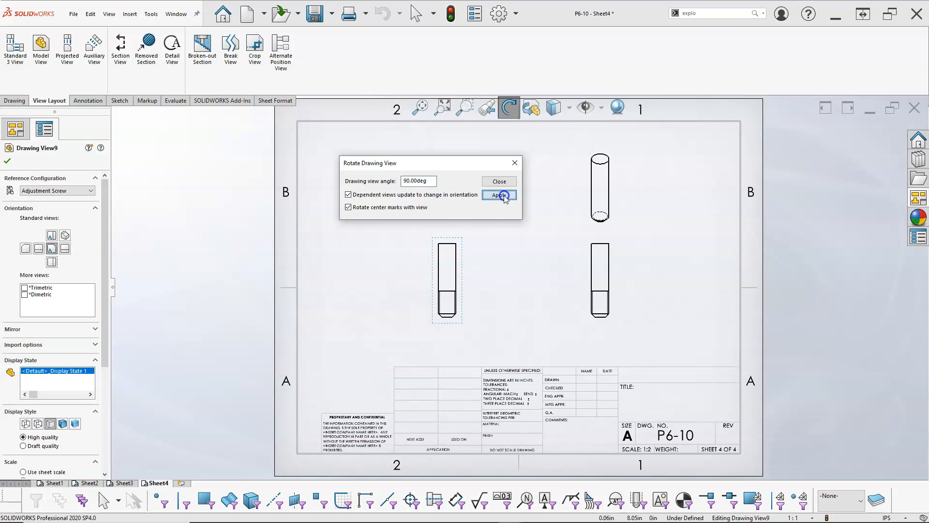
pyautogui.click(488, 278)
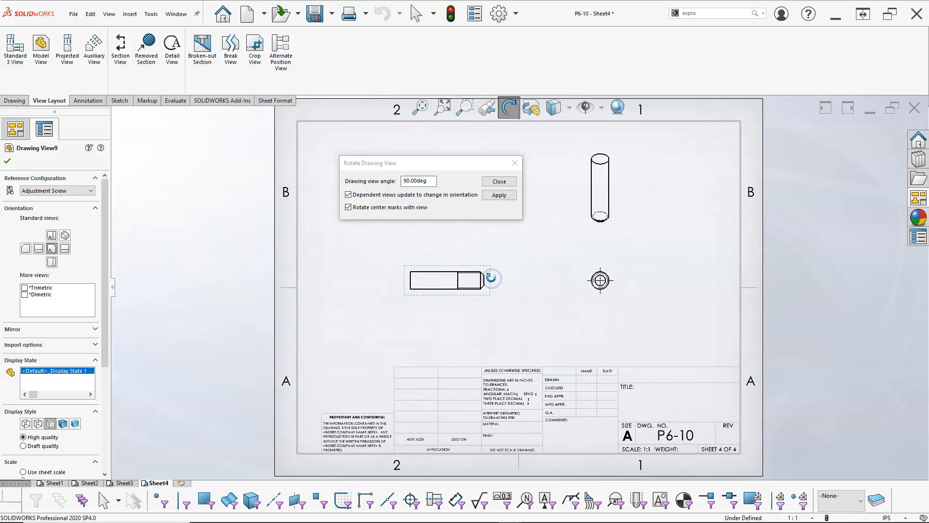
pyautogui.click(500, 182)
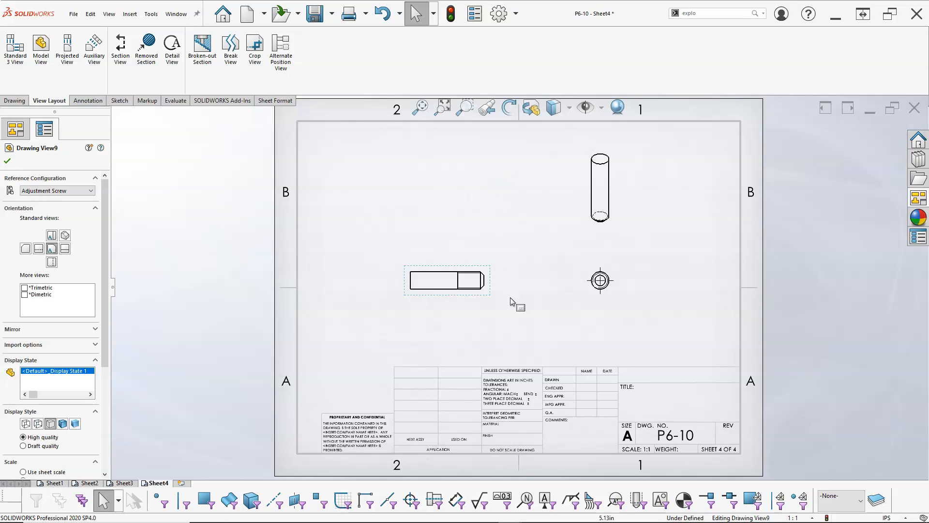
# Shift the Adjustment Screw's end and front views slightly right and move the isometric view to the sheet's upper-right corner.
pyautogui.moveTo(599, 300); pyautogui.dragTo(611, 300)
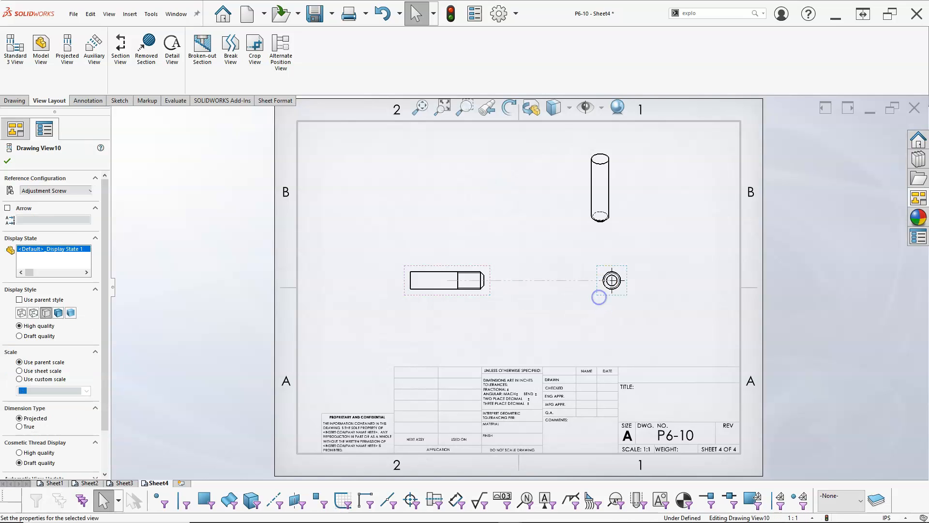
pyautogui.moveTo(488, 265); pyautogui.dragTo(501, 263)
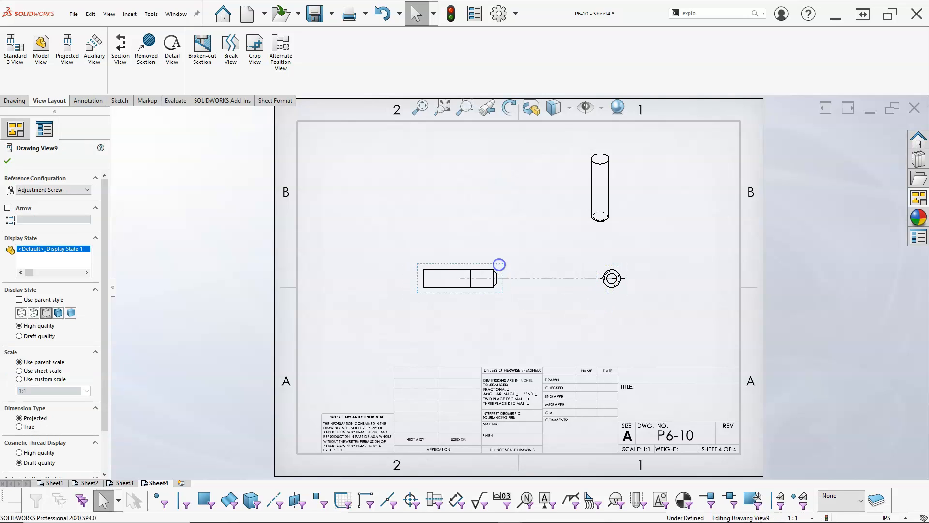
pyautogui.click(432, 221)
pyautogui.moveTo(610, 232); pyautogui.dragTo(701, 219)
pyautogui.click(587, 218)
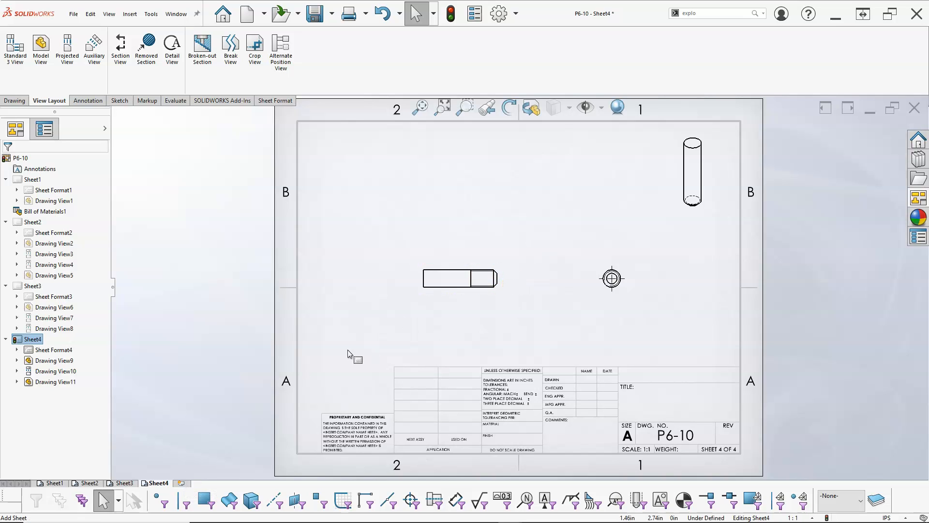
# Add a fifth sheet to the drawing and load the Screw part's views into the View Palette.
pyautogui.click(181, 484)
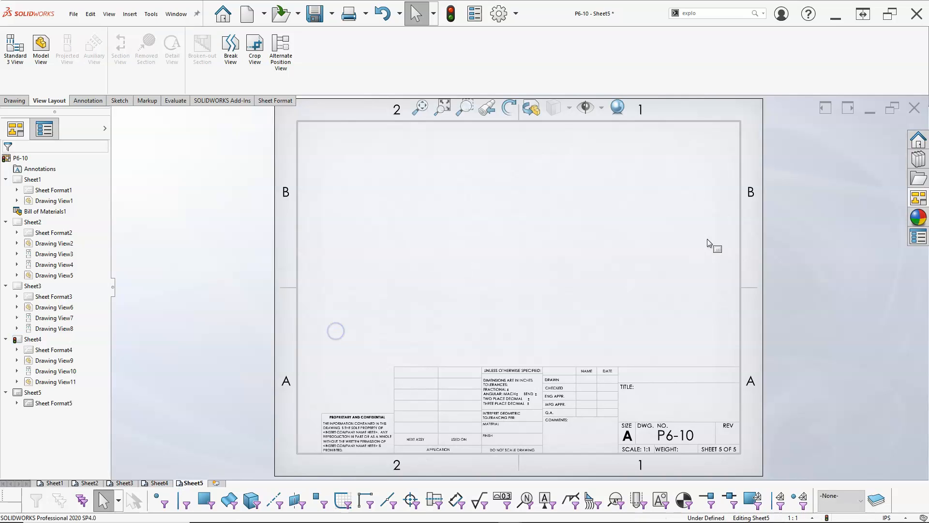
pyautogui.click(918, 199)
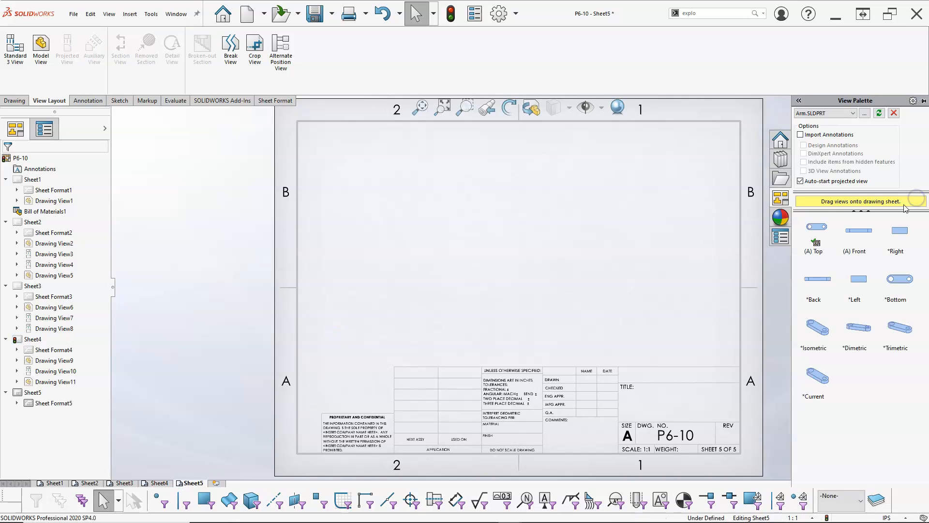
pyautogui.click(854, 113)
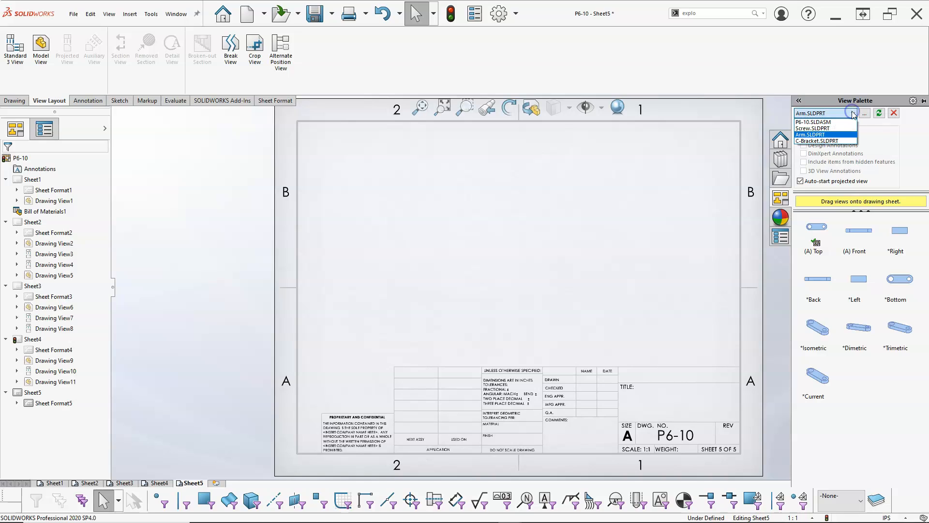
pyautogui.click(822, 129)
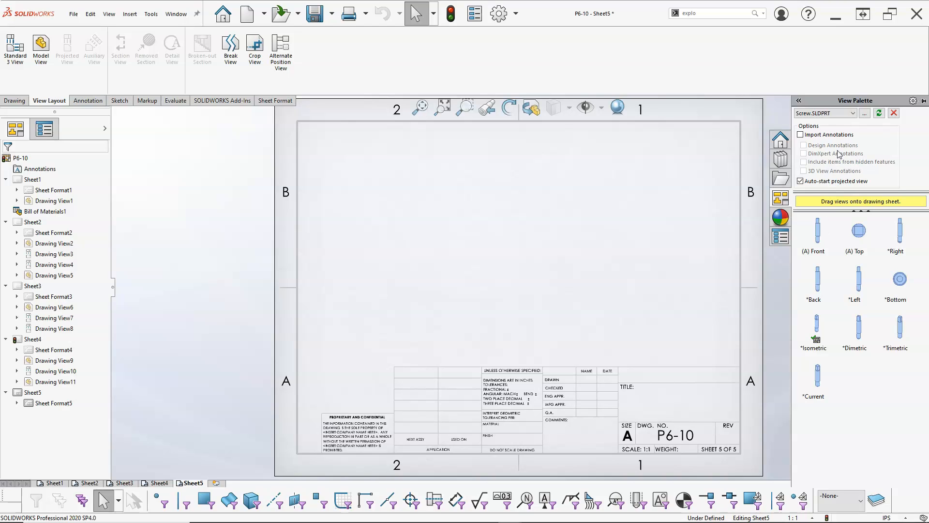
# Place the Pivot Screw's front view on the sheet with a projected right view and a projected isometric view.
pyautogui.moveTo(818, 237); pyautogui.dragTo(445, 251)
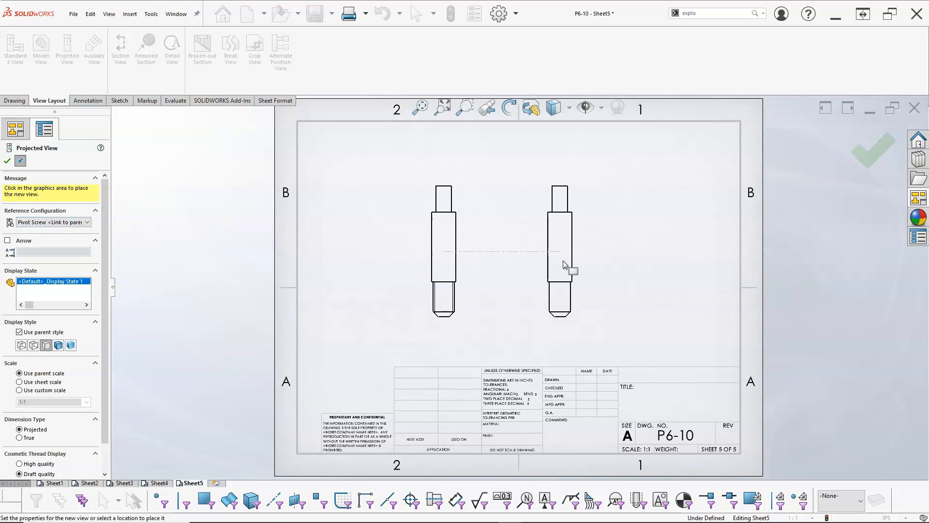
pyautogui.click(590, 240)
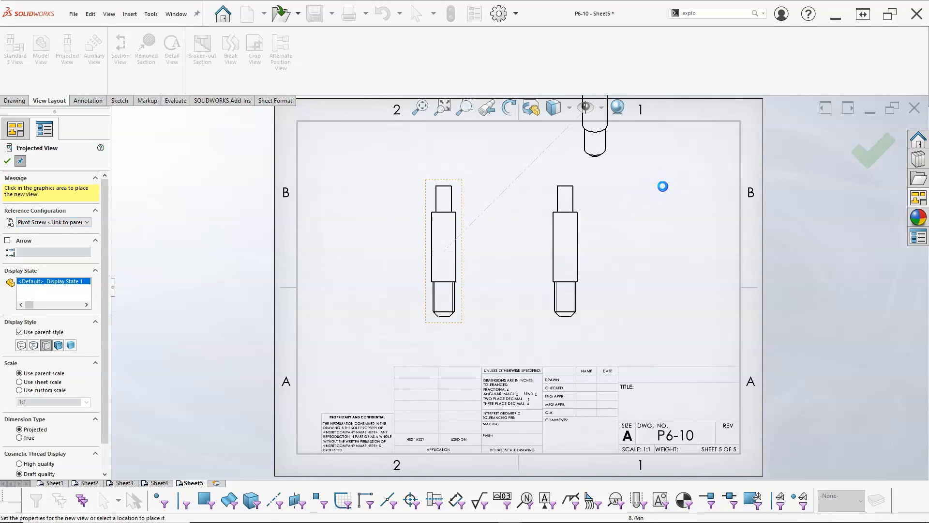
pyautogui.click(8, 160)
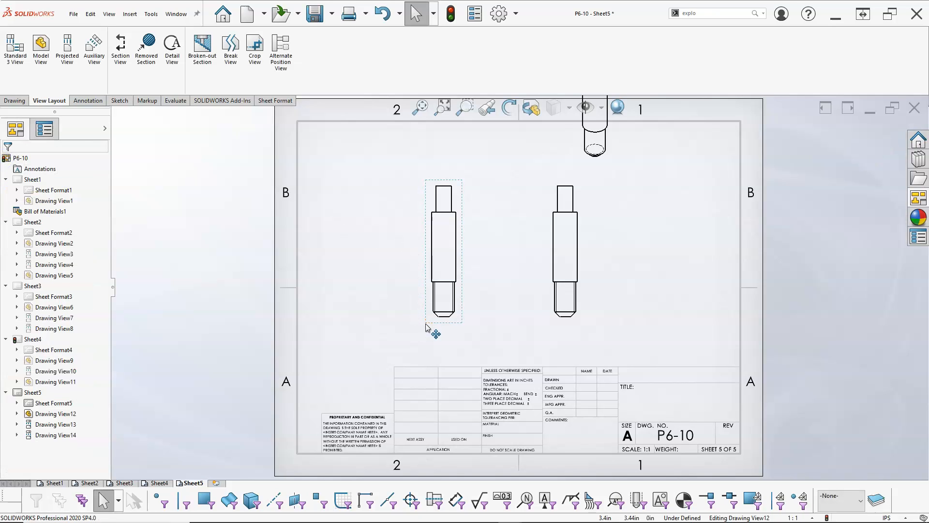
# Shift the Pivot Screw's front view down and left, and move the isometric view into the sheet's upper-right corner.
pyautogui.moveTo(426, 327); pyautogui.dragTo(421, 343)
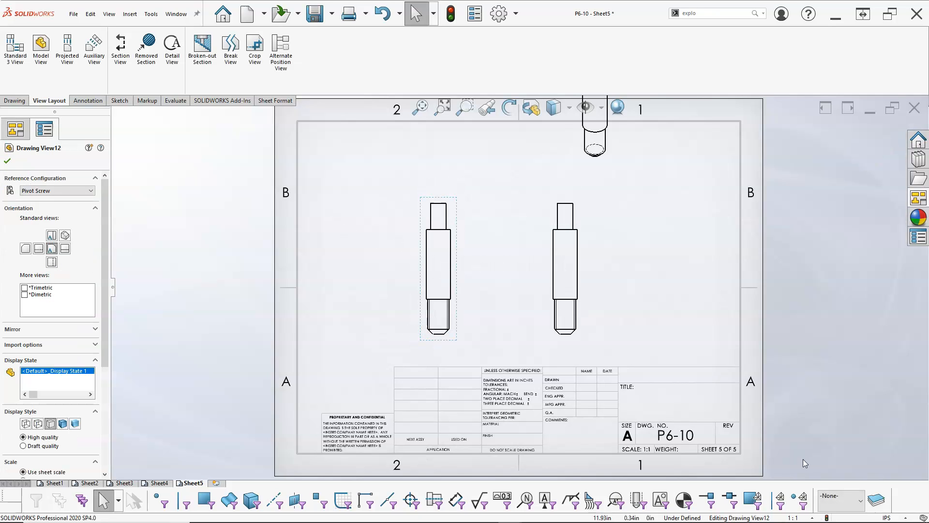
pyautogui.click(732, 226)
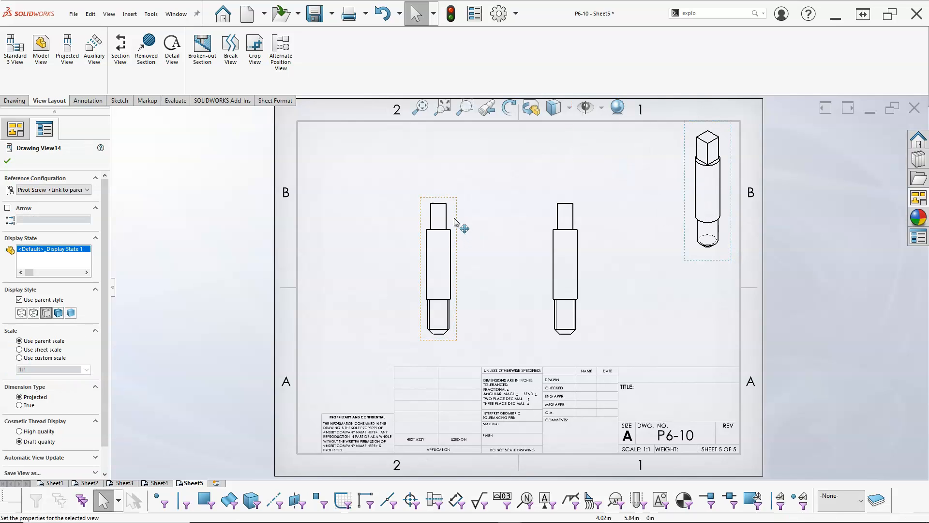
# Open the Rotate Drawing View settings for the Pivot Screw's front view.
pyautogui.click(509, 107)
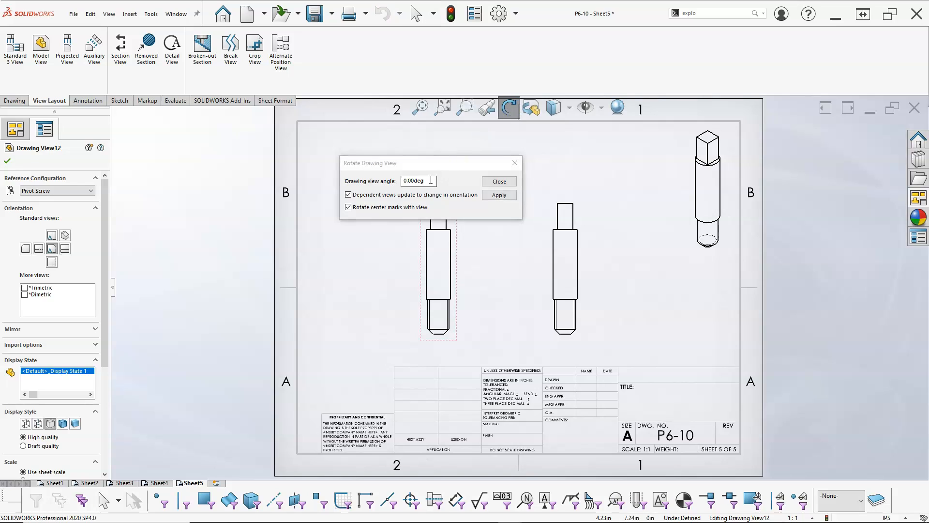
# Rotate the pivot screw's front view by 90 degrees, with the dependent views updating to the change in orientation.
pyautogui.click(403, 181)
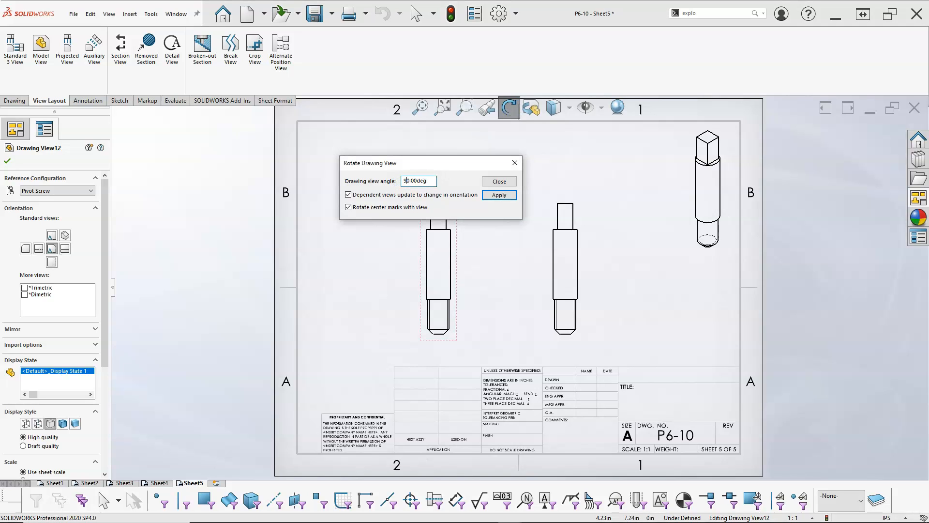
pyautogui.press('Return')
pyautogui.click(486, 277)
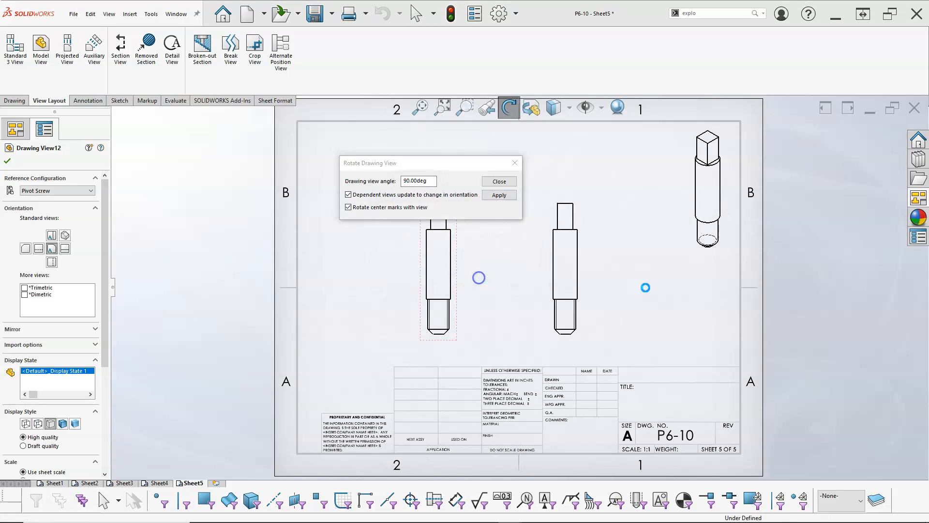
pyautogui.click(503, 182)
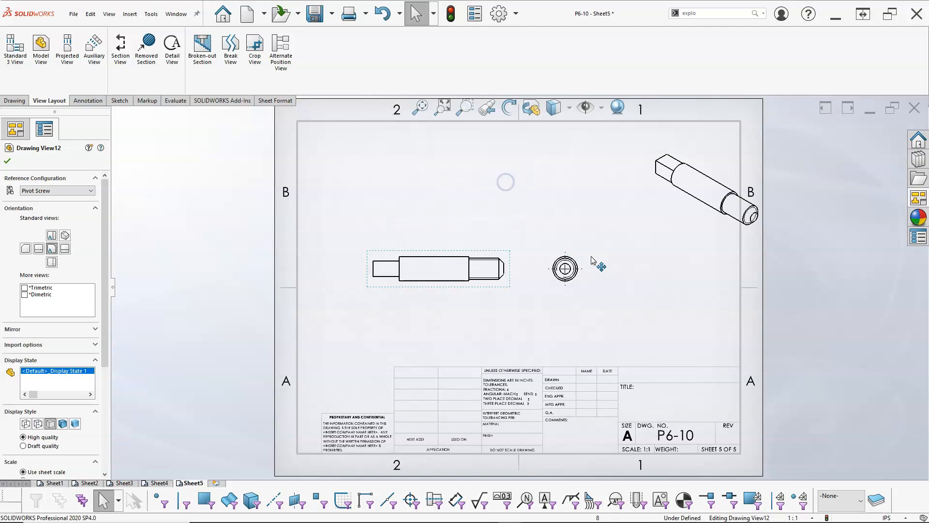
# Reposition the pivot screw's isometric, front and end views on Sheet5, keeping them spaced apart inside the border.
pyautogui.moveTo(695, 244); pyautogui.dragTo(663, 221)
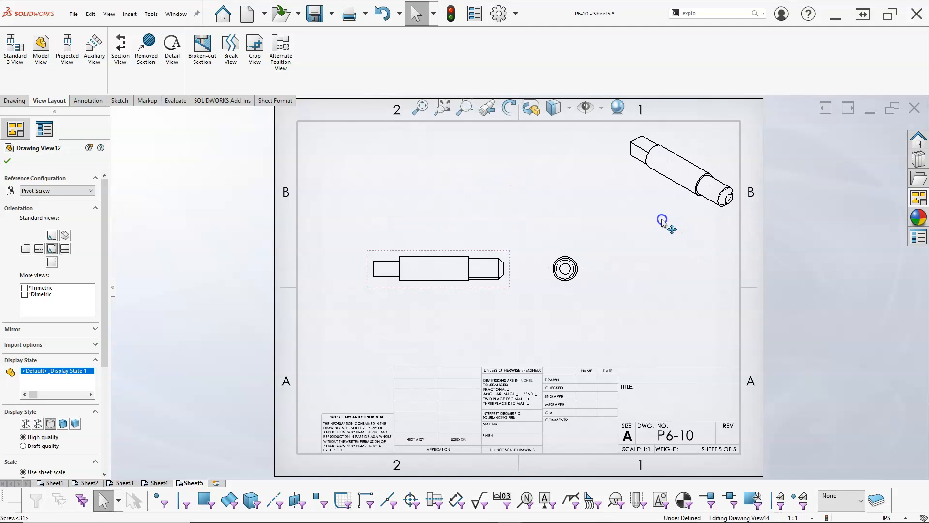
pyautogui.moveTo(552, 255); pyautogui.dragTo(605, 255)
pyautogui.moveTo(497, 257); pyautogui.dragTo(527, 272)
pyautogui.click(525, 269)
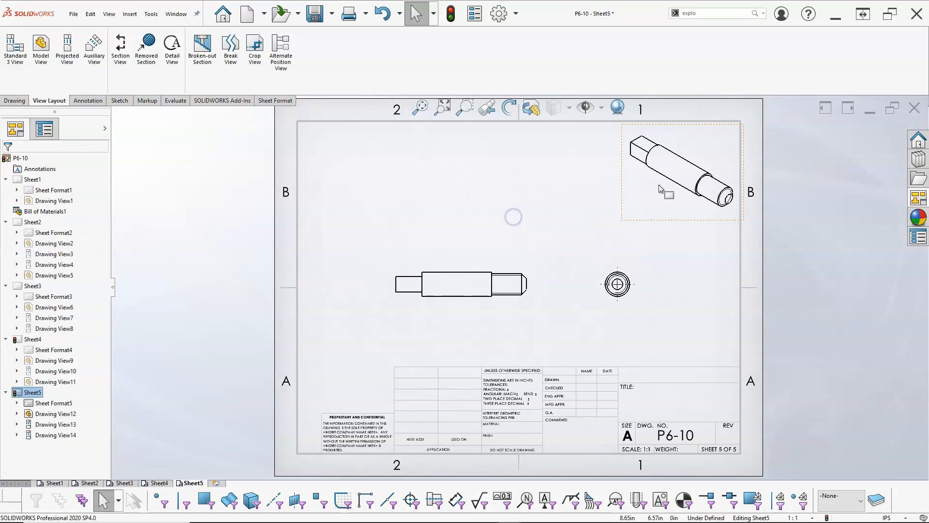
pyautogui.click(649, 187)
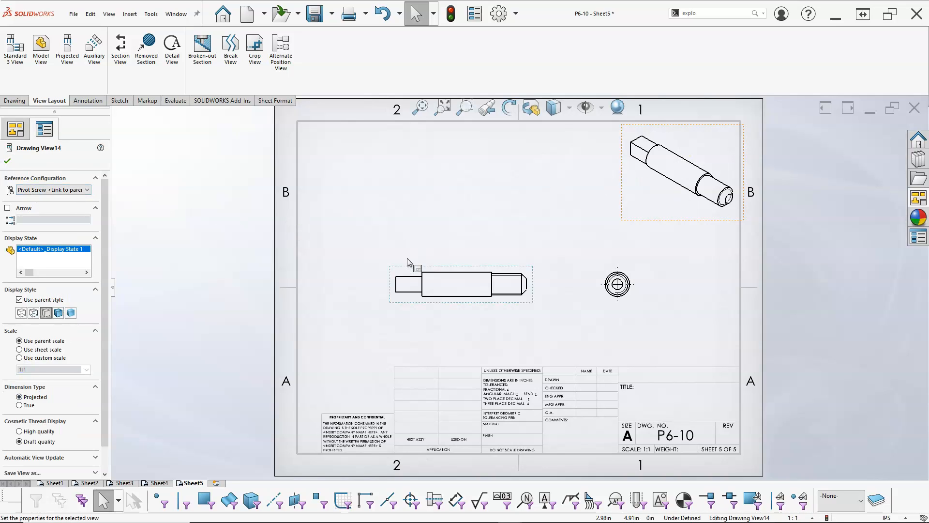
pyautogui.click(411, 207)
pyautogui.moveTo(609, 310); pyautogui.dragTo(622, 311)
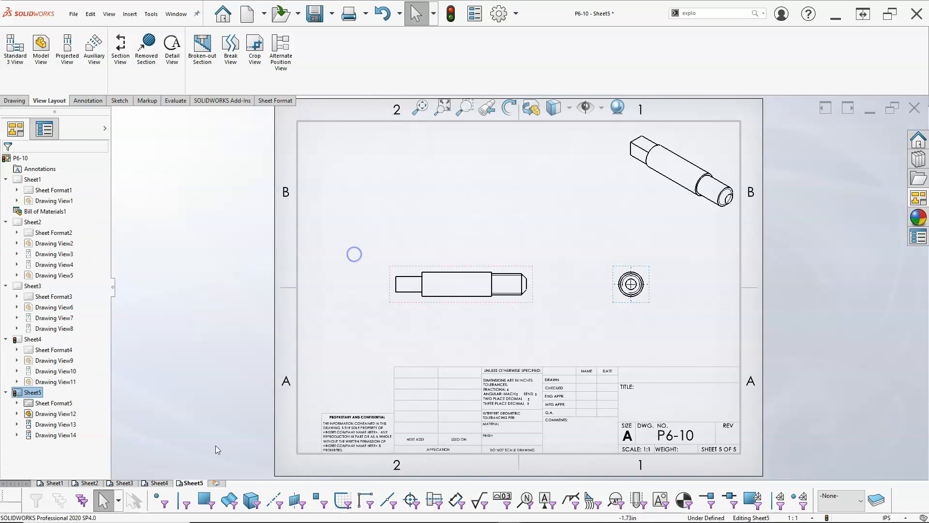
# Check Sheet4, return to Sheet5 and shift the pivot screw's isometric view slightly away from the sheet border.
pyautogui.click(159, 482)
pyautogui.click(194, 483)
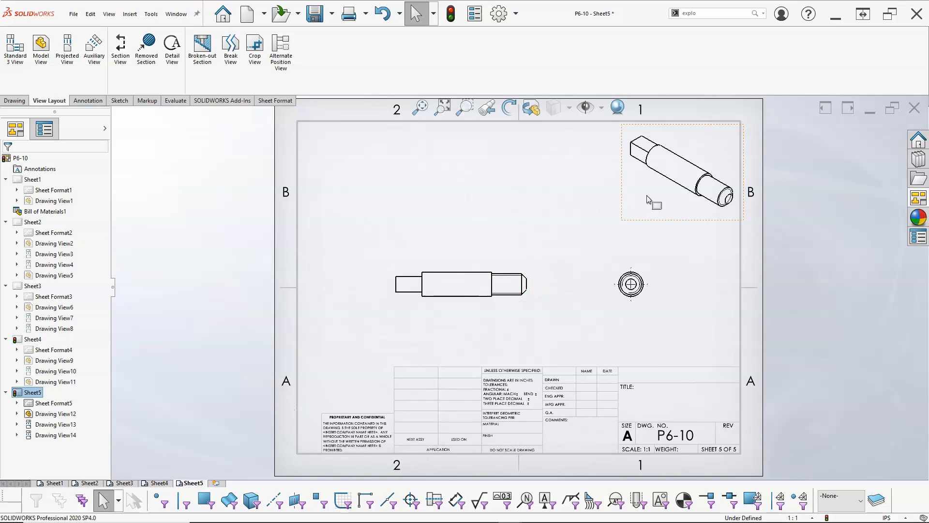
pyautogui.moveTo(624, 207); pyautogui.dragTo(606, 207)
pyautogui.click(514, 199)
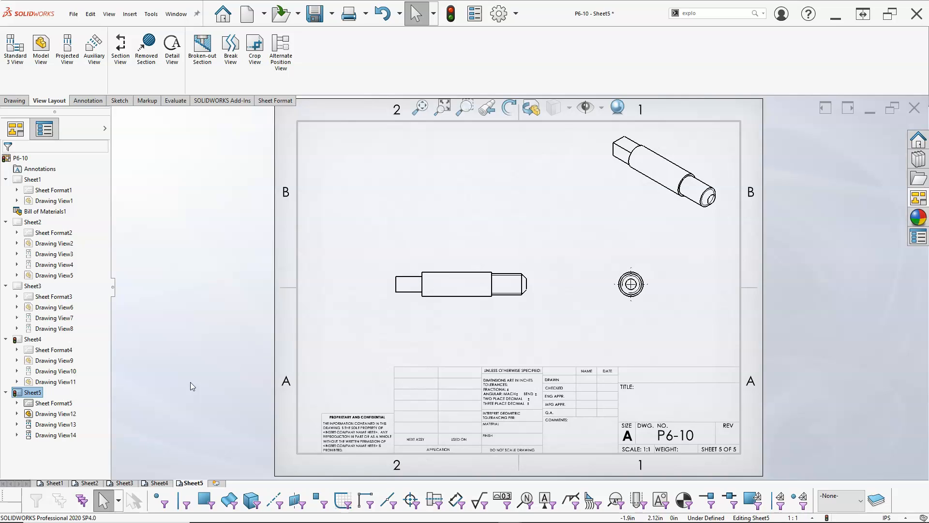
# Switch to Sheet2 and select the C-bracket's front view, ready for annotation.
pyautogui.click(88, 484)
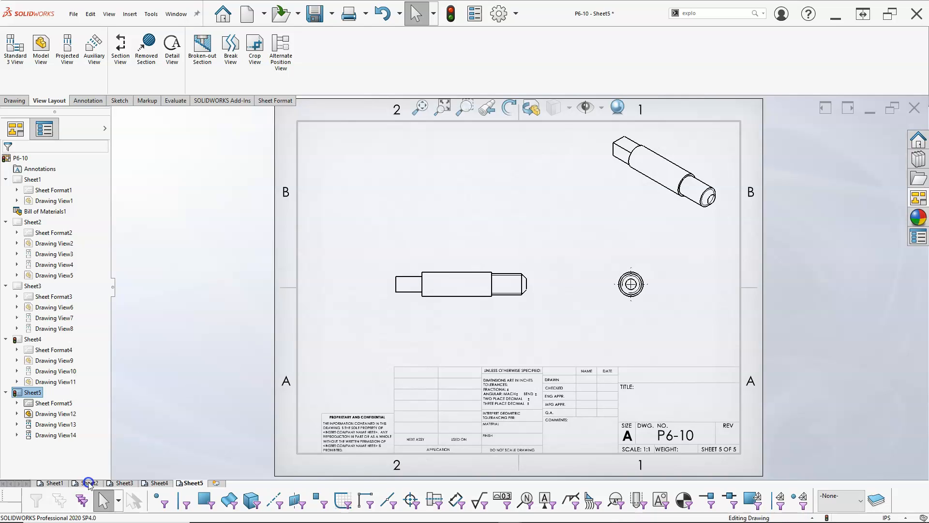
pyautogui.moveTo(479, 254); pyautogui.dragTo(475, 266)
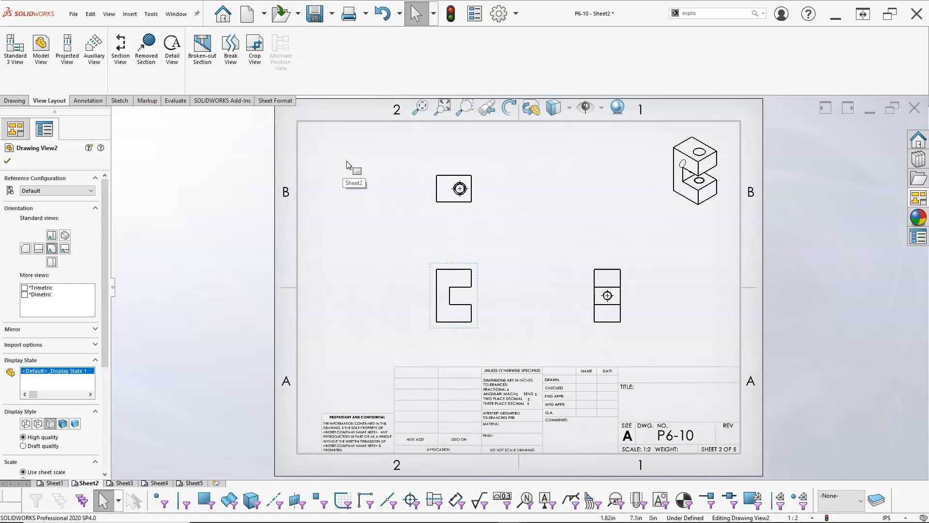
pyautogui.click(23, 100)
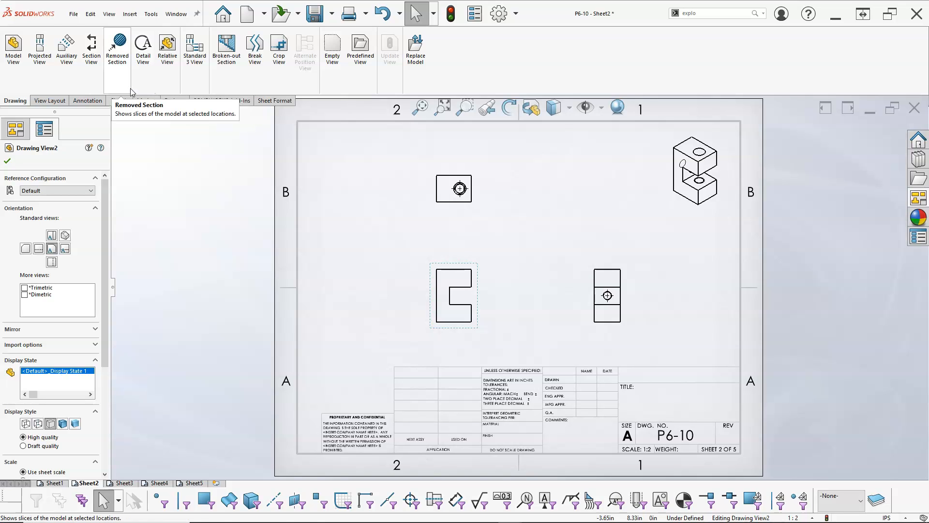
pyautogui.click(61, 101)
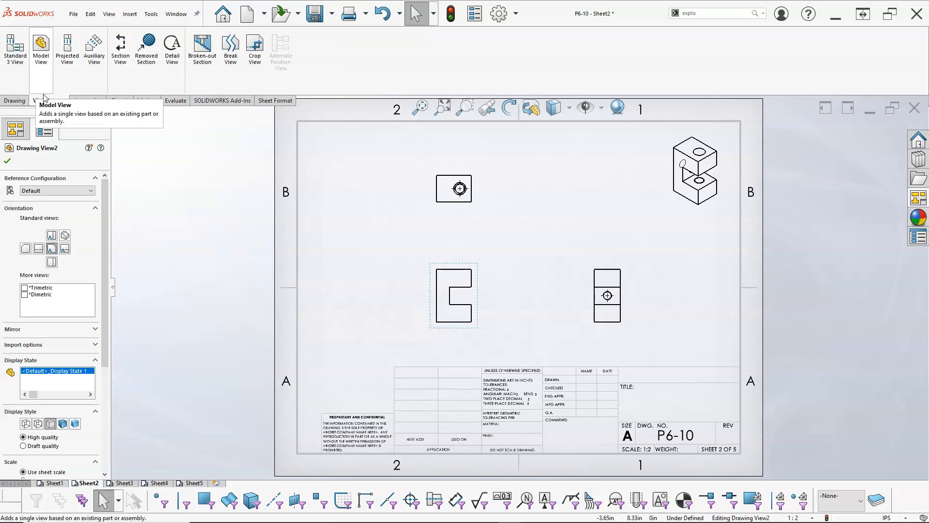
pyautogui.click(88, 101)
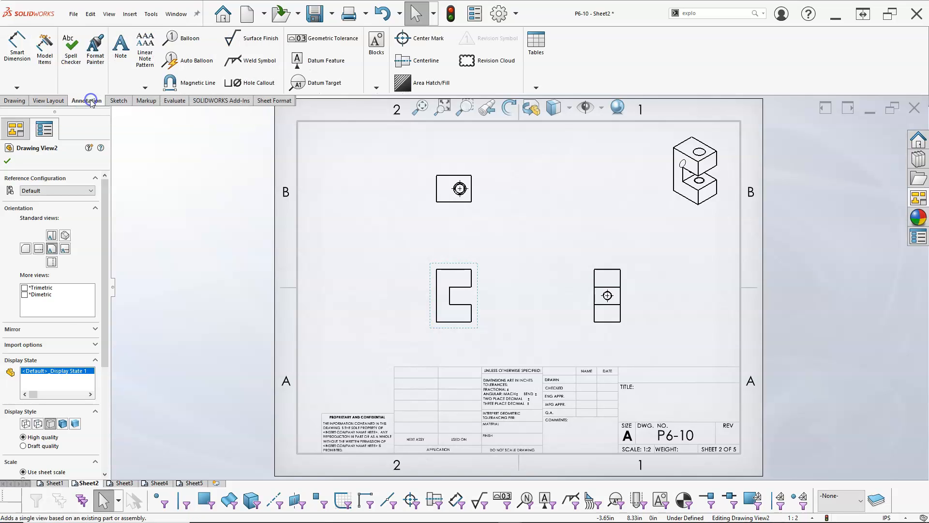
# Insert the entire model's marked-for-drawing dimensions into the C-bracket's front view with Model Items, eliminating duplicates.
pyautogui.click(47, 54)
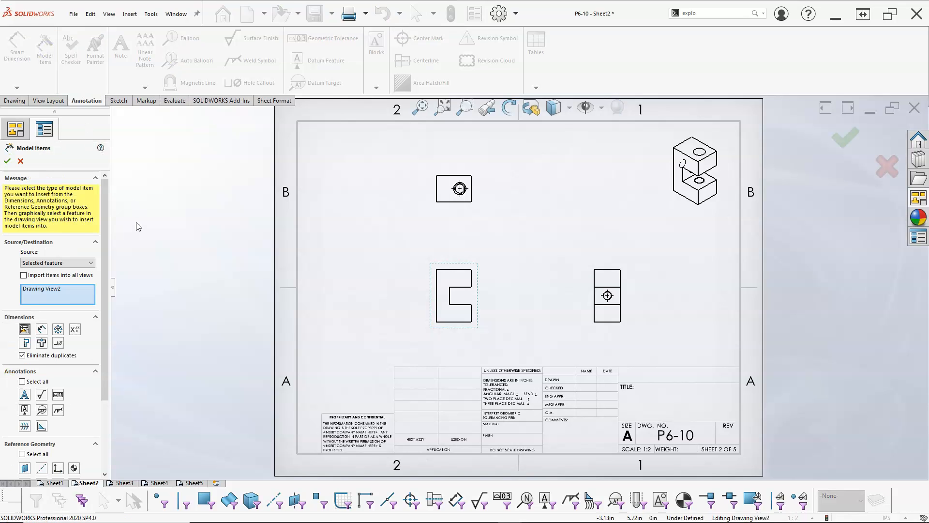
pyautogui.click(85, 262)
pyautogui.click(53, 270)
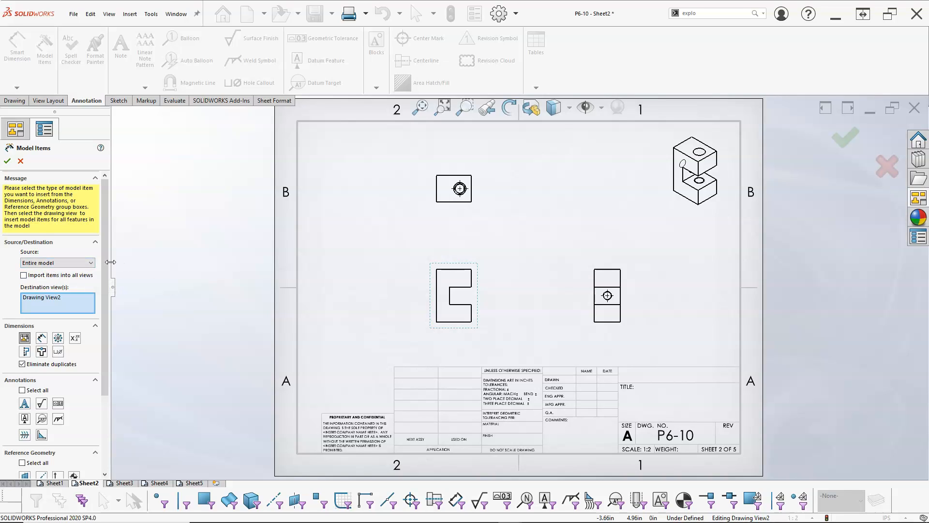
pyautogui.scroll(-2, 108, 281)
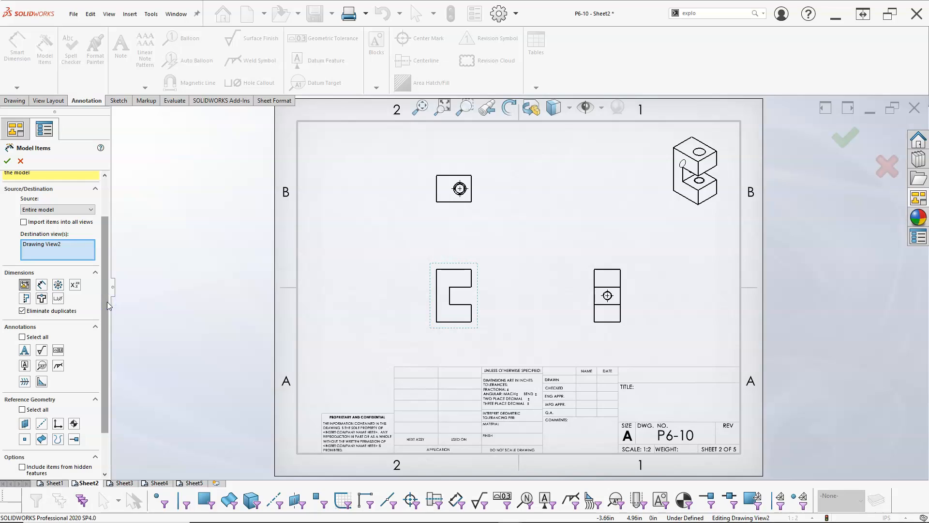
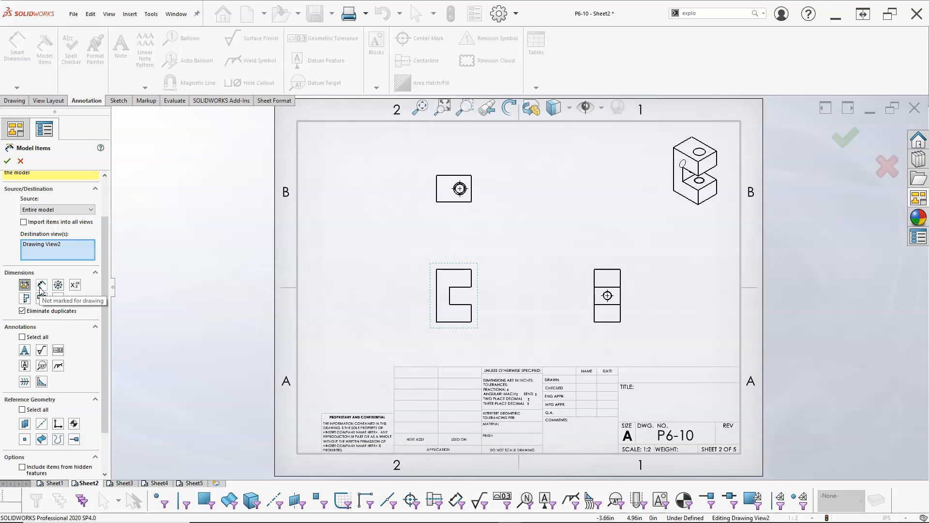
pyautogui.click(8, 161)
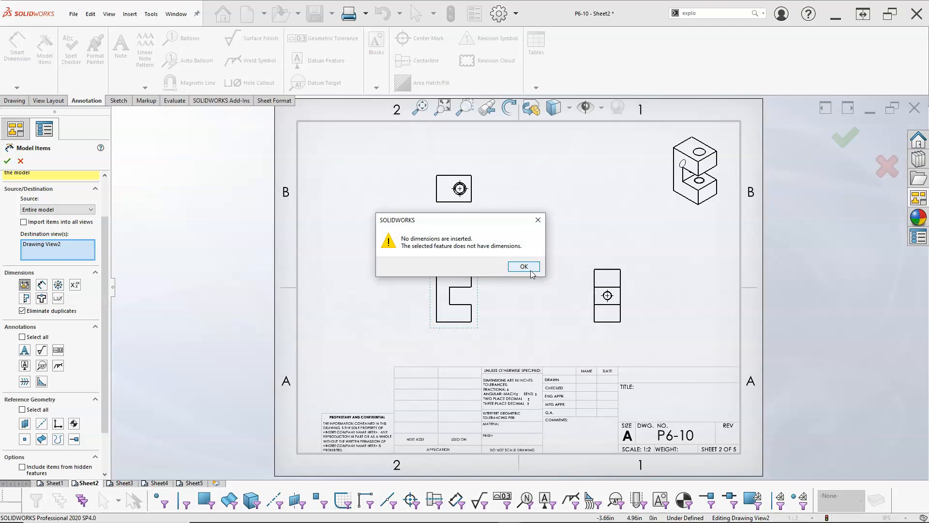
pyautogui.click(532, 270)
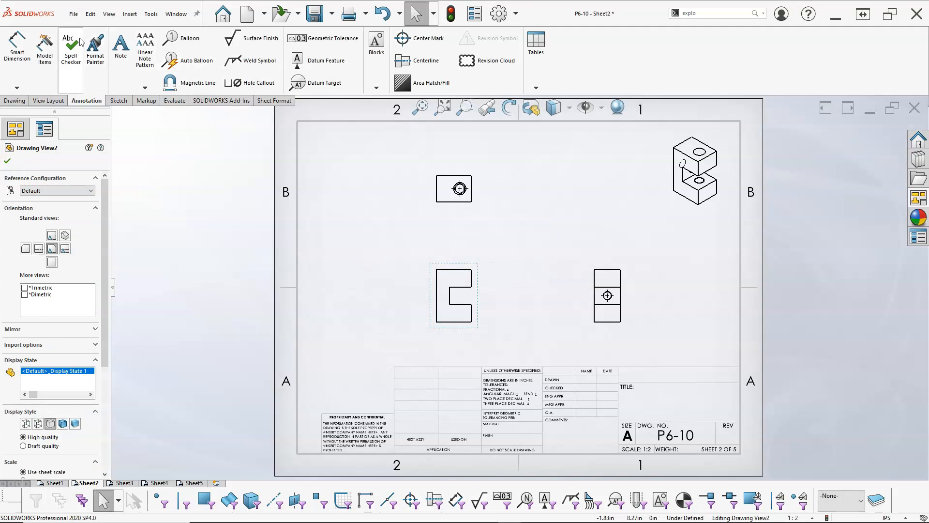
pyautogui.click(48, 48)
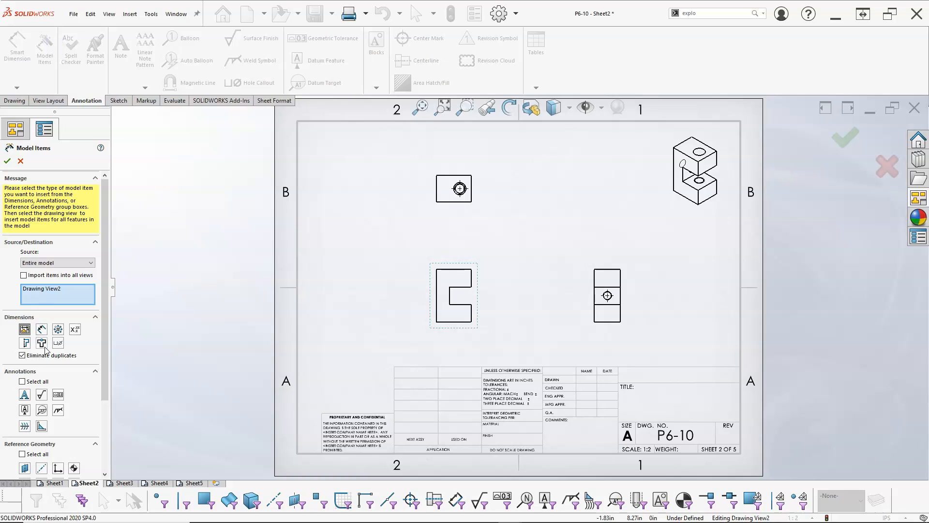
pyautogui.click(7, 161)
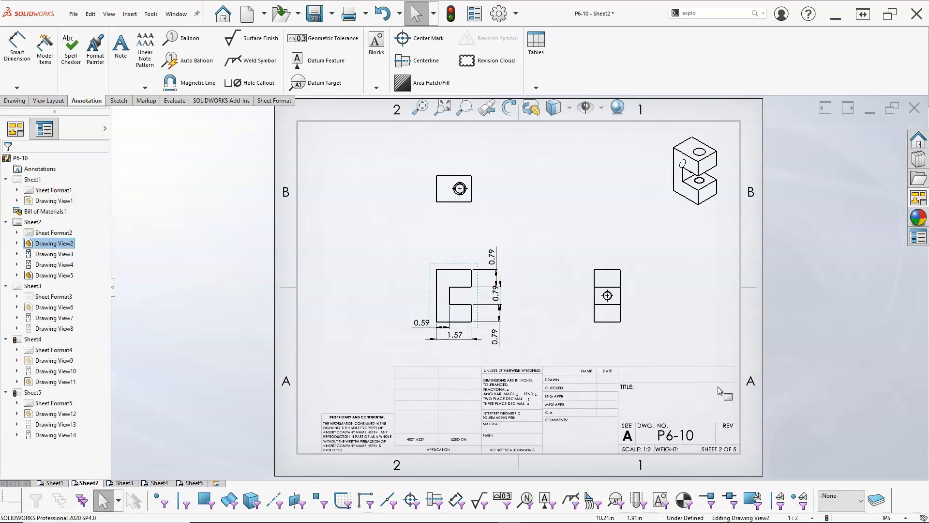
# Change the drawing's unit system to MMGS (millimeter, gram, second).
pyautogui.click(887, 517)
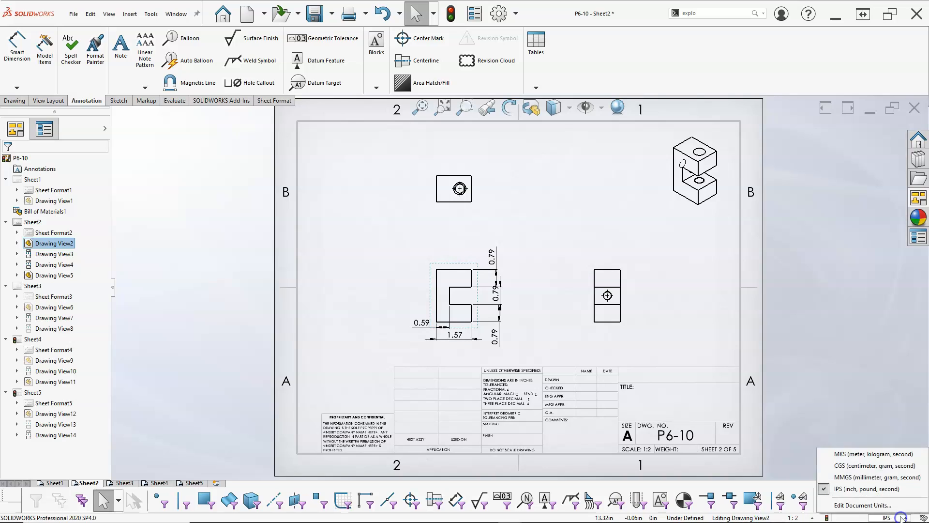
pyautogui.click(866, 478)
pyautogui.click(536, 251)
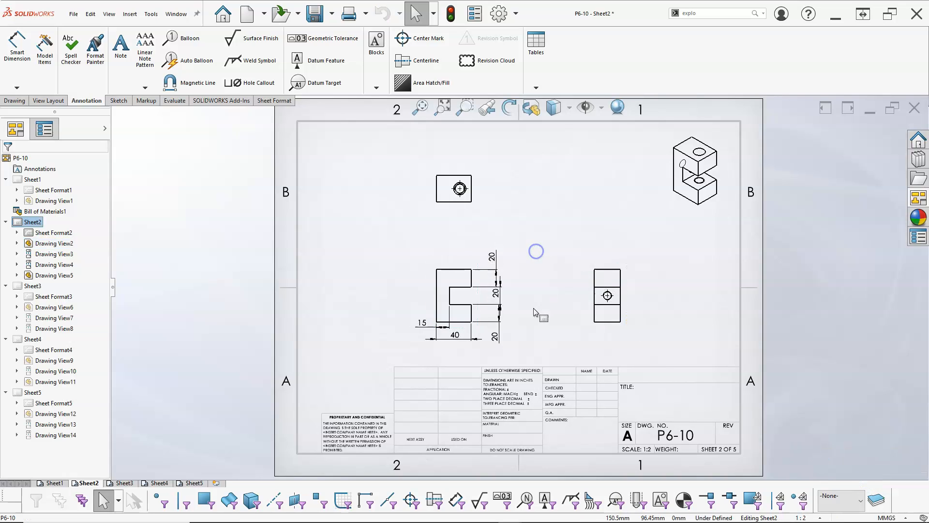
# Rearrange the front view's slot-height, lower-arm, 40 mm width and 15 mm web dimensions so they sit clear of each other.
pyautogui.scroll(-1, 532, 310)
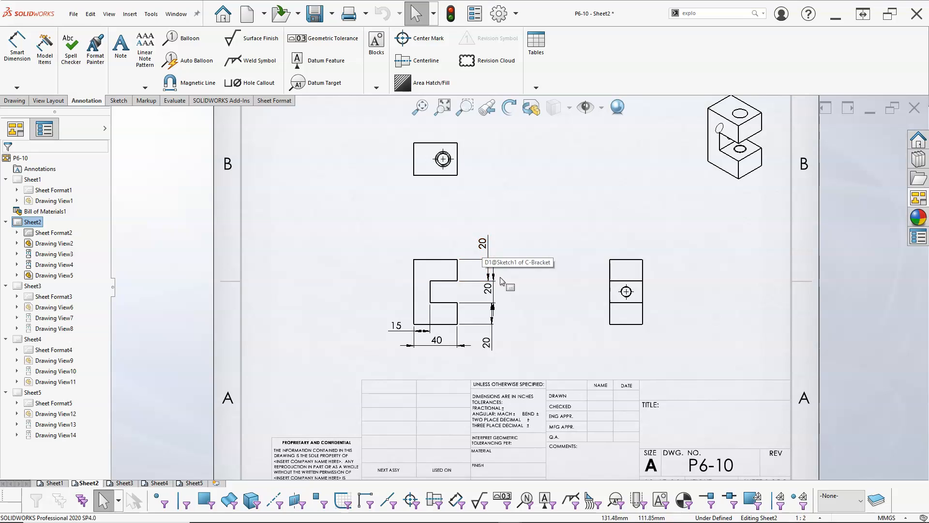
pyautogui.moveTo(492, 301); pyautogui.dragTo(512, 292)
pyautogui.click(484, 342)
pyautogui.moveTo(485, 342); pyautogui.dragTo(436, 352)
pyautogui.click(490, 354)
pyautogui.moveTo(395, 325); pyautogui.dragTo(377, 336)
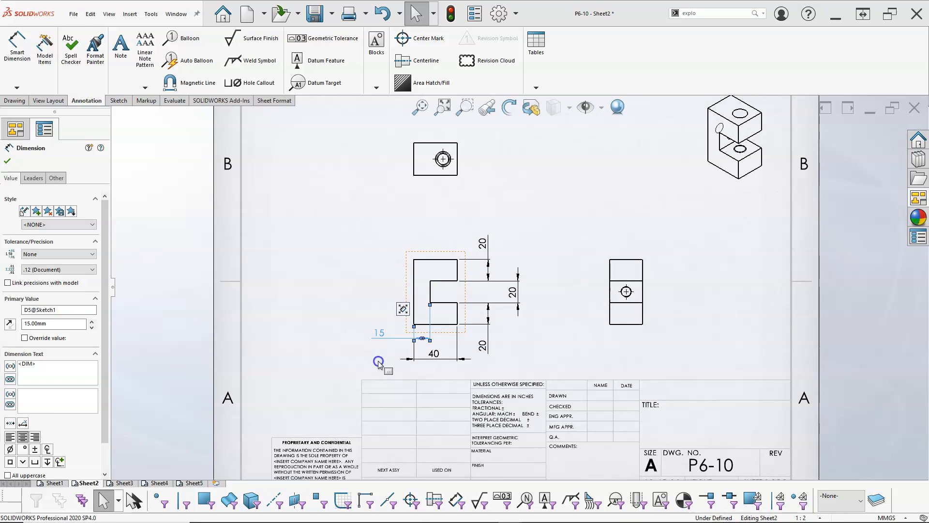
pyautogui.click(376, 361)
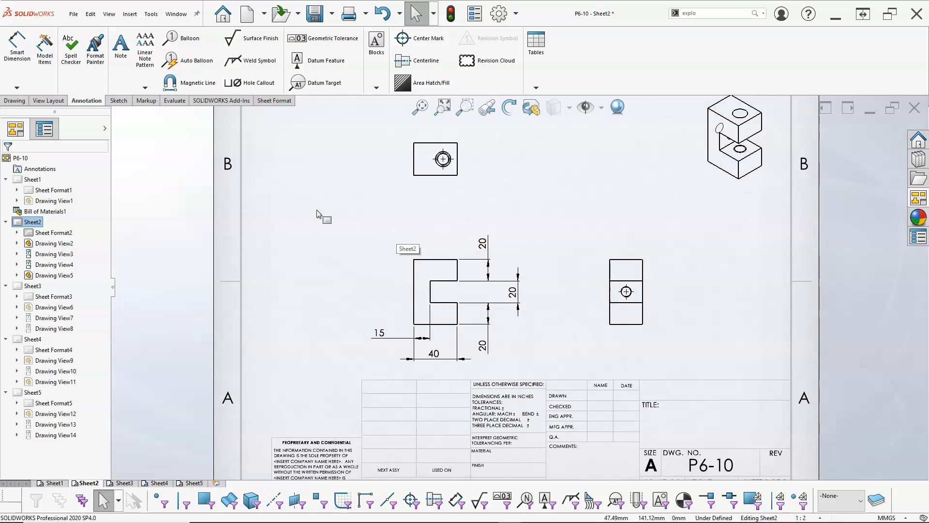
# Delete the upper arm's height dimension from the front view and dimension the bracket's overall height along its back edge.
pyautogui.click(514, 294)
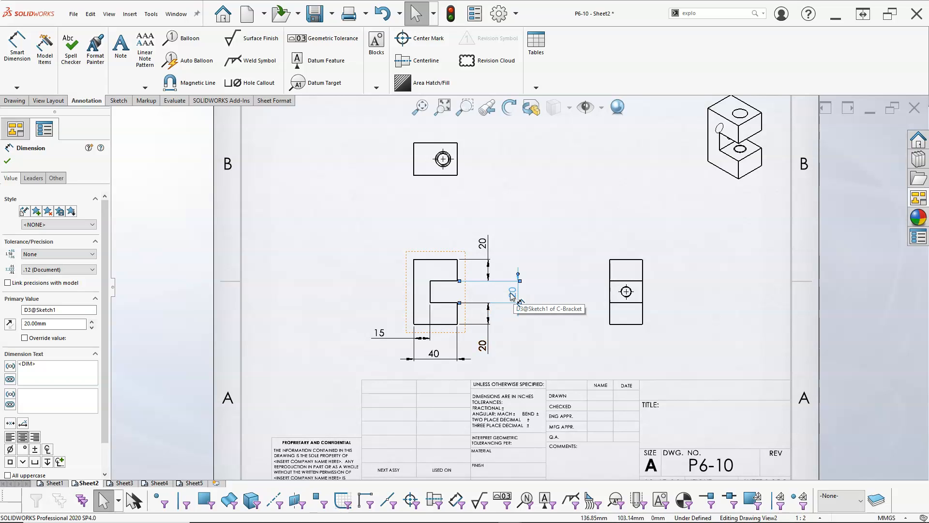
pyautogui.click(483, 246)
pyautogui.press('Delete')
pyautogui.click(17, 46)
pyautogui.click(414, 294)
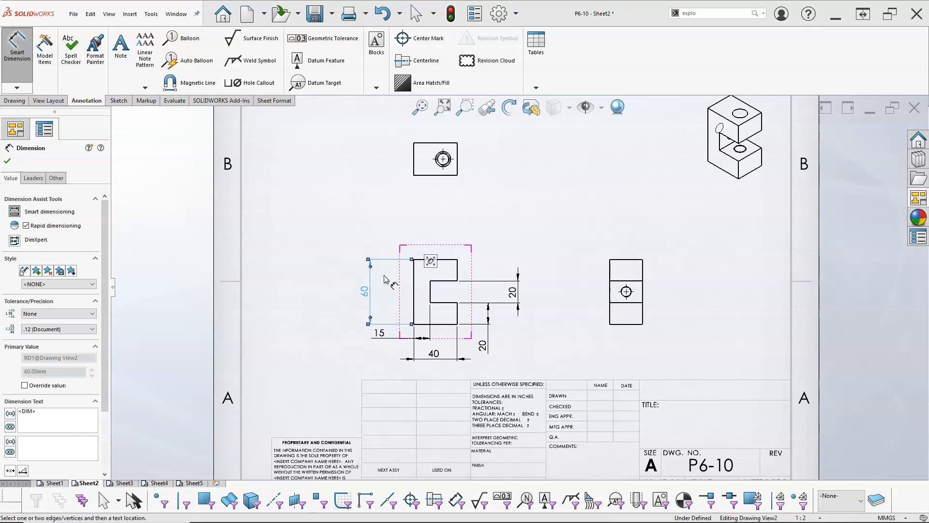
# Compare the read-only and driven options of the overall-height dimension with those of the imported slot-height dimension.
pyautogui.moveTo(104, 260); pyautogui.dragTo(115, 205)
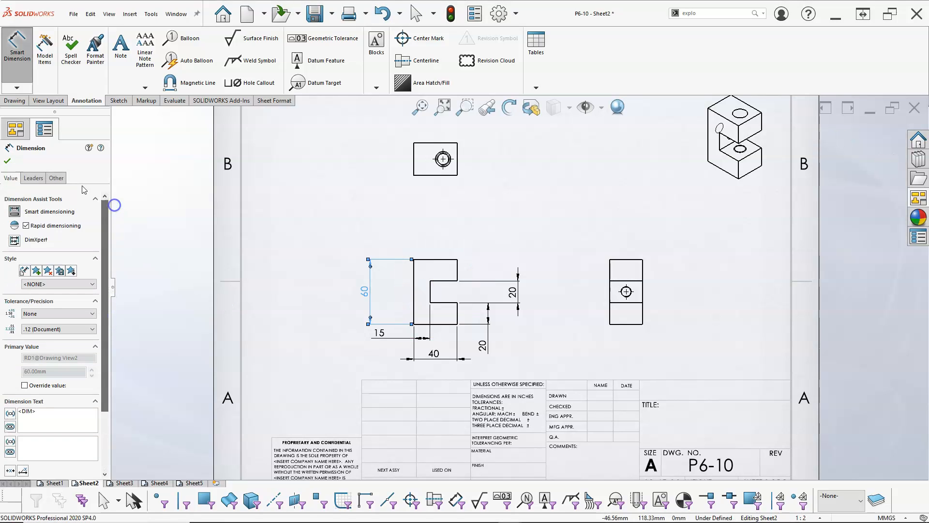
pyautogui.click(55, 178)
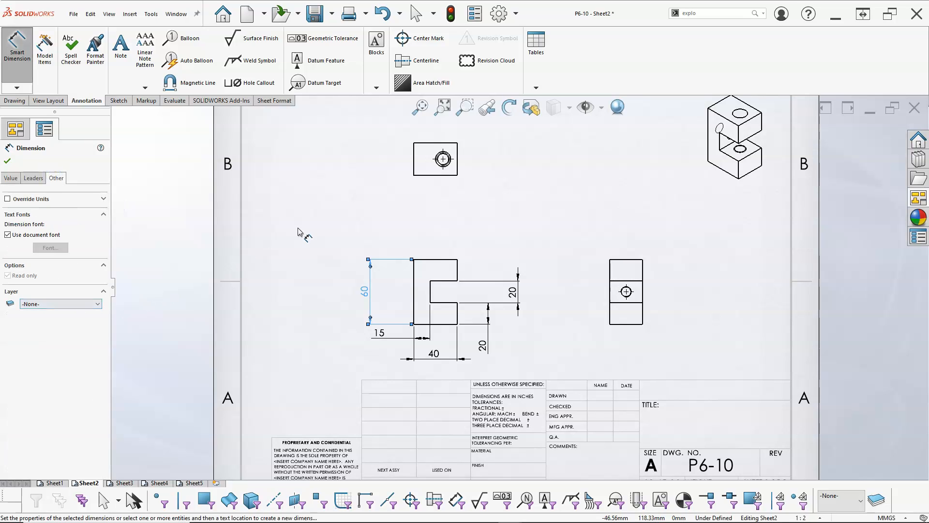
pyautogui.click(7, 161)
pyautogui.click(512, 293)
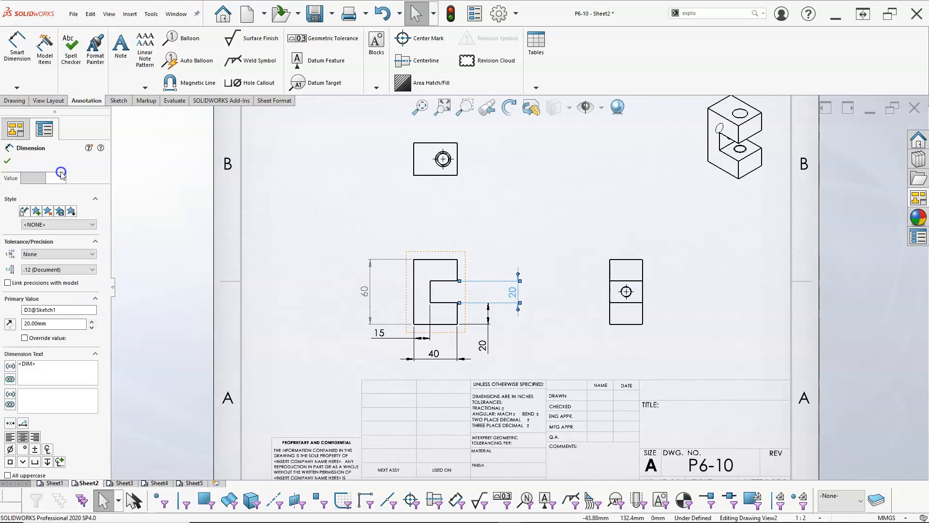
pyautogui.click(58, 178)
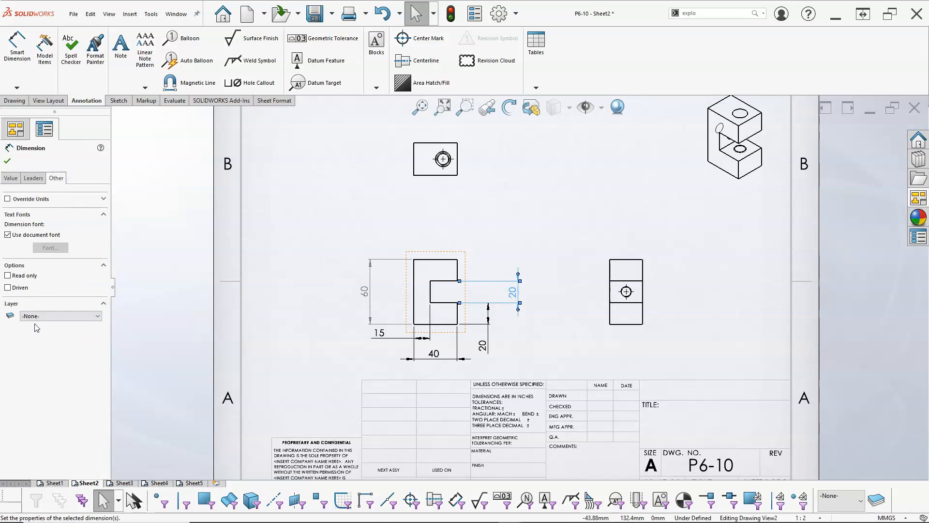
pyautogui.click(366, 293)
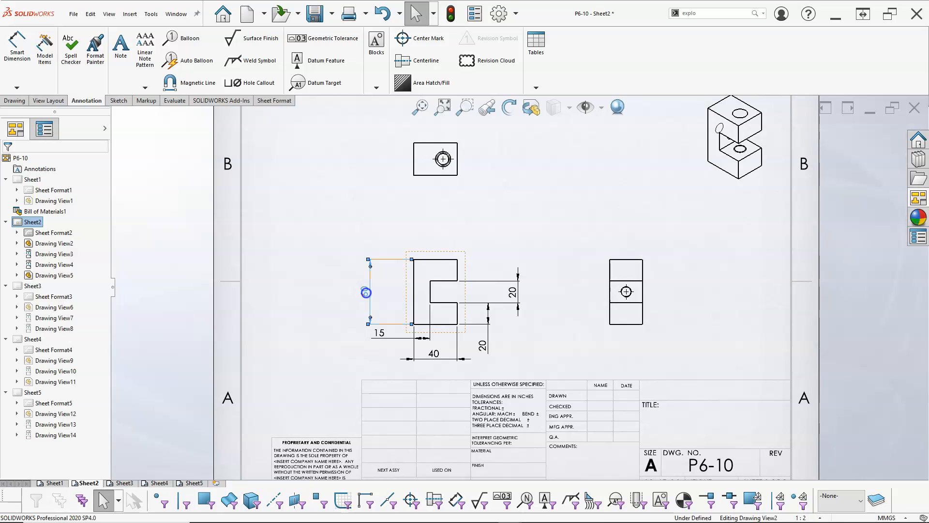
pyautogui.click(57, 178)
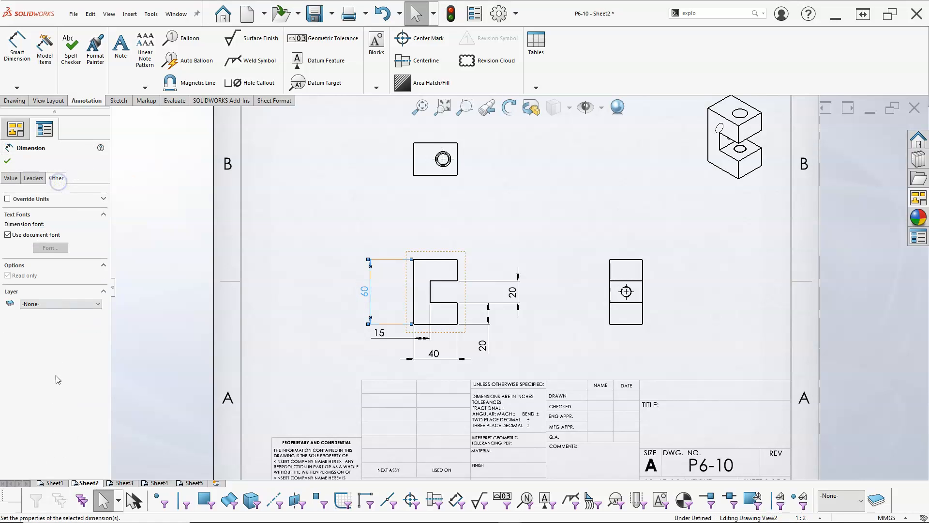
# Move the front view's overall-height dimension slightly farther out from the bracket's back edge and deselect it.
pyautogui.click(7, 161)
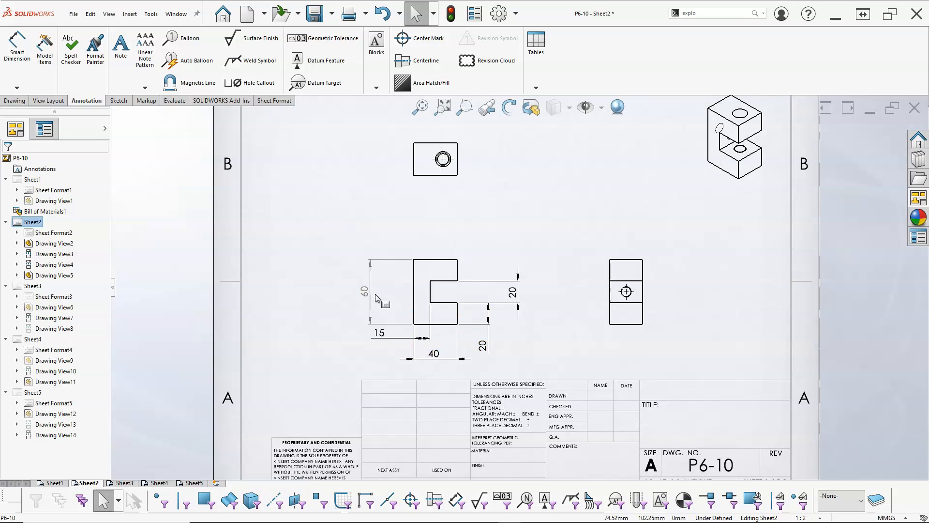
pyautogui.click(366, 295)
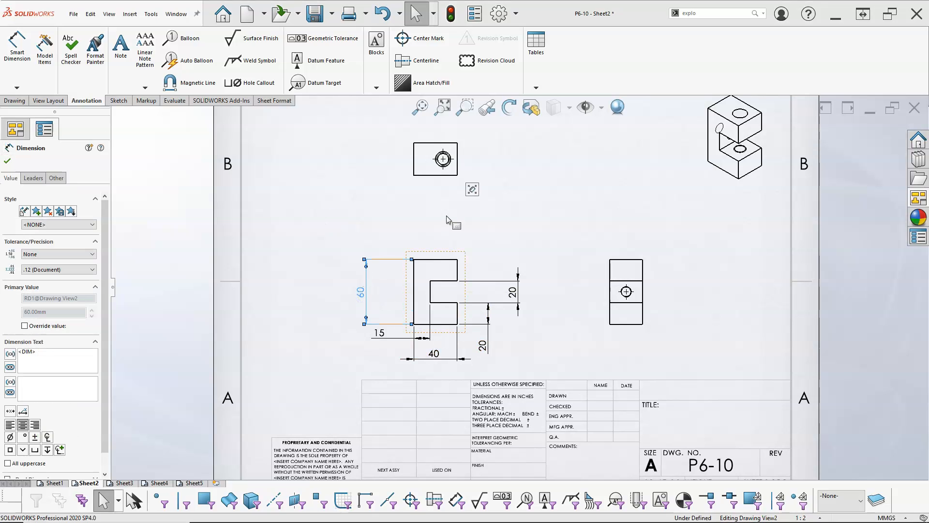
pyautogui.click(446, 217)
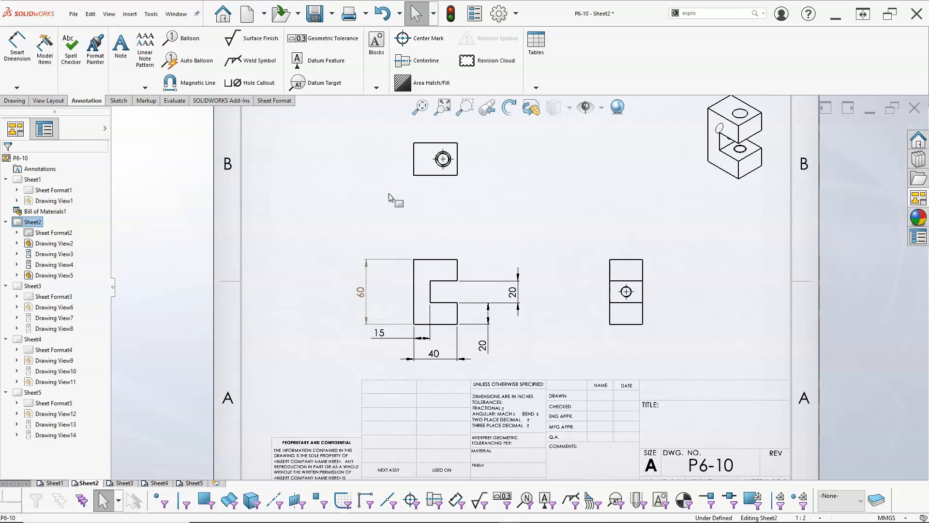
# Dimension the top view's overall depth and the distance from its front edge to the hole centre with Smart Dimension.
pyautogui.click(17, 46)
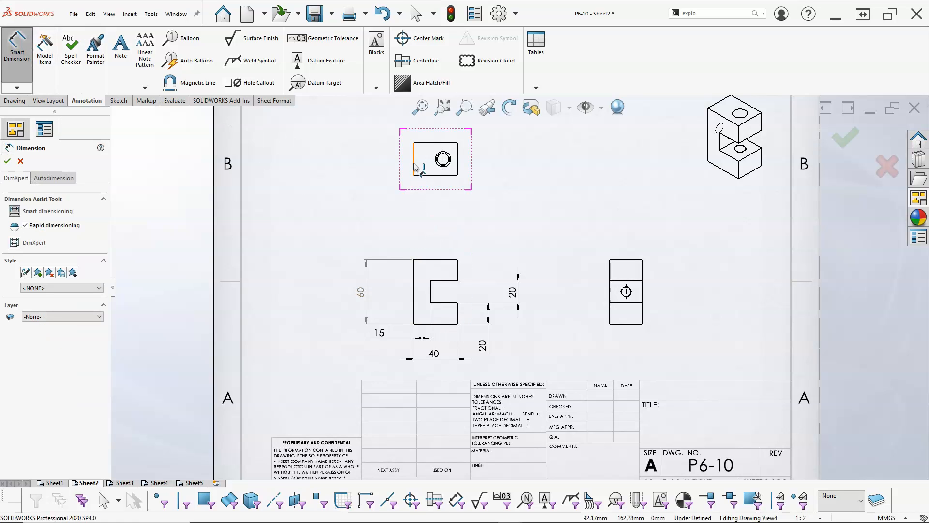
pyautogui.click(414, 164)
pyautogui.click(355, 162)
pyautogui.click(427, 175)
pyautogui.click(375, 200)
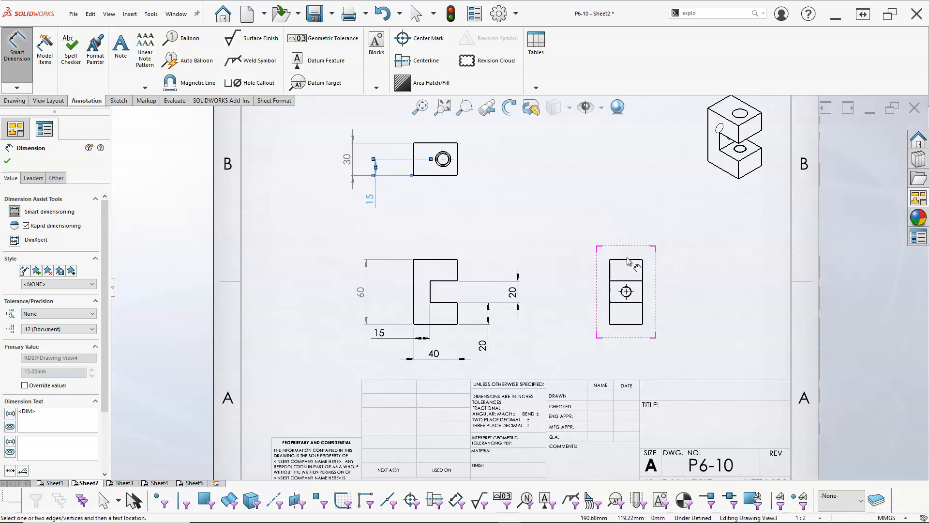
# Dimension the side view's hole height from the bracket's lower edge to the hole centre.
pyautogui.click(631, 324)
pyautogui.click(627, 291)
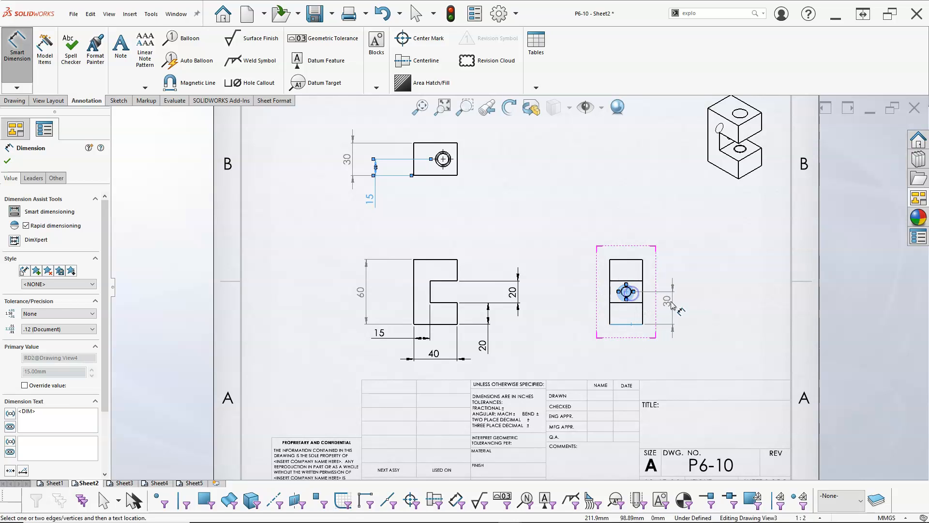
pyautogui.click(675, 306)
pyautogui.click(611, 318)
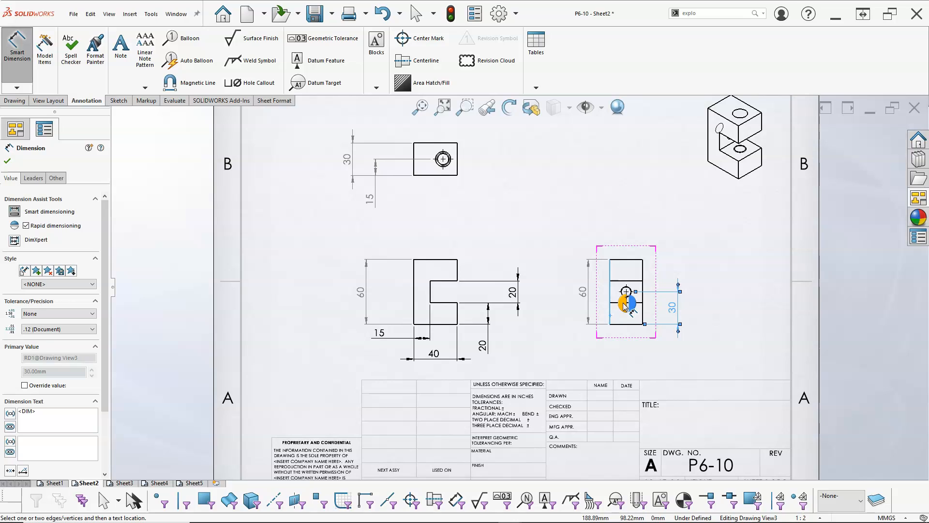
pyautogui.click(623, 303)
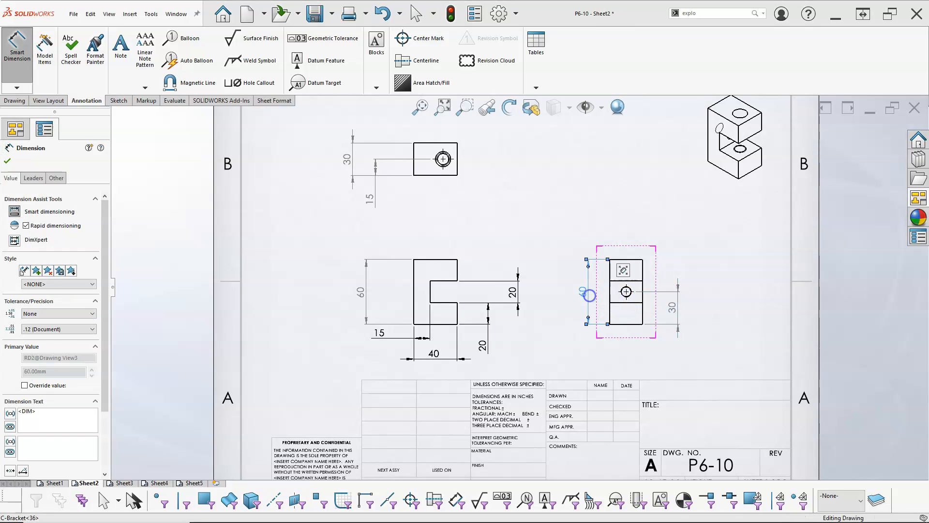
pyautogui.click(577, 270)
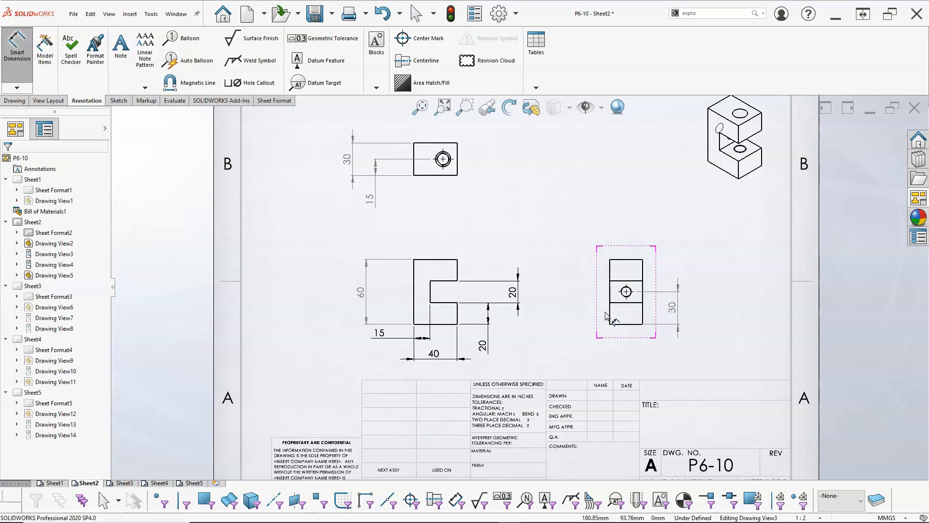
pyautogui.click(616, 324)
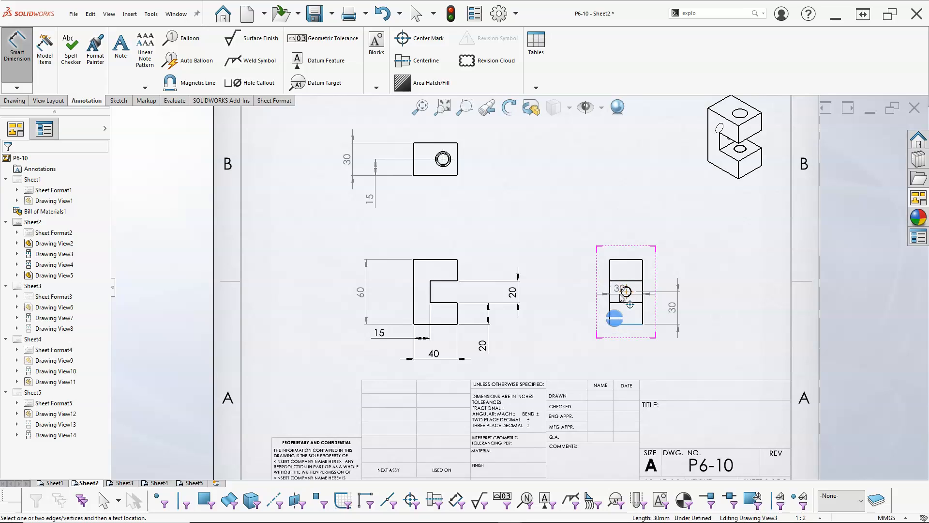
pyautogui.click(622, 294)
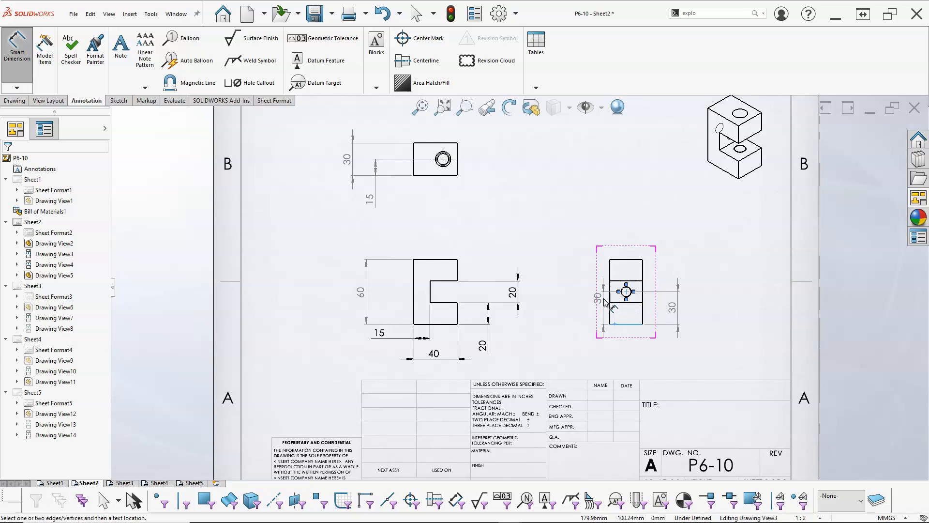
pyautogui.click(600, 295)
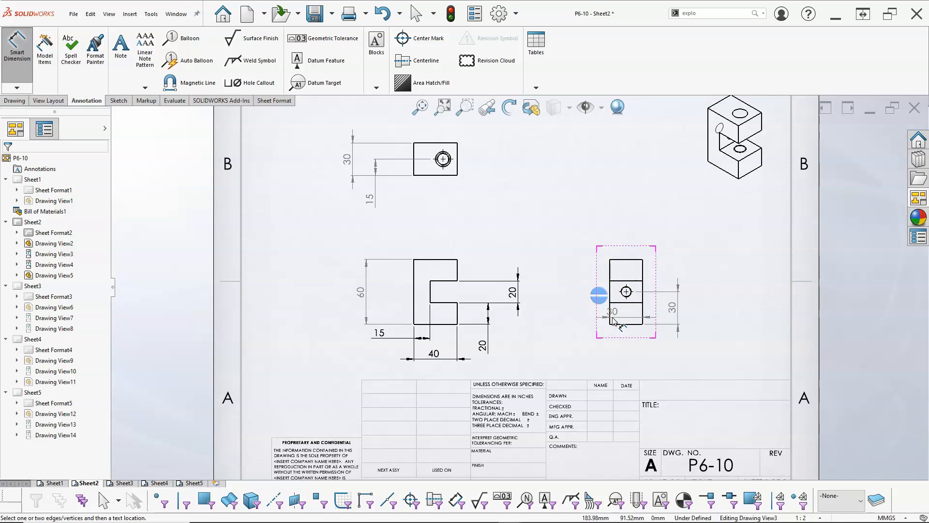
pyautogui.press('Escape')
# Dimension the side view's hole centre horizontally from the bracket's left edge, placing the dimension below the view, and end Smart Dimension.
pyautogui.click(610, 313)
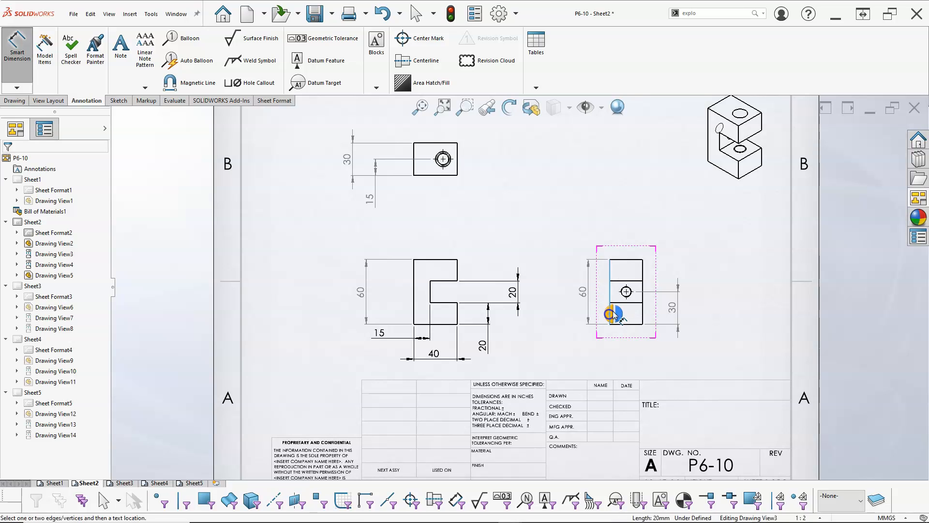
pyautogui.click(627, 297)
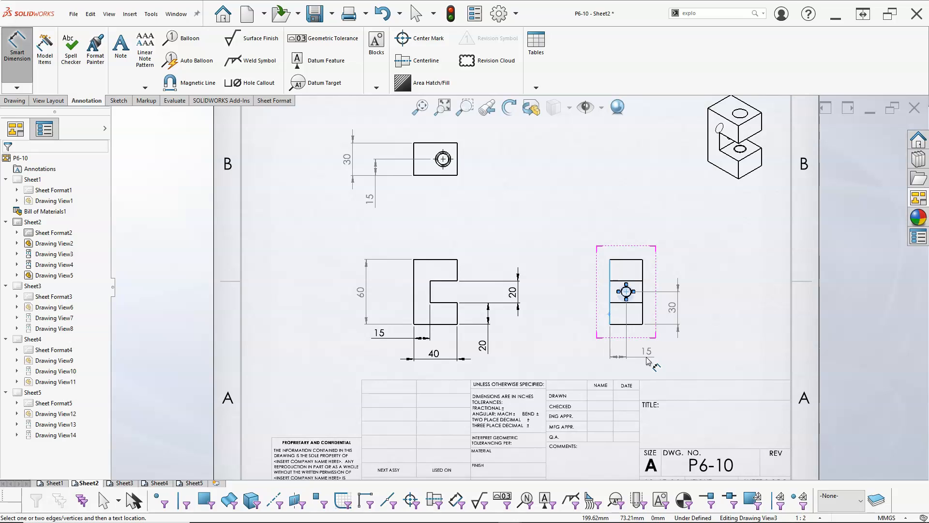
pyautogui.click(647, 360)
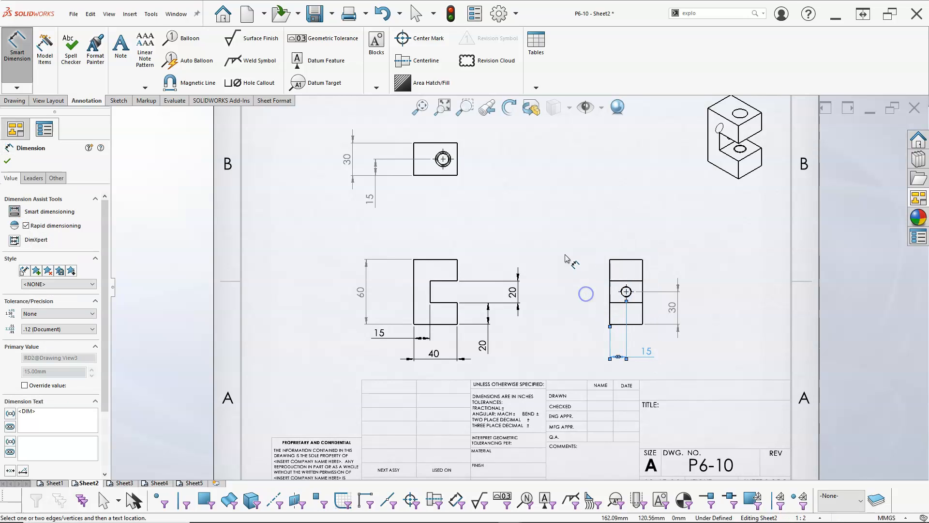
pyautogui.rightClick(575, 196)
pyautogui.click(583, 243)
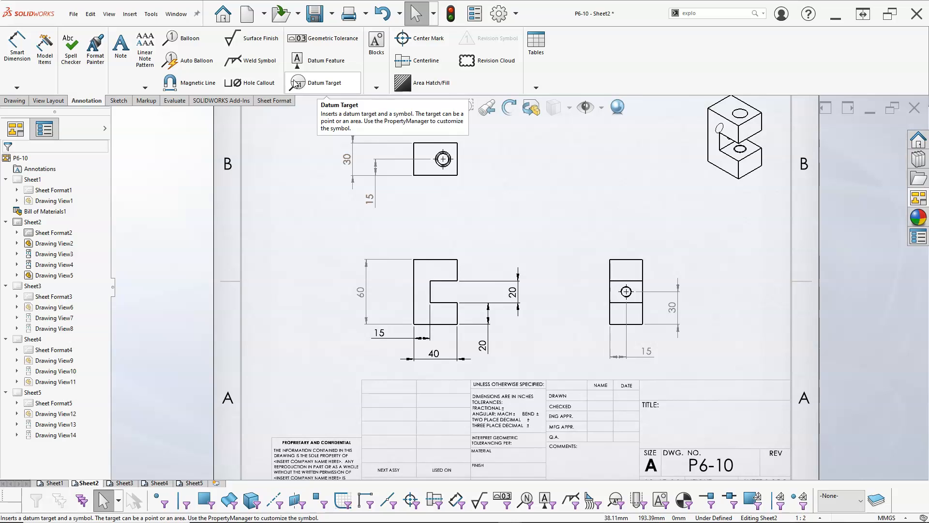
# Add a hole callout to the plain through hole in the top view, placing its text below and to the right of the view.
pyautogui.click(261, 82)
pyautogui.scroll(-2, 451, 170)
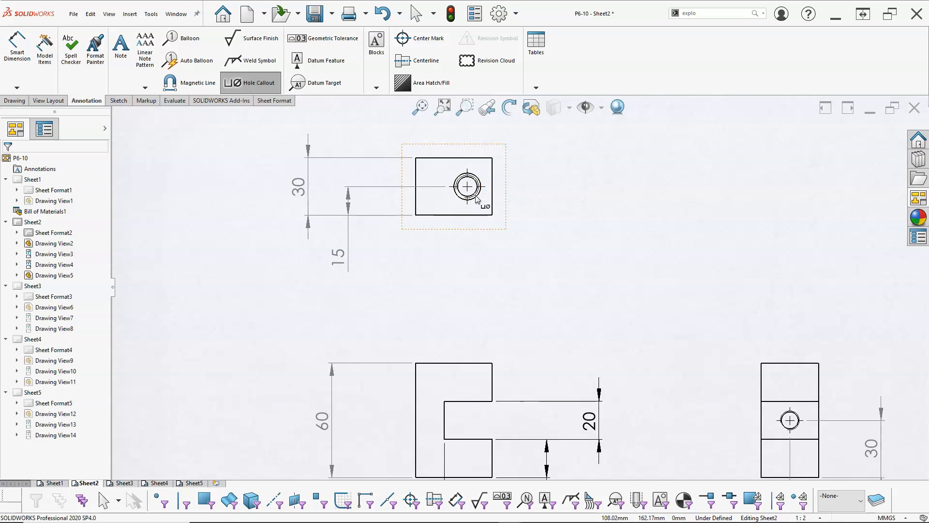
pyautogui.click(476, 197)
pyautogui.click(598, 218)
pyautogui.scroll(3, 542, 297)
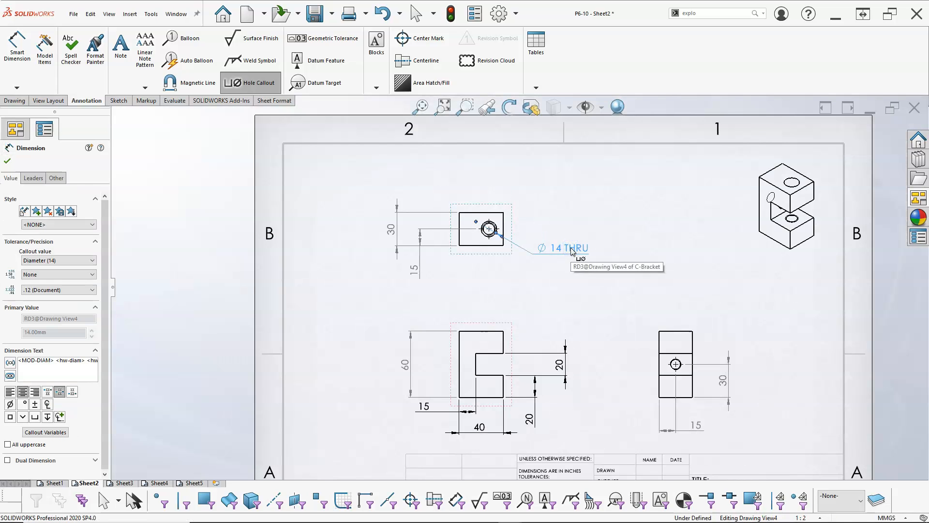
pyautogui.scroll(-1, 540, 296)
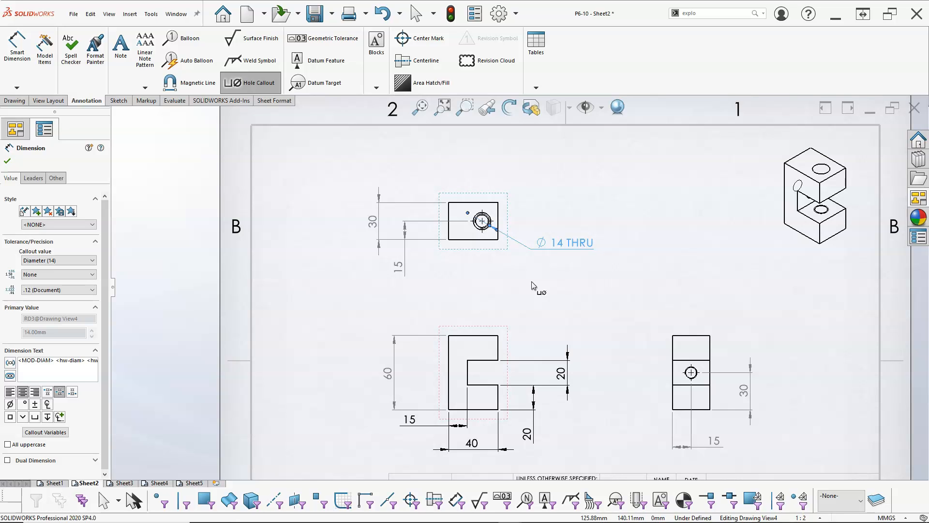
# Add a second hole callout for the top view's tapped hole, placing it above the plain-hole callout, and end the command.
pyautogui.scroll(-5, 508, 238)
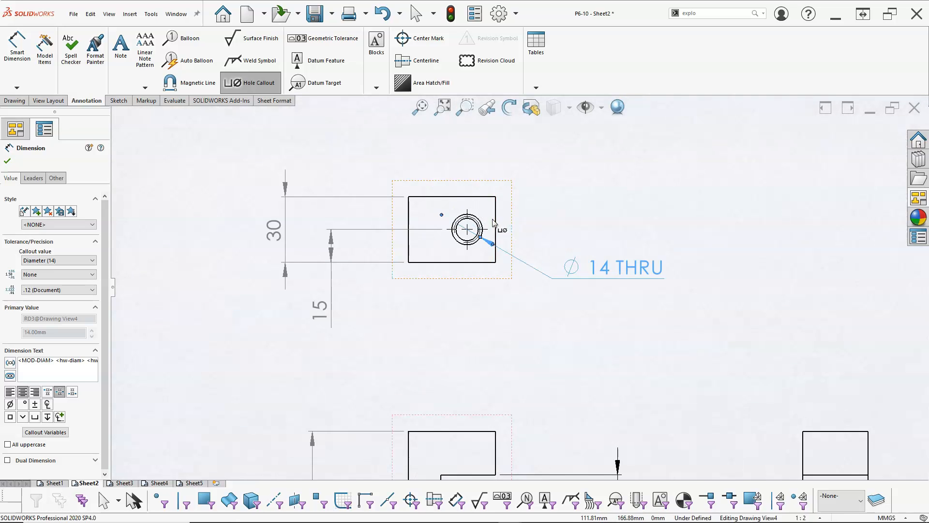
pyautogui.scroll(6, 503, 236)
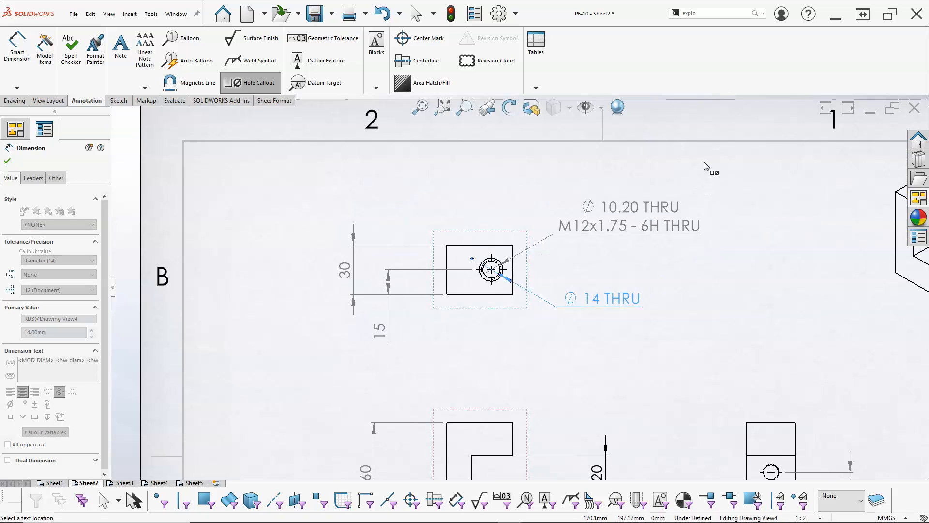
pyautogui.click(707, 162)
pyautogui.scroll(3, 651, 348)
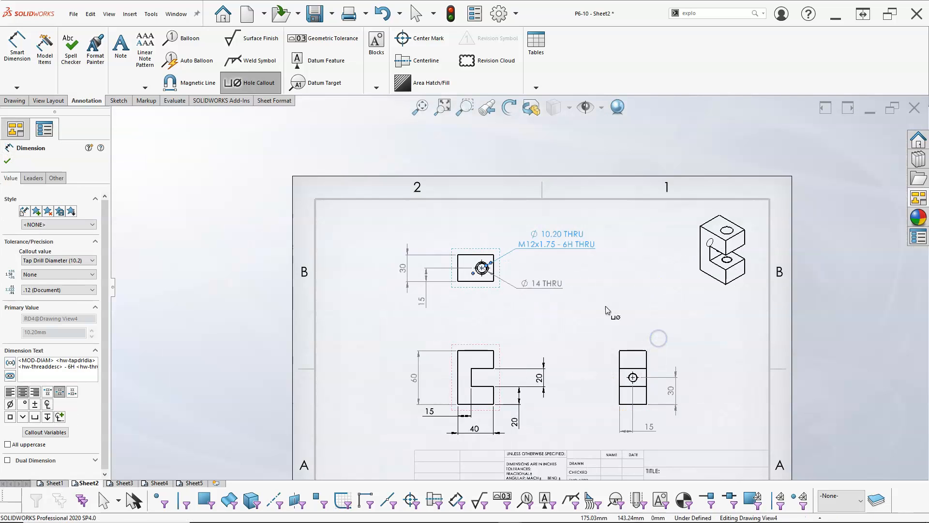
pyautogui.scroll(-2, 546, 315)
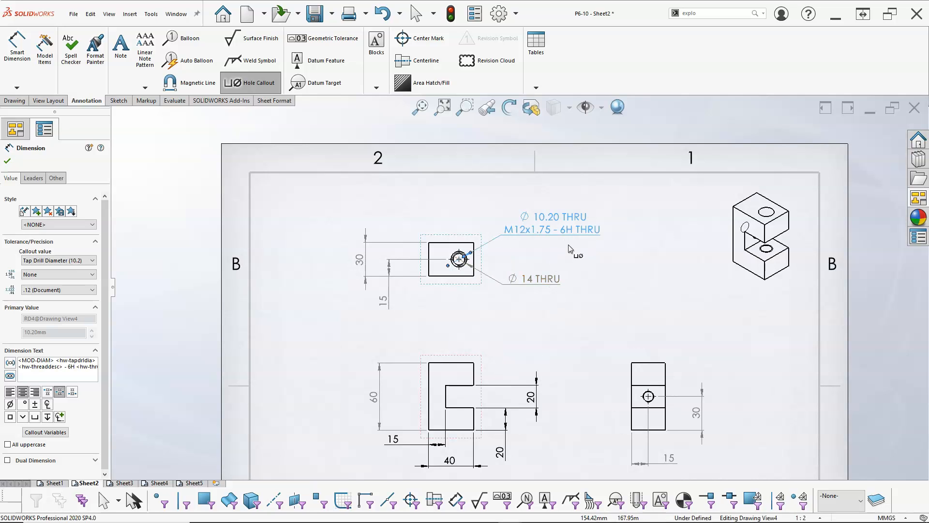
pyautogui.rightClick(570, 342)
pyautogui.click(589, 402)
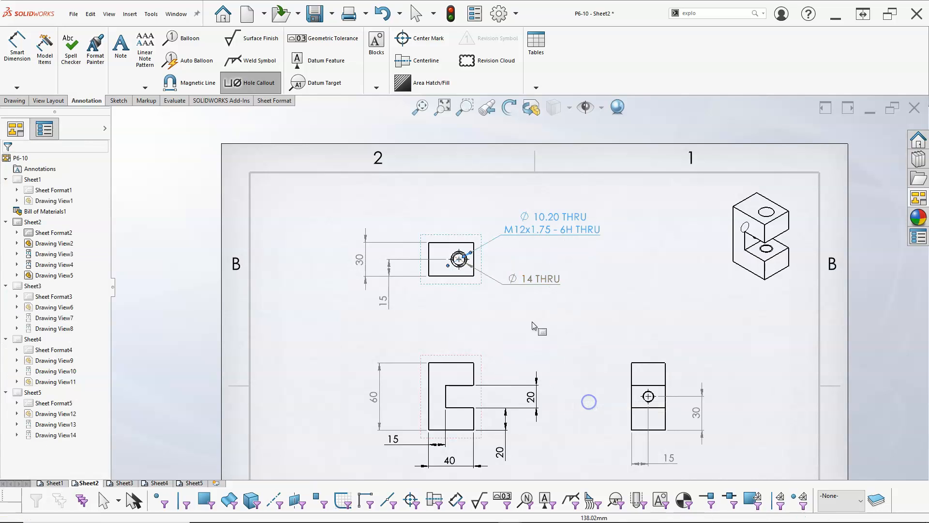
# Set the front view's display style to Hidden Lines Visible.
pyautogui.scroll(3, 455, 315)
pyautogui.scroll(-3, 455, 316)
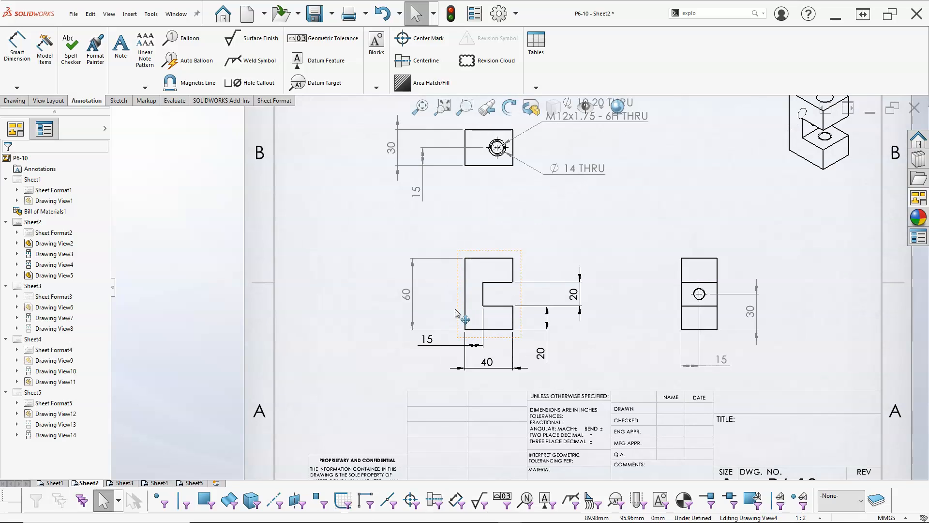
pyautogui.click(479, 255)
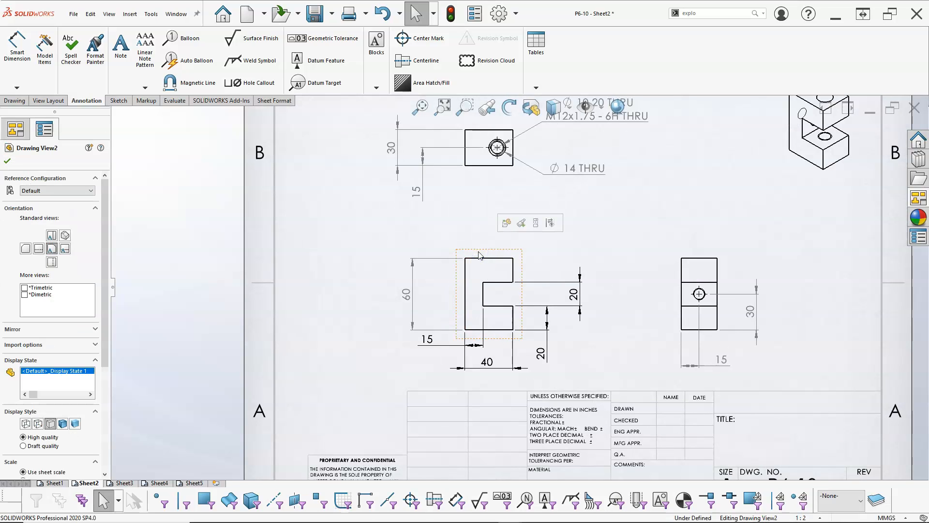
pyautogui.moveTo(101, 269); pyautogui.dragTo(103, 372)
pyautogui.click(38, 255)
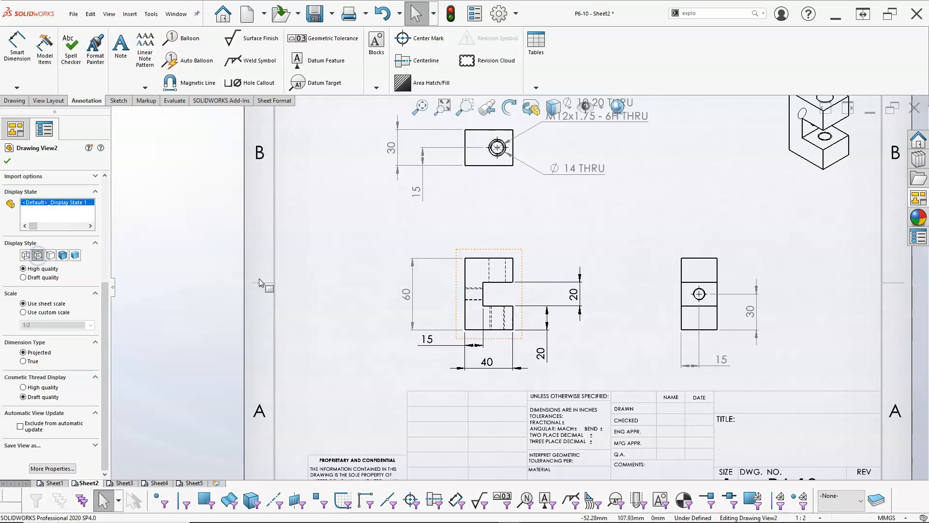
pyautogui.click(8, 162)
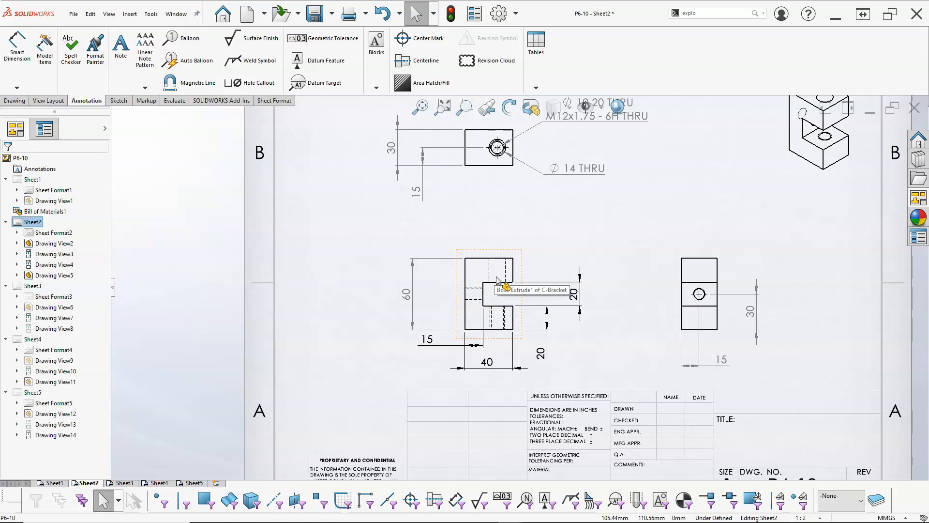
# Add a hole callout to the tapped hole in the side view, placing it above and to the right of the view.
pyautogui.click(248, 83)
pyautogui.click(704, 290)
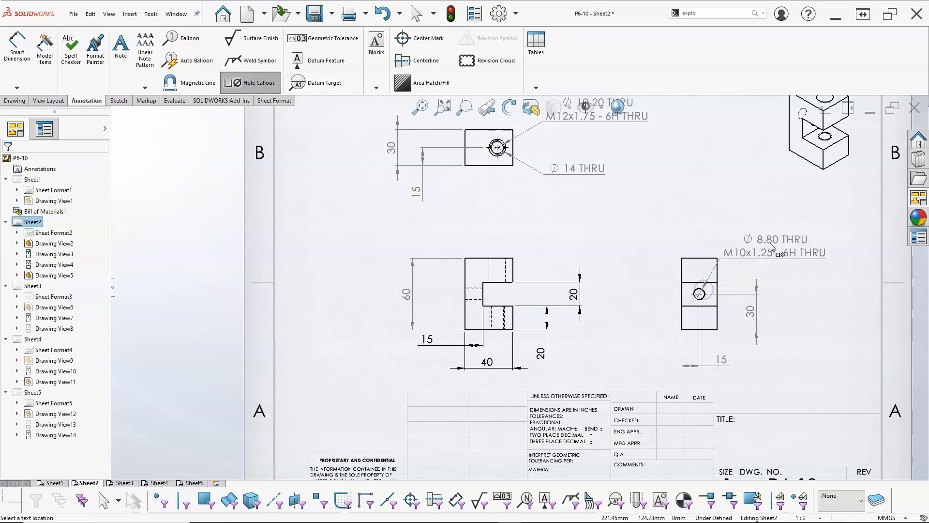
pyautogui.click(796, 238)
pyautogui.rightClick(697, 193)
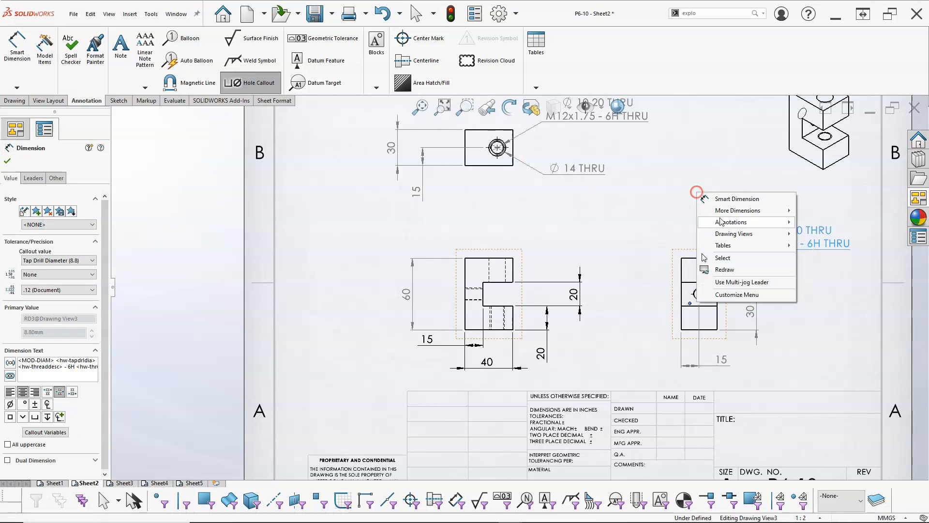
pyautogui.click(723, 258)
# Shift the front view and its aligned top view toward the sheet's left border, with the front view slightly higher.
pyautogui.press('f')
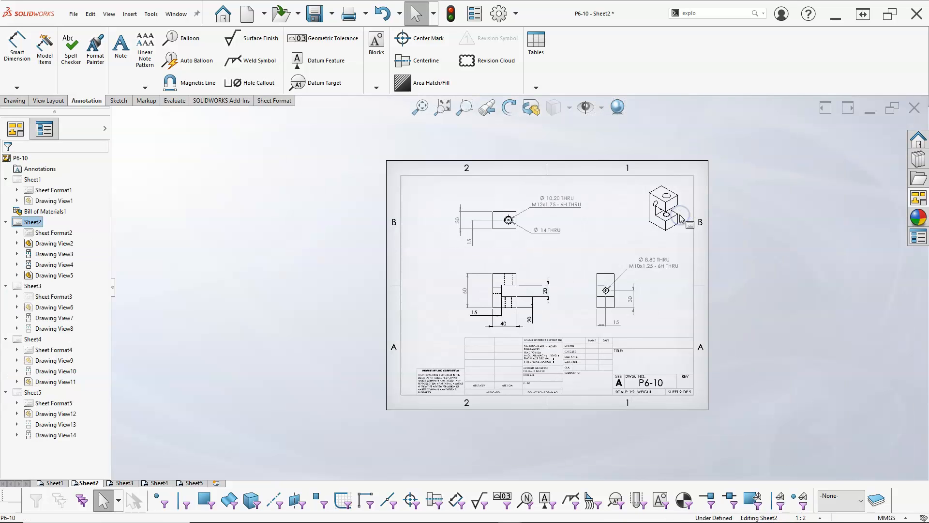
pyautogui.click(439, 110)
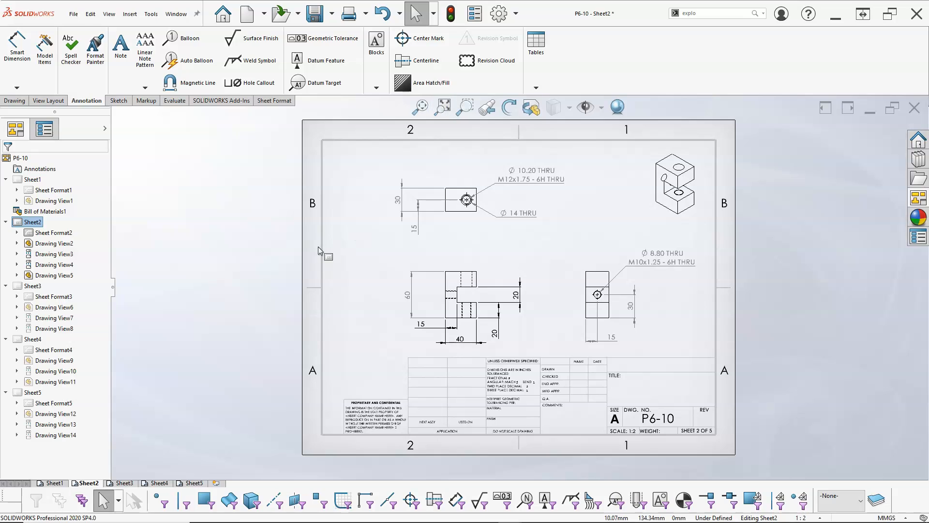
pyautogui.moveTo(460, 267)
pyautogui.mouseDown()
pyautogui.moveTo(426, 261)
pyautogui.moveTo(435, 260)
pyautogui.mouseUp()
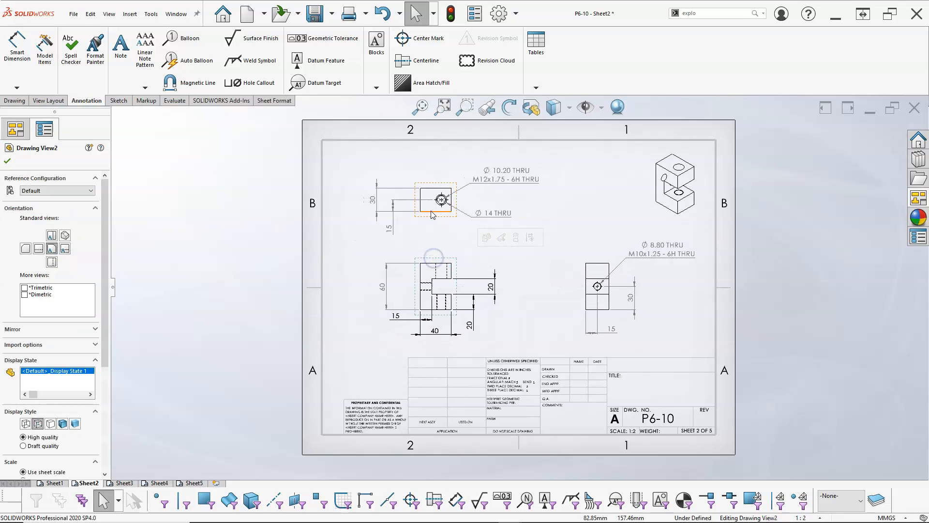
pyautogui.moveTo(432, 219); pyautogui.dragTo(431, 213)
pyautogui.click(529, 238)
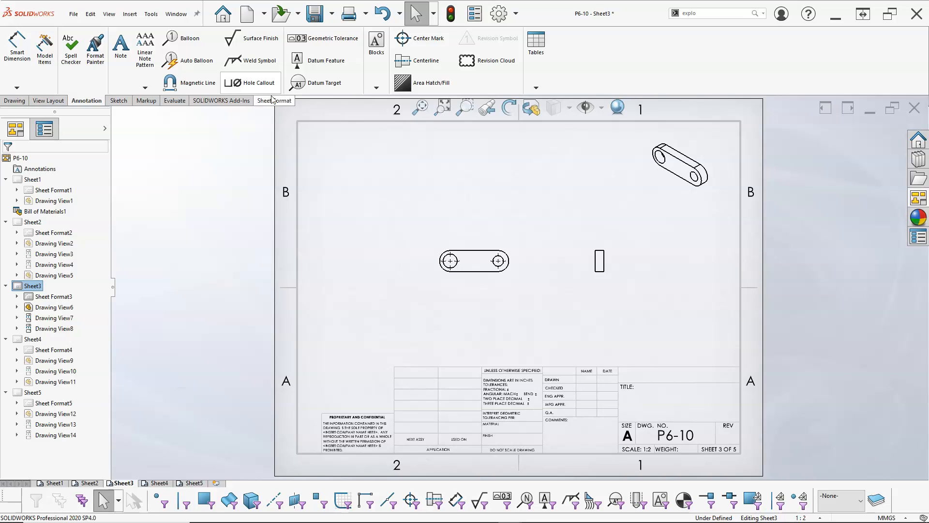
# Dimension the center-to-center distance between the two holes in Sheet3's front view, placing it above the view.
pyautogui.click(15, 47)
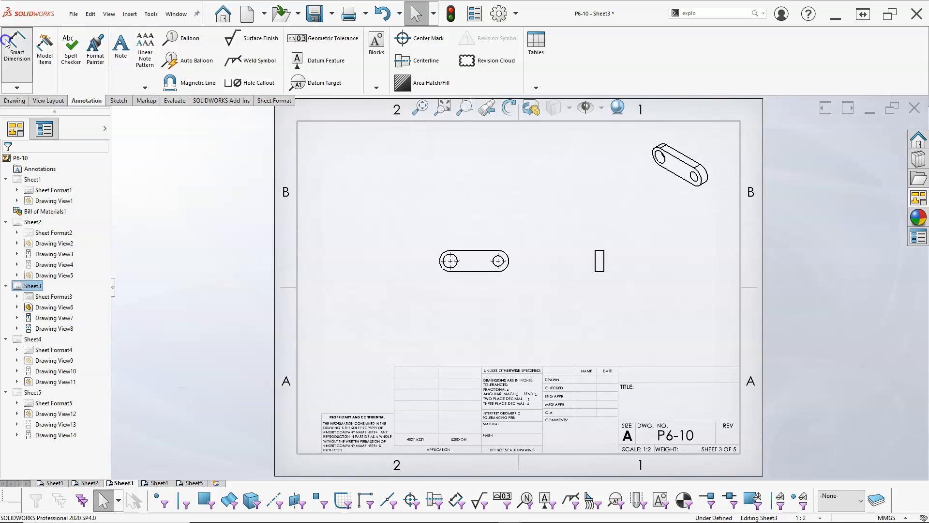
pyautogui.click(455, 259)
pyautogui.click(493, 260)
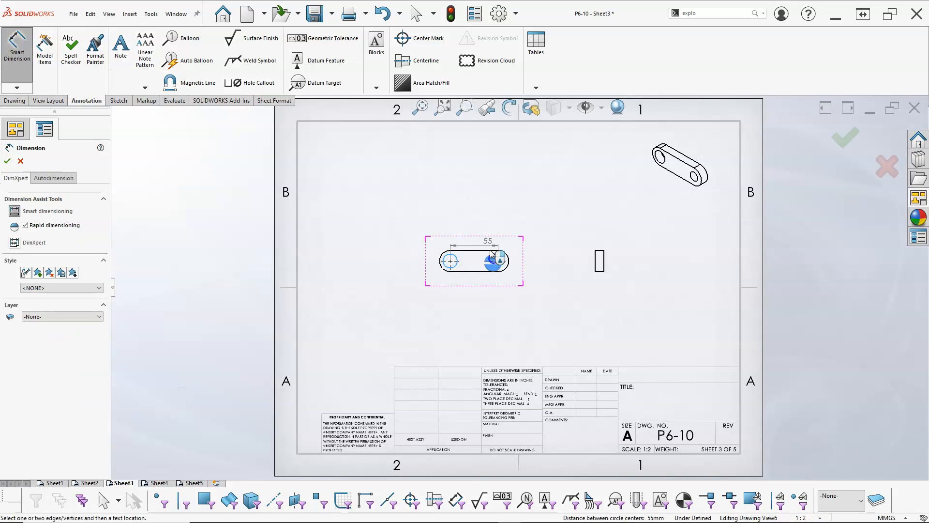
pyautogui.click(476, 215)
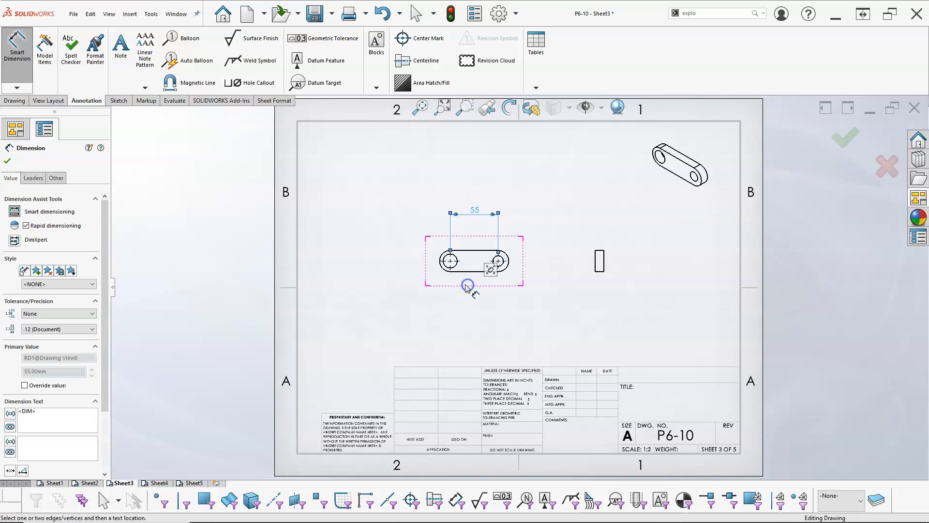
# Dimension the arm's overall length across both end arcs above the hole spacing, and enclose it in parentheses as a reference dimension.
pyautogui.scroll(-2, 464, 285)
pyautogui.click(430, 255)
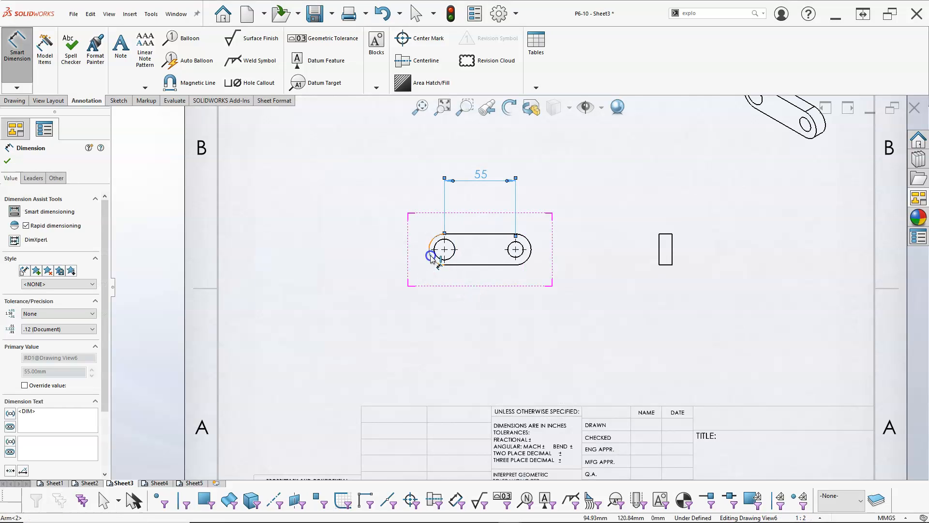
pyautogui.click(532, 252)
pyautogui.click(480, 141)
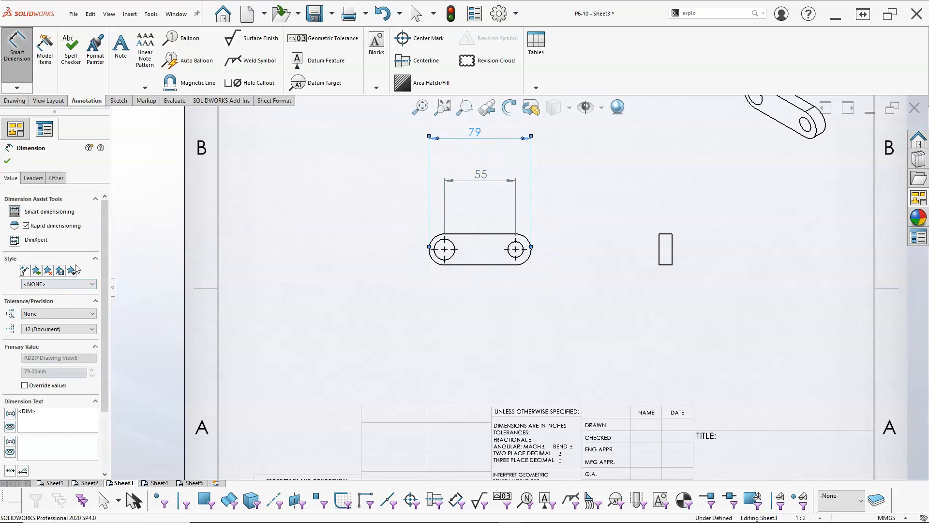
pyautogui.click(10, 413)
pyautogui.click(8, 161)
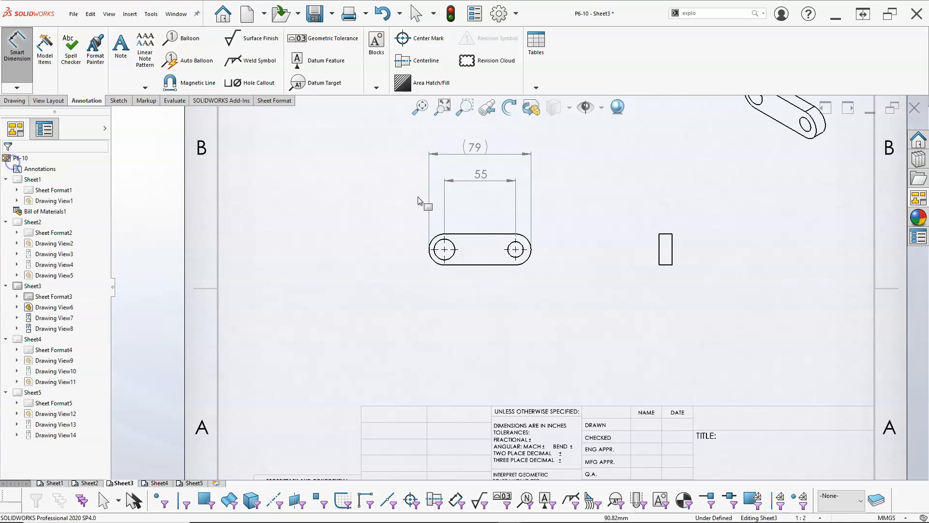
# Review the overall length's parentheses option, and move the hole-spacing dimension closer to the front view.
pyautogui.click(473, 147)
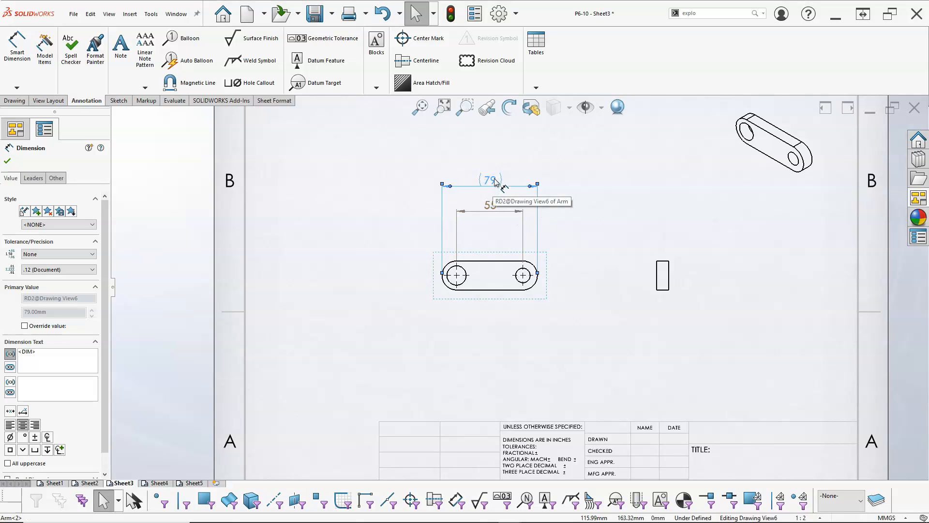
pyautogui.moveTo(513, 169)
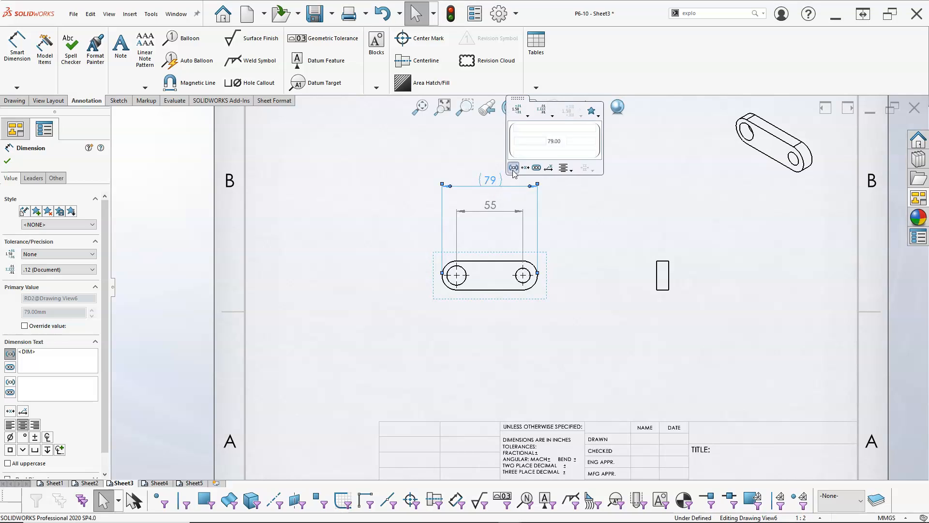
pyautogui.click(587, 225)
pyautogui.click(492, 226)
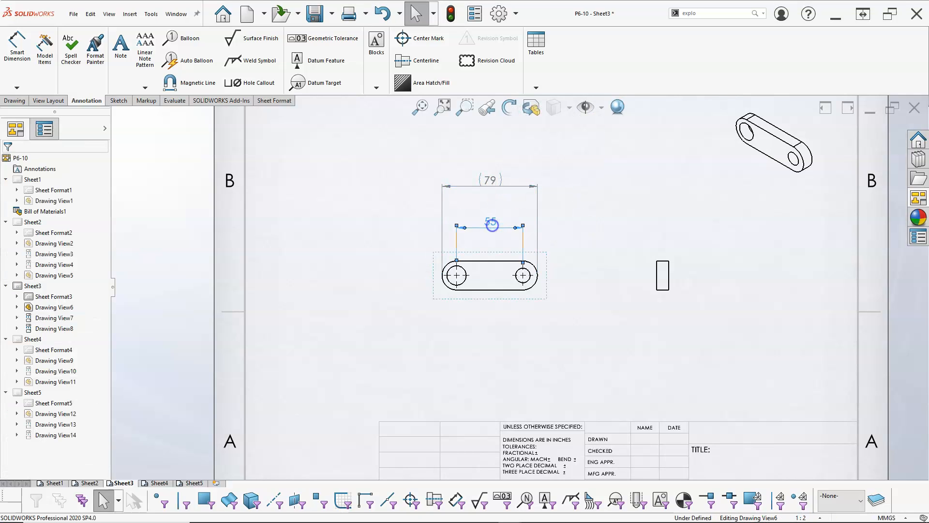
# Set the scale of Sheet3 to 1:1.
pyautogui.press('f')
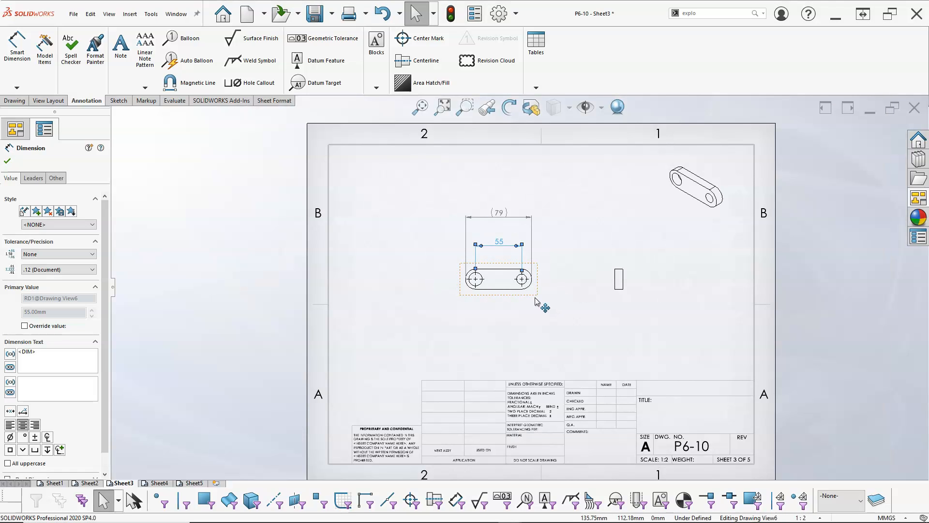
pyautogui.click(819, 518)
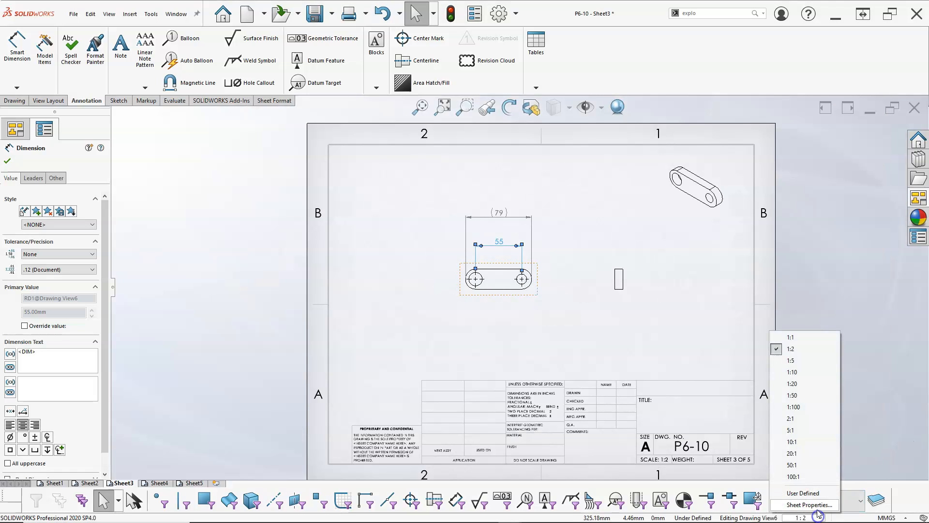
pyautogui.click(791, 339)
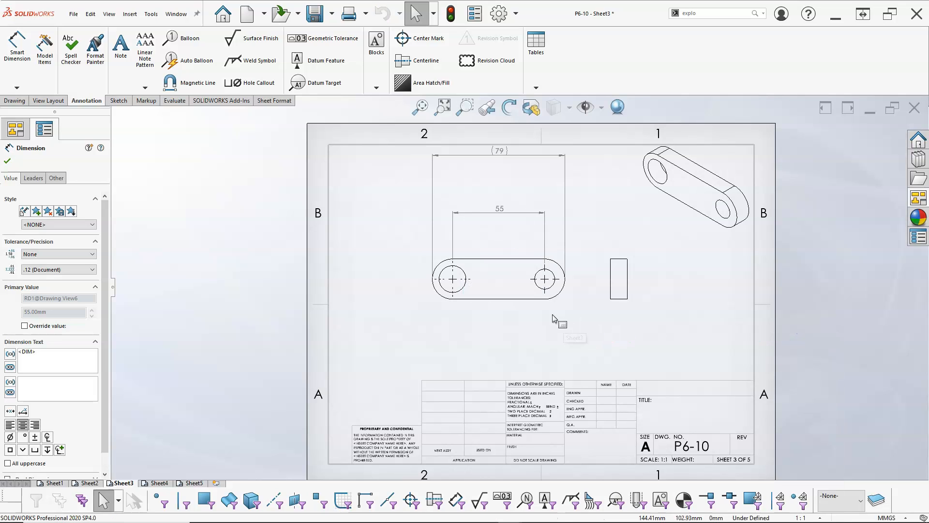
# Shift the front view slightly down and to the left, and bring its hole-spacing and overall-length dimensions closer to the outline.
pyautogui.moveTo(545, 312); pyautogui.dragTo(534, 332)
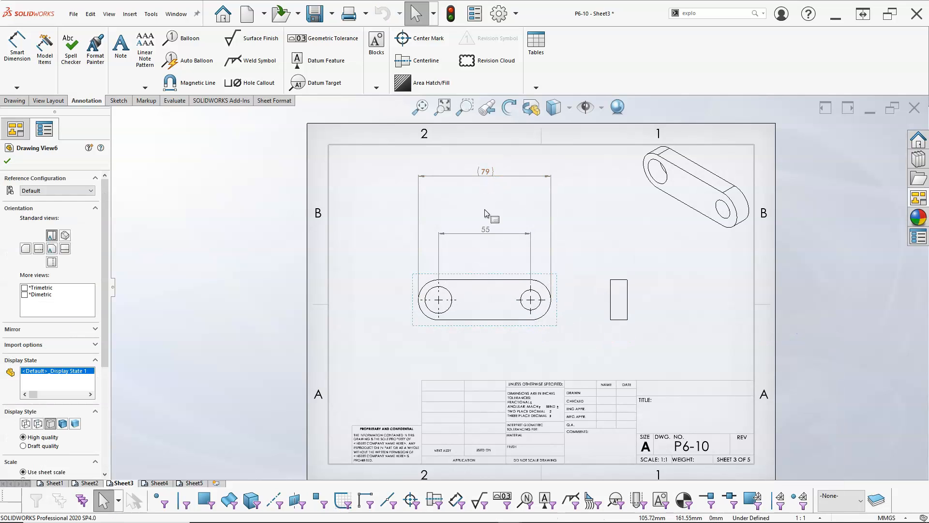
pyautogui.moveTo(482, 237); pyautogui.dragTo(484, 250)
pyautogui.moveTo(487, 172); pyautogui.dragTo(483, 227)
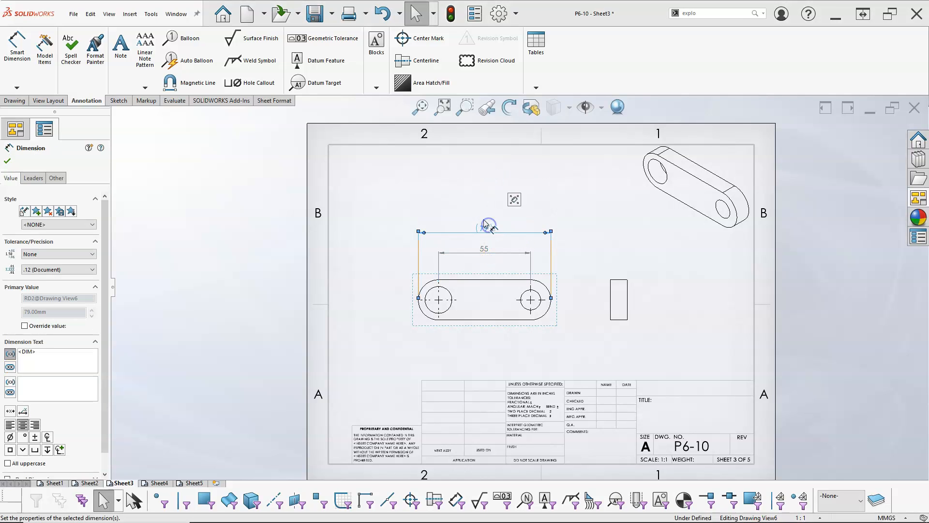
pyautogui.click(419, 185)
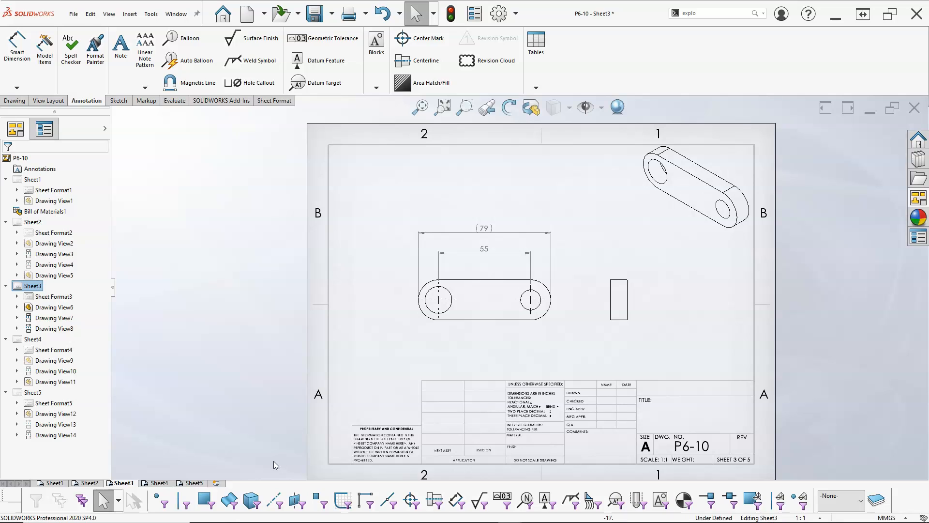
# Dimension the left end arc's radius to the upper left of the front view and the left hole's diameter to the lower left.
pyautogui.click(12, 46)
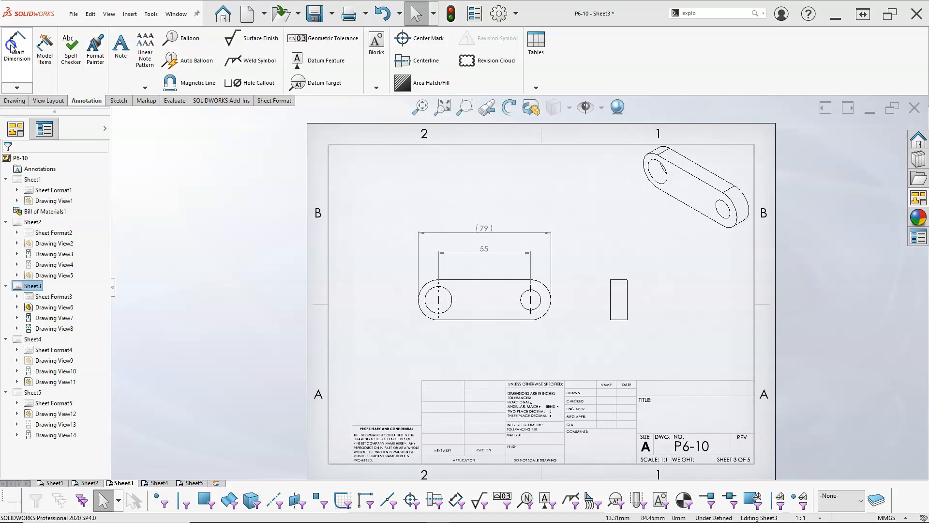
pyautogui.click(419, 294)
pyautogui.click(366, 250)
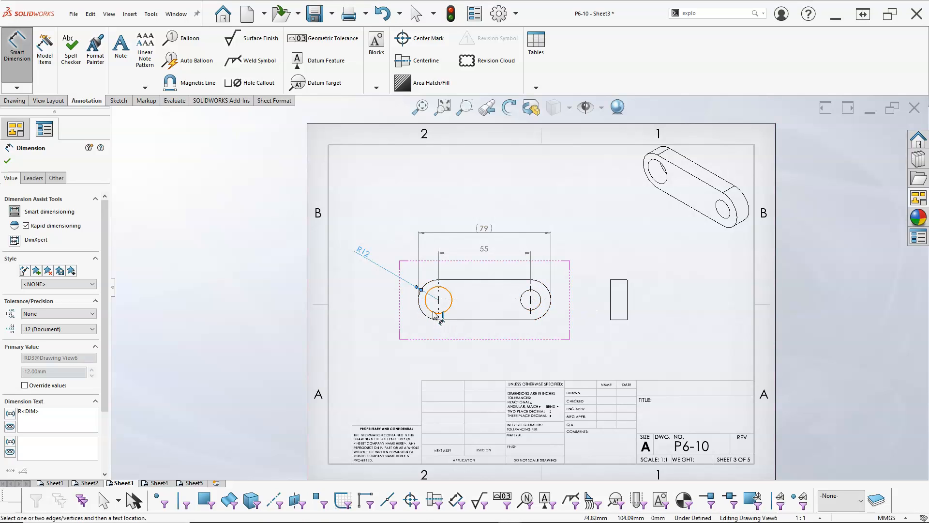
pyautogui.click(434, 313)
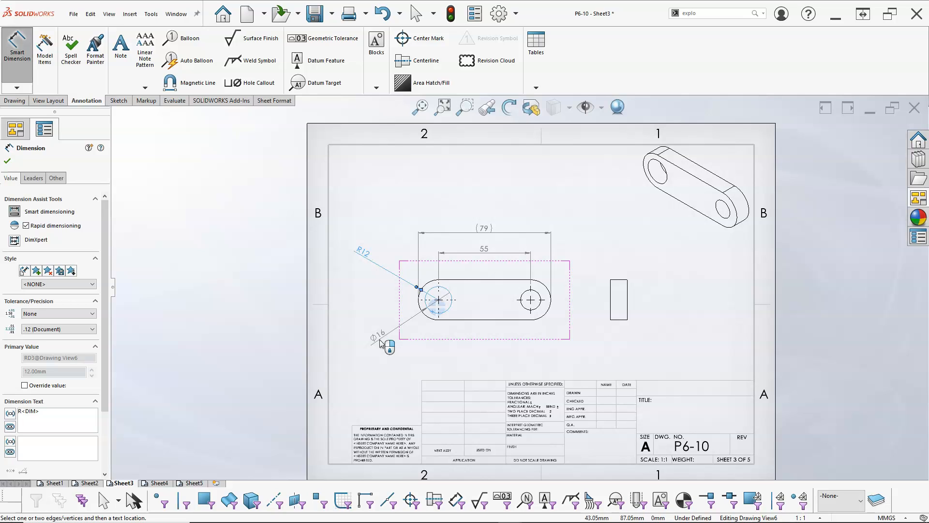
pyautogui.click(384, 339)
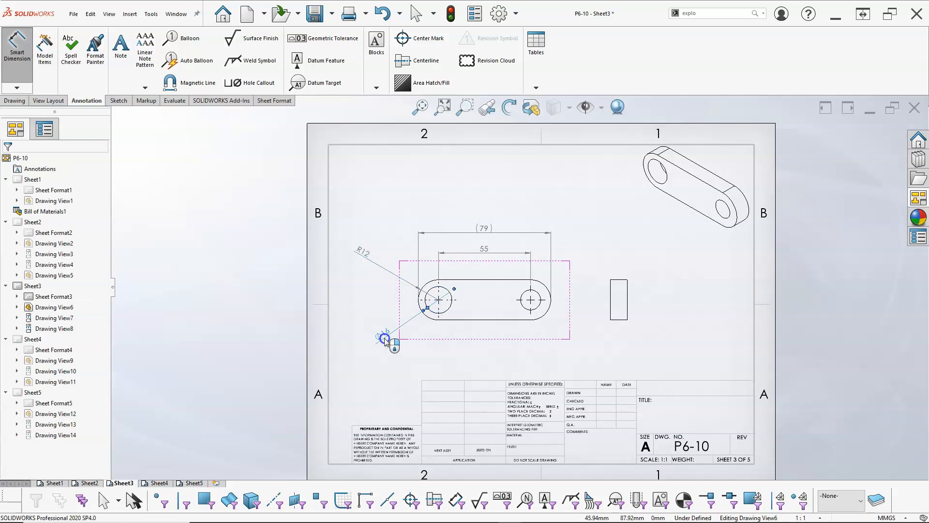
# Add a hole callout to the front view's right hole, placing it to the lower right of the view.
pyautogui.click(251, 83)
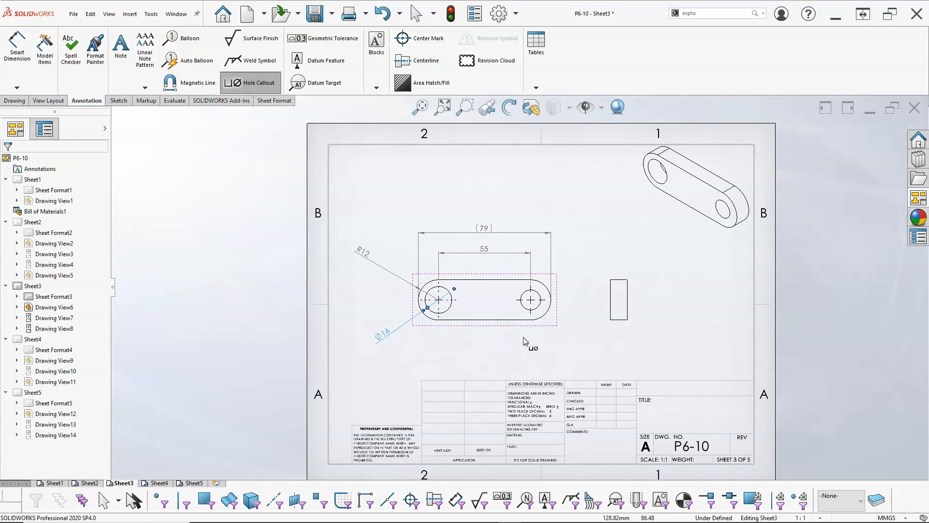
pyautogui.click(538, 309)
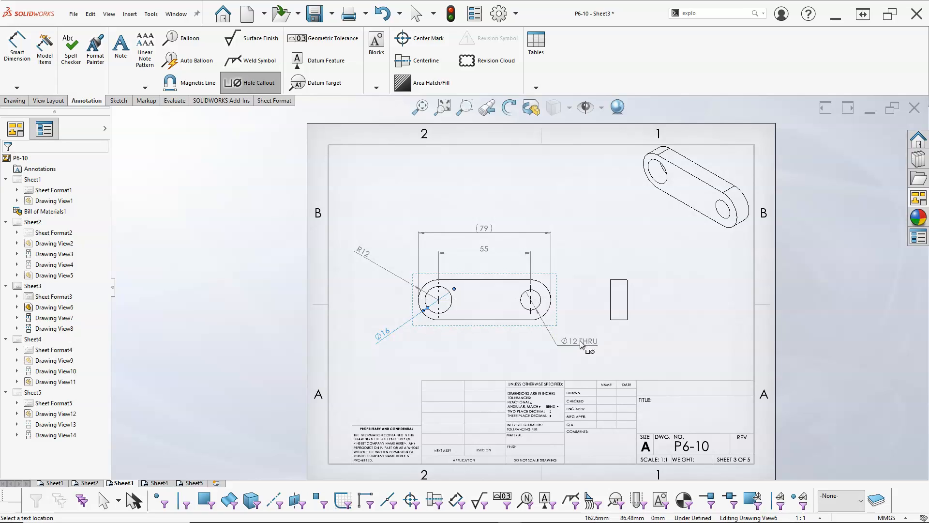
pyautogui.click(582, 345)
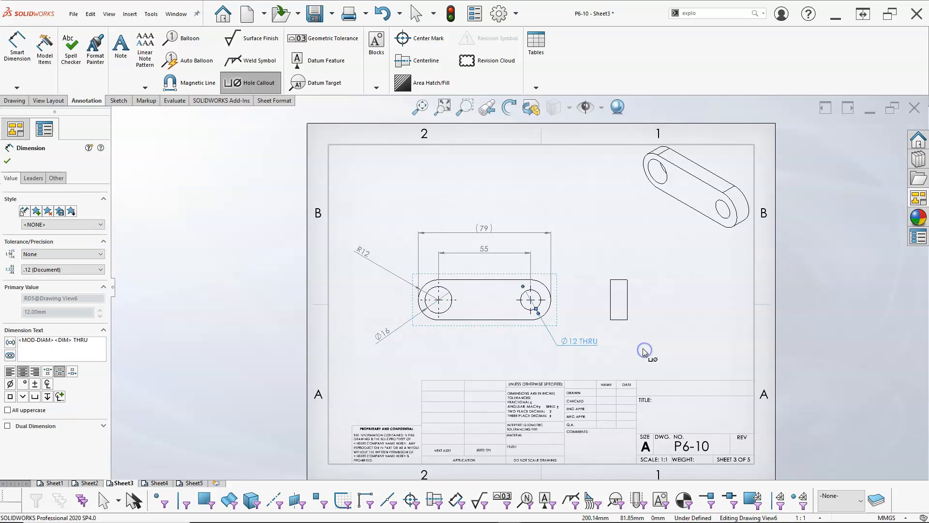
pyautogui.press('Escape')
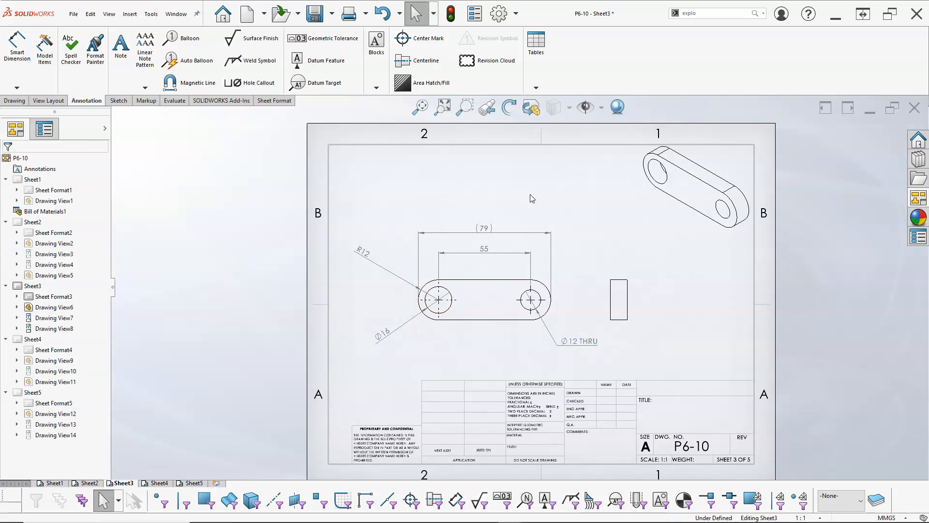
# Dimension the arm's thickness in the side view, placing the text above and to the right of the view.
pyautogui.click(18, 46)
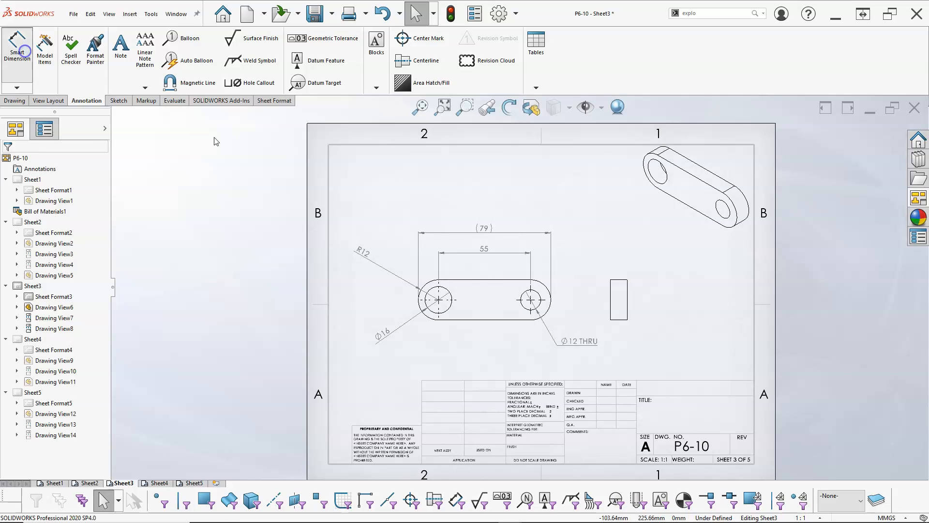
pyautogui.click(619, 281)
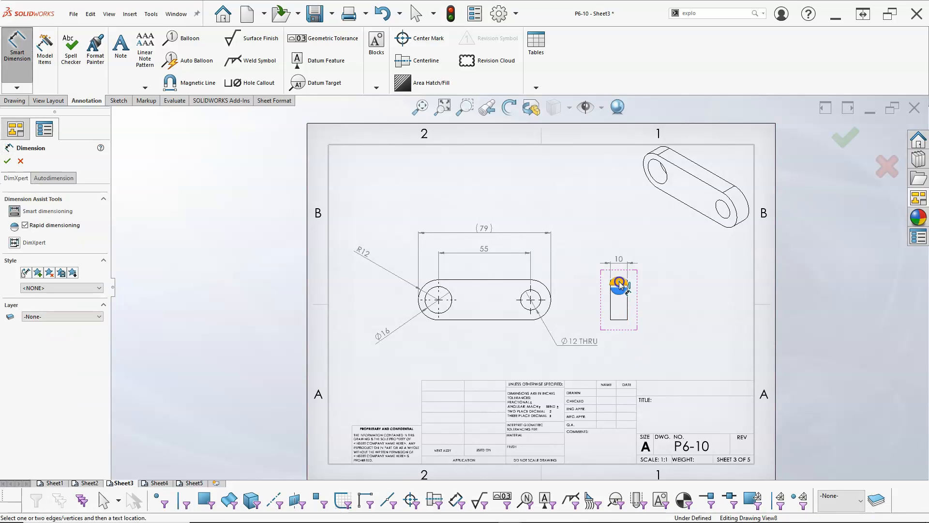
pyautogui.click(649, 249)
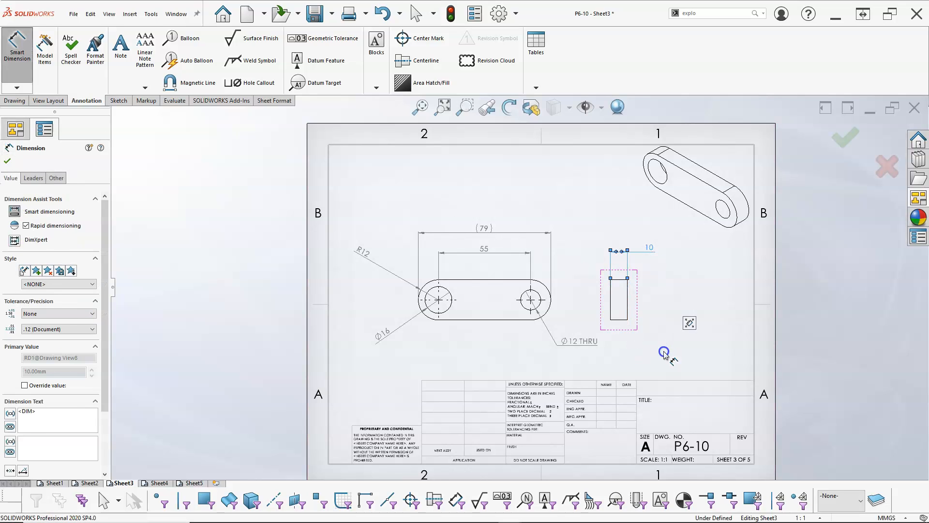
pyautogui.click(660, 353)
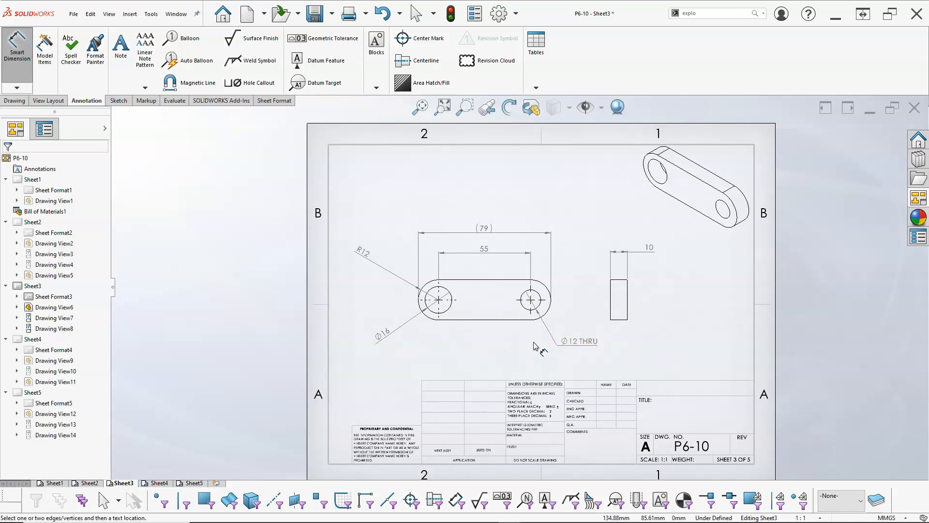
# Replace the right hole's callout with a Smart Dimension for its diameter, placed to the lower right of the front view.
pyautogui.click(572, 342)
pyautogui.press('Delete')
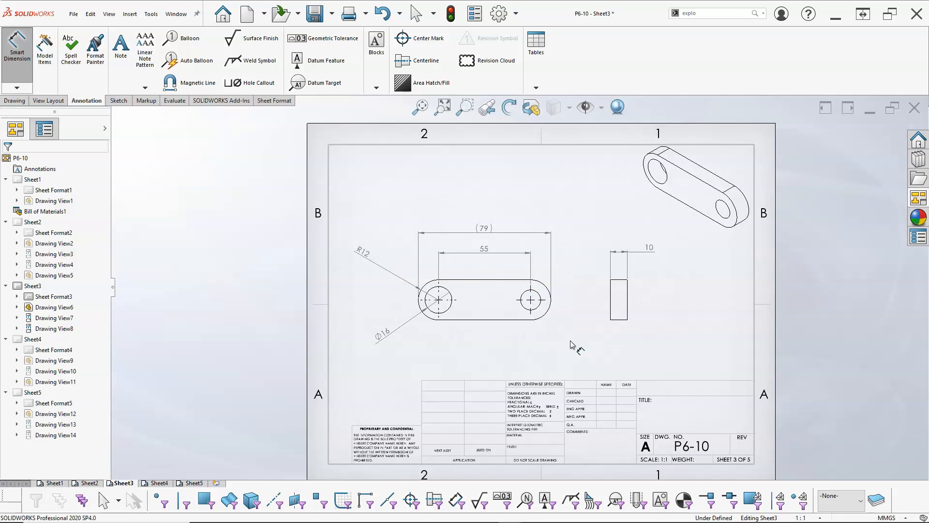
pyautogui.click(536, 310)
pyautogui.click(578, 342)
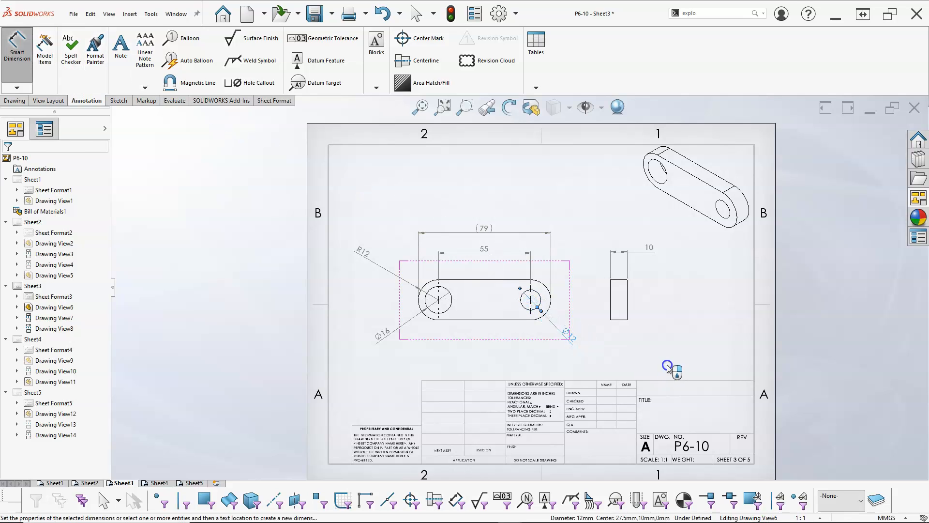
pyautogui.press('Escape')
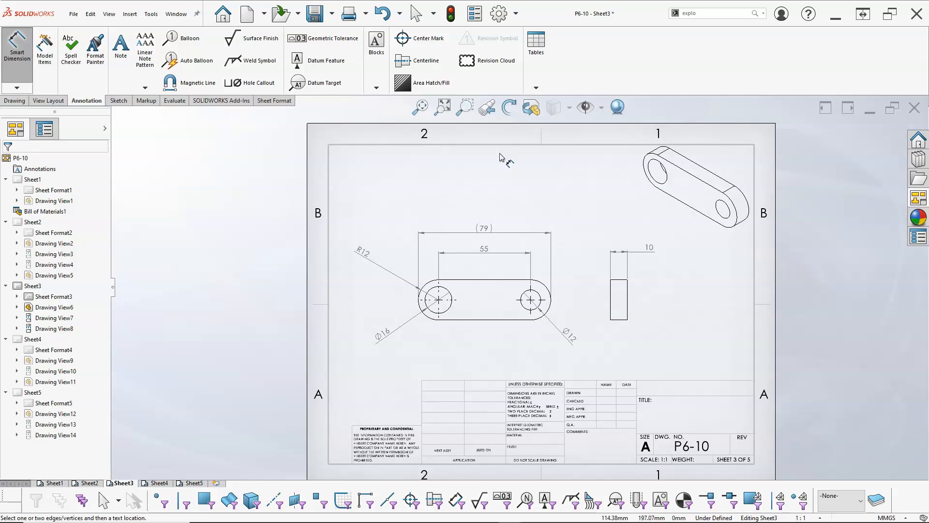
# Check the available overall drafting standards in the document properties, leaving the options without changes.
pyautogui.click(516, 13)
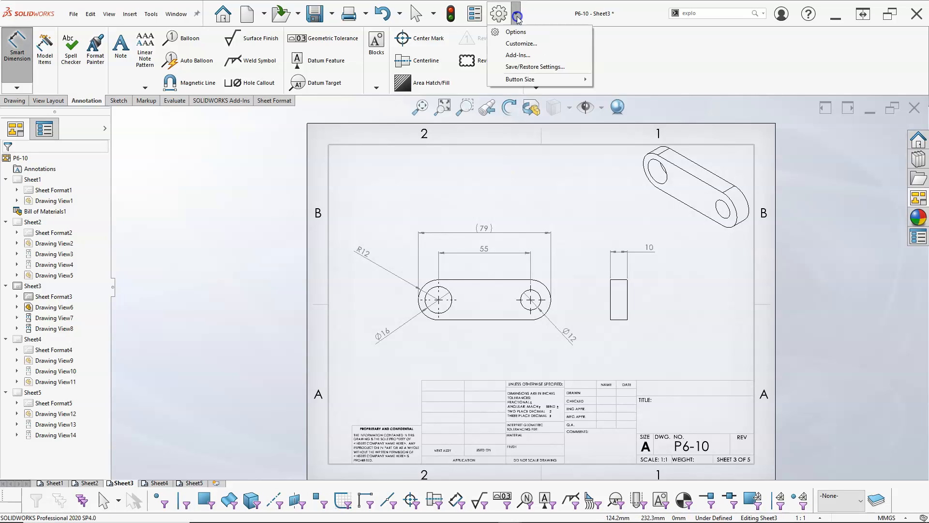
pyautogui.click(514, 28)
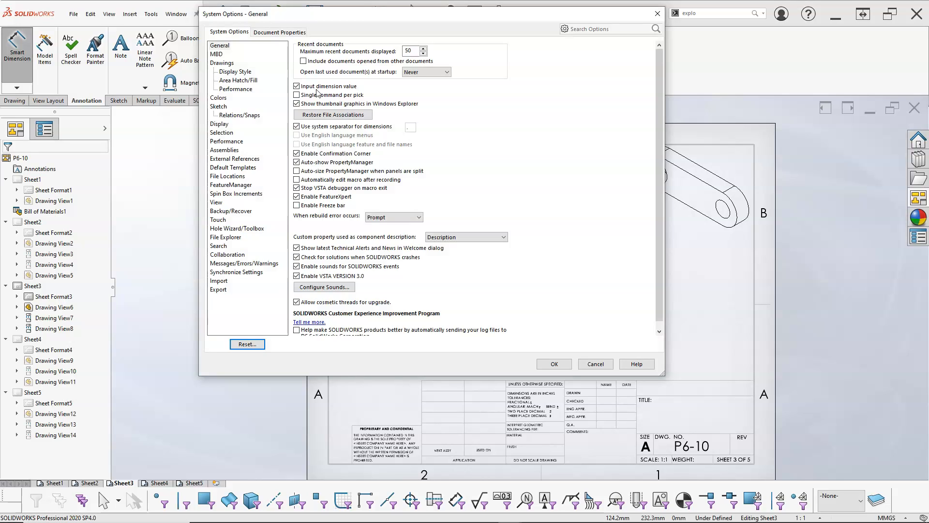
pyautogui.click(226, 46)
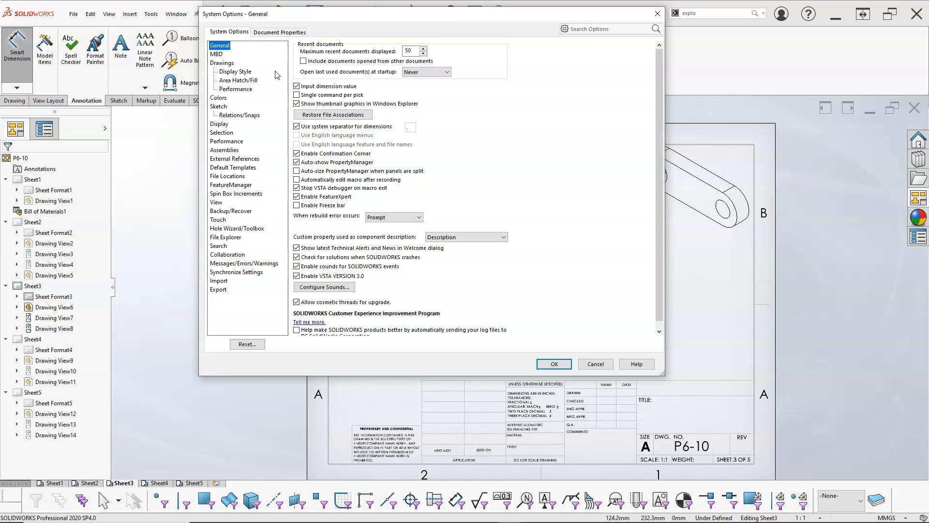
pyautogui.click(277, 32)
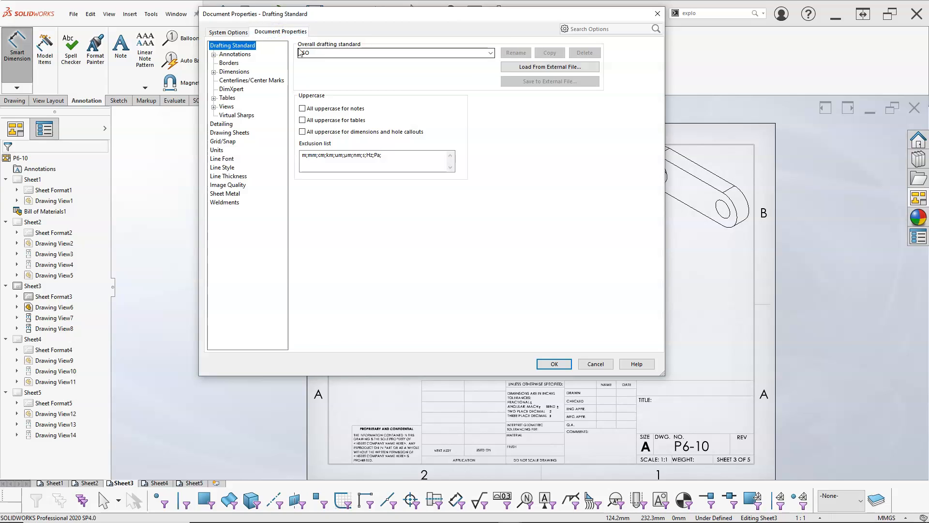
pyautogui.click(491, 53)
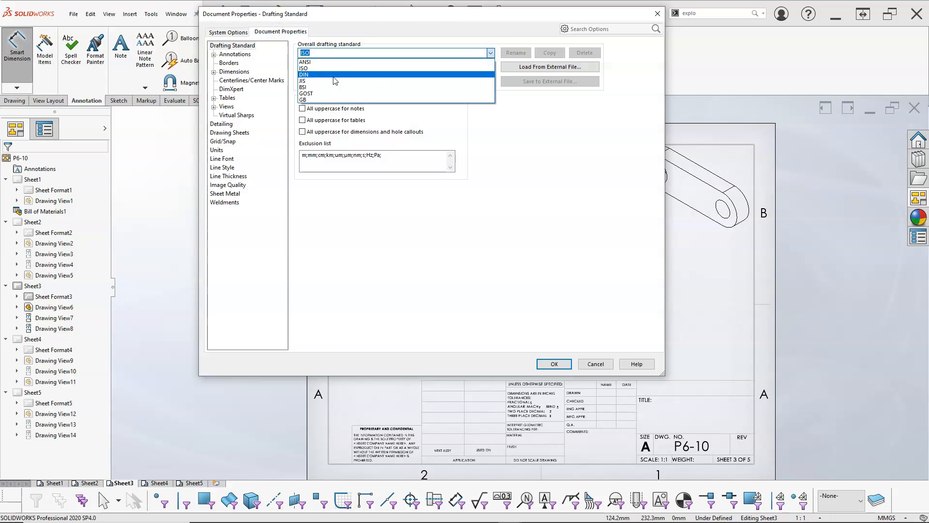
pyautogui.click(395, 42)
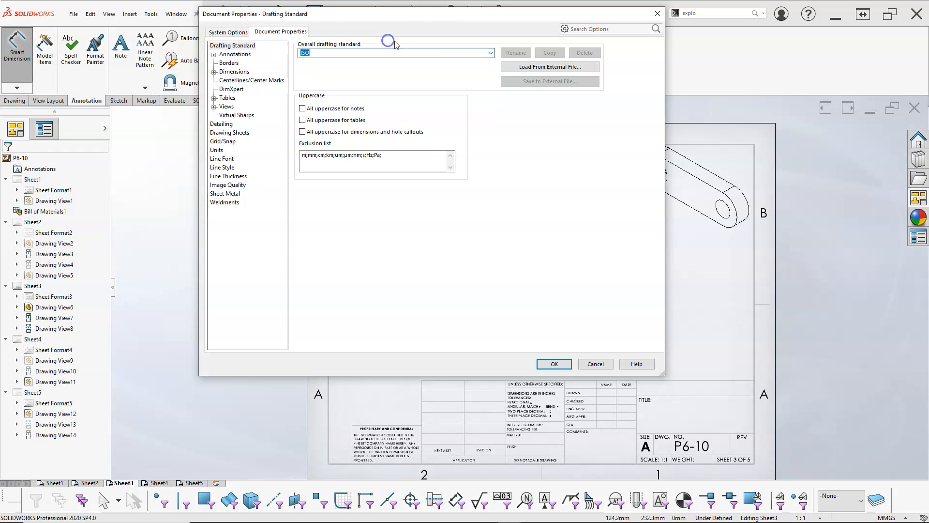
pyautogui.click(595, 364)
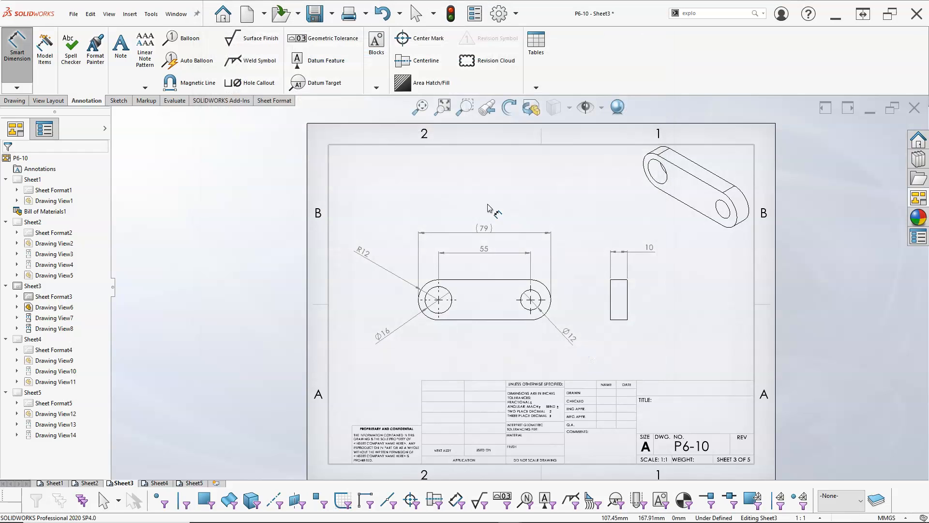
# On Sheet4, dimension the screw's overall length and the length of its threaded end, placing both below the front view.
pyautogui.click(420, 108)
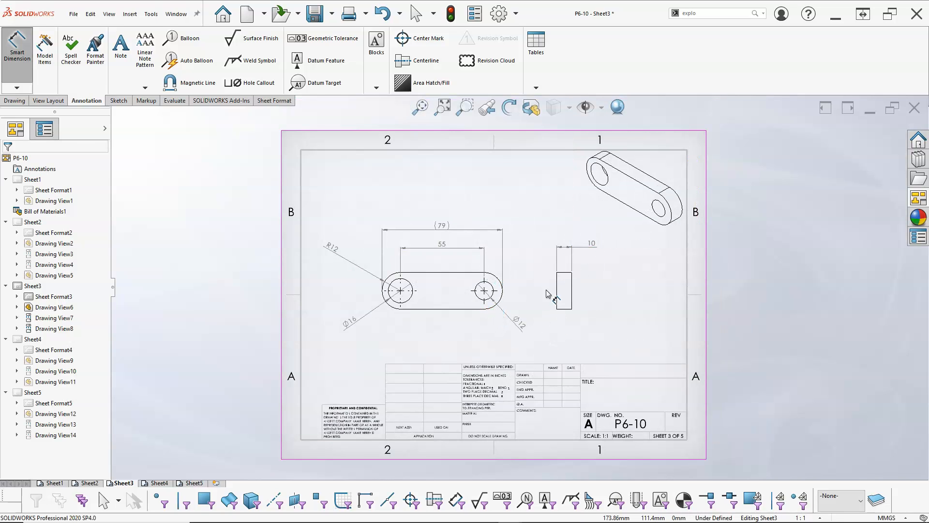
pyautogui.click(159, 483)
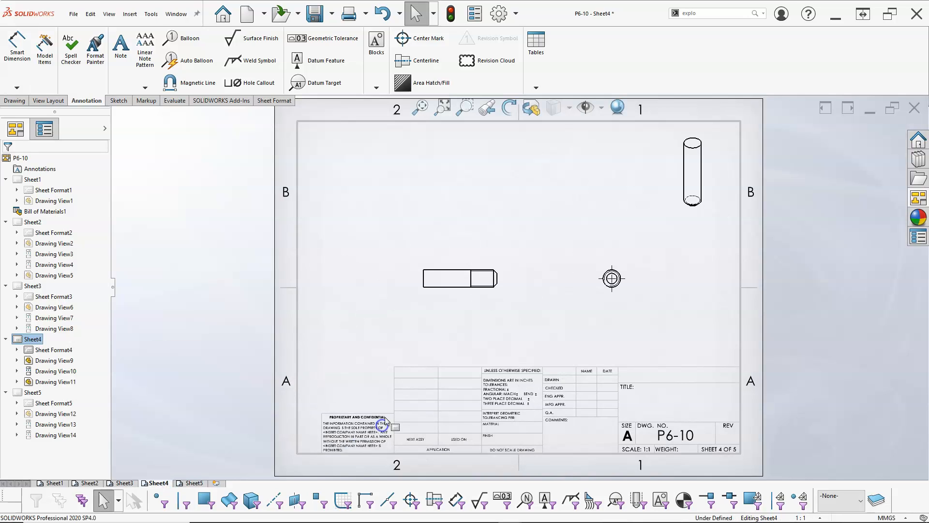
pyautogui.click(14, 47)
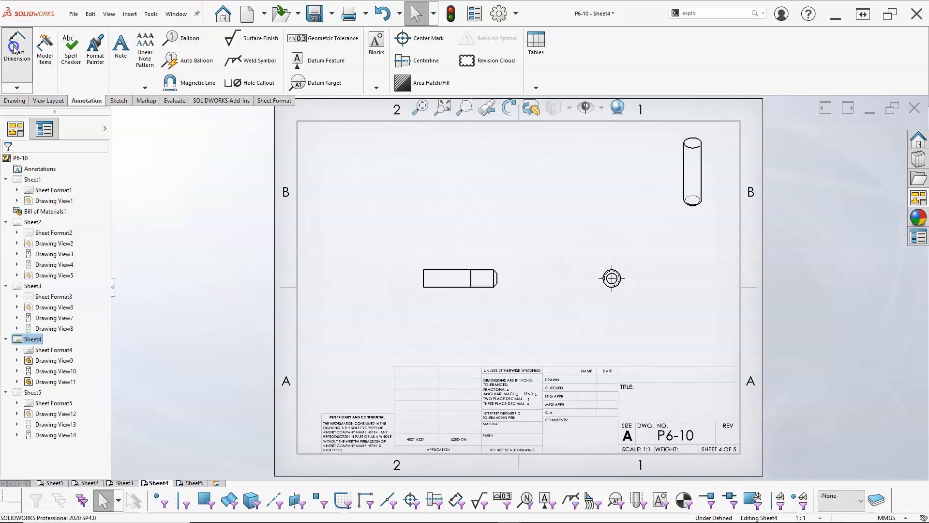
pyautogui.scroll(-3, 494, 299)
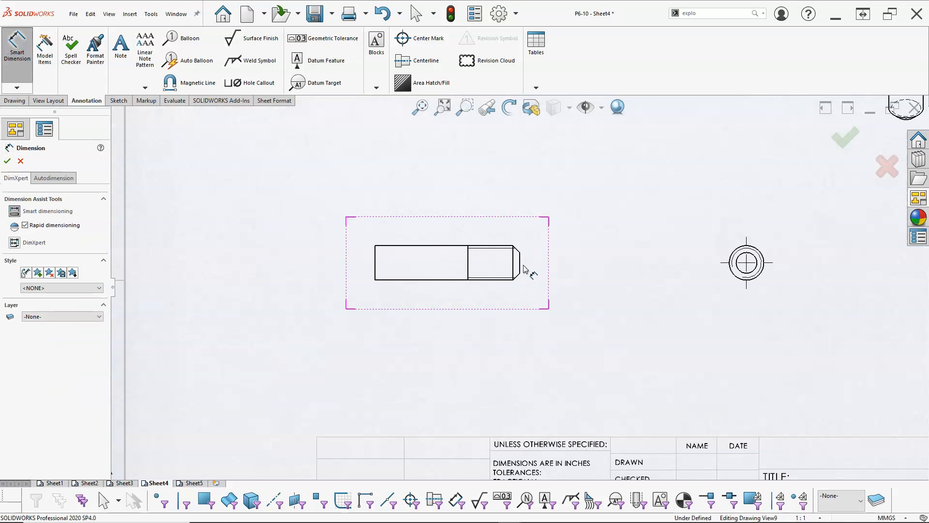
pyautogui.click(521, 267)
pyautogui.click(375, 265)
pyautogui.click(441, 354)
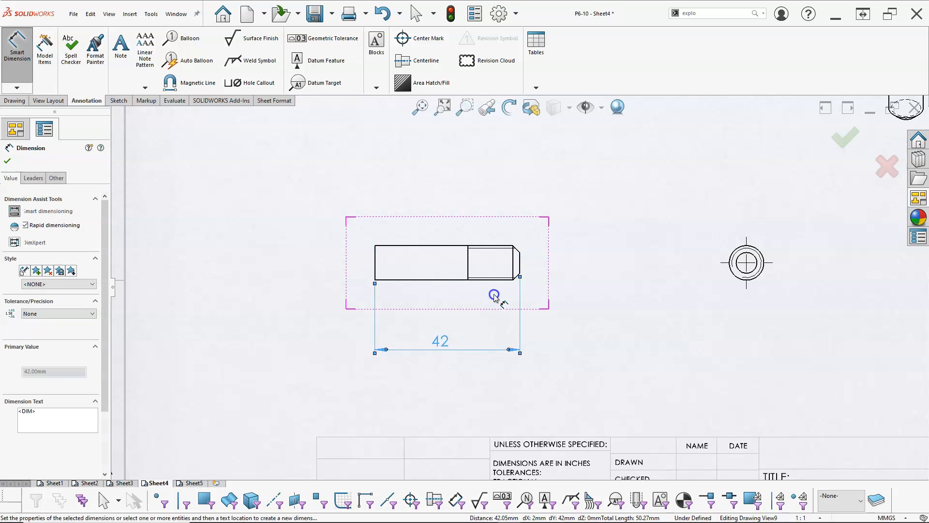
pyautogui.click(522, 264)
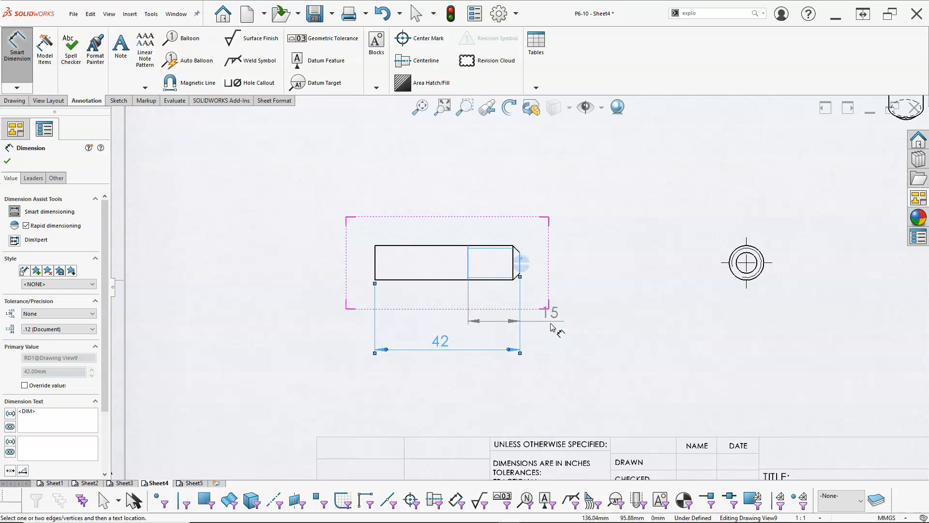
pyautogui.click(551, 326)
# Dimension the screw's outer diameter in the end view, placing the text to the upper left of the circle.
pyautogui.scroll(-2, 757, 304)
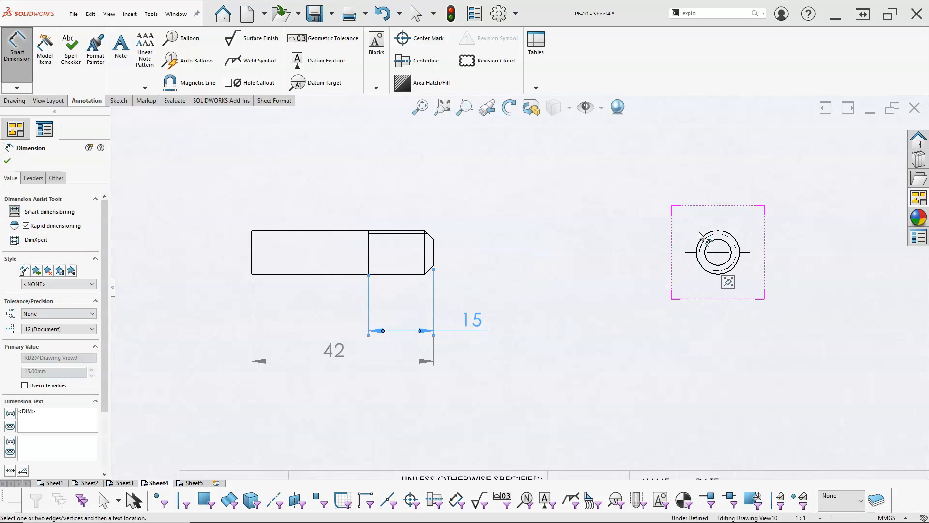
pyautogui.click(703, 241)
pyautogui.click(625, 209)
pyautogui.rightClick(665, 329)
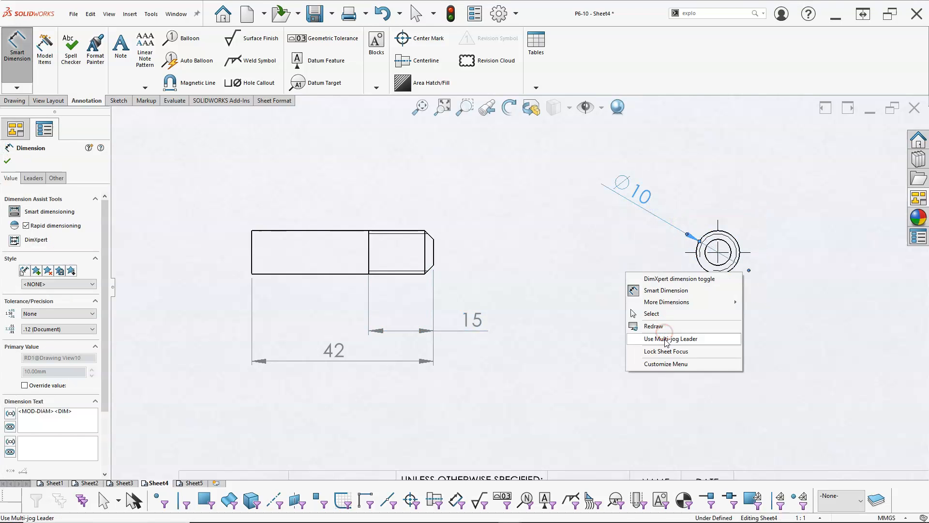
pyautogui.click(661, 314)
pyautogui.click(247, 82)
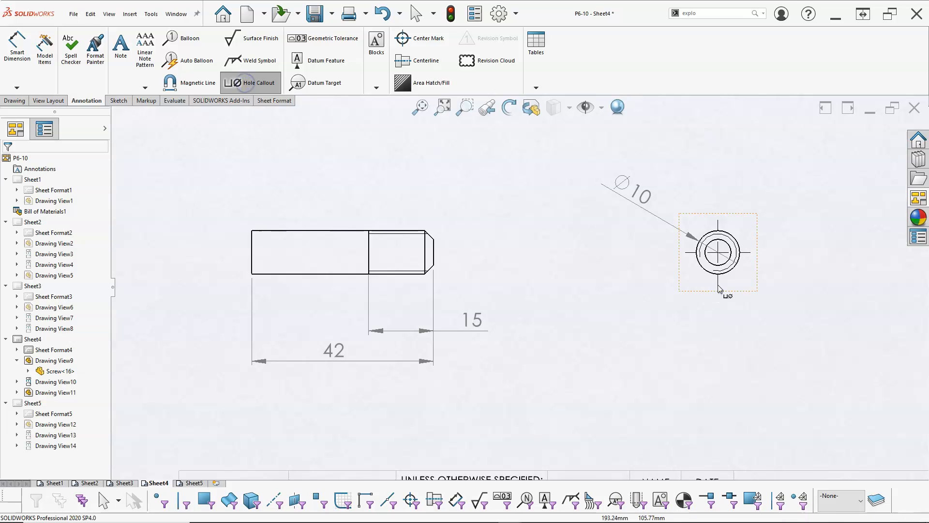
pyautogui.click(733, 271)
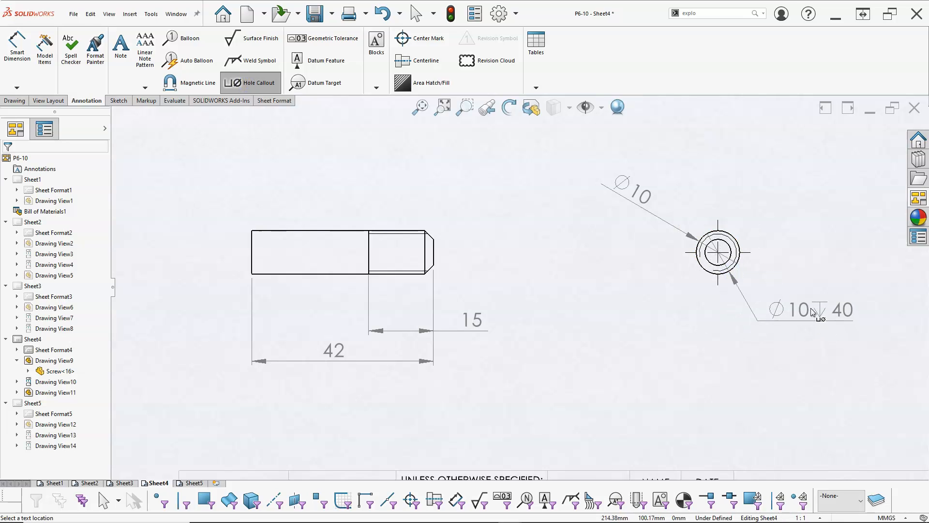
pyautogui.press('Escape')
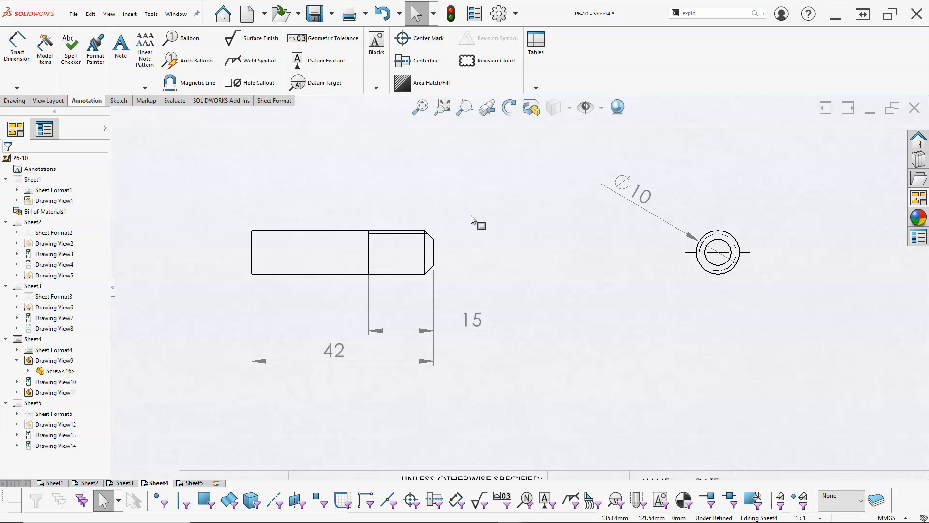
# Move the end view's diameter dimension slightly farther to the upper left of the circle.
pyautogui.scroll(4, 504, 234)
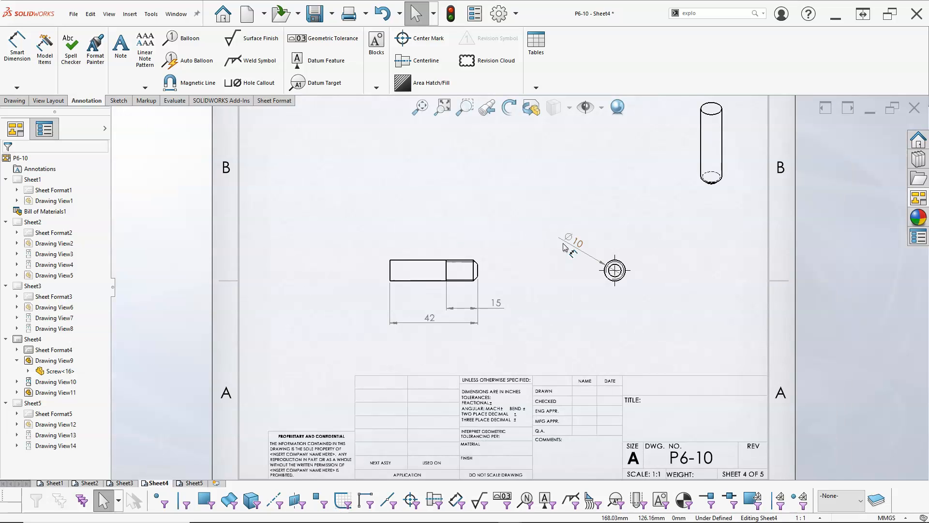
pyautogui.scroll(-2, 565, 255)
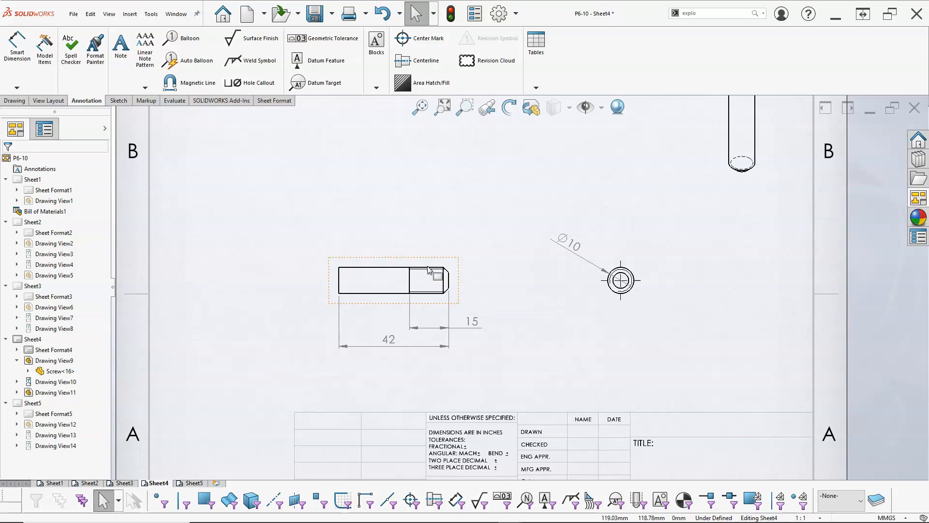
pyautogui.scroll(-1, 639, 313)
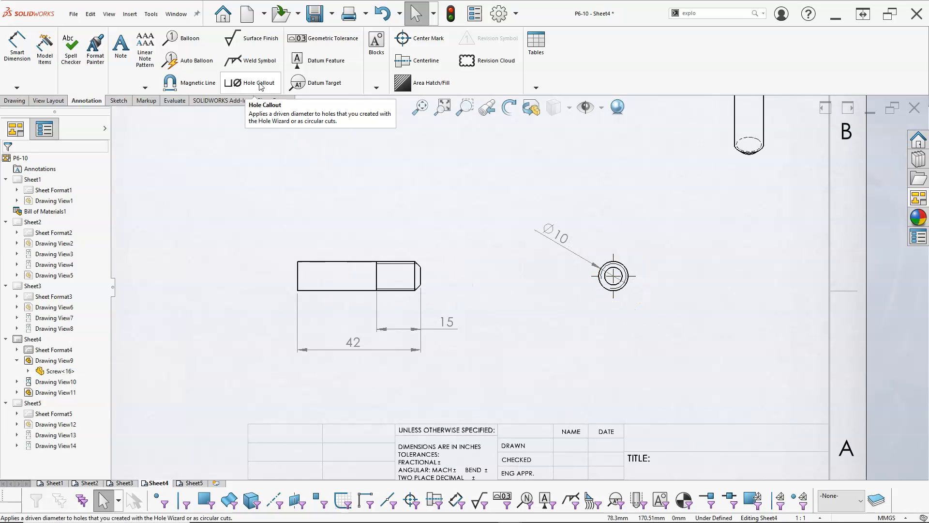
pyautogui.moveTo(559, 238)
pyautogui.mouseDown()
pyautogui.moveTo(535, 243)
pyautogui.moveTo(549, 259)
pyautogui.moveTo(538, 256)
pyautogui.moveTo(557, 233)
pyautogui.mouseUp()
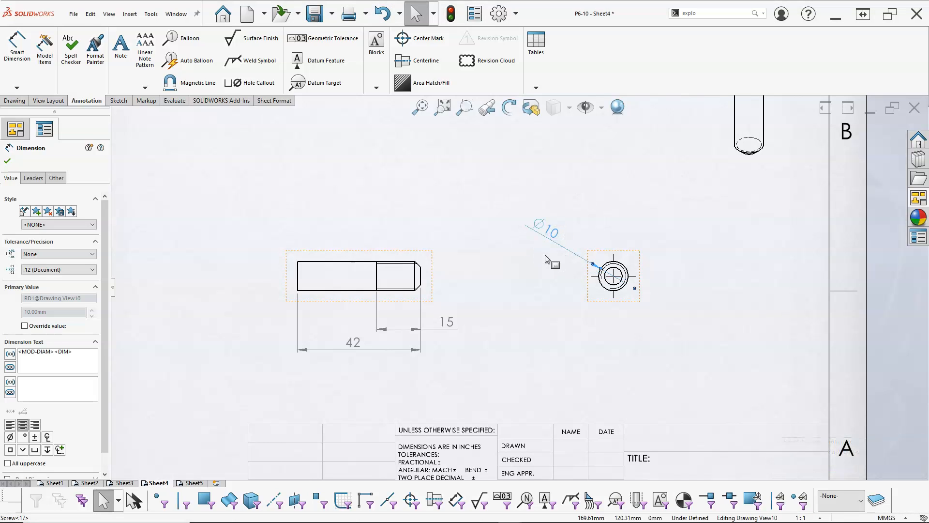
# Add a leader note reading M10X1.25 that points to the screw's threaded section, placing it above the front view.
pyautogui.click(121, 46)
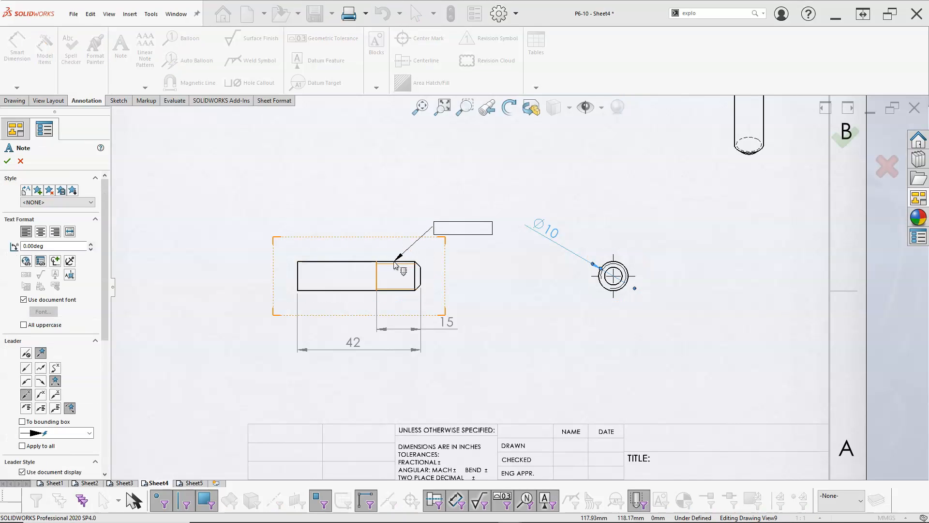
pyautogui.click(393, 266)
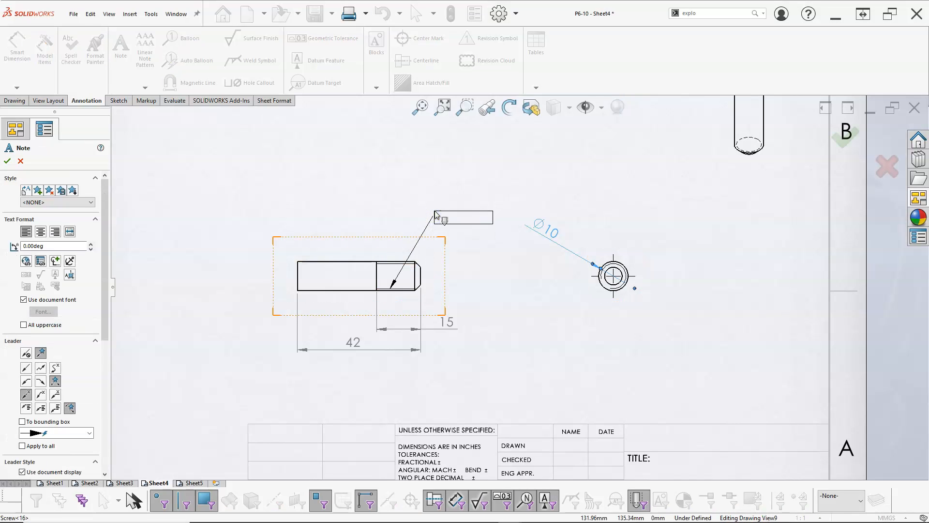
pyautogui.click(420, 193)
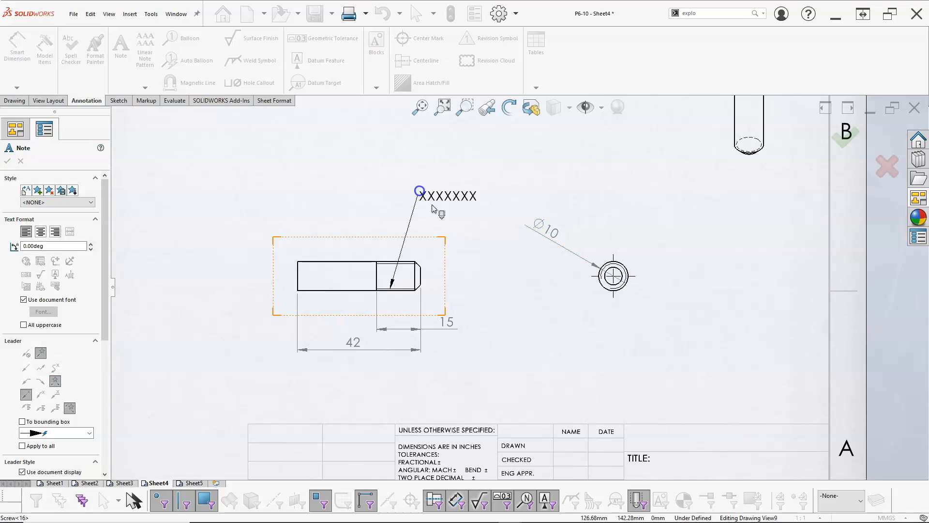
pyautogui.write('M1')
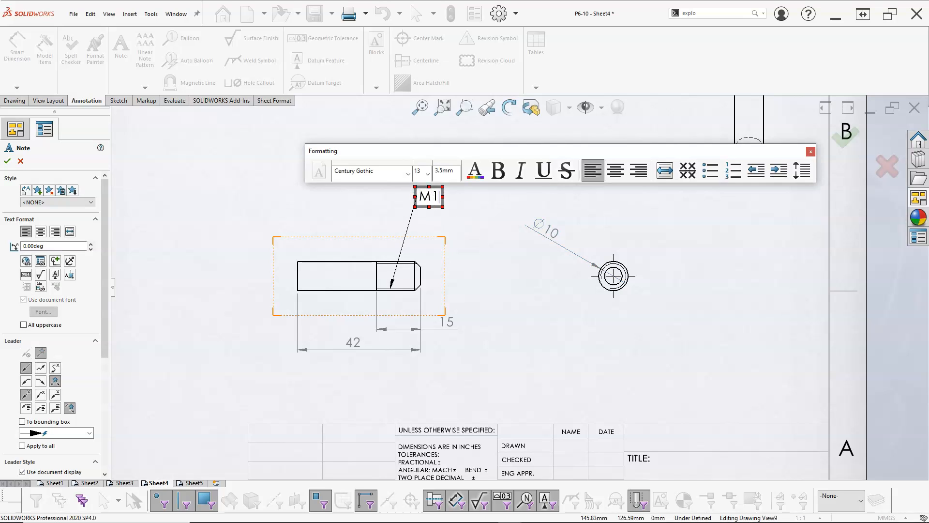
pyautogui.write('0X1.25')
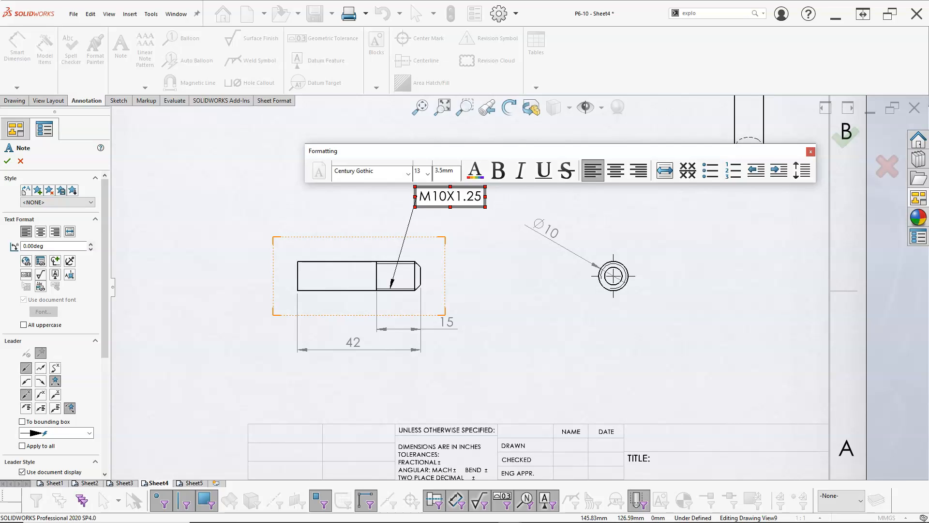
pyautogui.click(498, 249)
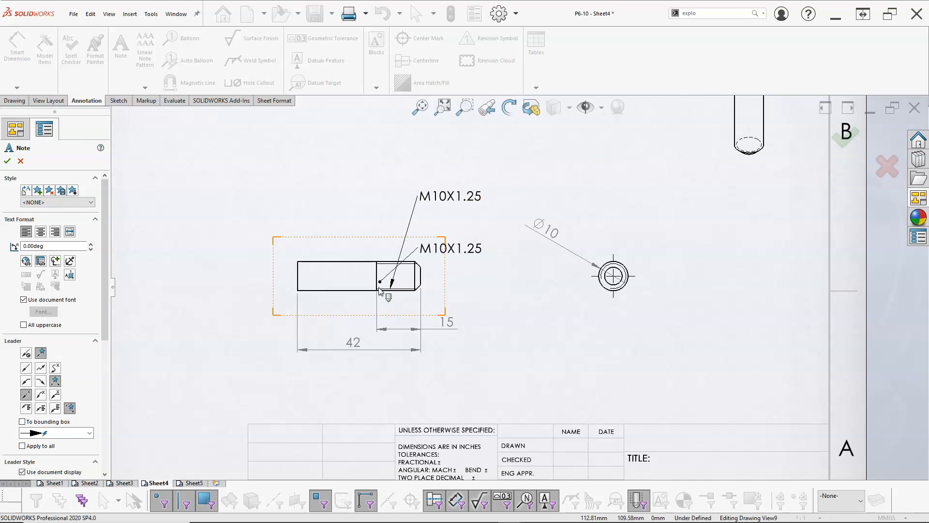
pyautogui.rightClick(342, 179)
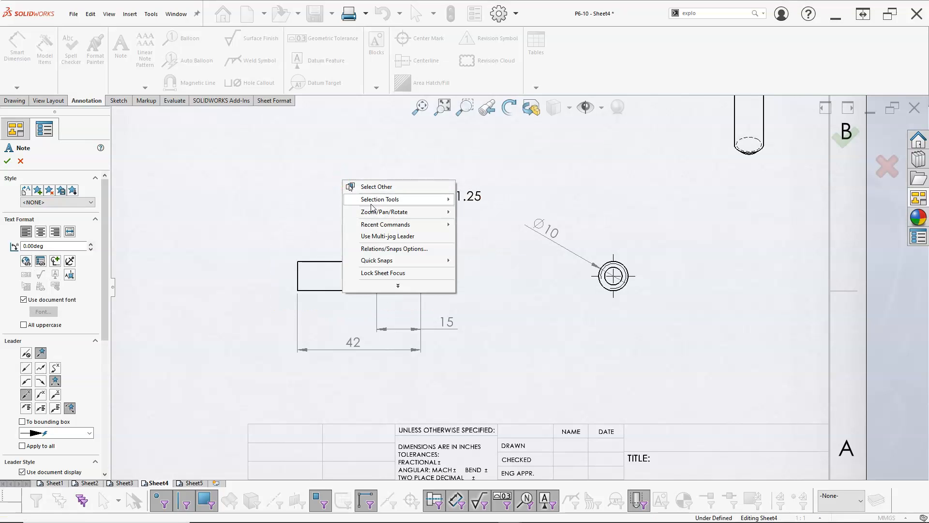
pyautogui.press('Escape')
pyautogui.press('Escape')
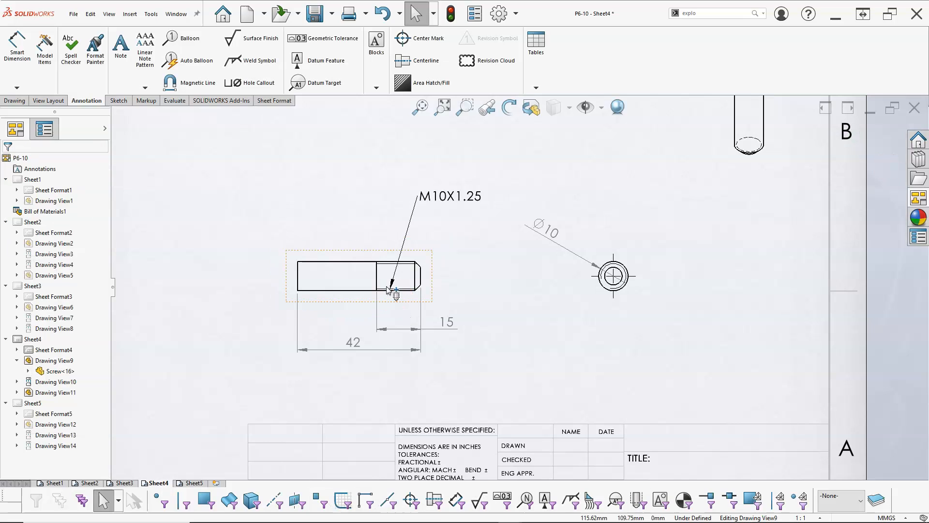
# Move the thread note to the upper left of the front view and attach its leader to the thread's upper edge near the chamfer.
pyautogui.click(390, 285)
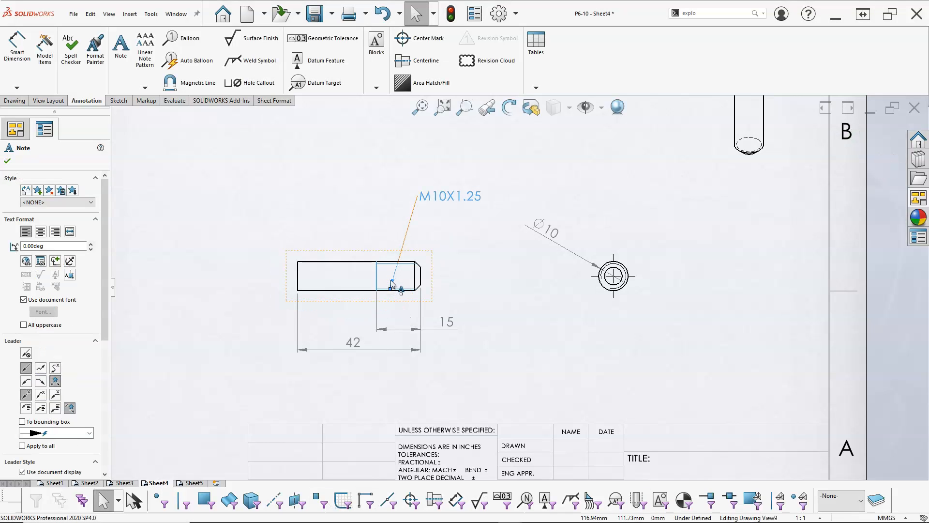
pyautogui.moveTo(392, 290); pyautogui.dragTo(401, 264)
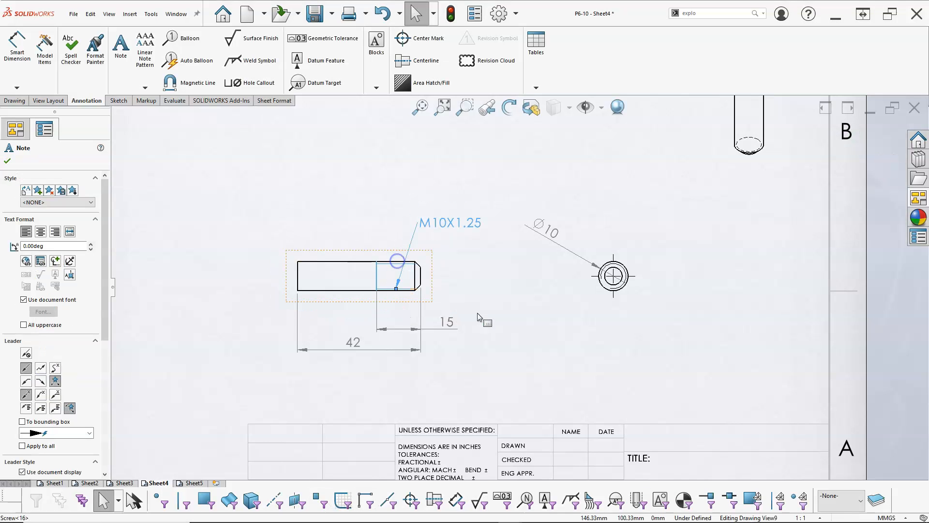
pyautogui.moveTo(457, 228); pyautogui.dragTo(325, 205)
pyautogui.moveTo(400, 294); pyautogui.dragTo(412, 269)
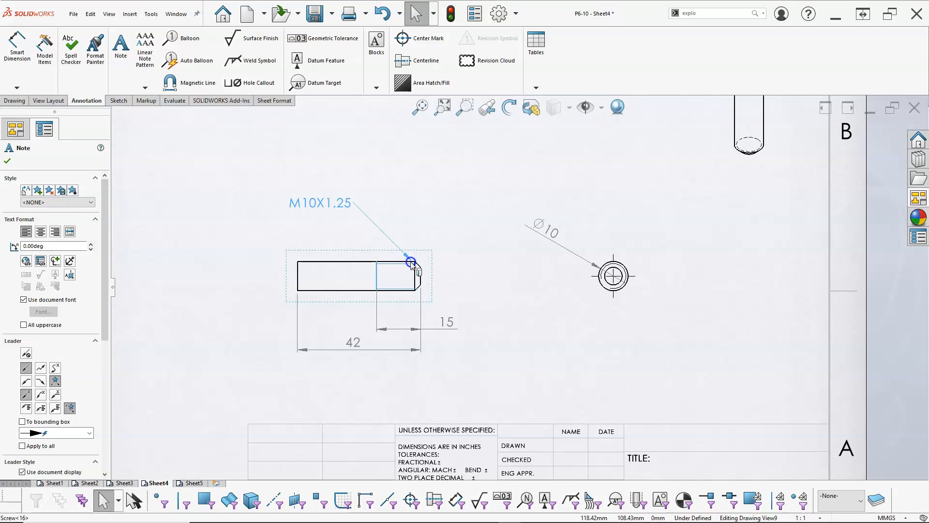
pyautogui.click(471, 289)
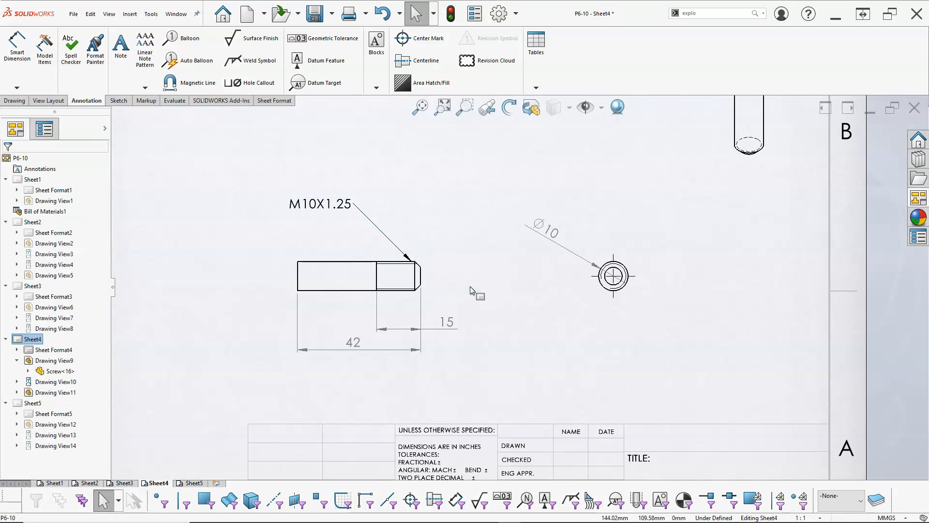
pyautogui.scroll(2, 519, 289)
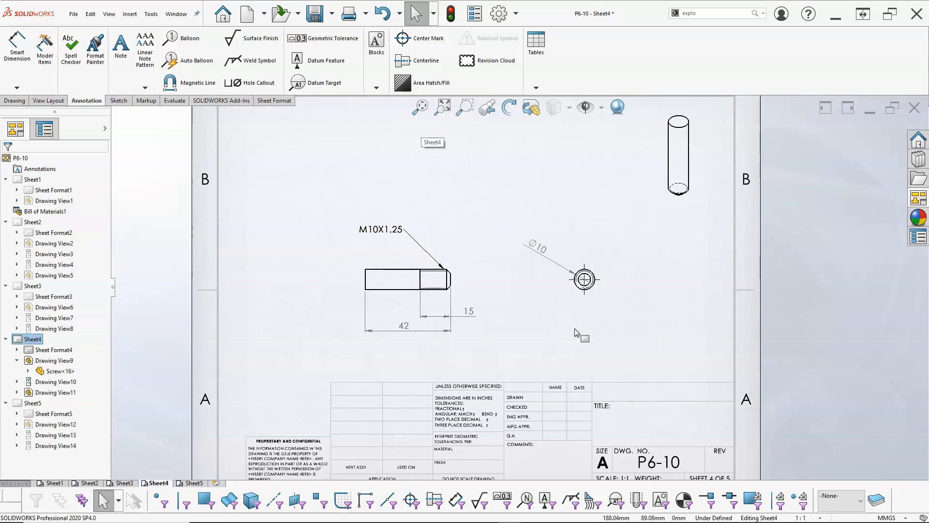
# Move the screw's overall length dimension slightly farther below the front view.
pyautogui.scroll(2, 576, 333)
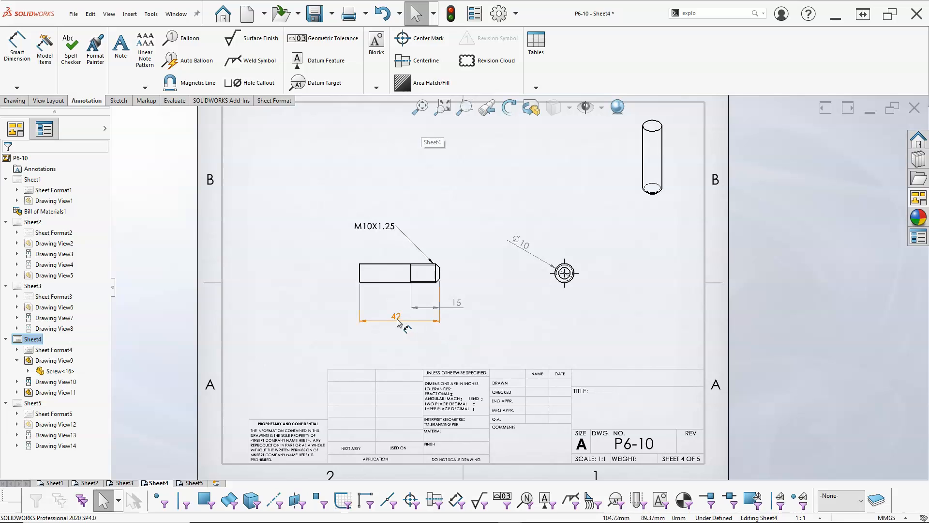
pyautogui.click(397, 320)
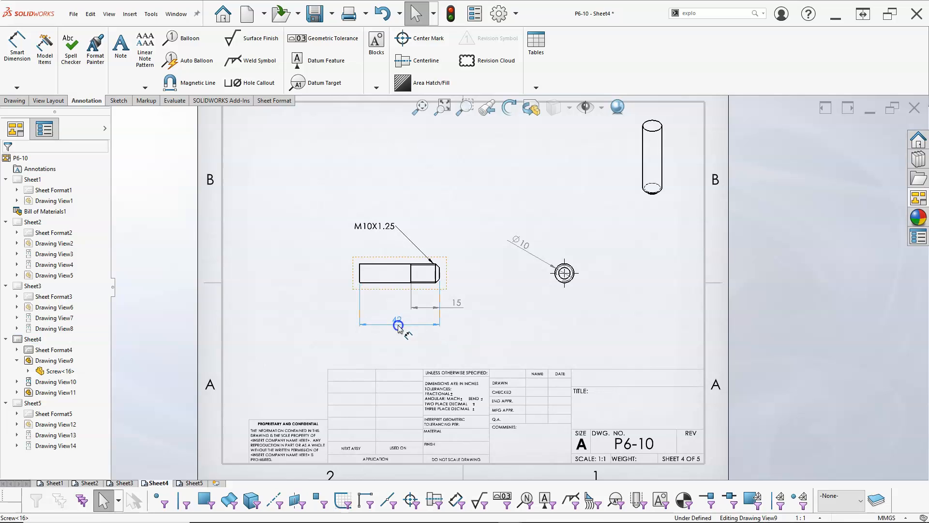
pyautogui.click(616, 356)
# Set Sheet4's scale to 2:1 and make the screw's front view use the sheet scale.
pyautogui.click(825, 518)
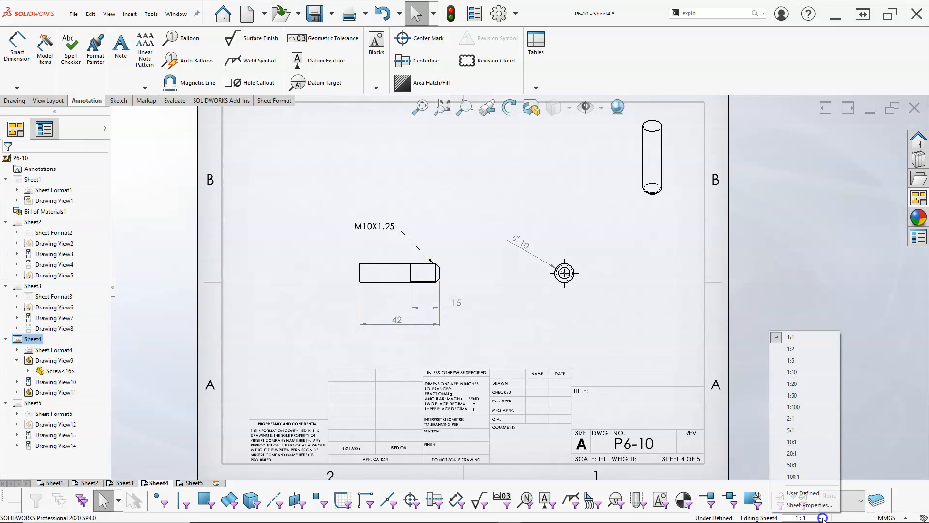
pyautogui.click(786, 419)
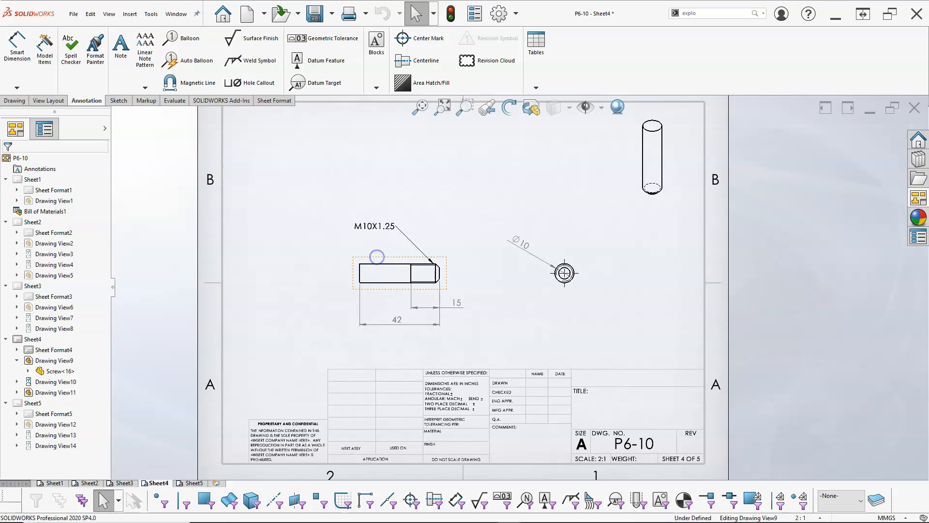
pyautogui.click(374, 260)
pyautogui.scroll(-5, 109, 259)
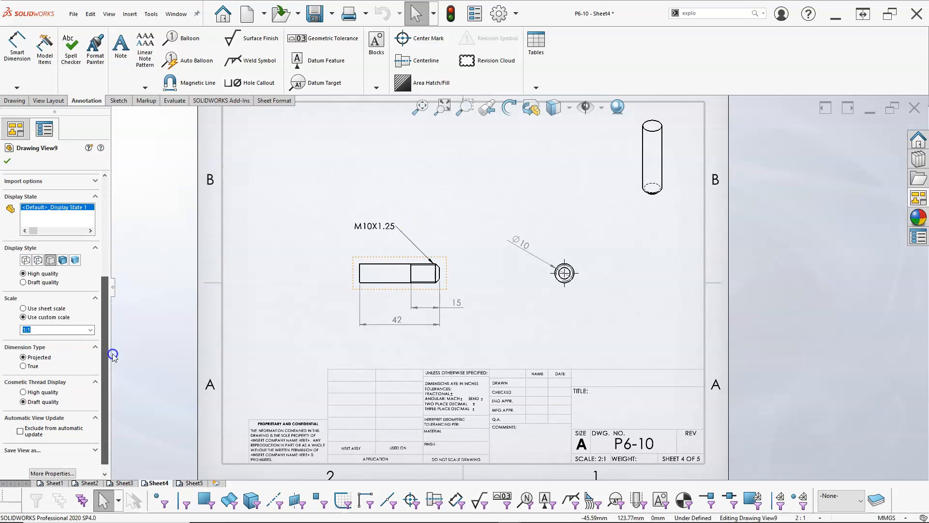
pyautogui.click(24, 305)
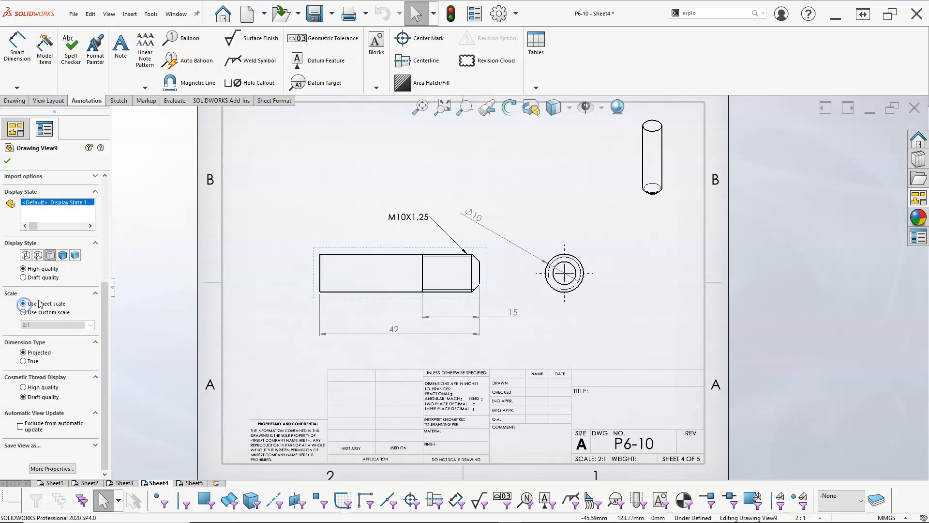
pyautogui.click(9, 158)
# Spread the enlarged screw views apart by shifting the front view left and the end view right.
pyautogui.moveTo(387, 249); pyautogui.dragTo(370, 250)
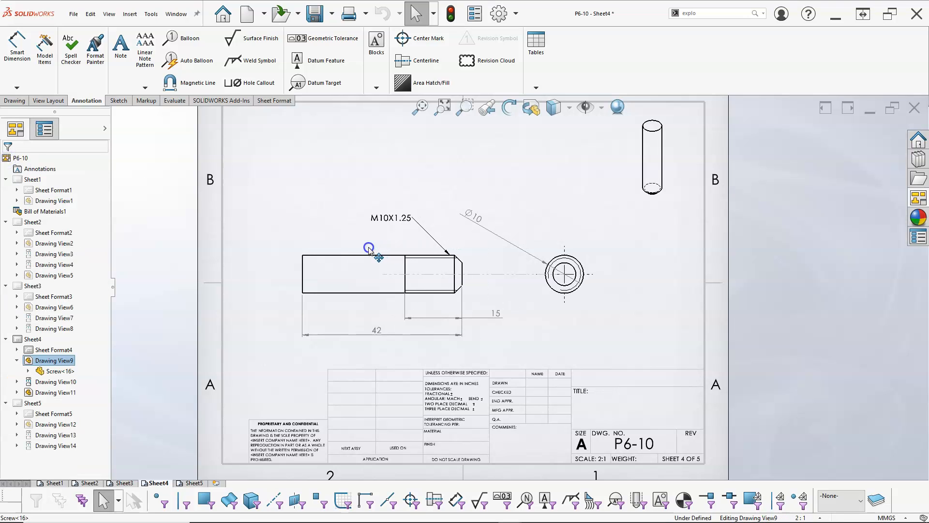
pyautogui.moveTo(586, 301); pyautogui.dragTo(610, 301)
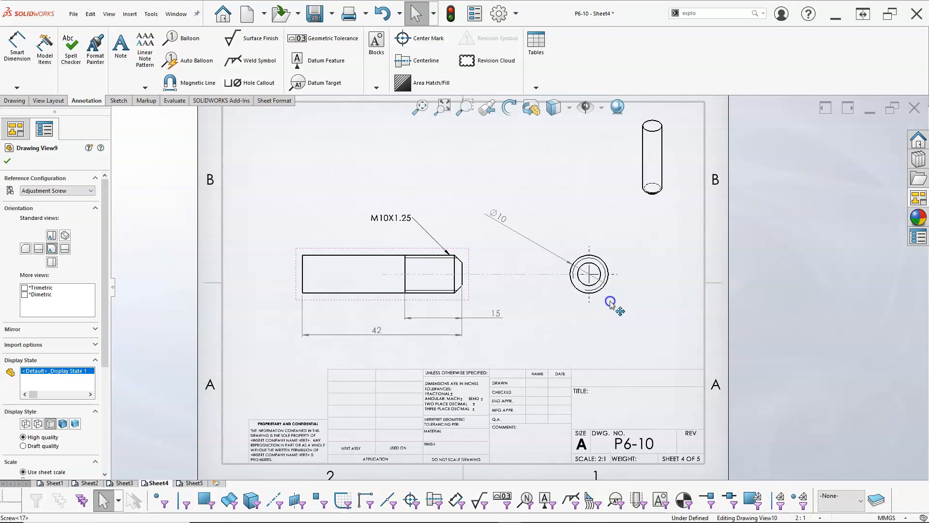
pyautogui.click(502, 243)
# Bring the end view's diameter dimension closer to the circle and center the thread length text between its extension lines.
pyautogui.moveTo(501, 223); pyautogui.dragTo(554, 235)
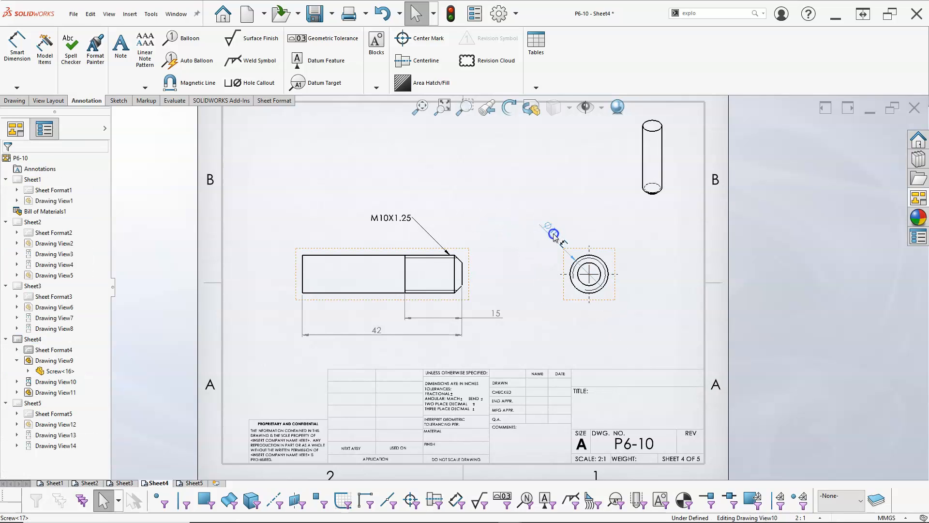
pyautogui.click(543, 359)
pyautogui.moveTo(496, 314); pyautogui.dragTo(444, 312)
pyautogui.click(530, 326)
pyautogui.click(303, 419)
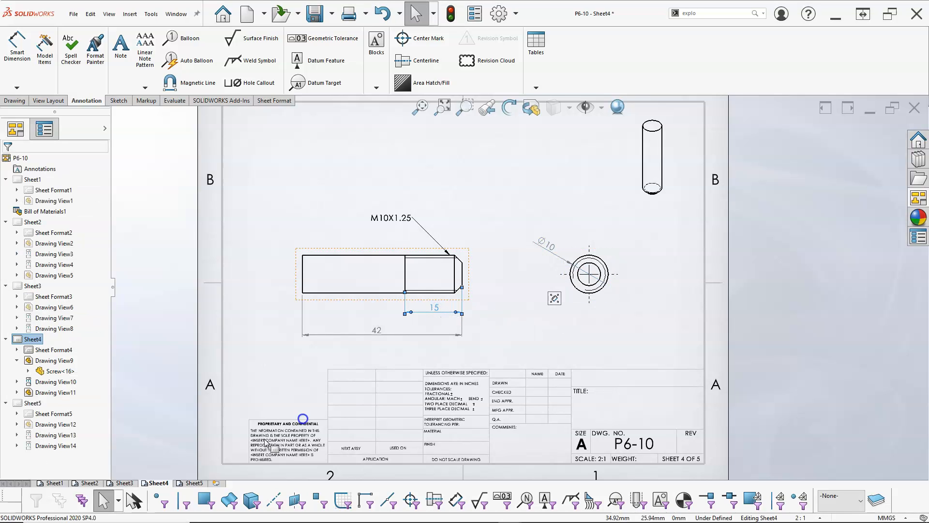
# Open Sheet5 and move the pivot screw's front view right, closer to the threaded end view.
pyautogui.click(192, 483)
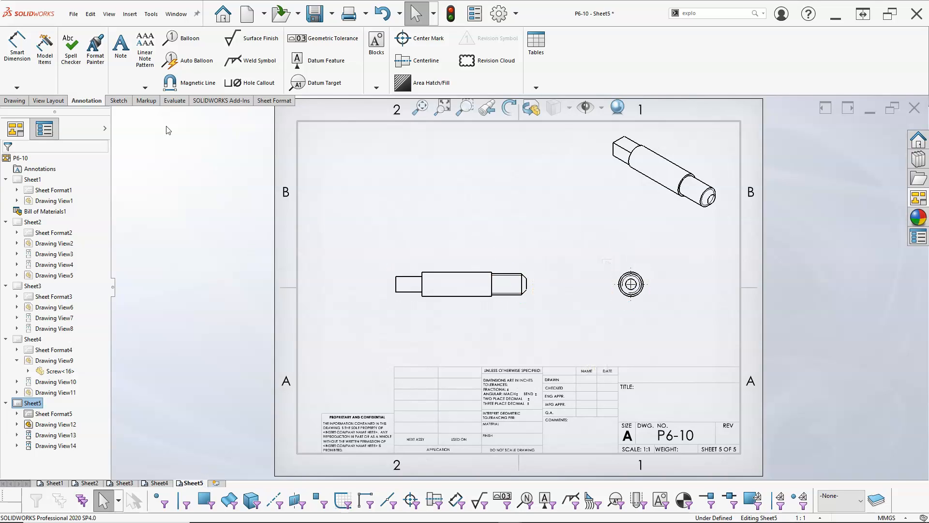
pyautogui.click(17, 46)
pyautogui.scroll(2, 436, 310)
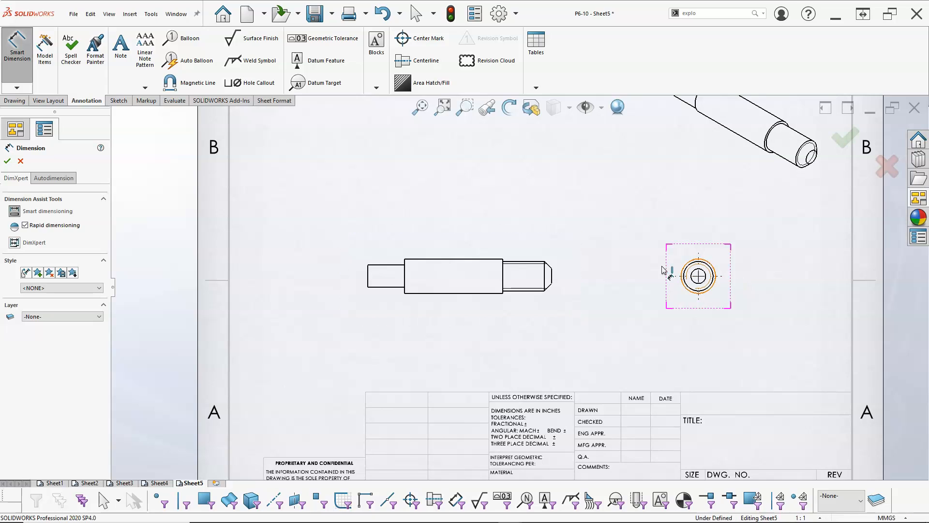
pyautogui.press('Escape')
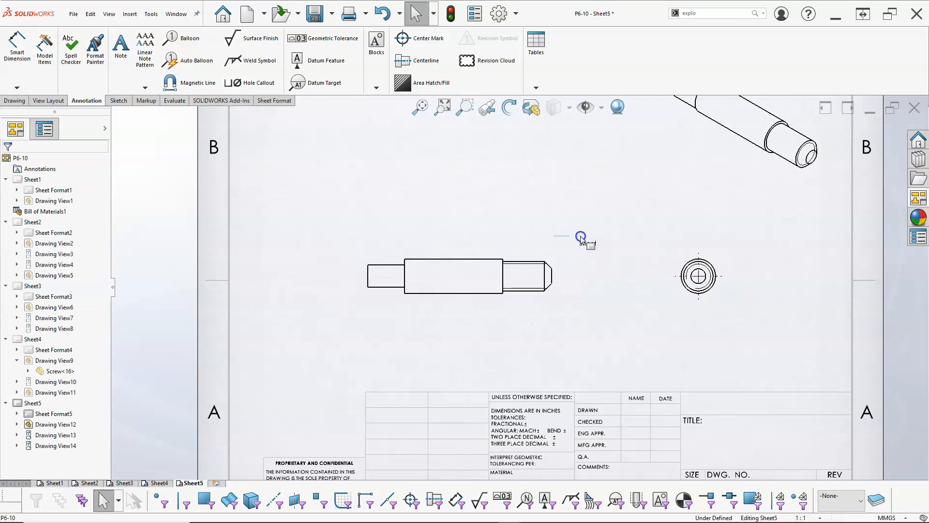
pyautogui.moveTo(542, 252); pyautogui.dragTo(633, 254)
pyautogui.click(517, 207)
# Add a projected view of the pivot screw's square end to the left of the front view.
pyautogui.click(479, 254)
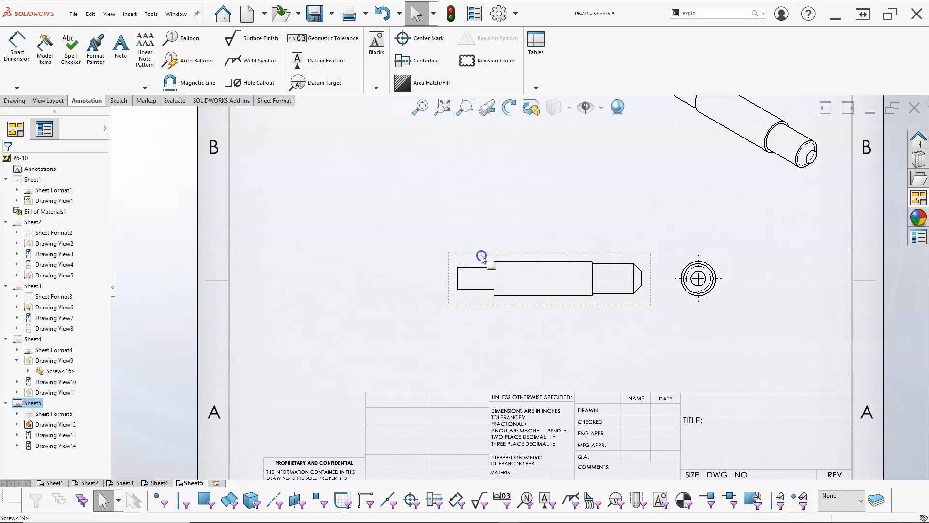
pyautogui.click(47, 103)
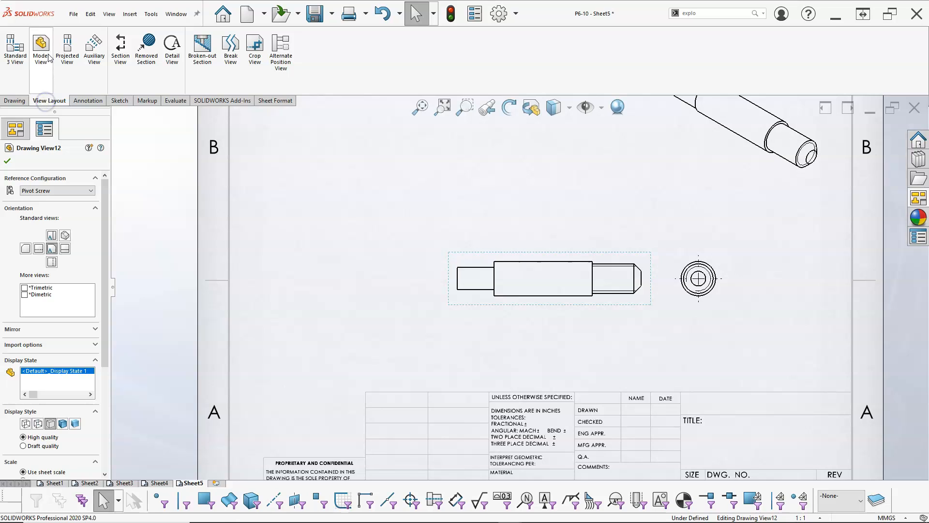
pyautogui.click(66, 47)
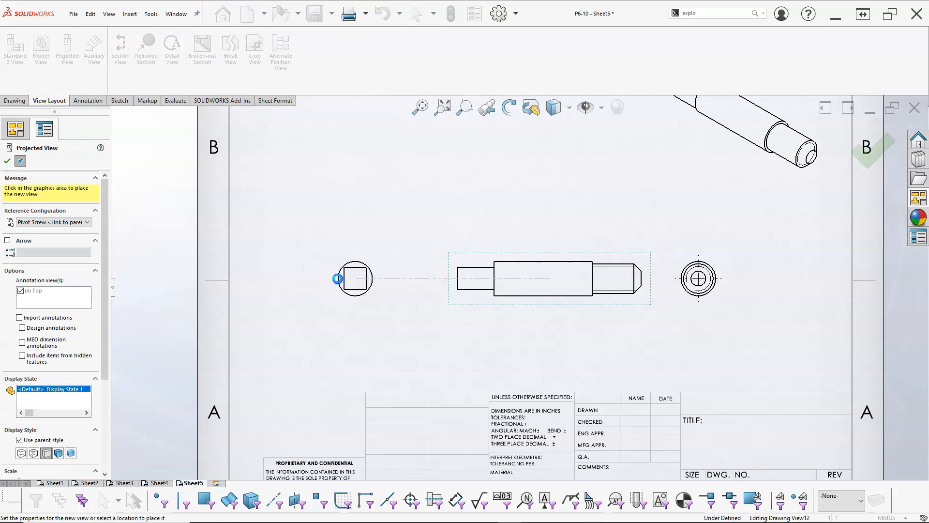
pyautogui.click(355, 279)
pyautogui.click(7, 162)
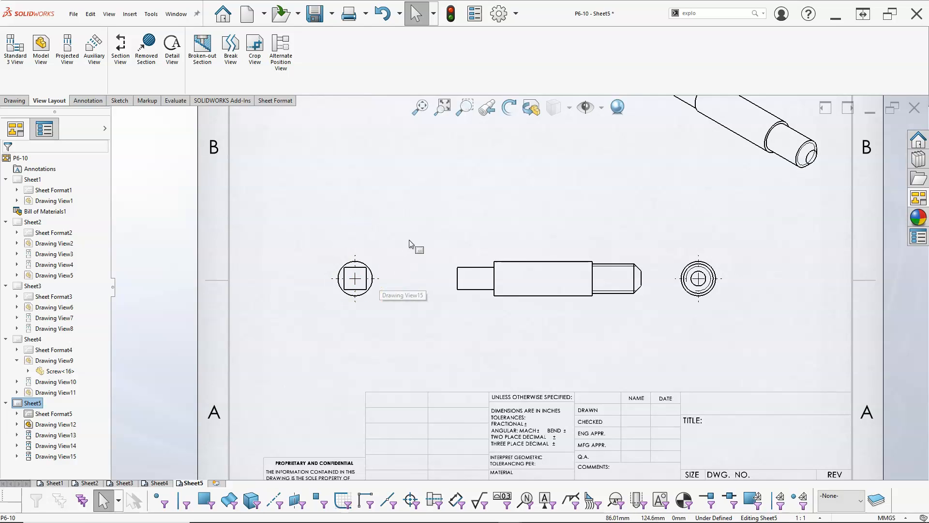
# Review the Centerlines/Center Marks settings in the document properties.
pyautogui.click(498, 14)
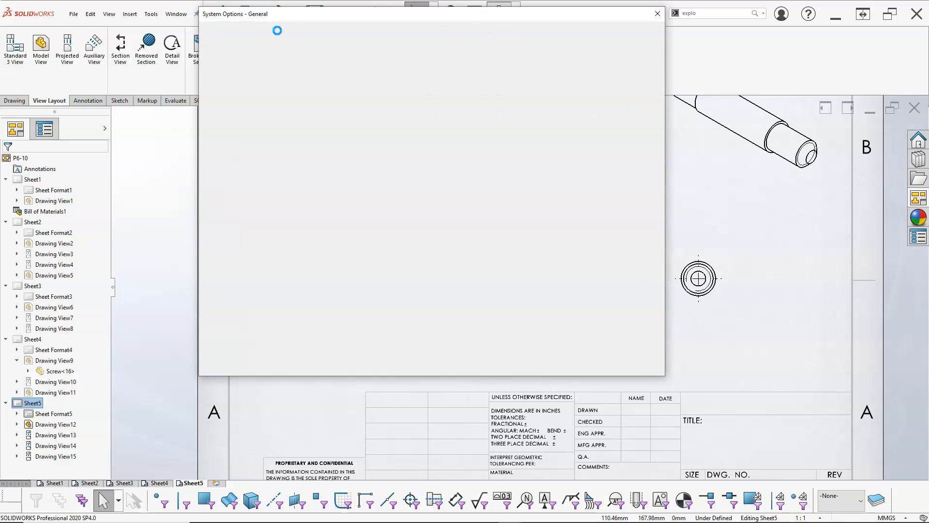
pyautogui.click(276, 31)
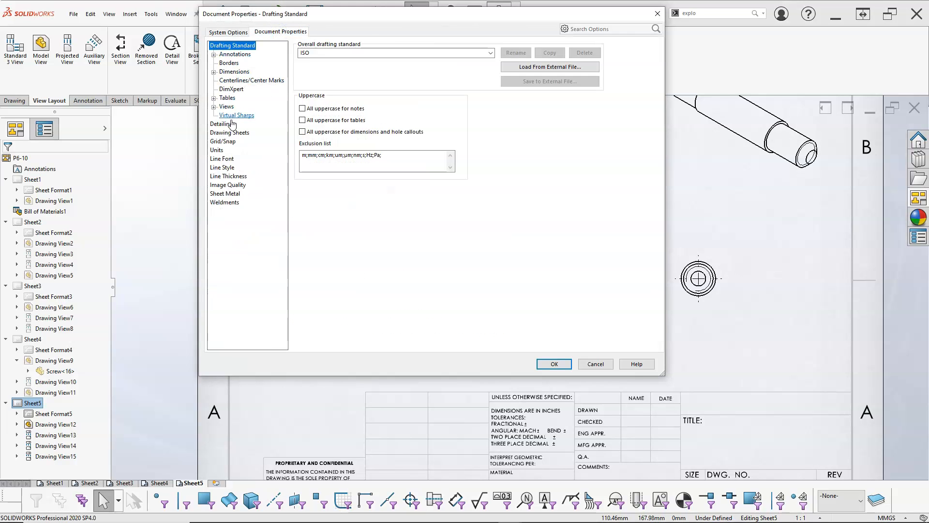
pyautogui.click(234, 80)
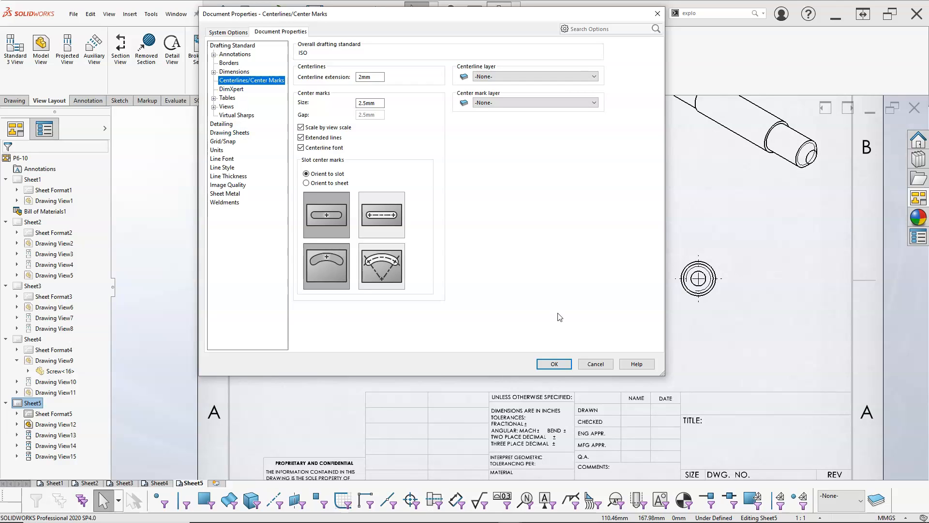
pyautogui.click(554, 365)
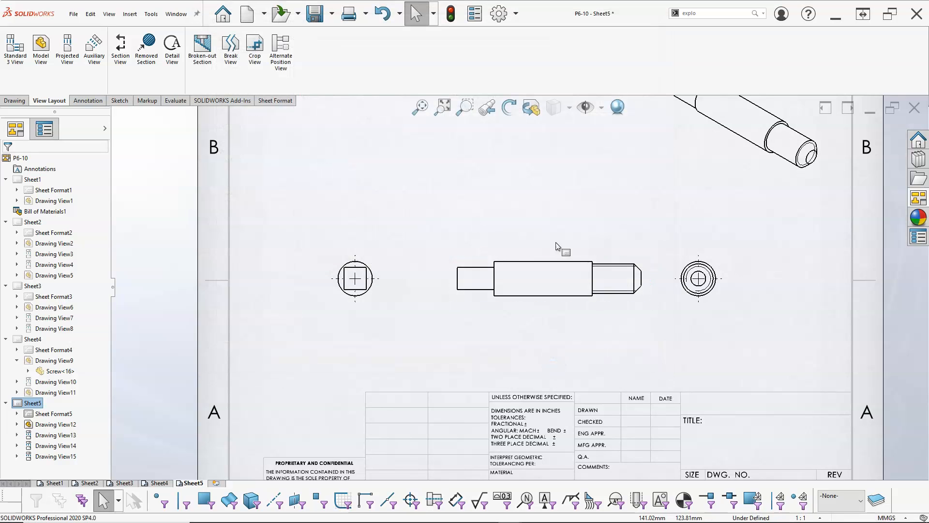
# Move both end views farther from the front view, the threaded end right and the square end left.
pyautogui.moveTo(715, 262); pyautogui.dragTo(775, 264)
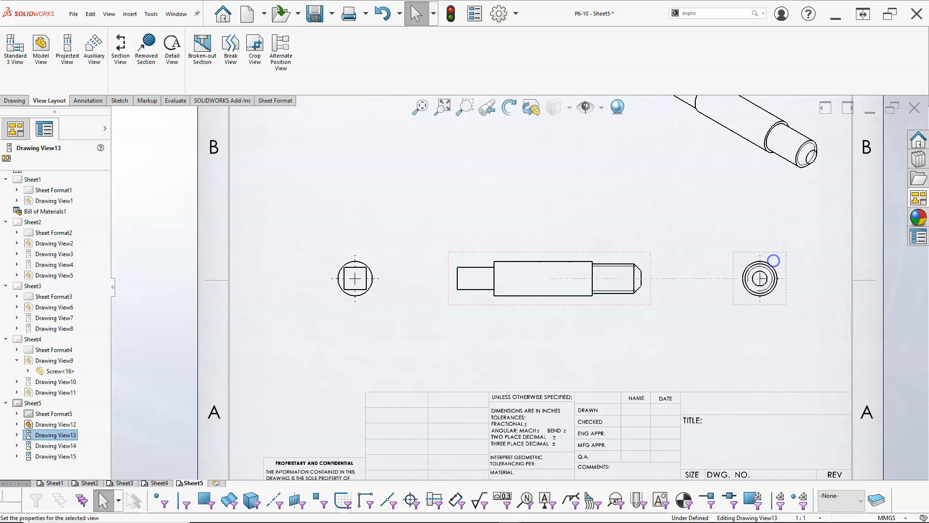
pyautogui.moveTo(385, 260); pyautogui.dragTo(356, 260)
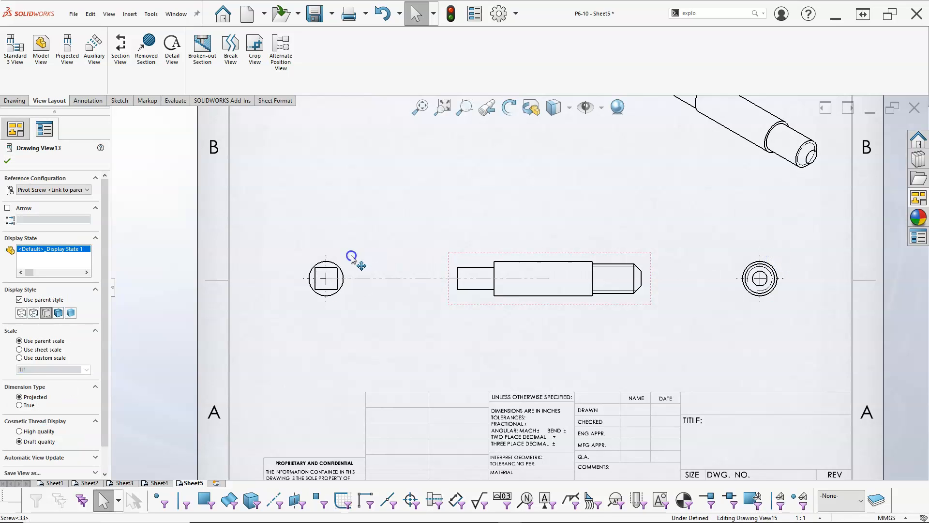
pyautogui.click(327, 204)
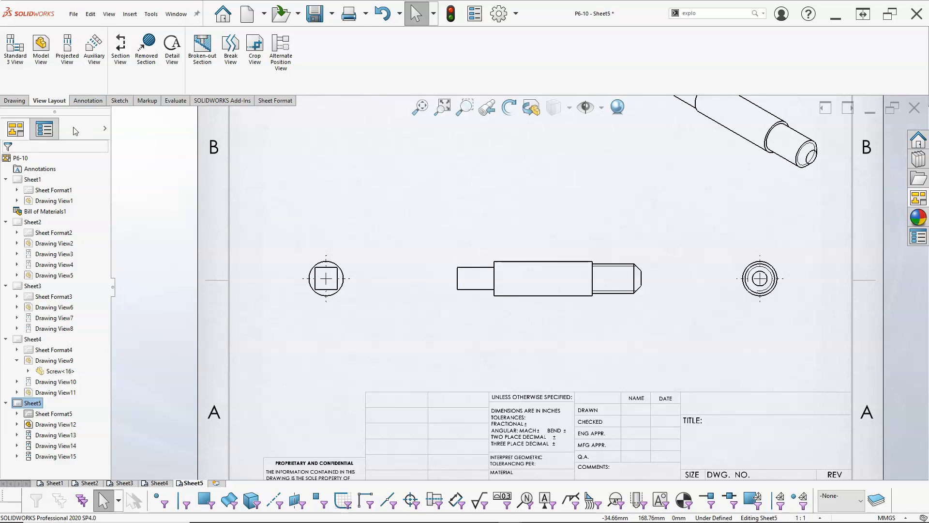
# Dimension the square's height to the left of the left end view and its width above it.
pyautogui.click(19, 100)
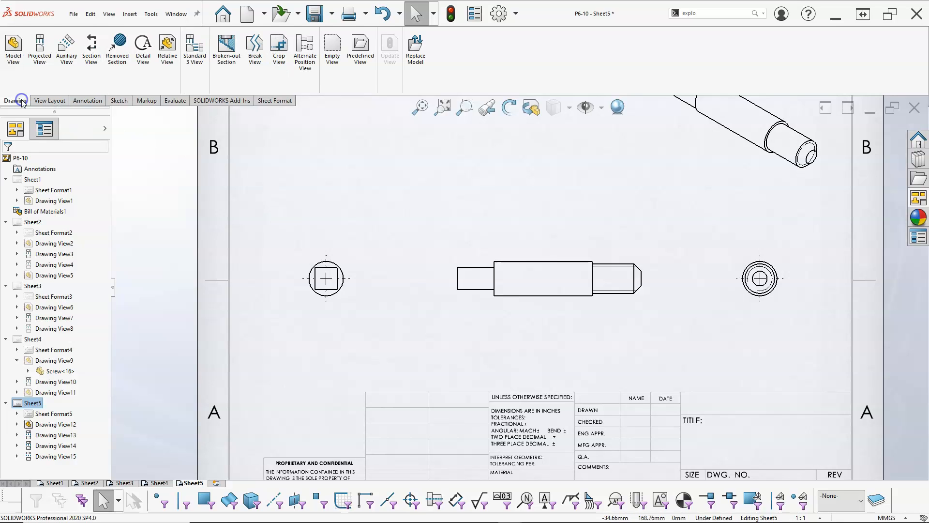
pyautogui.click(86, 100)
pyautogui.click(17, 49)
pyautogui.click(317, 279)
pyautogui.click(267, 278)
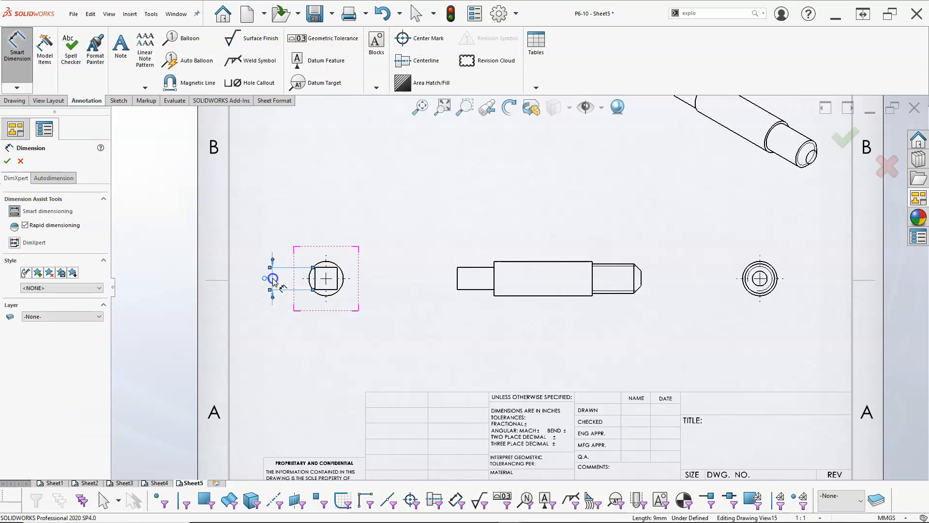
pyautogui.click(331, 269)
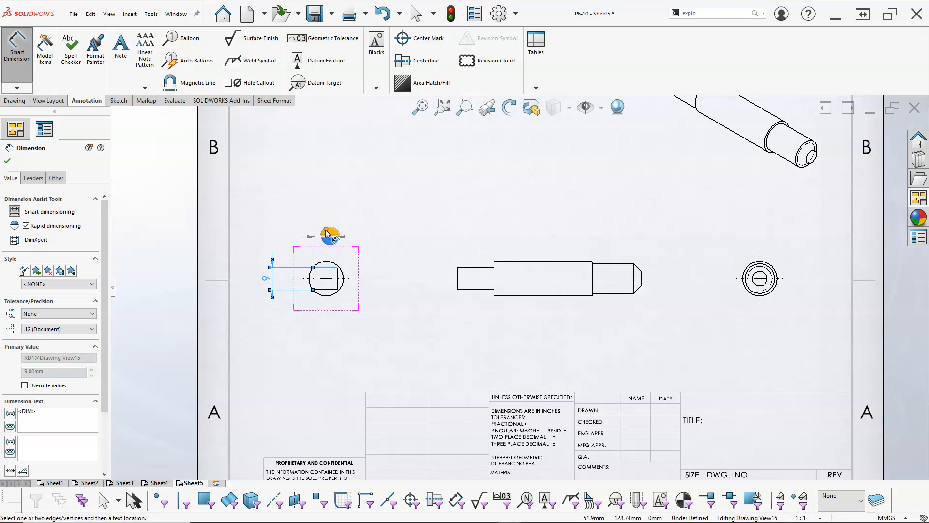
pyautogui.click(327, 234)
# Dimension from the center mark to the square's left and bottom edges, placing the texts at the upper left and lower left.
pyautogui.scroll(-2, 349, 315)
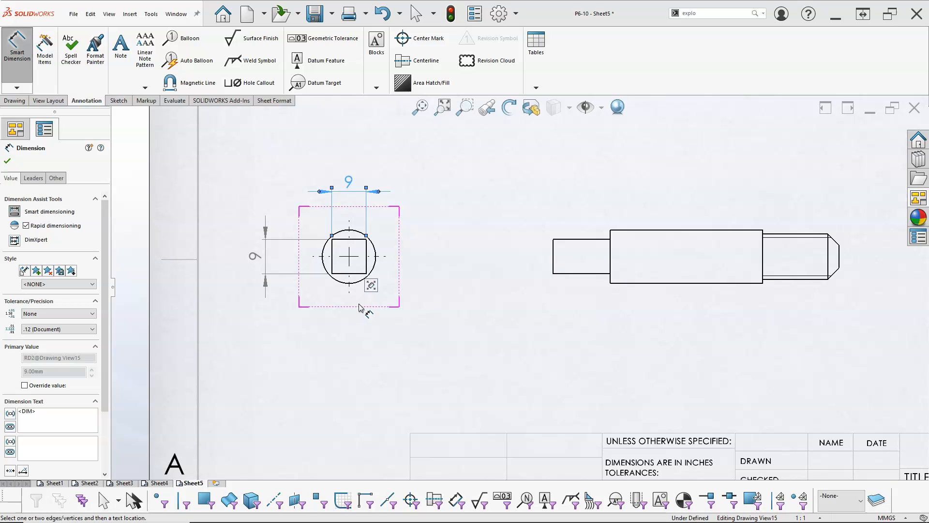
pyautogui.click(350, 251)
pyautogui.click(332, 250)
pyautogui.click(296, 220)
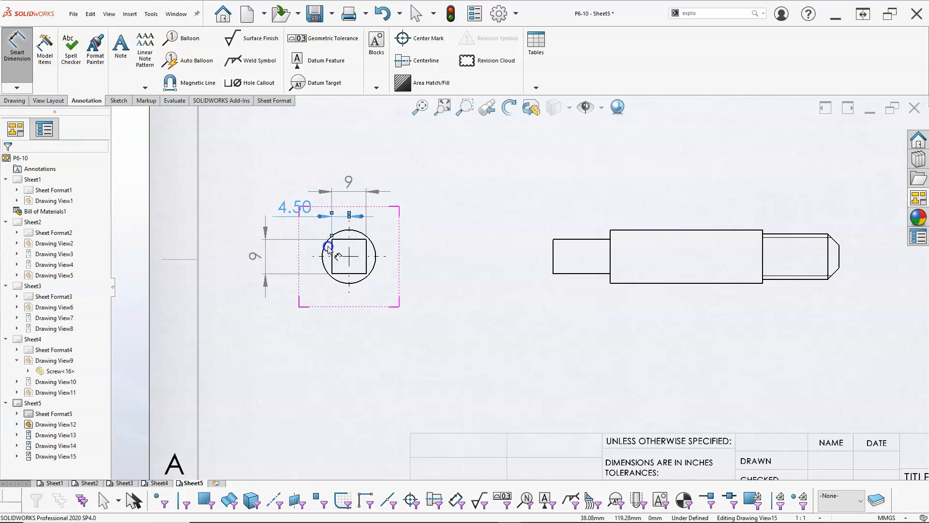
pyautogui.click(339, 257)
pyautogui.click(339, 274)
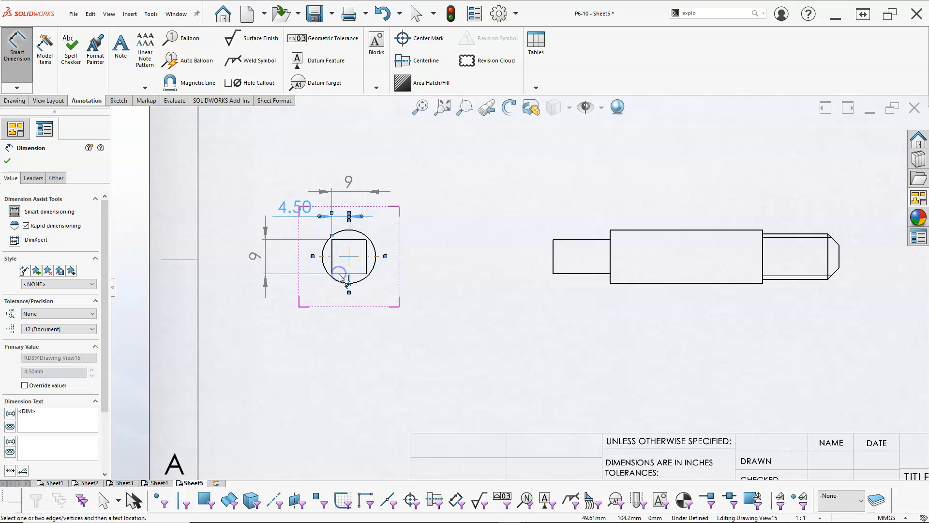
pyautogui.click(300, 338)
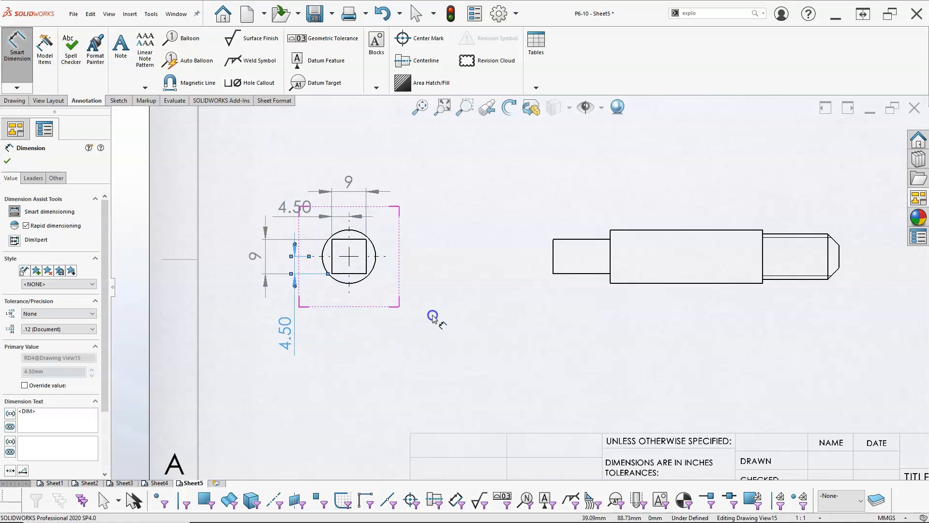
pyautogui.rightClick(424, 164)
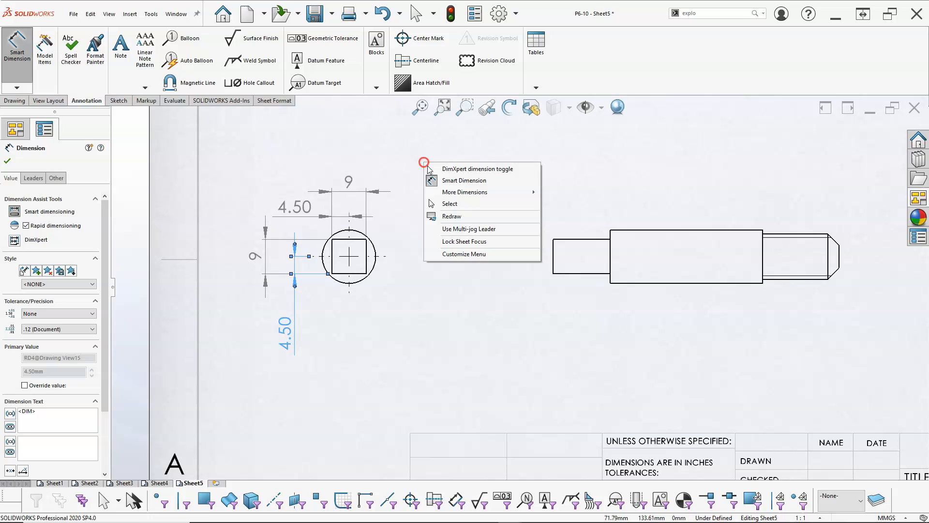
pyautogui.click(464, 207)
# Move the square's width dimension and the horizontal center-to-edge dimension higher above the left end view.
pyautogui.moveTo(348, 182); pyautogui.dragTo(357, 150)
pyautogui.moveTo(308, 203); pyautogui.dragTo(307, 186)
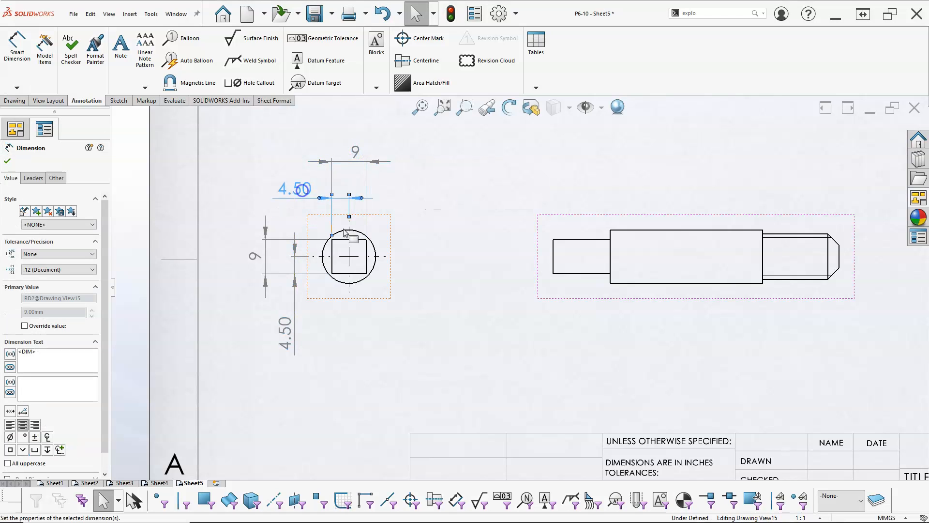
pyautogui.click(453, 239)
# Dimension the length of the pivot screw's square end in the front view, placing the text below it.
pyautogui.click(14, 47)
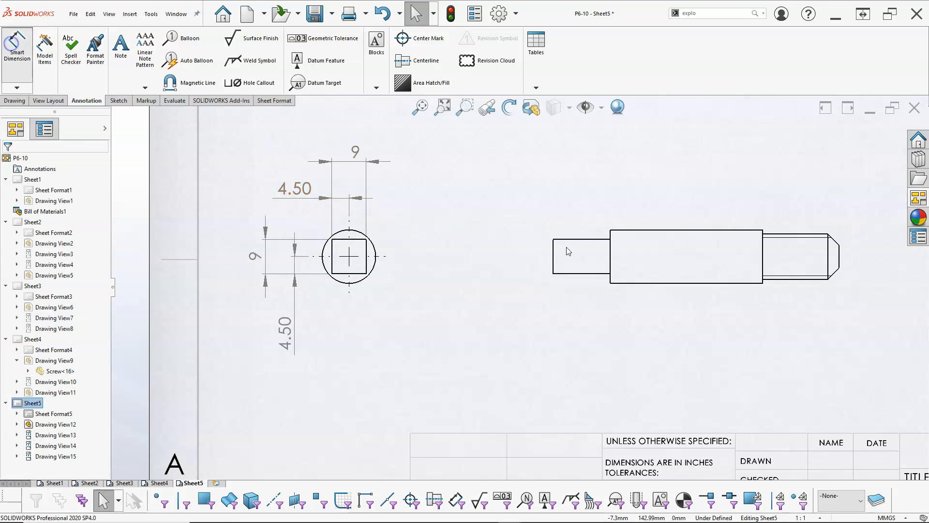
pyautogui.click(571, 274)
pyautogui.click(583, 332)
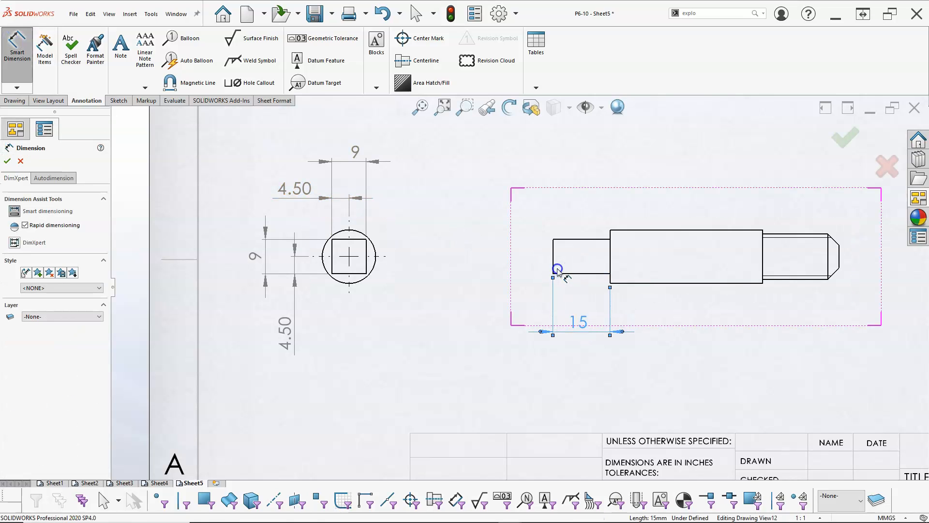
# Dimension the pivot screw's overall length and the length of its threaded end, placing both texts below the front view.
pyautogui.click(839, 259)
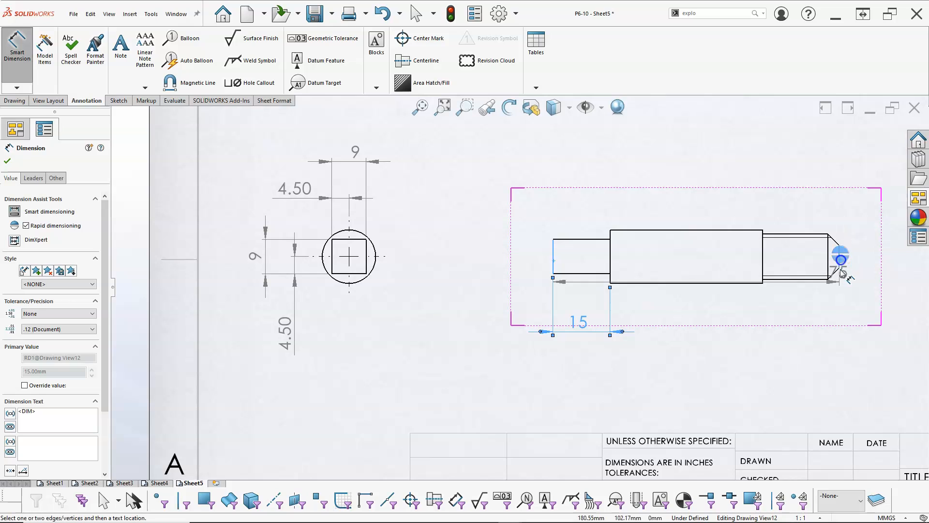
pyautogui.click(706, 375)
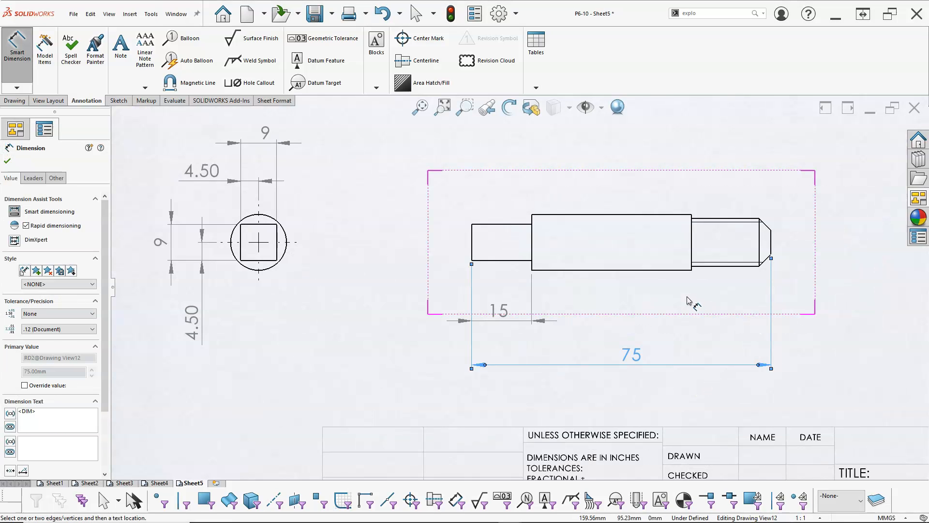
pyautogui.click(694, 250)
pyautogui.click(769, 245)
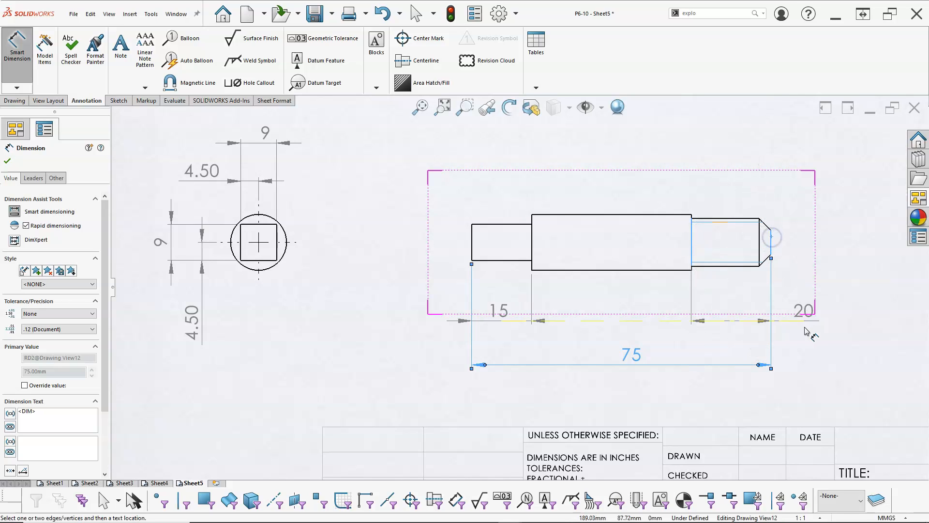
pyautogui.click(808, 338)
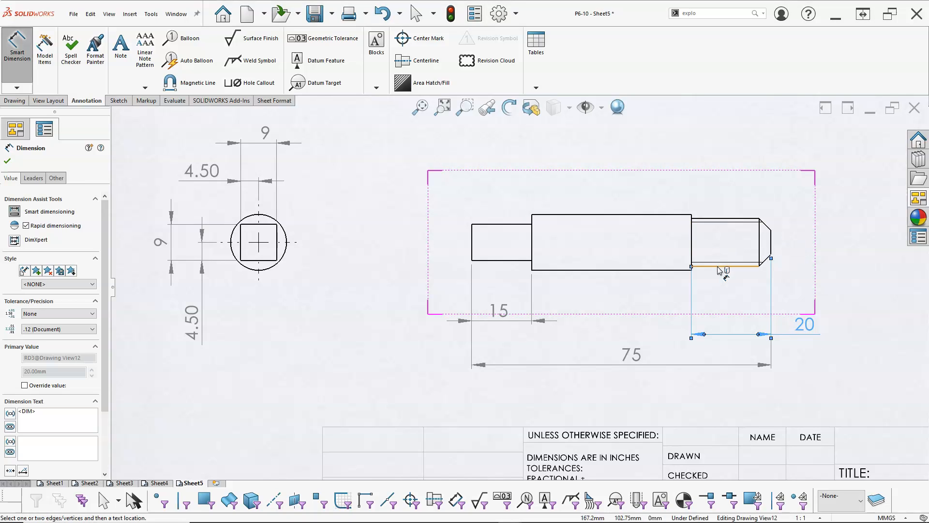
# Dimension the pivot screw's thread in the front view, placing the vertical callout above and just beyond the threaded end.
pyautogui.click(690, 244)
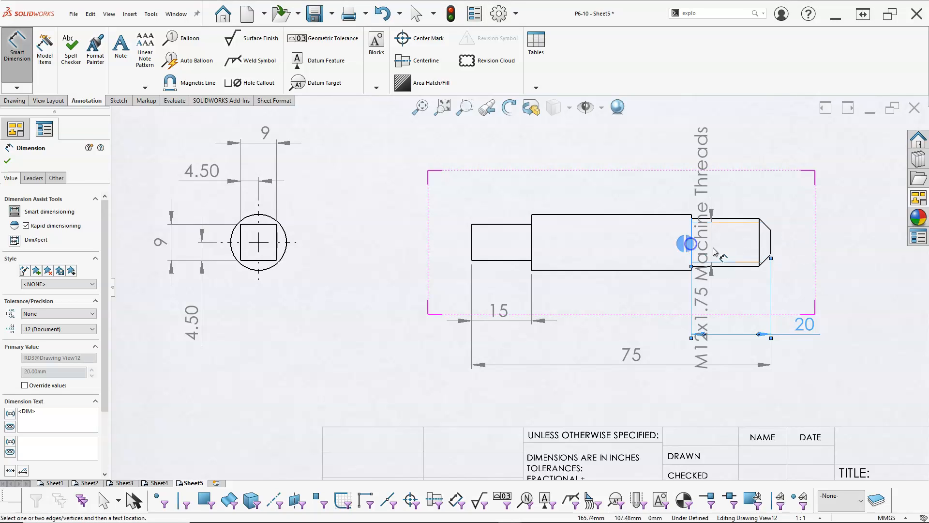
pyautogui.press('f')
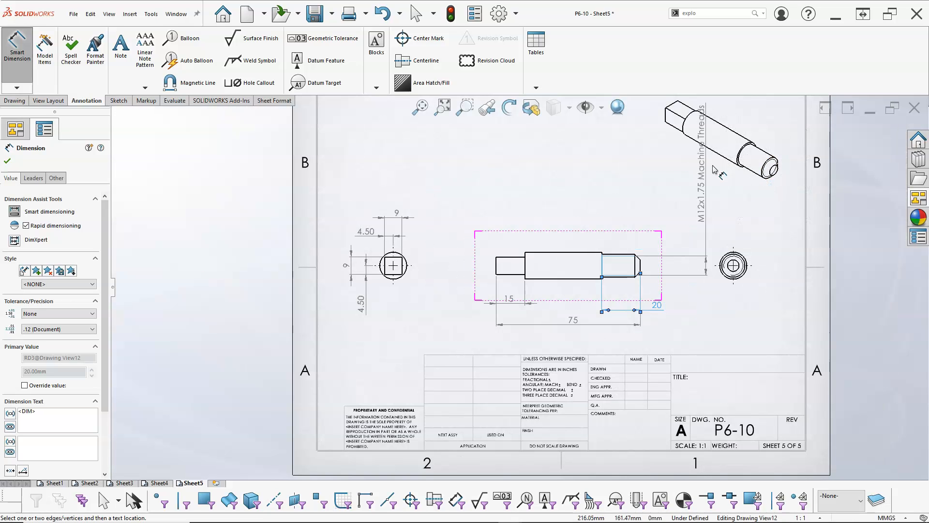
pyautogui.click(651, 167)
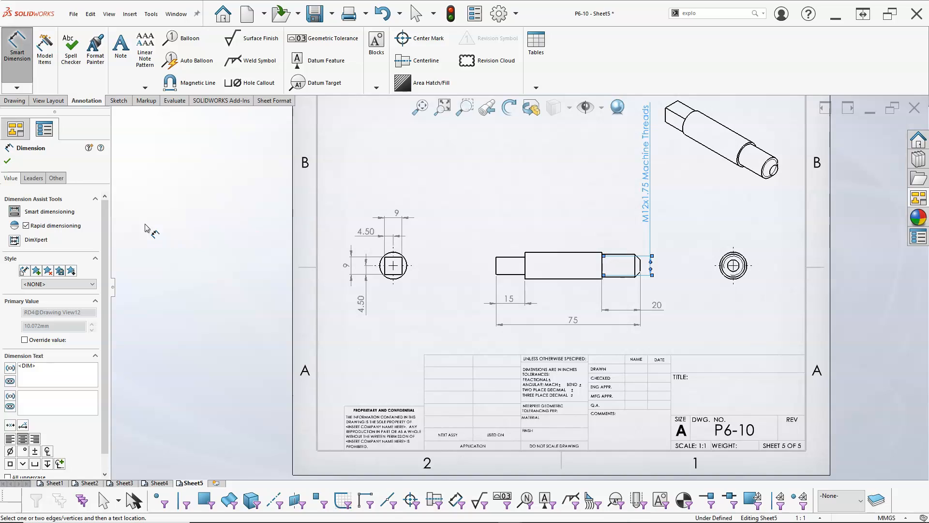
# Try the outside arrow placement on the front view's thread callout, then return it to smart placement.
pyautogui.click(30, 180)
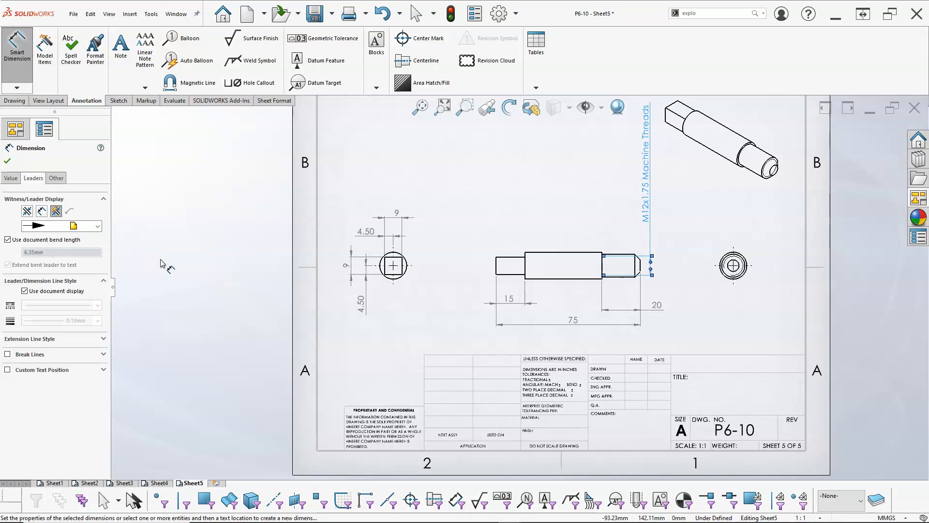
pyautogui.click(57, 178)
pyautogui.click(33, 178)
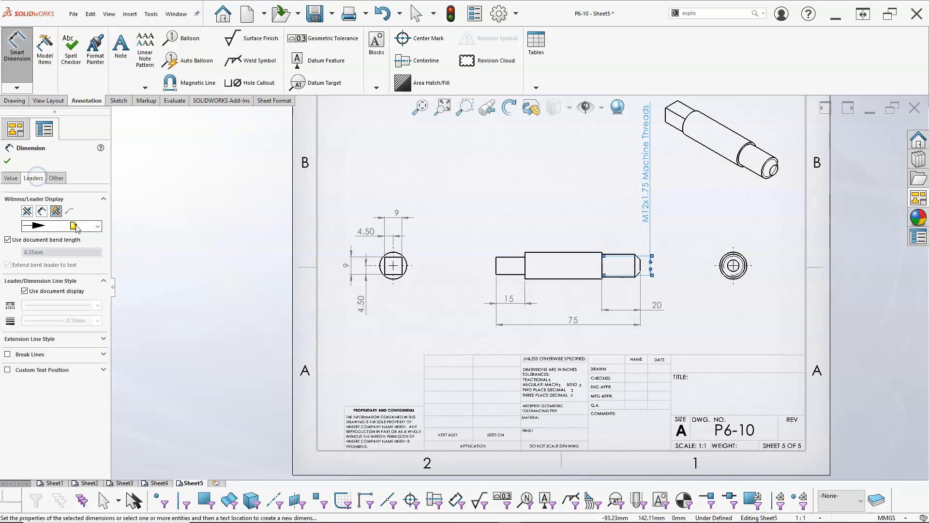
pyautogui.click(100, 225)
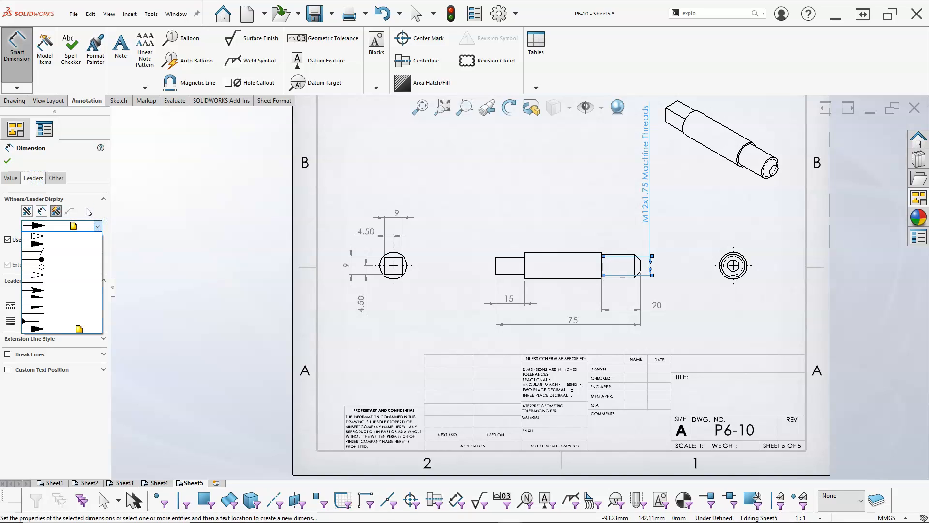
pyautogui.click(87, 210)
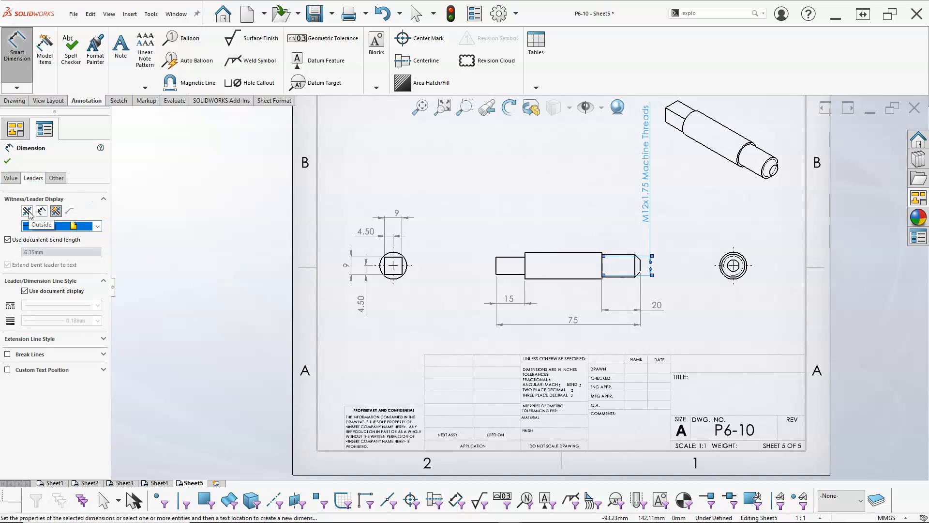
pyautogui.click(28, 211)
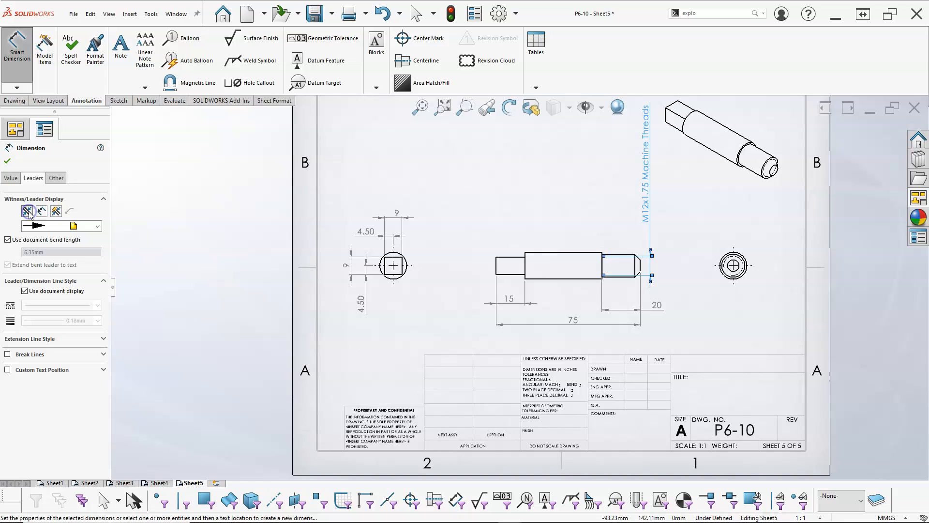
pyautogui.click(57, 211)
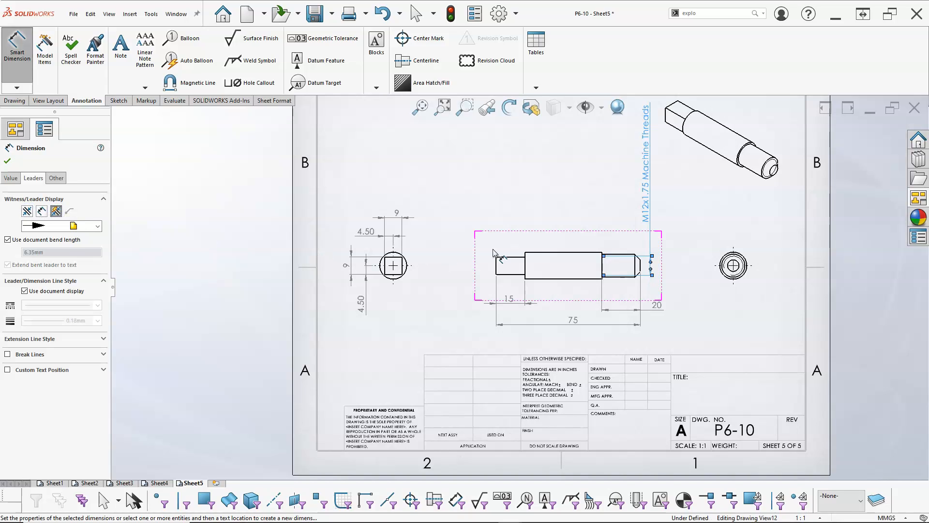
pyautogui.click(70, 211)
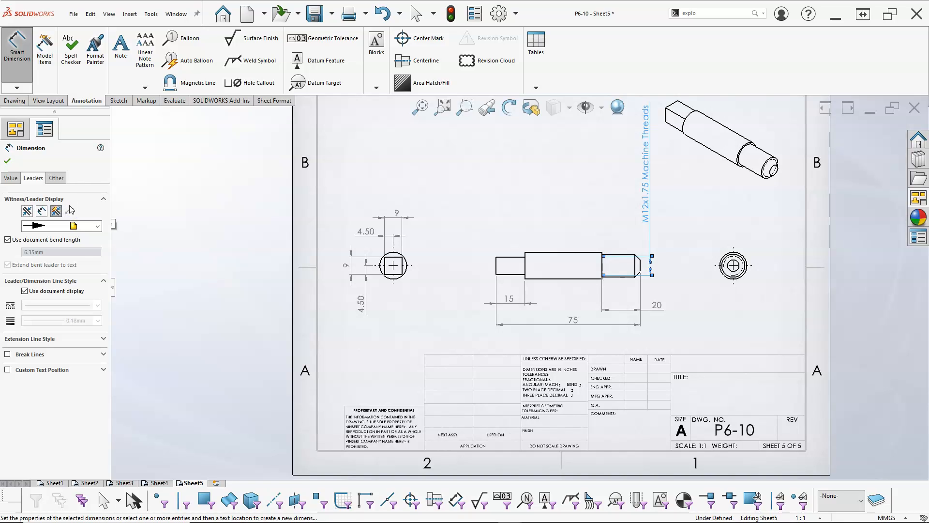
# Shift the front view's vertical thread callout farther from the threaded end and slightly lower.
pyautogui.moveTo(646, 202); pyautogui.dragTo(654, 214)
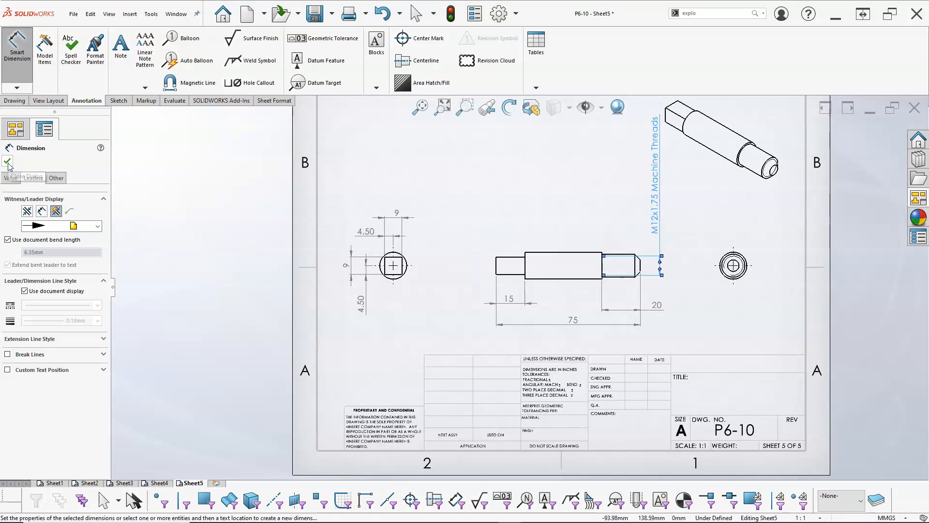
pyautogui.click(96, 341)
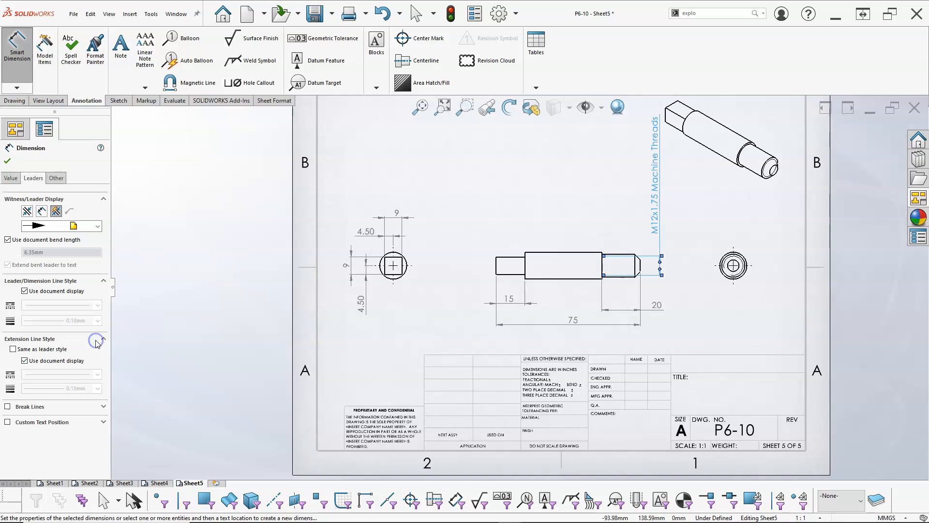
pyautogui.click(96, 342)
pyautogui.click(7, 162)
pyautogui.click(537, 209)
pyautogui.moveTo(658, 213); pyautogui.dragTo(661, 227)
pyautogui.click(591, 190)
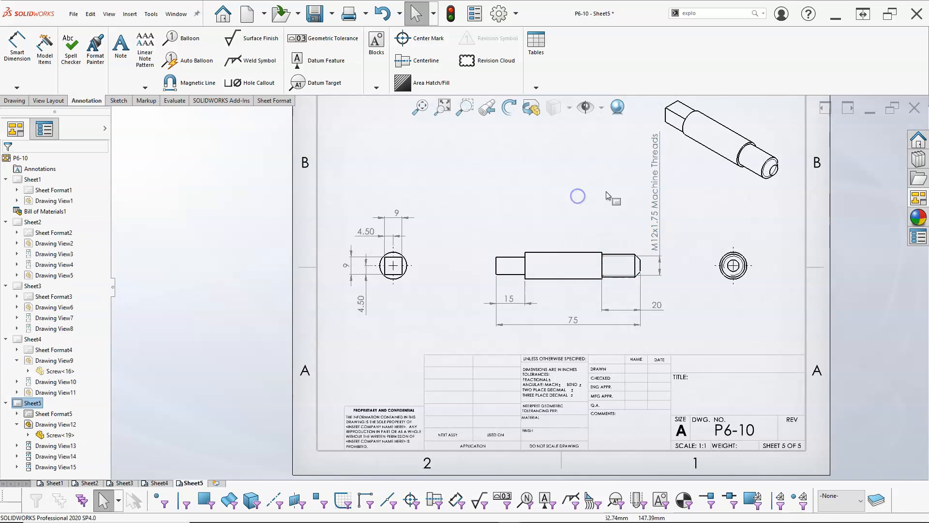
# Dimension the right end view's outer diameter at its lower right and its cosmetic thread circle at its upper left.
pyautogui.click(249, 82)
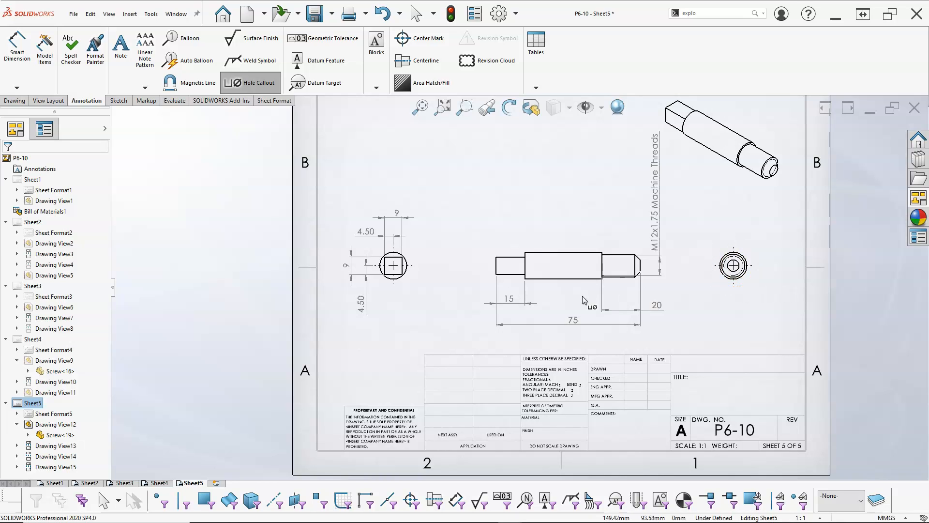
pyautogui.scroll(-3, 763, 275)
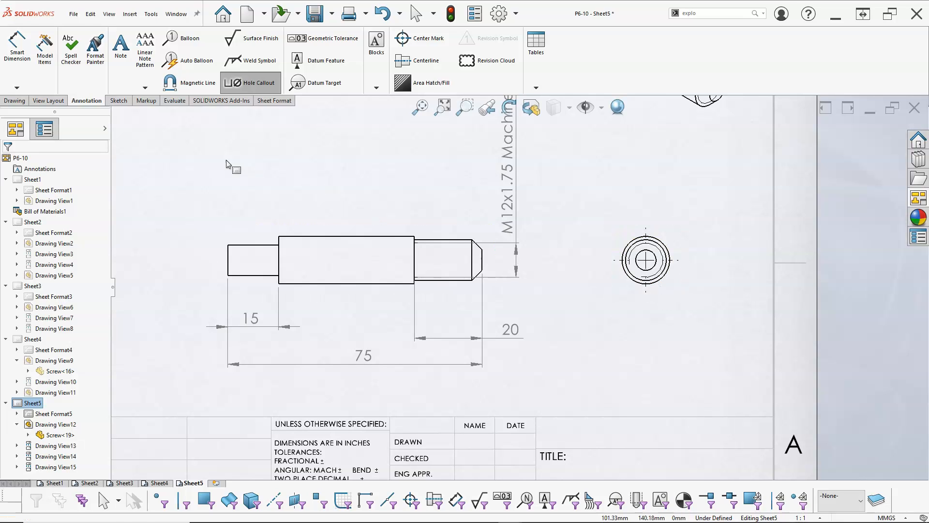
pyautogui.click(10, 47)
pyautogui.click(662, 277)
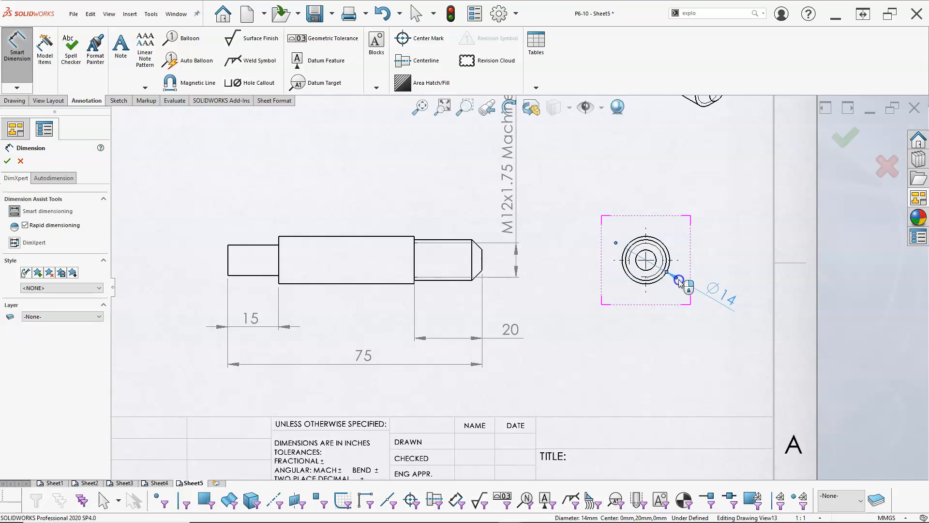
pyautogui.click(724, 296)
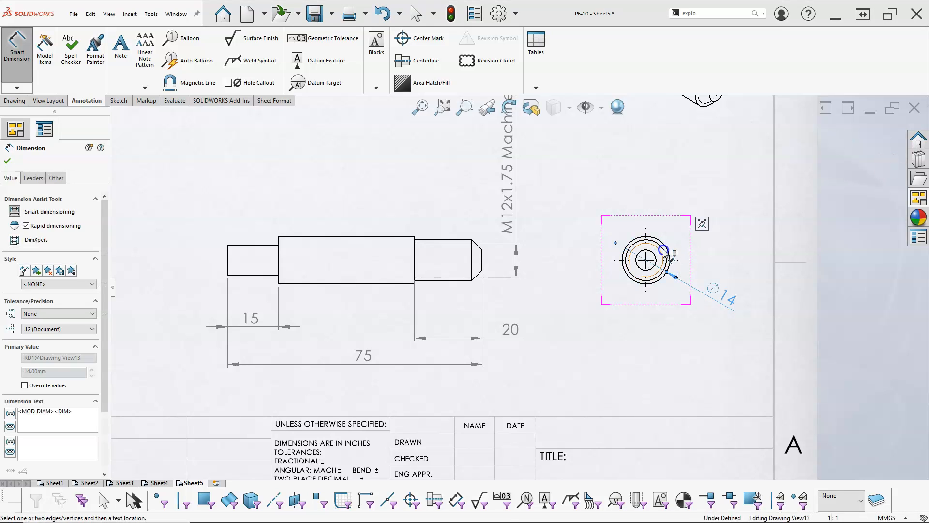
pyautogui.click(667, 255)
pyautogui.scroll(3, 693, 220)
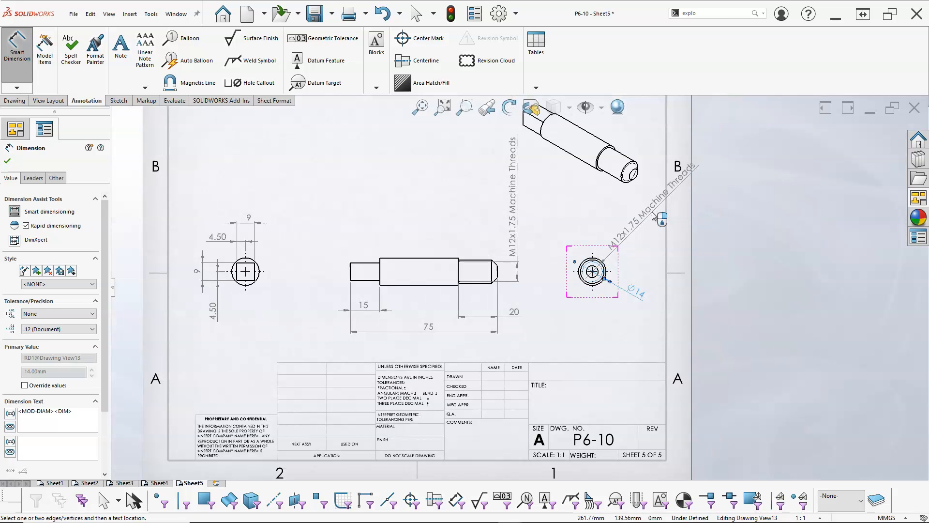
pyautogui.click(545, 216)
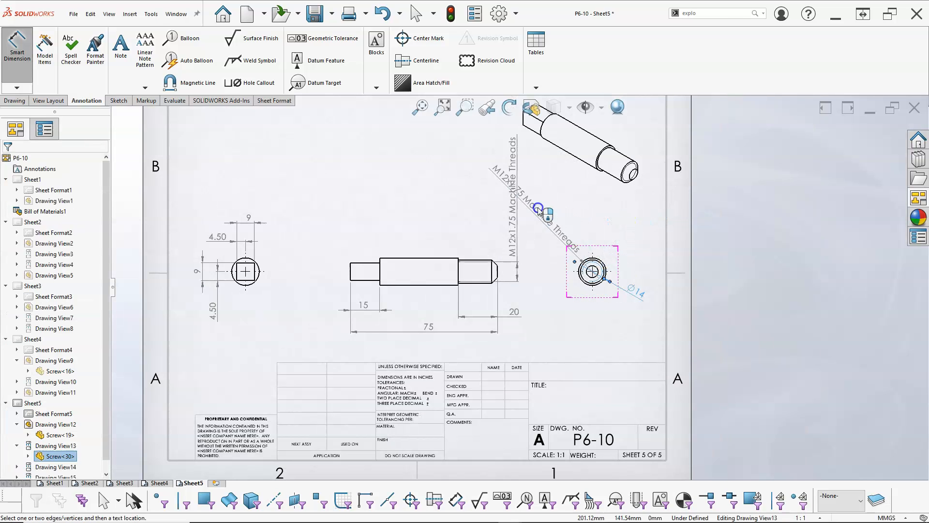
# Delete the vertical thread callout from the front view and shift the right end view's thread callout slightly outward.
pyautogui.press('Escape')
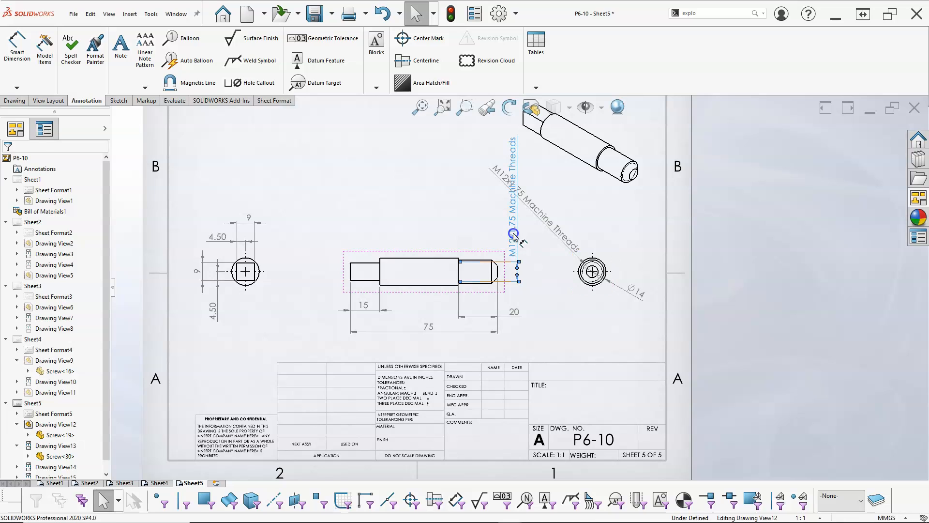
pyautogui.click(549, 239)
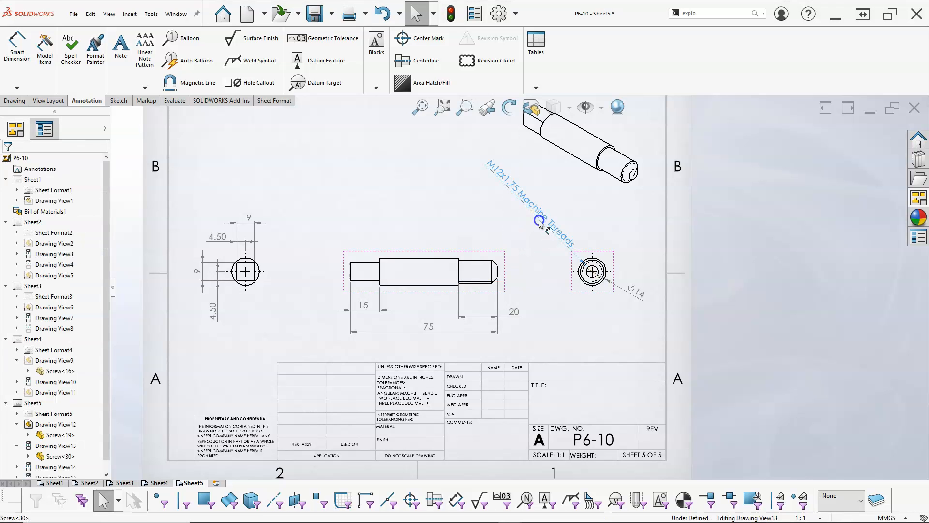
pyautogui.click(543, 289)
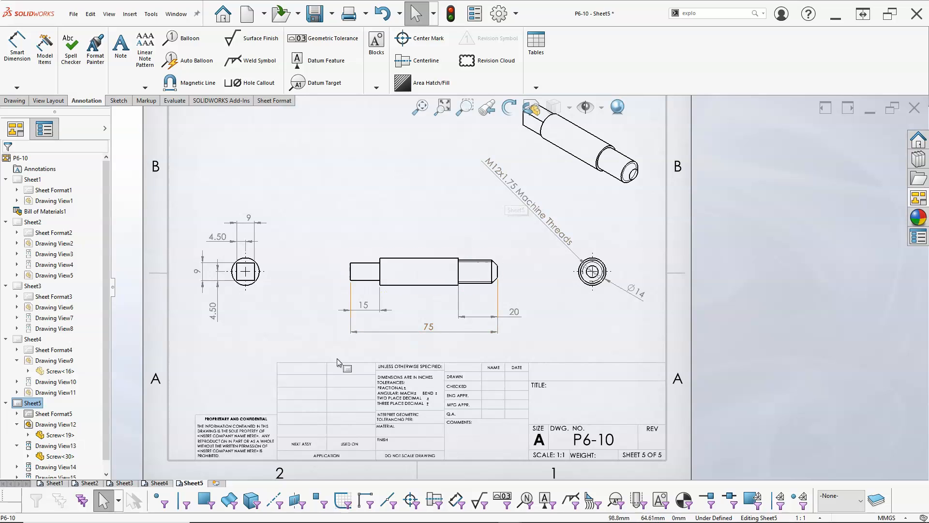
# Switch to Sheet4 and delete the M10X1.25 note from the screw's front view.
pyautogui.click(158, 483)
pyautogui.click(398, 219)
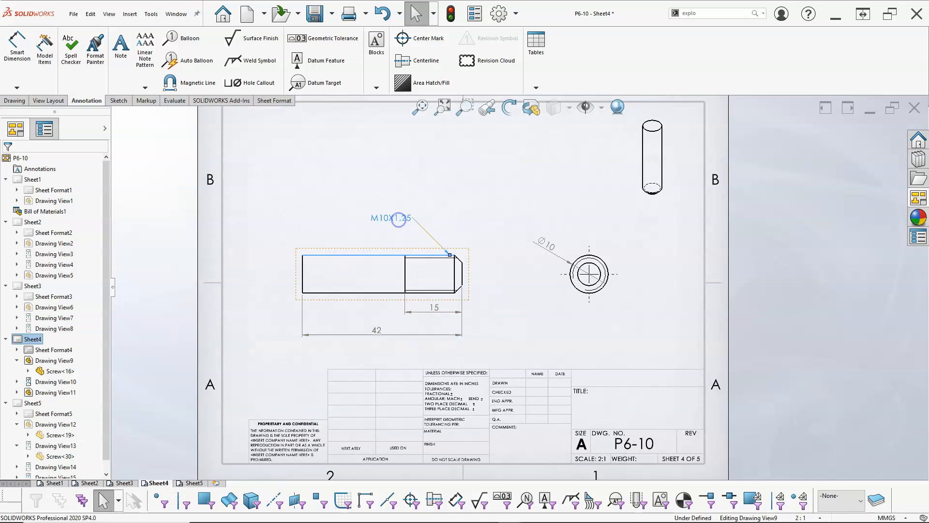
pyautogui.press('Delete')
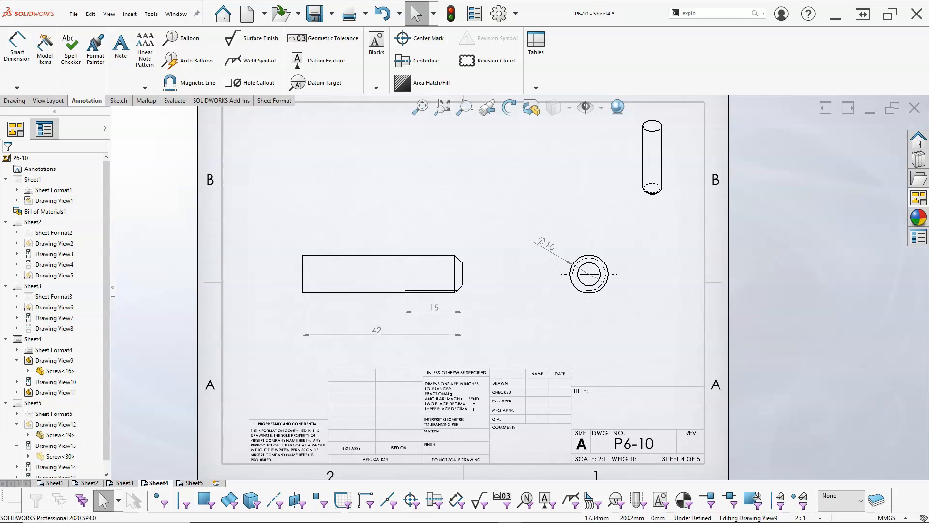
# Dimension the end view's cosmetic thread circle with the callout at its upper left, and move the outer diameter dimension clear of it.
pyautogui.click(17, 49)
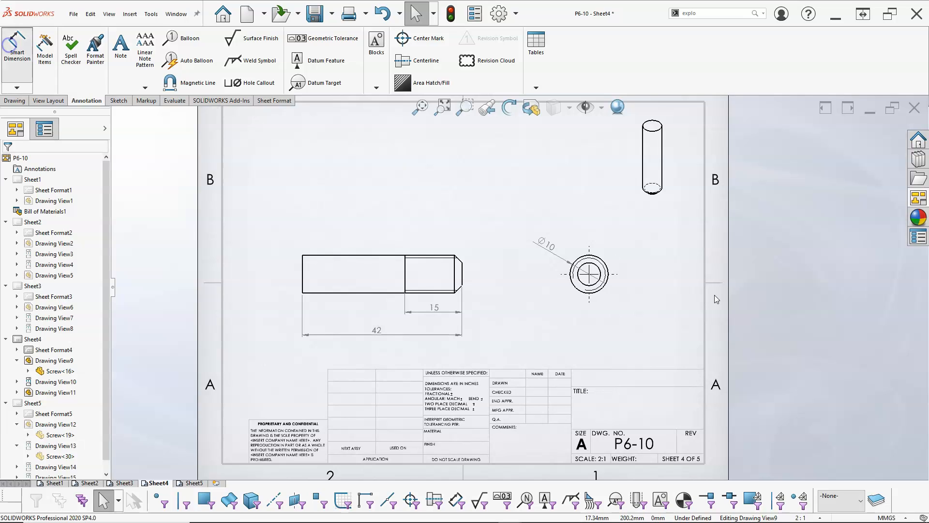
pyautogui.click(603, 270)
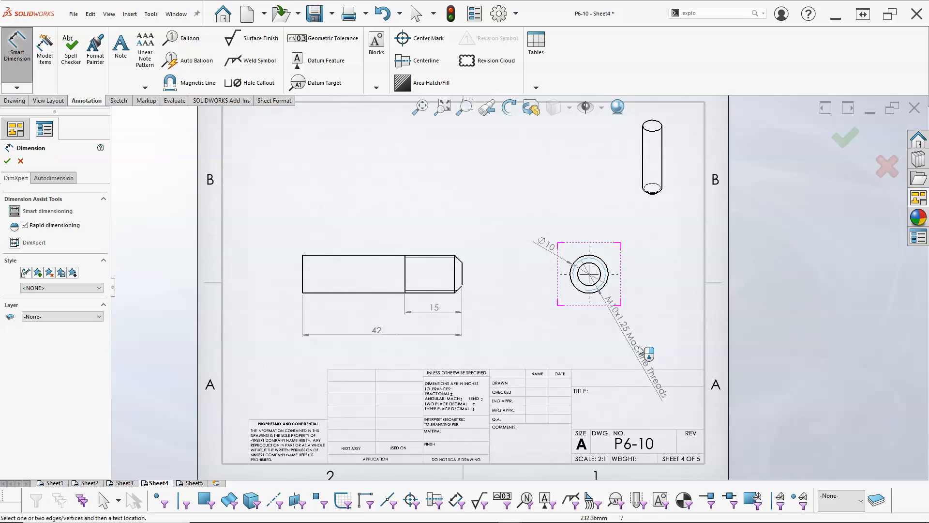
pyautogui.click(540, 213)
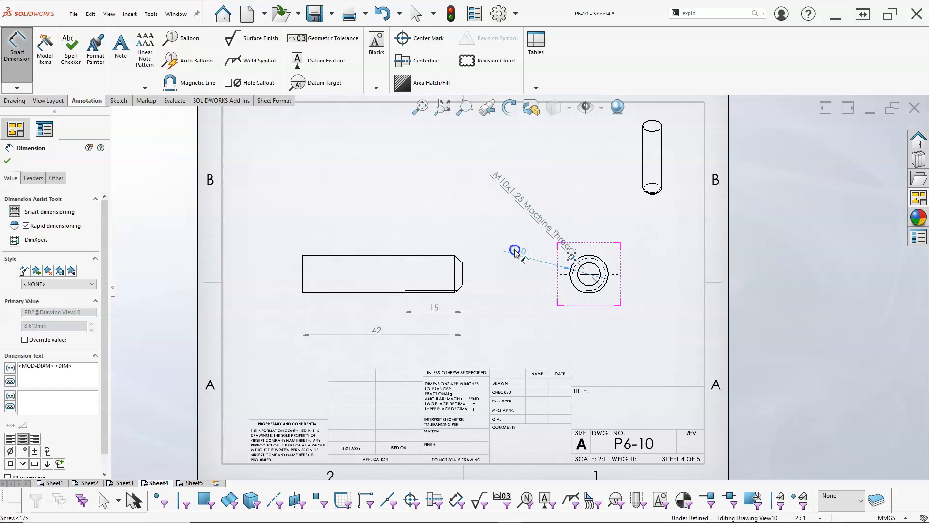
pyautogui.click(512, 249)
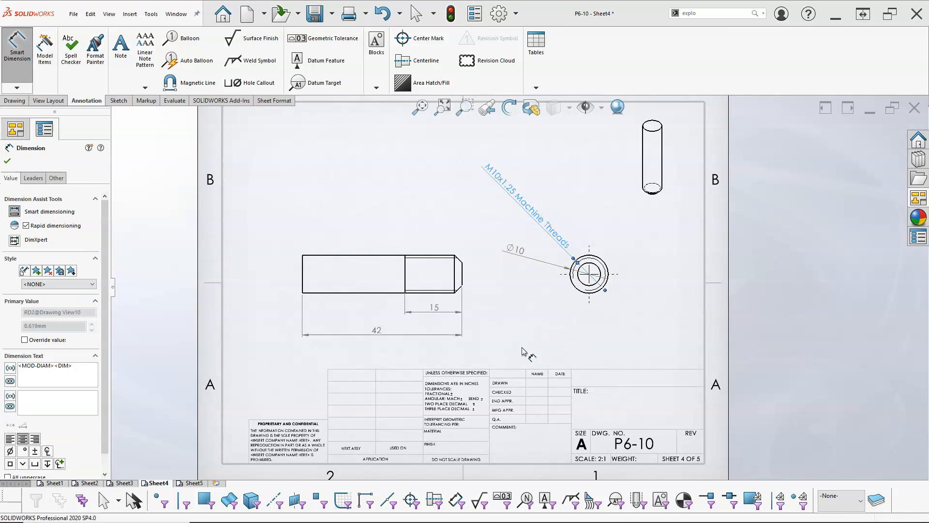
# Return to Sheet5, move the left end view closer to the front view, and save the drawing as P6-10.SLDDRW.
pyautogui.click(195, 483)
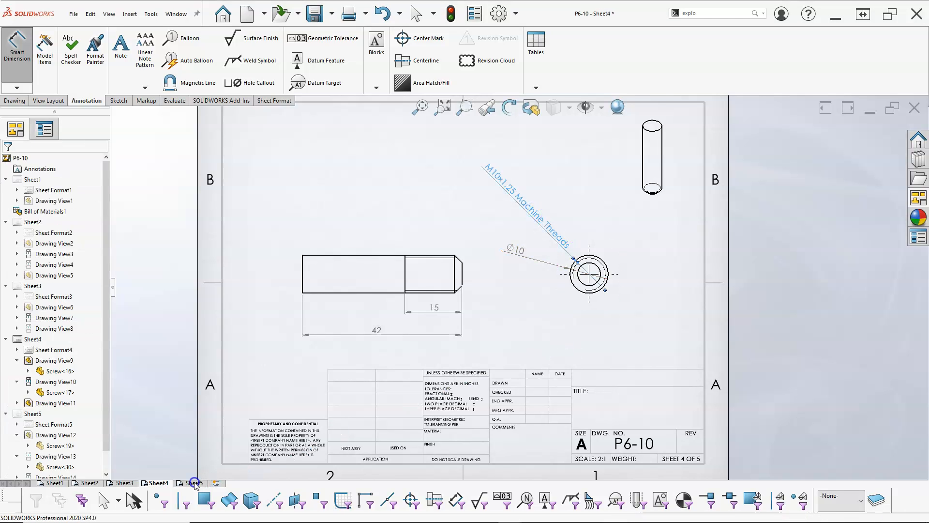
pyautogui.moveTo(268, 289); pyautogui.dragTo(292, 289)
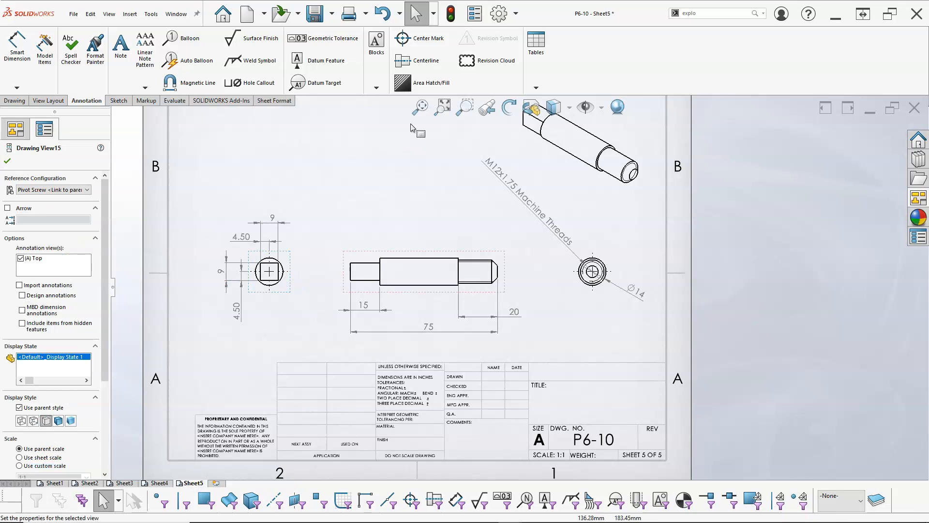
pyautogui.click(442, 107)
pyautogui.click(315, 15)
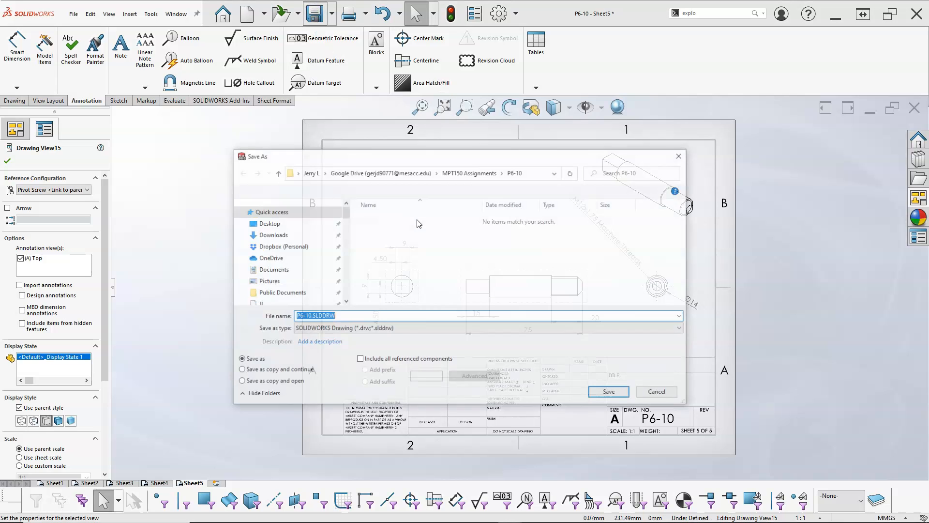
pyautogui.click(611, 393)
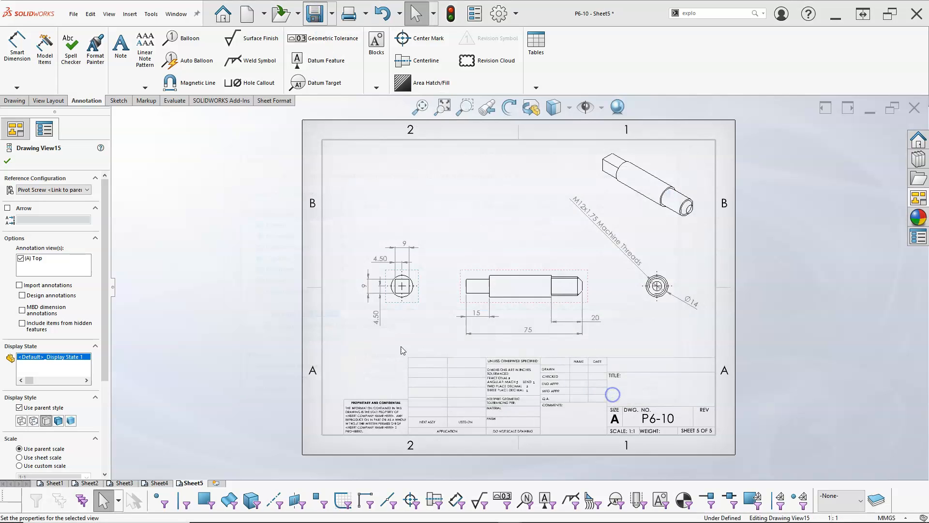